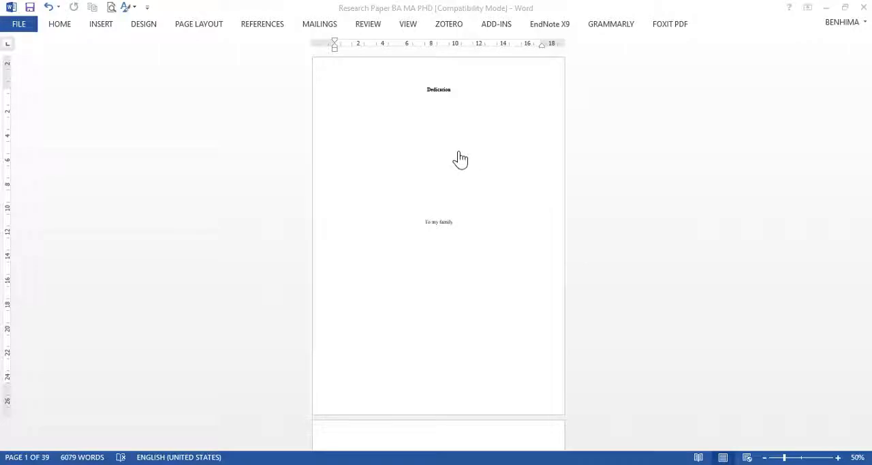
Step: Enlarge the page view to about 98% and review the Dedication, Acknowledgements and Abstract pages of the research paper
scroll(460, 159, "down", 3)
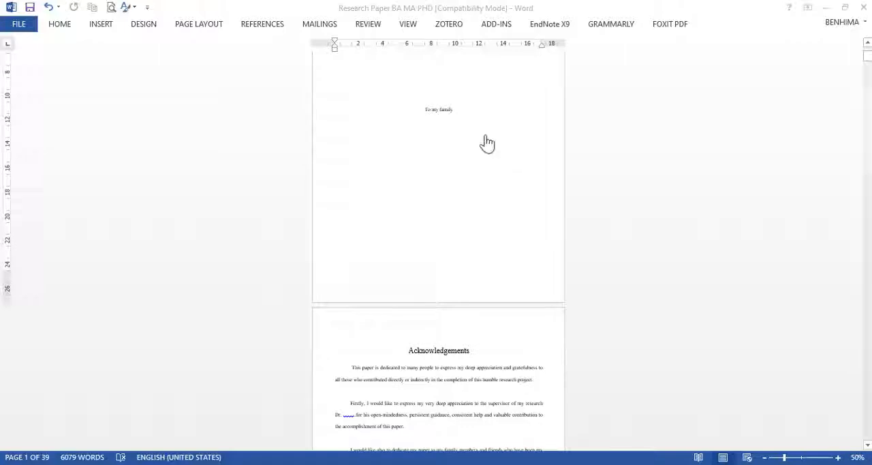
scroll(487, 178, "up", 3)
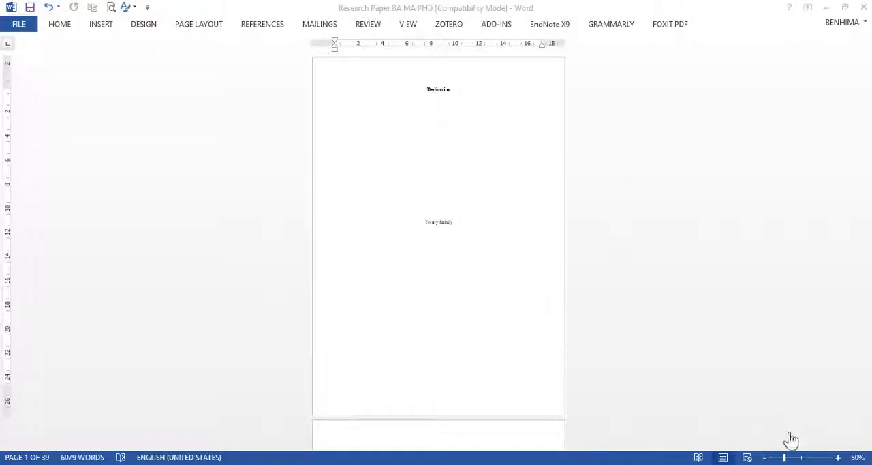
left_click(802, 456)
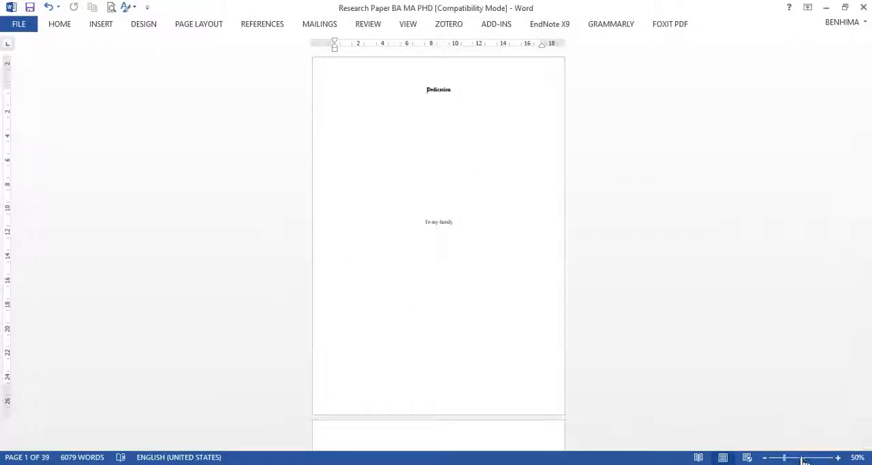
left_click(800, 457)
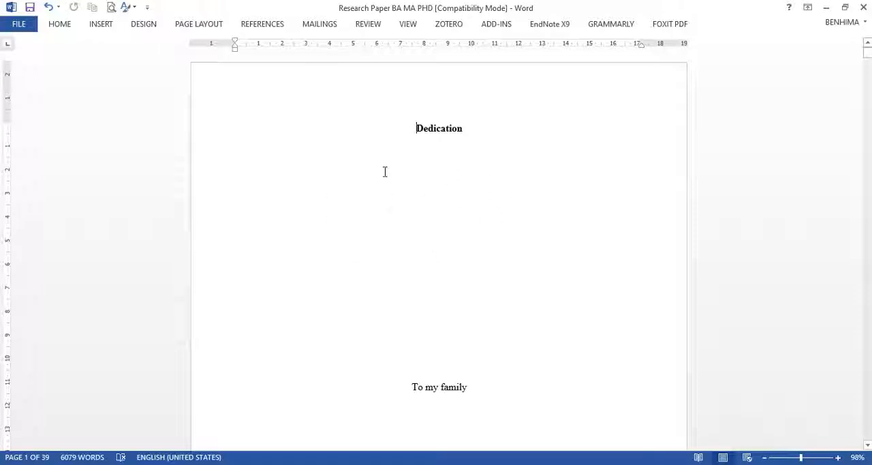
scroll(384, 171, "down", 5)
scroll(470, 205, "down", 15)
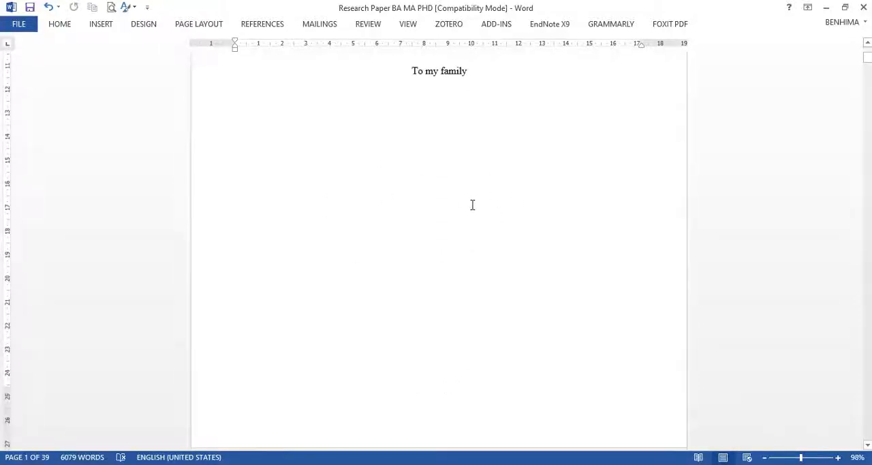
scroll(475, 184, "down", 15)
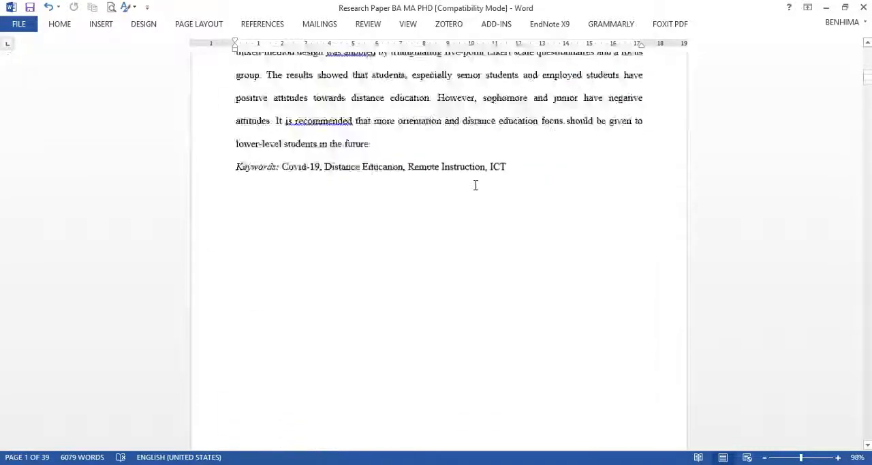
scroll(474, 184, "up", 10)
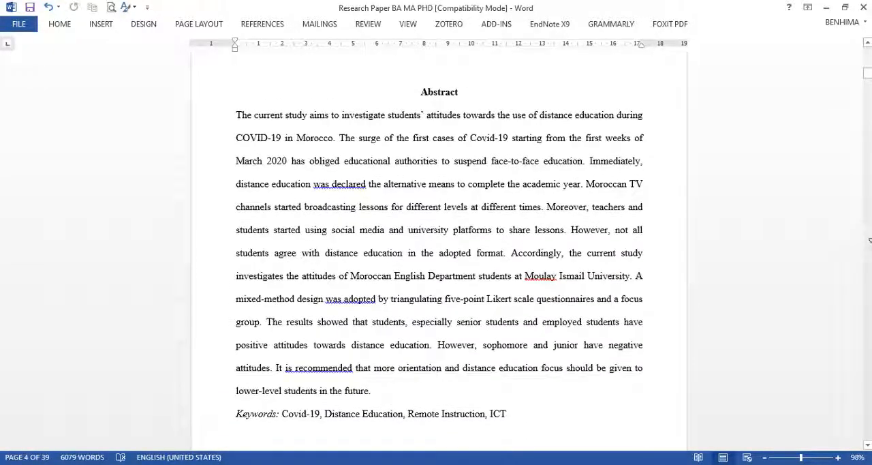
scroll(698, 116, "up", 10)
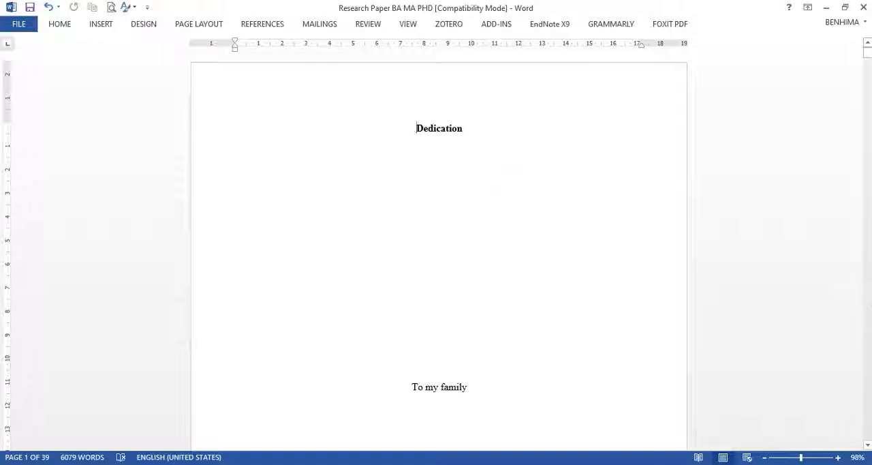
scroll(463, 198, "down", 15)
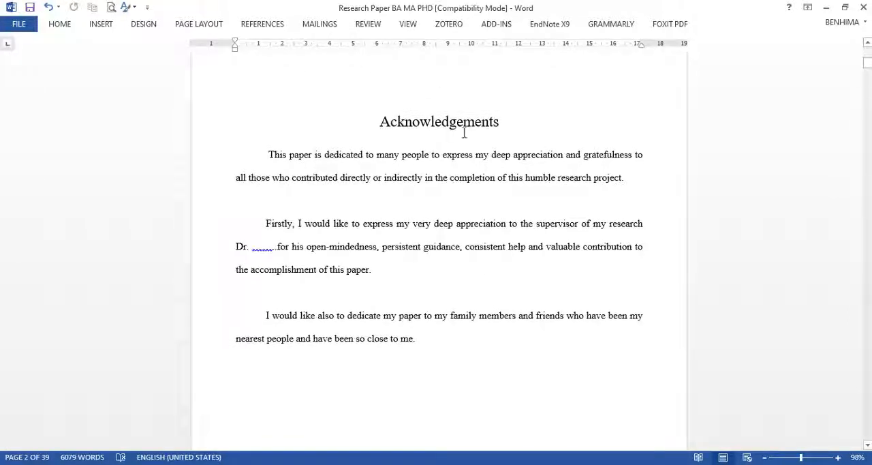
scroll(464, 133, "up", 8)
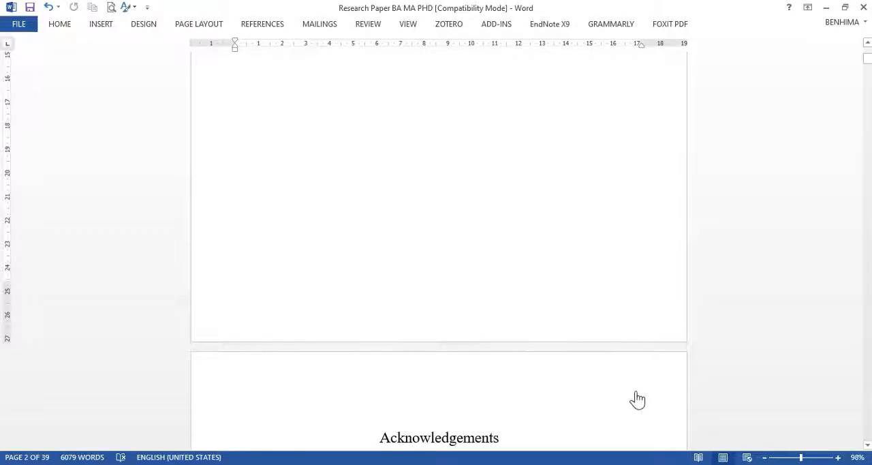
Step: Examine the pages from the Table of Contents and lists of tables and graphs through the start of Chapter I, returning to the Dedication
scroll(500, 360, "down", 20)
scroll(501, 359, "down", 20)
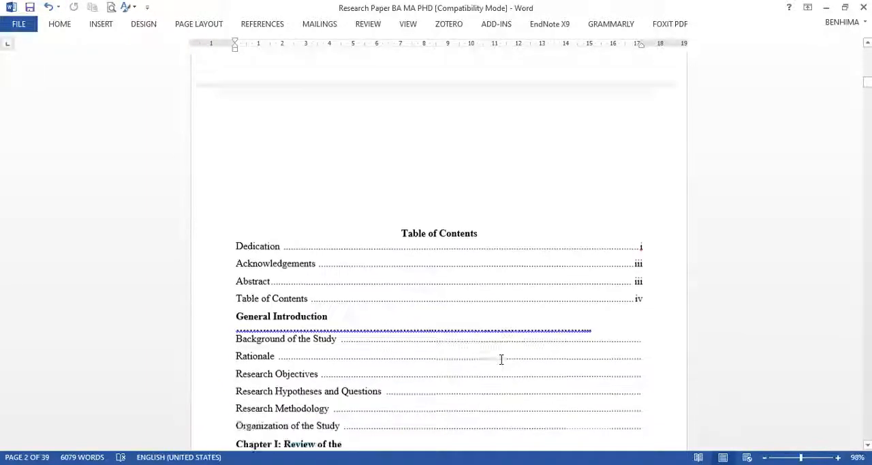
scroll(500, 361, "down", 20)
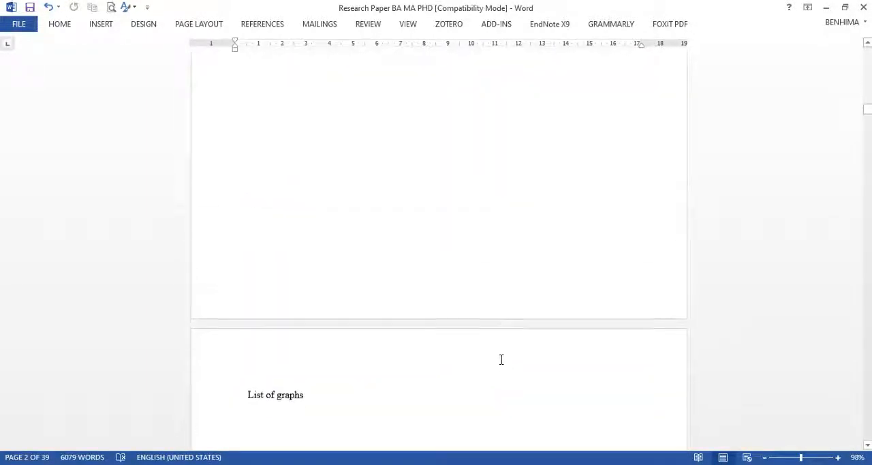
scroll(501, 361, "down", 20)
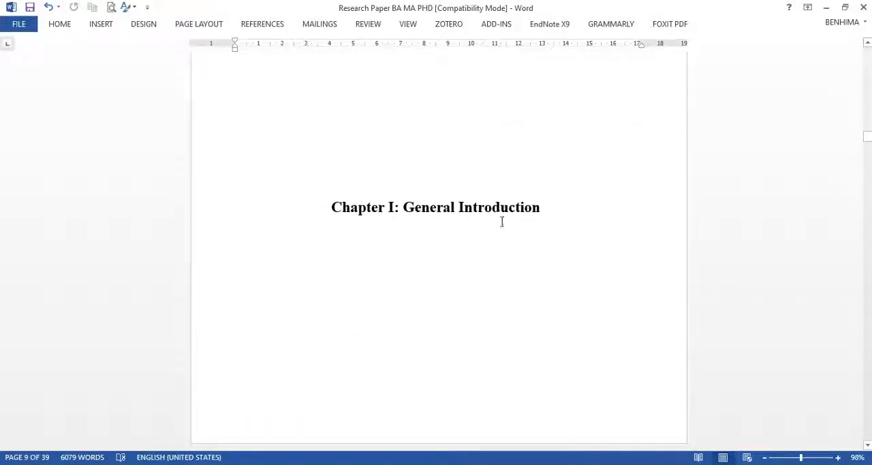
scroll(636, 194, "up", 5)
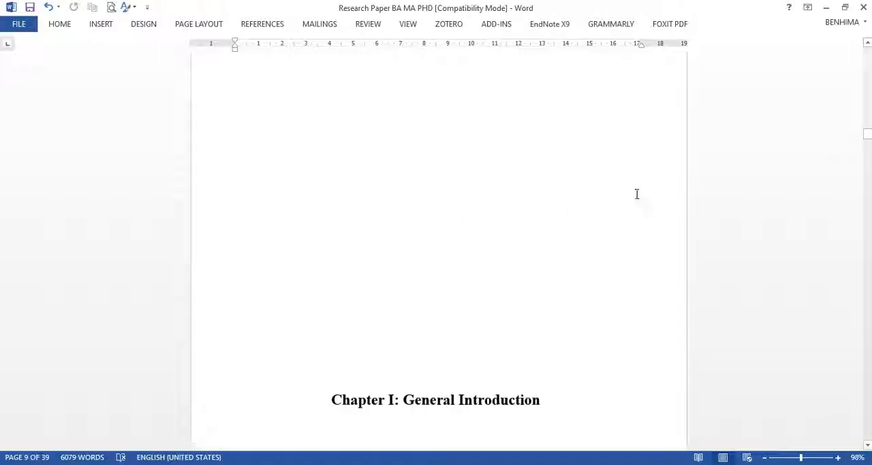
scroll(624, 113, "up", 2)
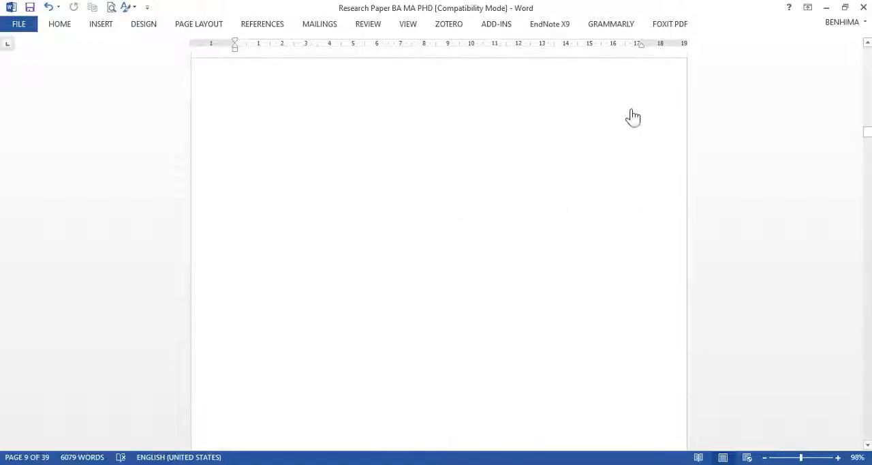
scroll(579, 137, "down", 4)
scroll(471, 275, "down", 6)
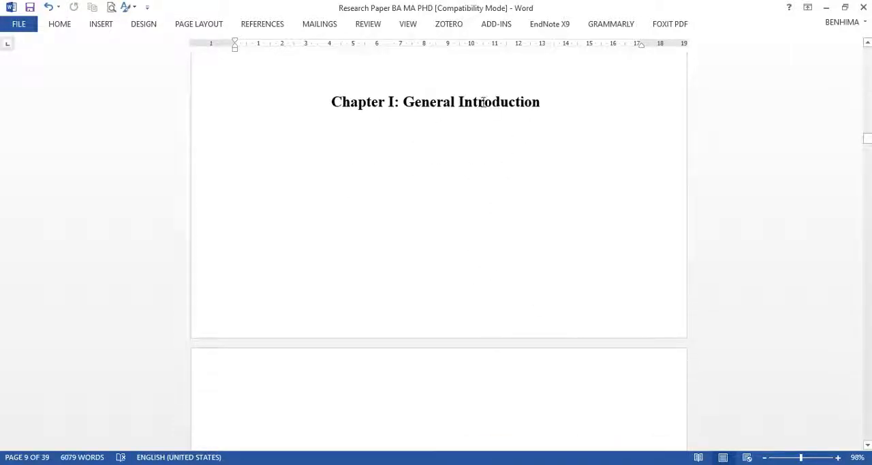
scroll(485, 137, "up", 18)
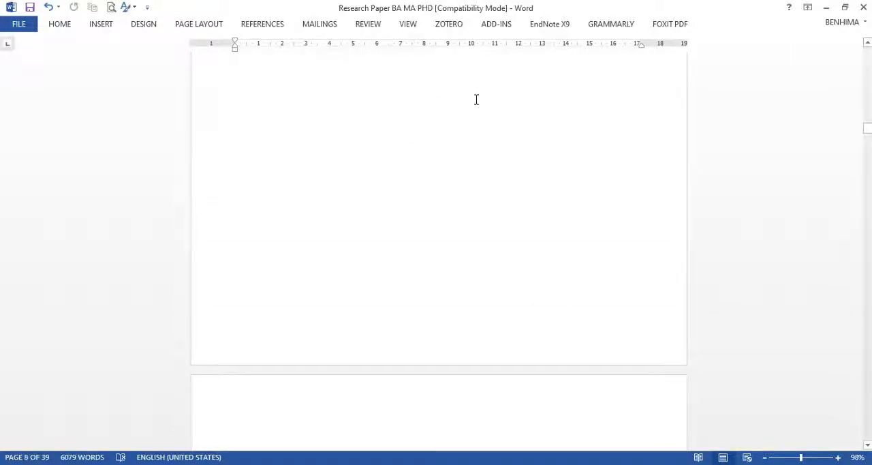
scroll(463, 205, "down", 15)
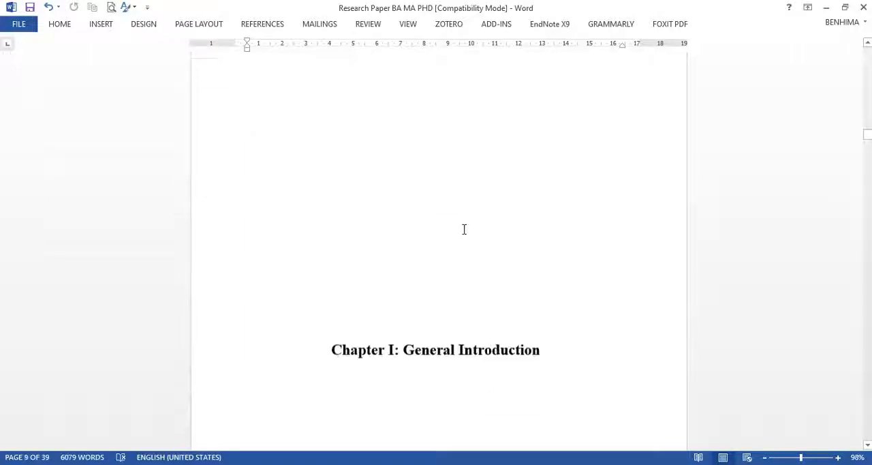
scroll(464, 229, "down", 9)
scroll(497, 132, "up", 5)
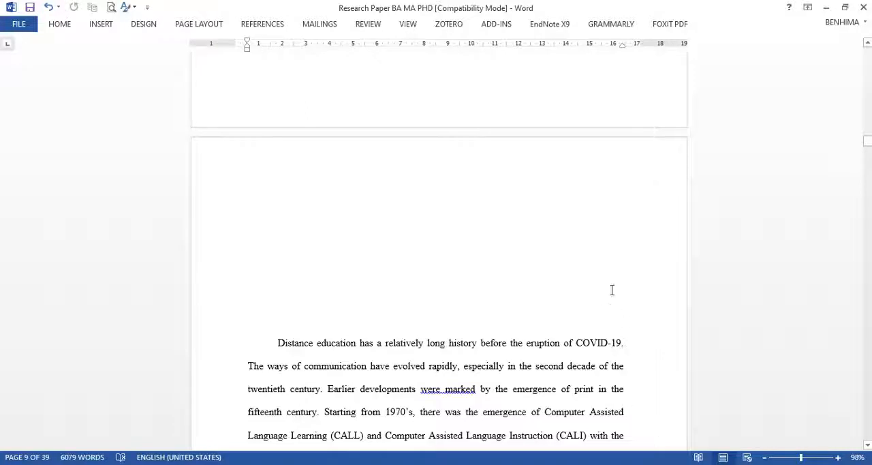
scroll(578, 221, "up", 3)
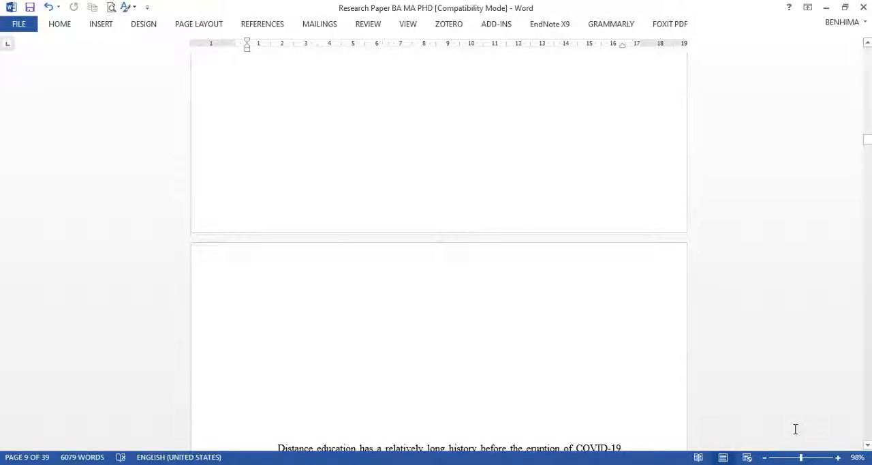
scroll(653, 274, "up", 20)
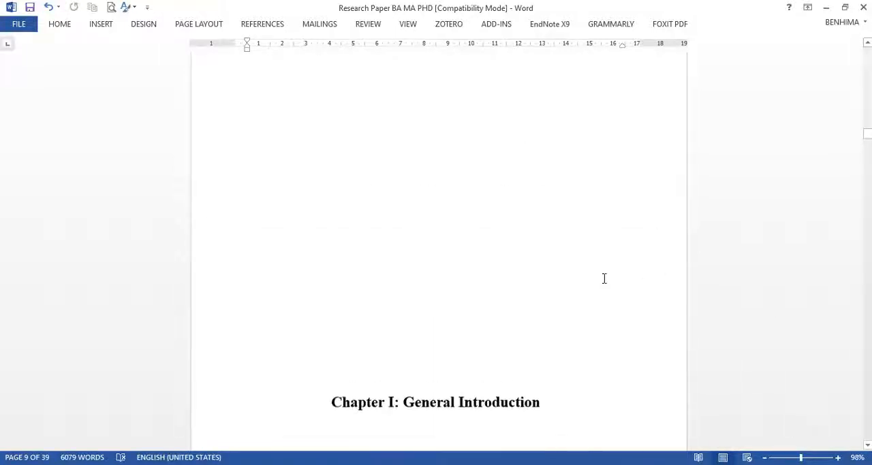
scroll(500, 228, "up", 20)
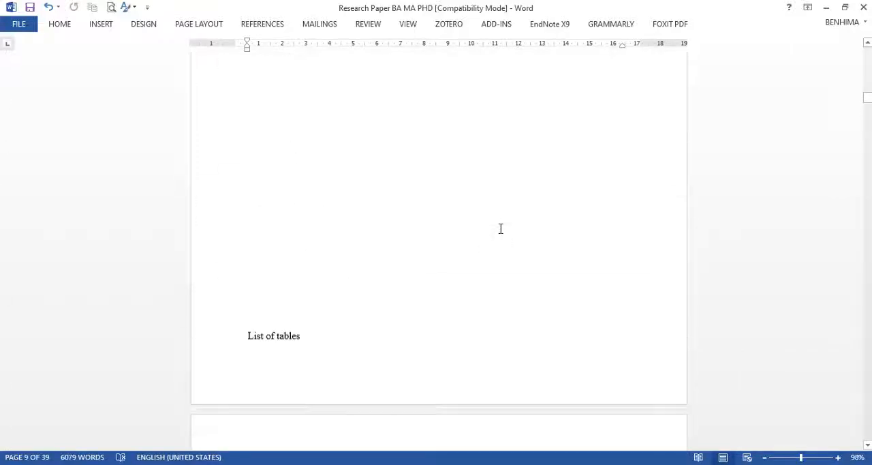
scroll(427, 150, "up", 10)
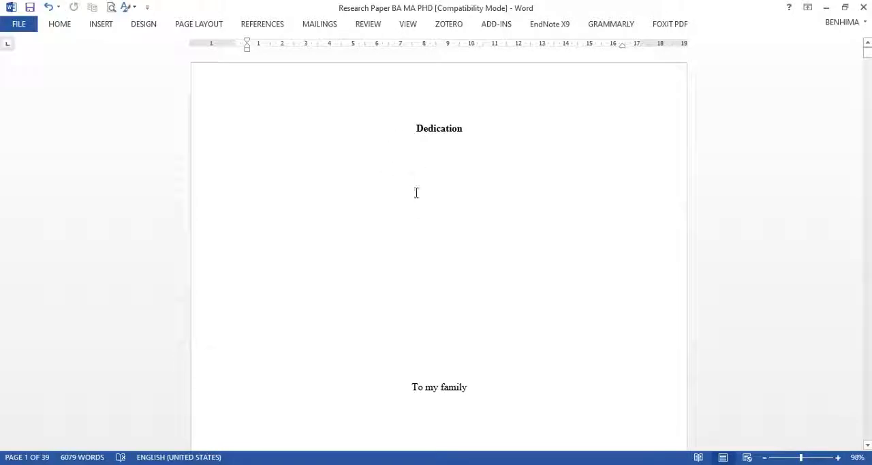
Step: Switch to Document2, copy its entire cover page including the trailing blank line, and return to the research paper
mouse_move(611, 461)
left_click(691, 430)
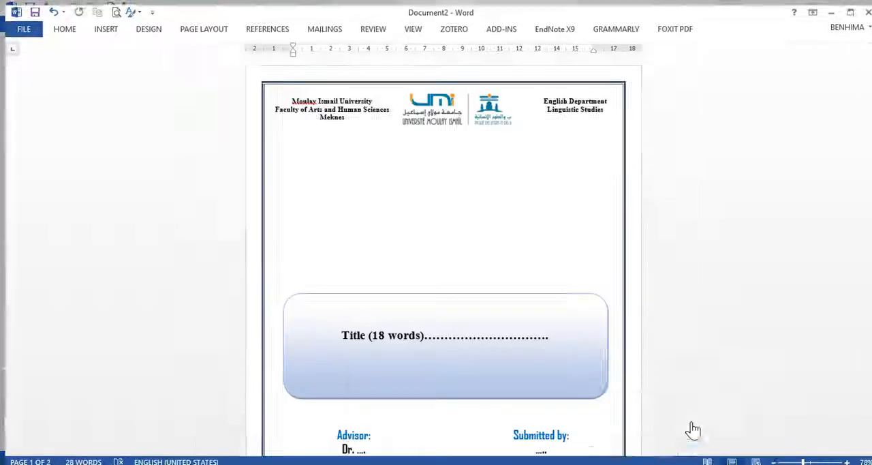
scroll(445, 237, "down", 5)
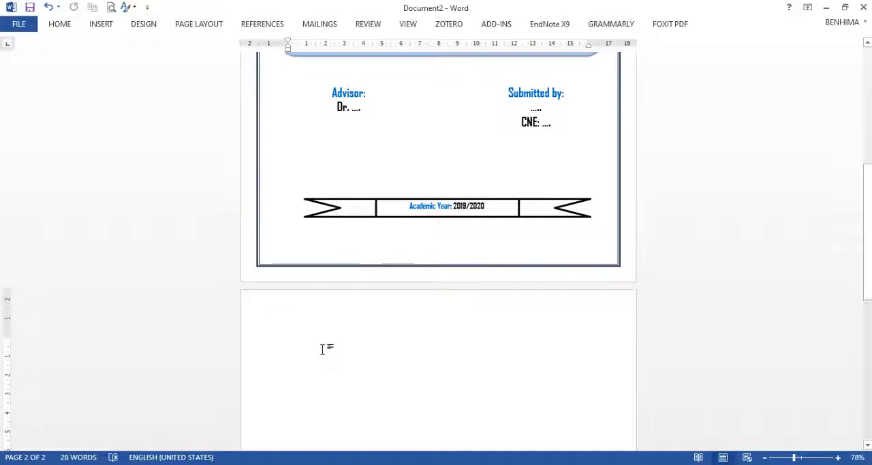
left_click_drag(321, 350, 313, 5)
scroll(317, 116, "down", 6)
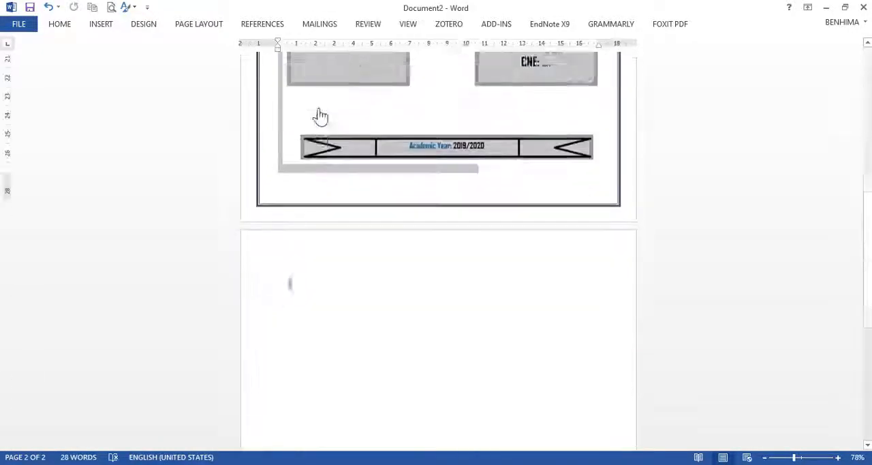
right_click(292, 267)
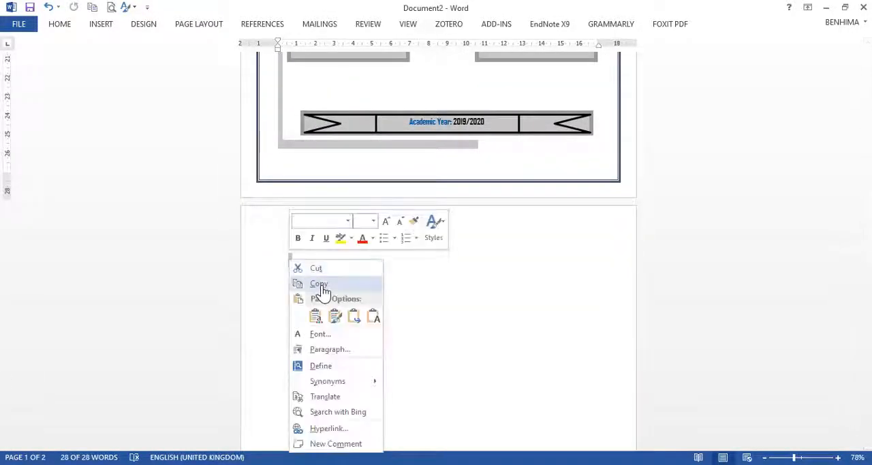
left_click(319, 286)
left_click(829, 7)
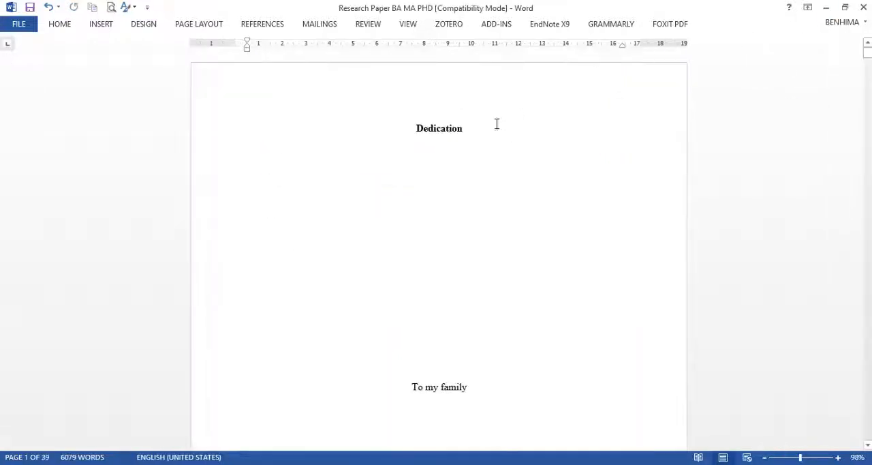
Step: Add blank lines before the Dedication heading until it moves to the second page, leaving the first page empty
left_click(409, 137)
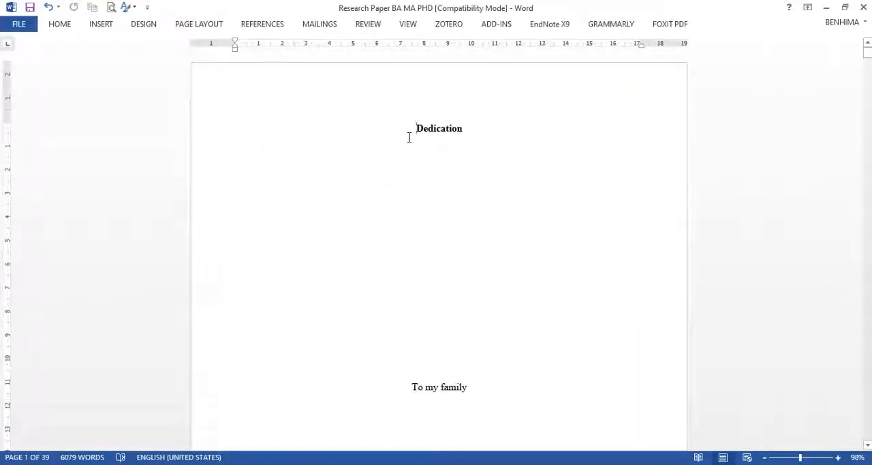
key("Return")
key("Return")
key("Return")
key("Return")
key("Return")
key("Return")
key("Return")
key("Return")
key("Return")
key("Return")
key("Return")
key("Return")
key("Return")
key("Return")
key("Return")
key("Return")
key("Return")
key("Return")
key("Return")
key("Return")
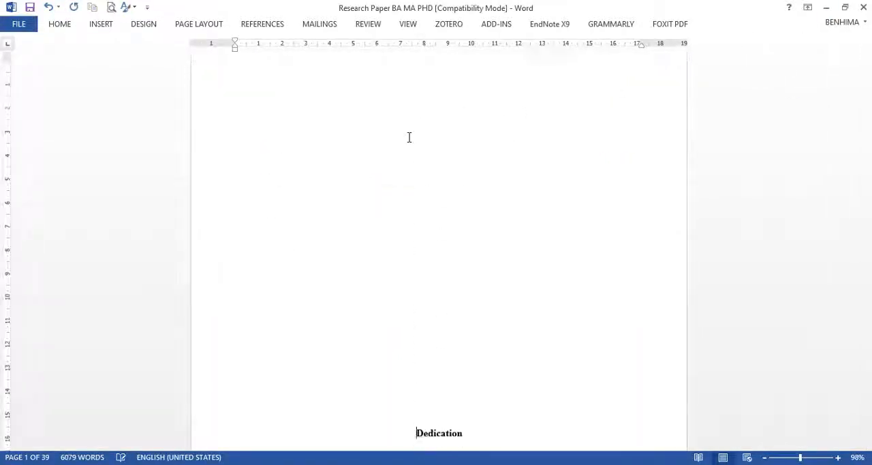
key("Return")
key("Return")
key("Return")
key("Return")
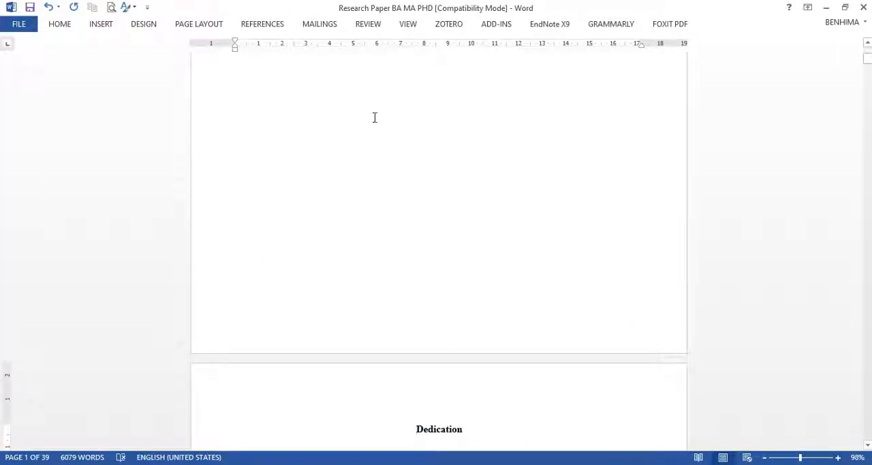
Step: Insert a Next Page section break on the empty first page of the research paper
scroll(374, 117, "up", 10)
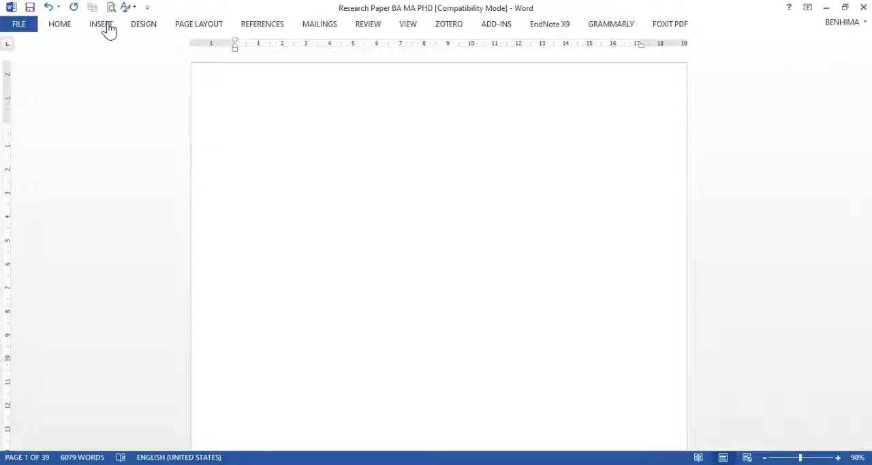
left_click(203, 30)
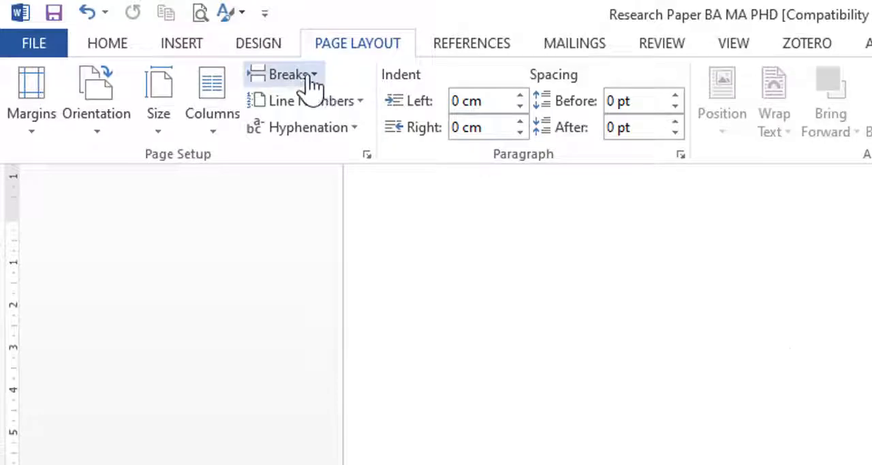
left_click(314, 77)
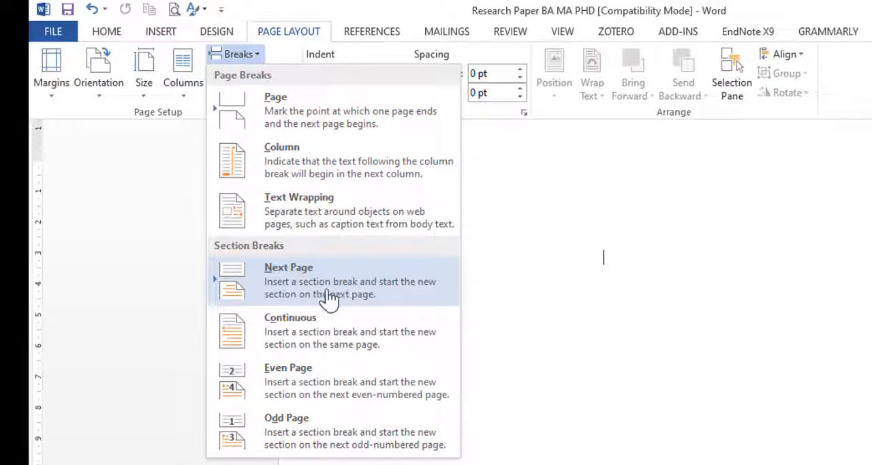
left_click(288, 289)
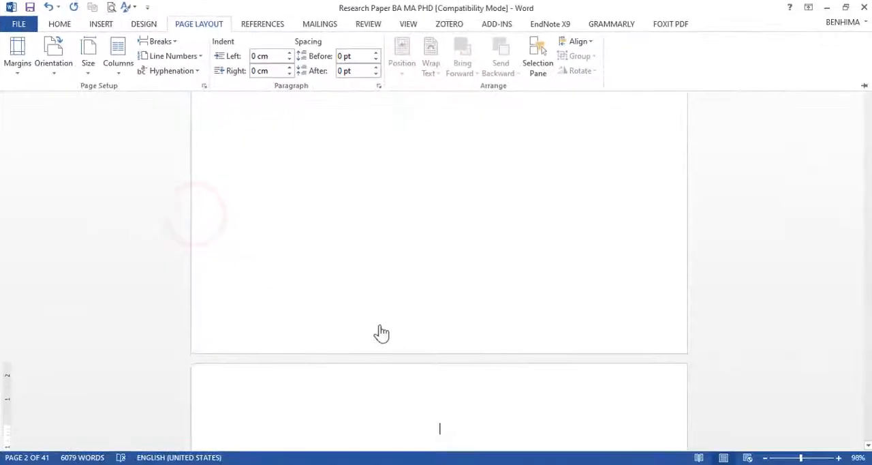
Step: Open the header area where the first and second pages meet to check which section each page belongs to
left_click(283, 339)
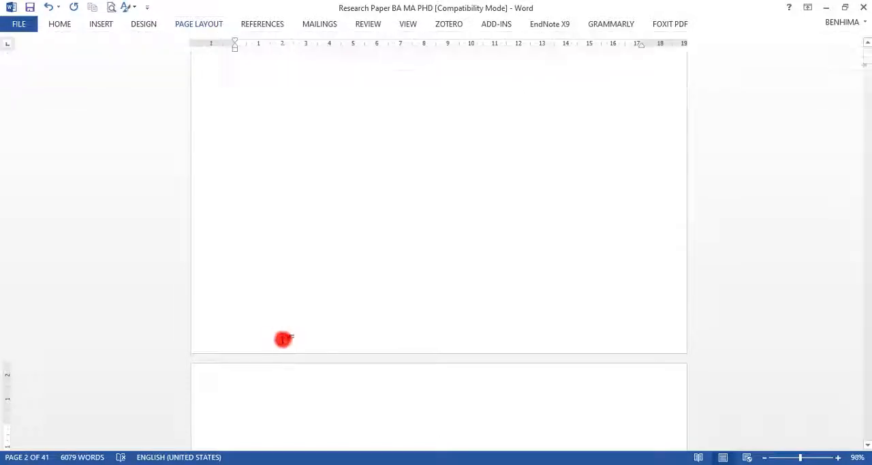
scroll(333, 247, "down", 10)
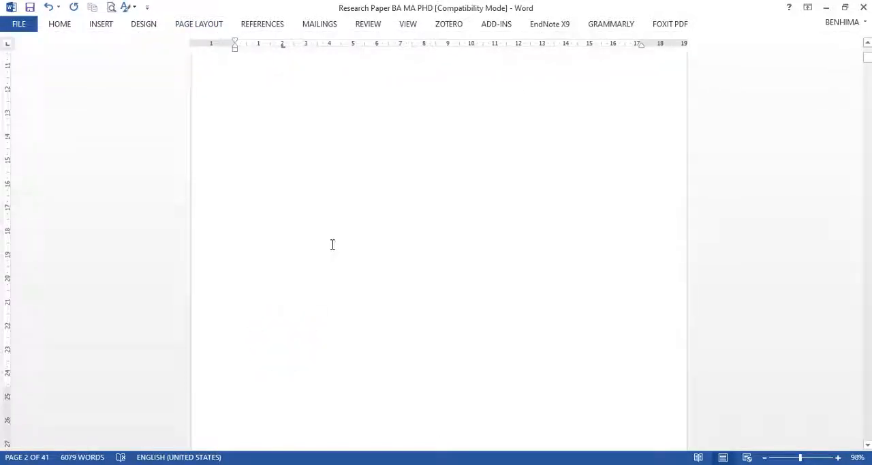
double_click(306, 235)
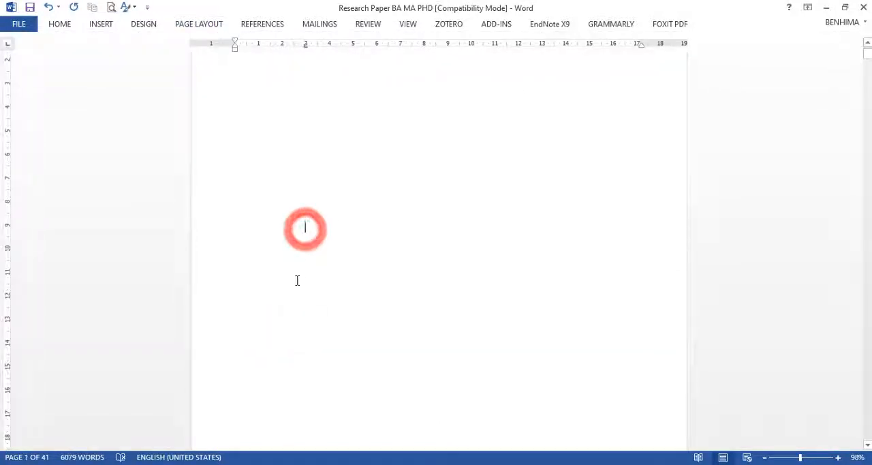
scroll(309, 259, "down", 10)
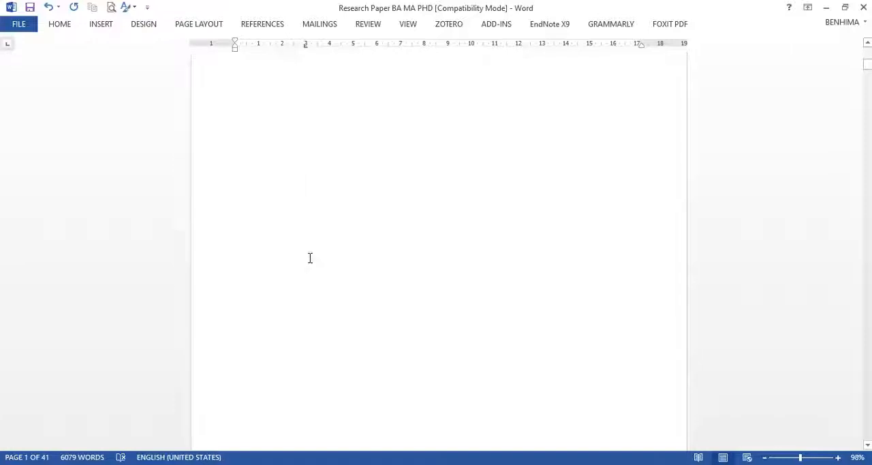
left_click(282, 155)
double_click(283, 158)
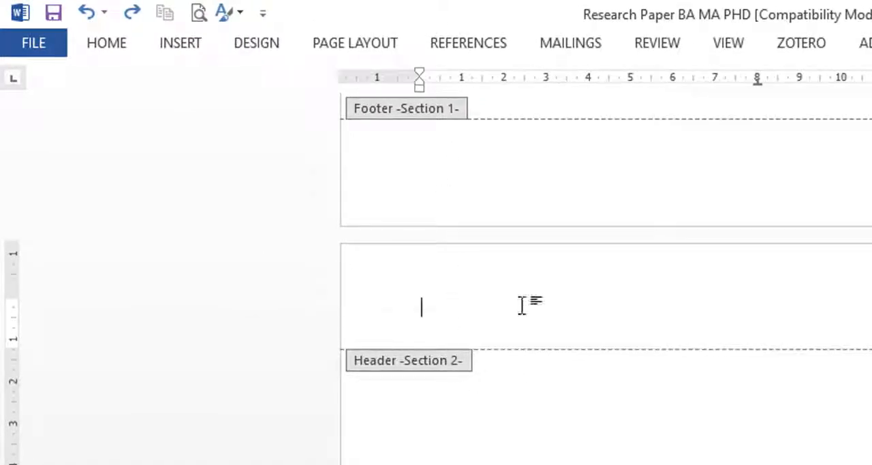
scroll(504, 354, "up", 8)
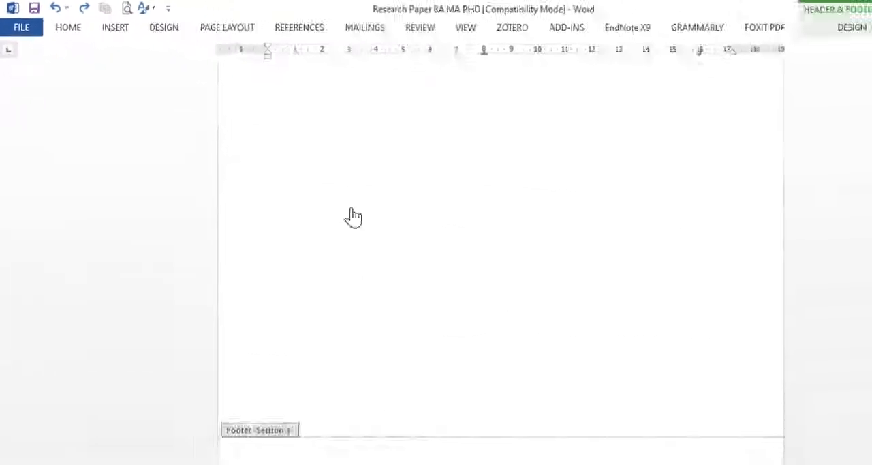
Step: Close header editing and paste the copied cover page onto the empty first page with Keep Source Formatting
double_click(312, 153)
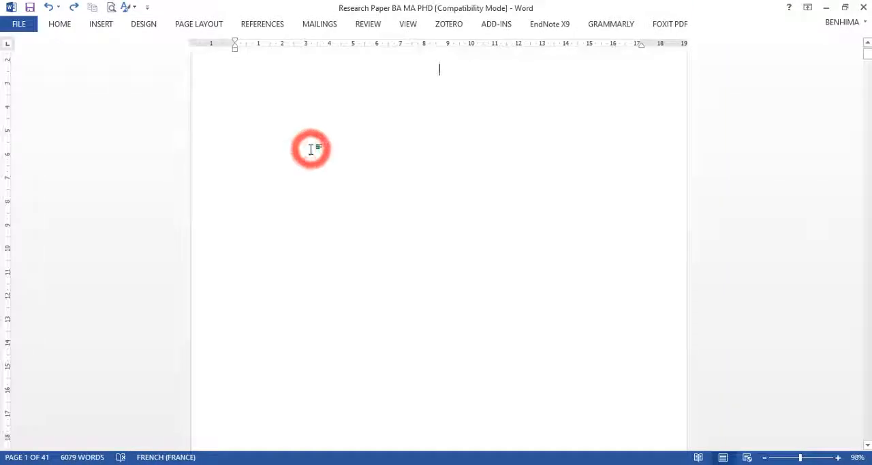
right_click(409, 98)
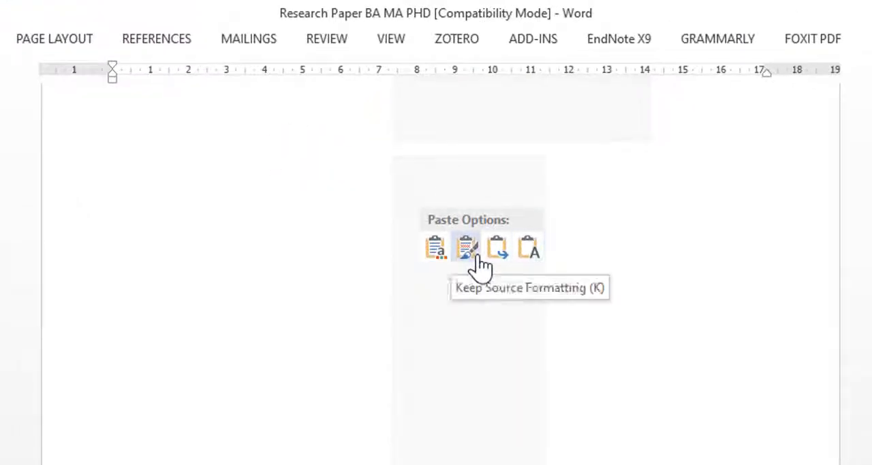
left_click(470, 258)
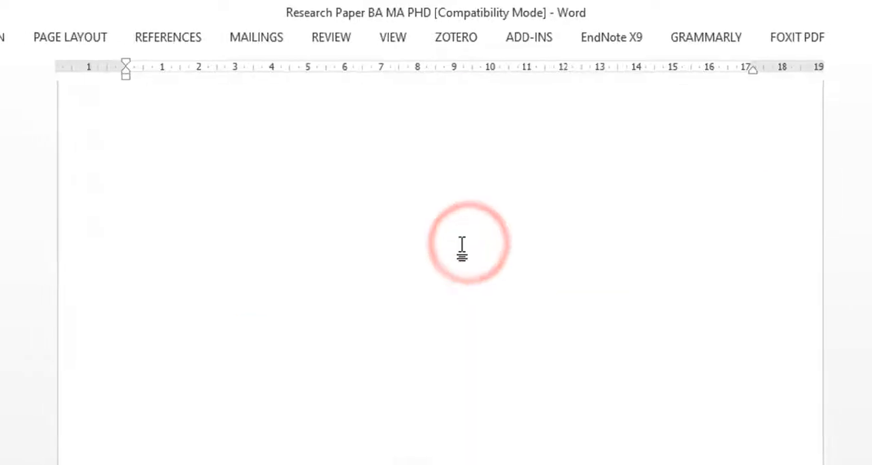
scroll(445, 160, "up", 10)
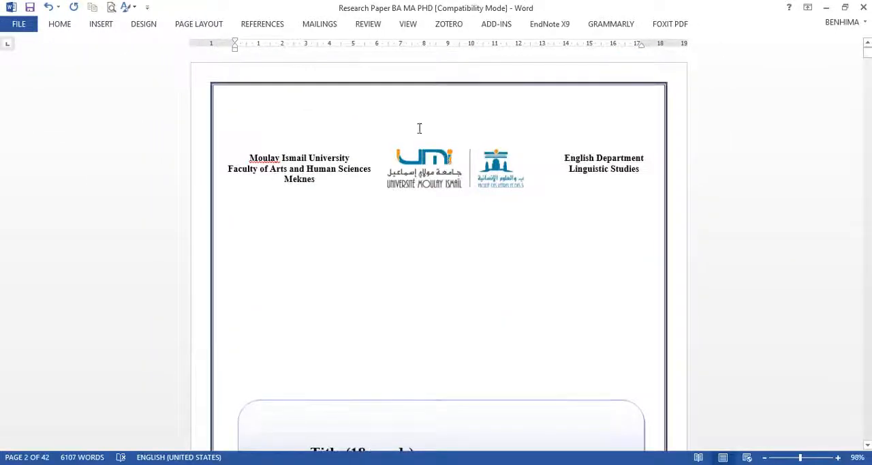
Step: Zoom out to 60% and review the pasted cover page, selecting the title placeholder to check its word count
scroll(419, 128, "down", 5)
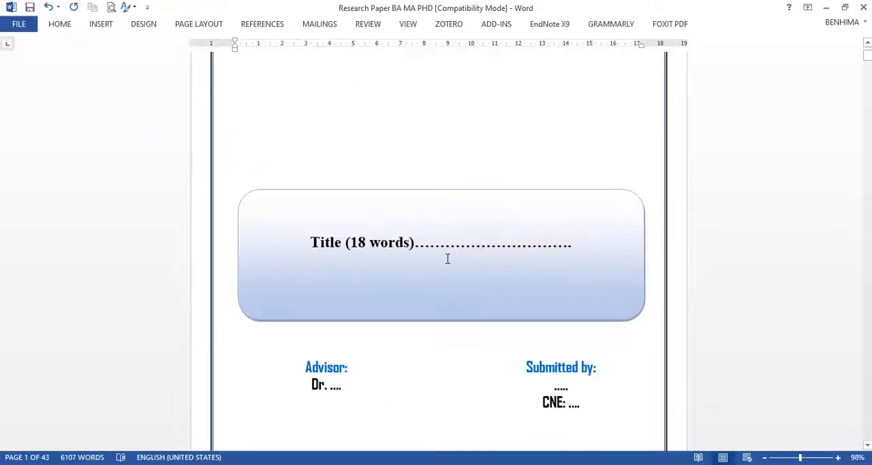
left_click(764, 457)
left_click(764, 457)
left_click(763, 457)
left_click(763, 457)
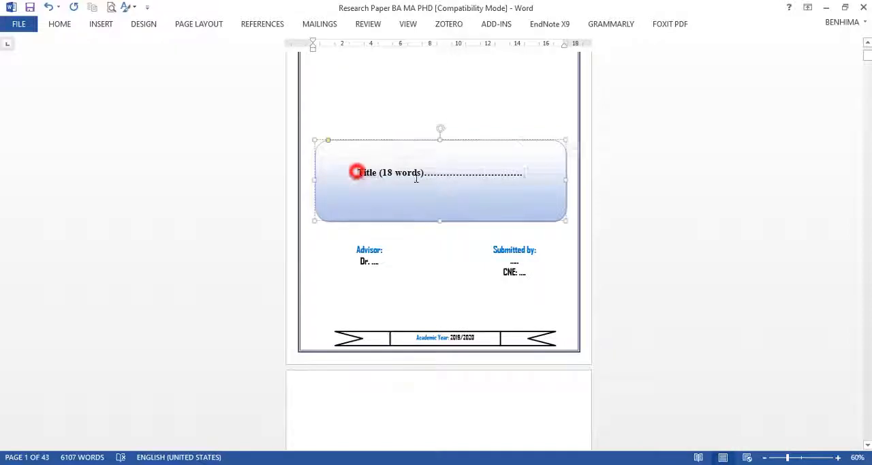
left_click_drag(356, 172, 516, 173)
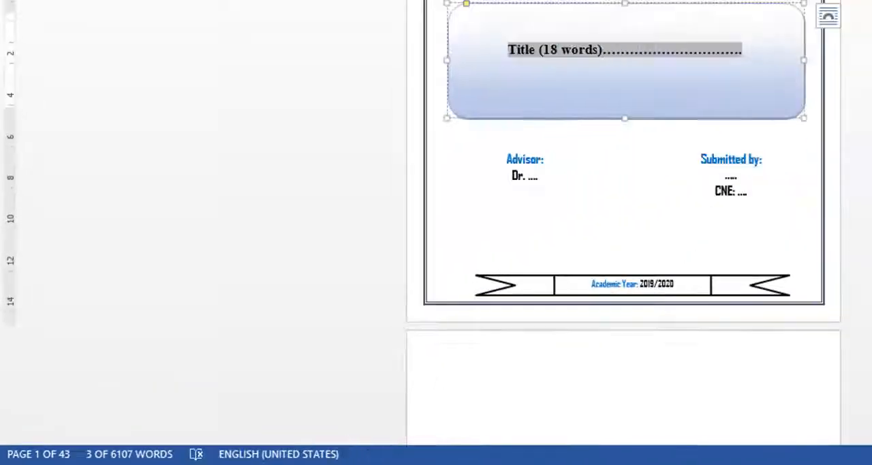
left_click(413, 92)
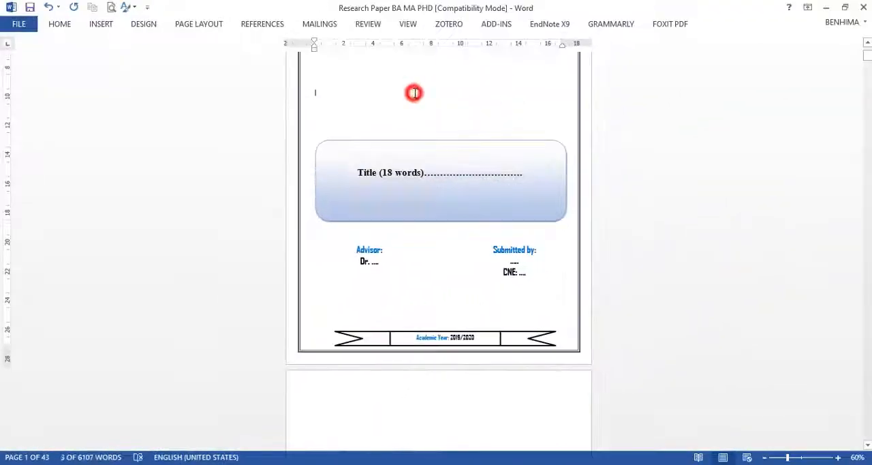
scroll(451, 124, "up", 3)
scroll(393, 201, "up", 2)
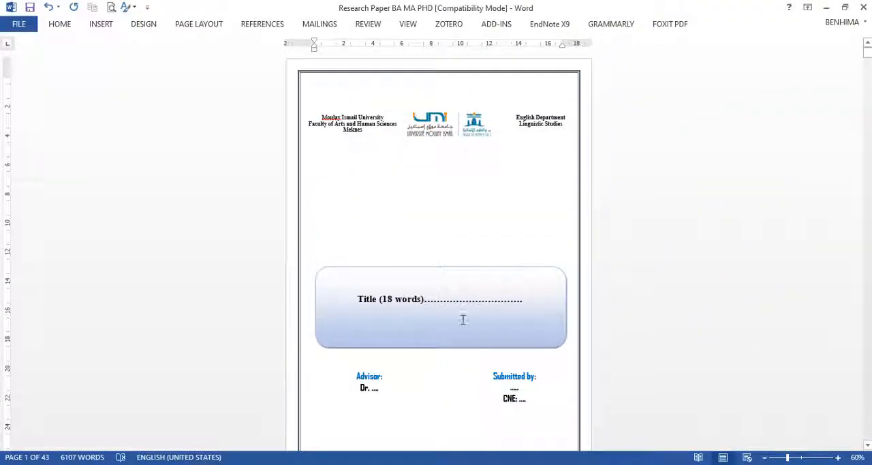
scroll(412, 116, "down", 8)
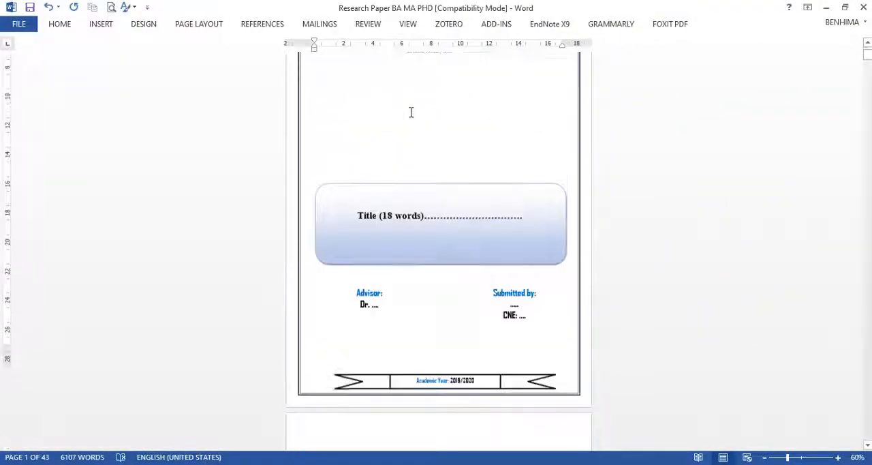
scroll(410, 113, "down", 4)
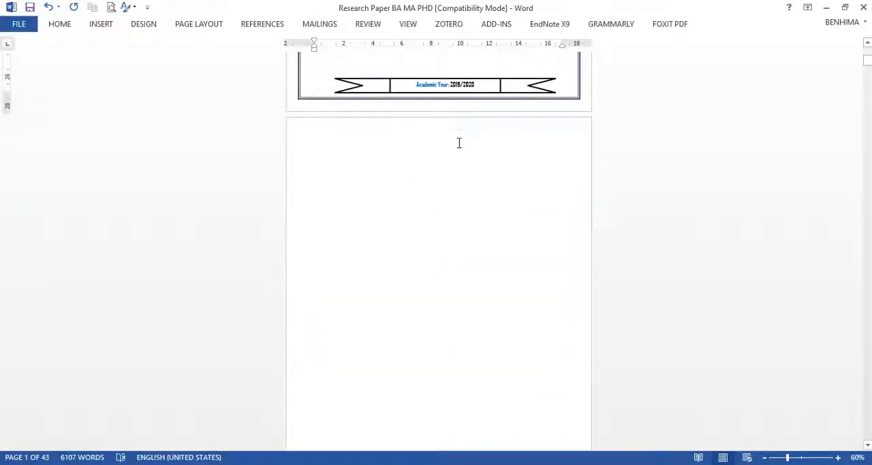
Step: Delete the blank lines on the empty page directly after the cover page
scroll(459, 163, "down", 4)
scroll(484, 123, "up", 4)
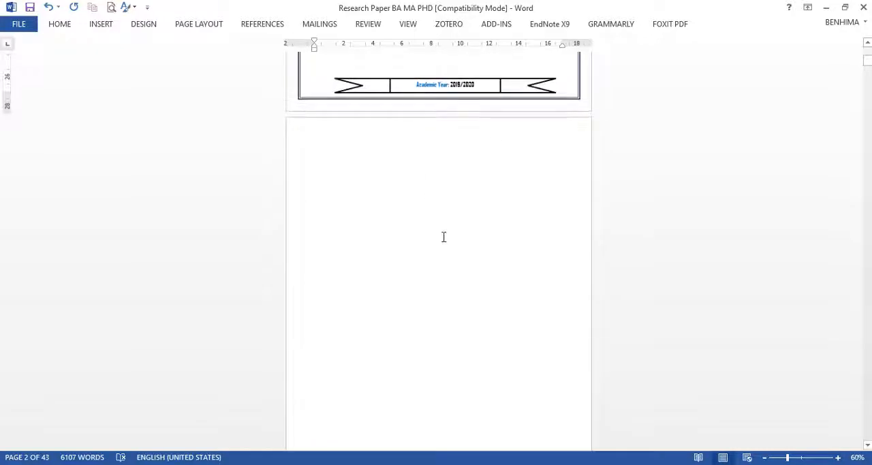
scroll(444, 238, "down", 8)
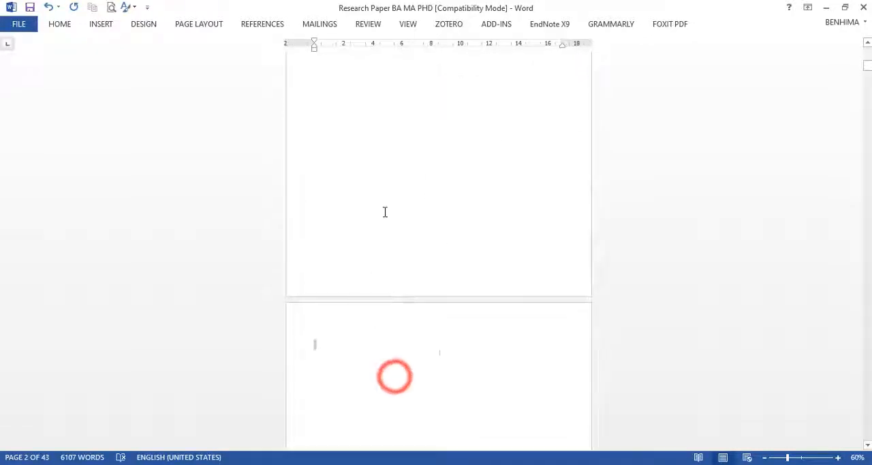
left_click(362, 169)
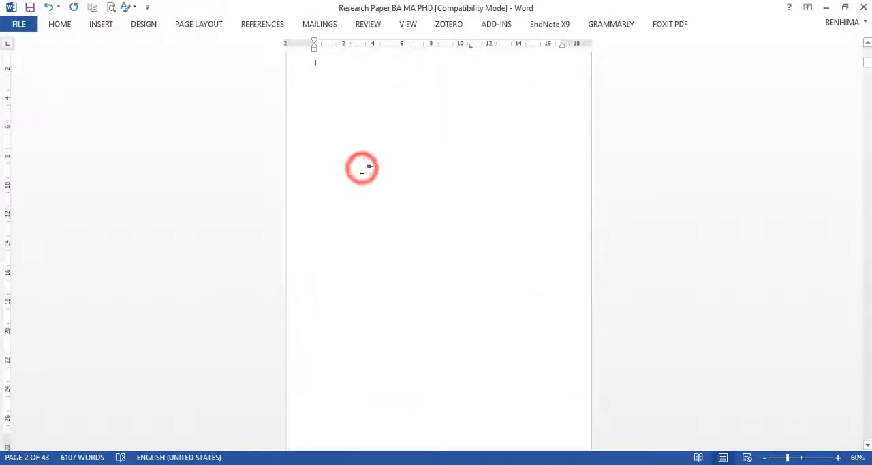
left_click_drag(362, 168, 313, 199)
left_click(312, 199)
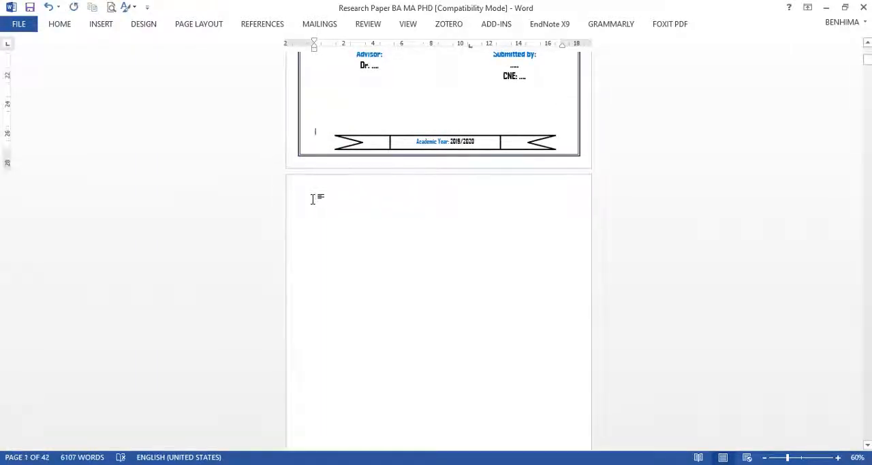
Step: Delete the remaining empty lines above the Dedication heading so its page directly follows the cover page
scroll(365, 242, "down", 9)
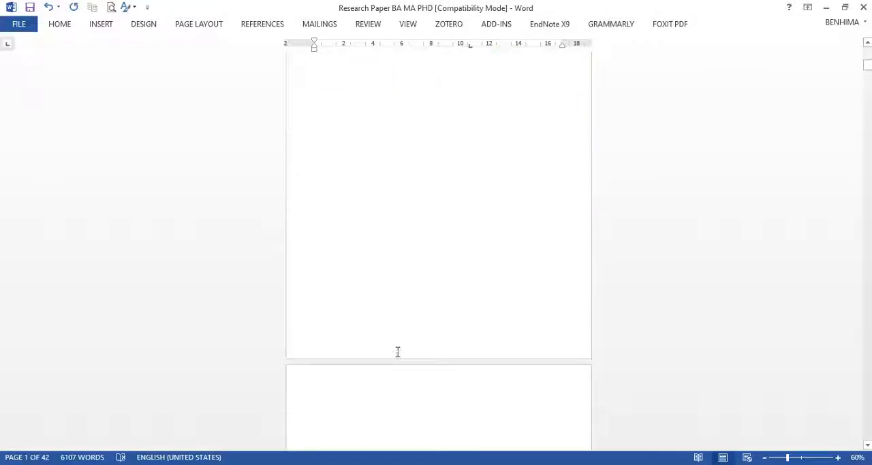
scroll(398, 352, "down", 7)
left_click(426, 324, "shift")
scroll(408, 299, "up", 16)
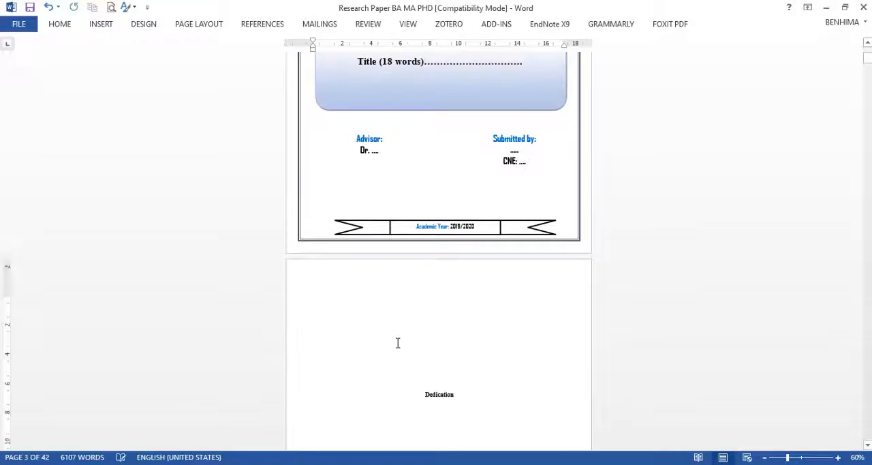
Step: Examine the front matter pages from the Dedication through the Acknowledgements to the Abstract
scroll(476, 351, "down", 3)
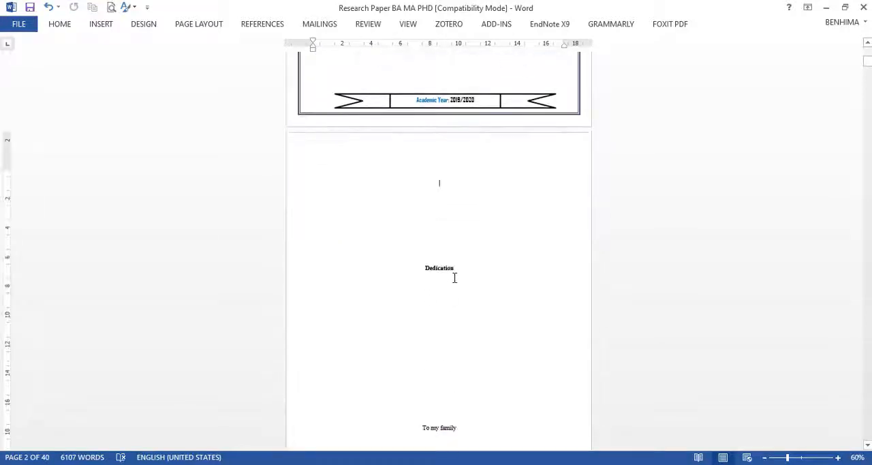
scroll(455, 278, "down", 3)
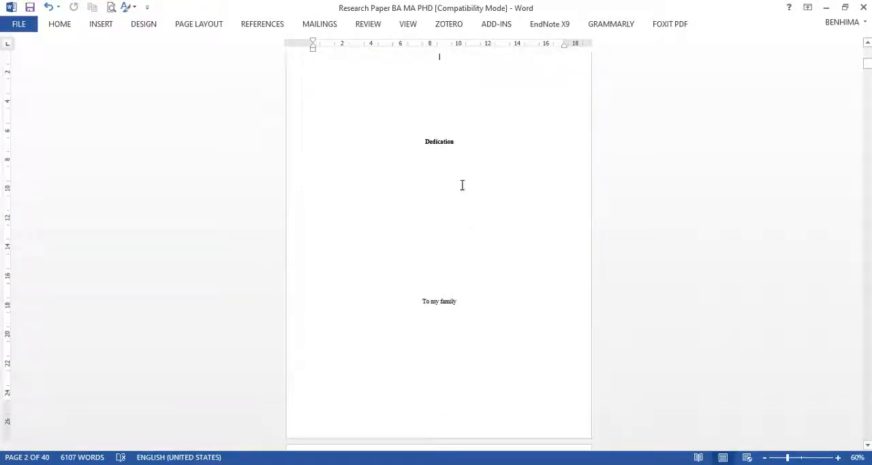
scroll(419, 206, "down", 7)
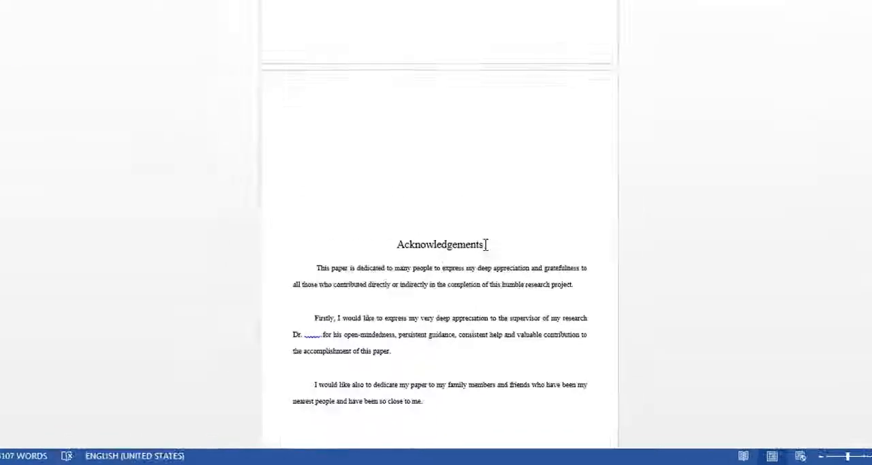
scroll(470, 252, "down", 5)
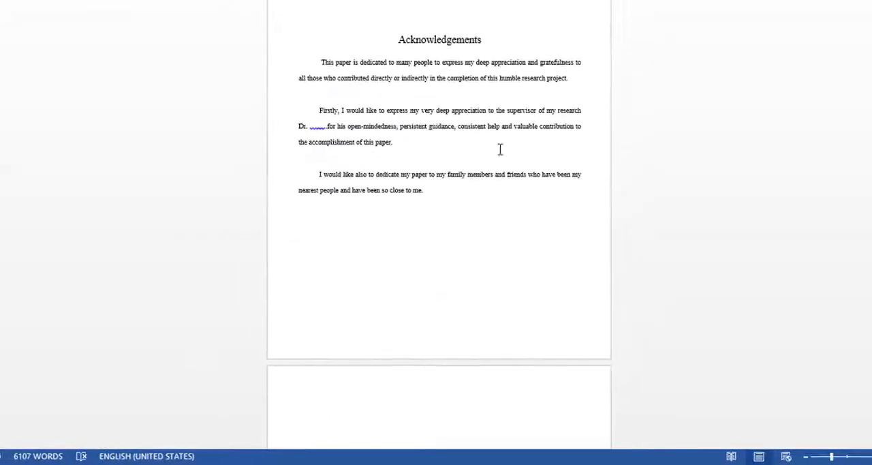
scroll(461, 241, "down", 8)
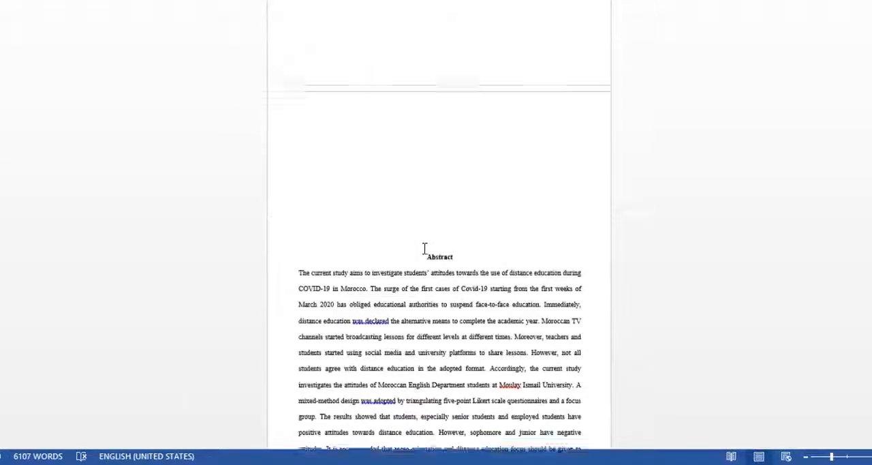
scroll(448, 240, "down", 1)
scroll(438, 204, "down", 3)
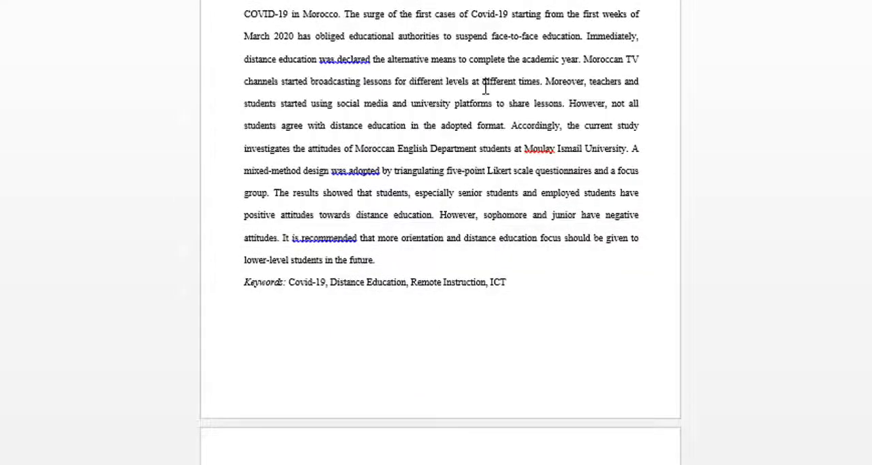
Step: Select the Abstract's body text, without the heading and keywords, to check its word count
scroll(466, 151, "down", 10)
scroll(466, 154, "up", 10)
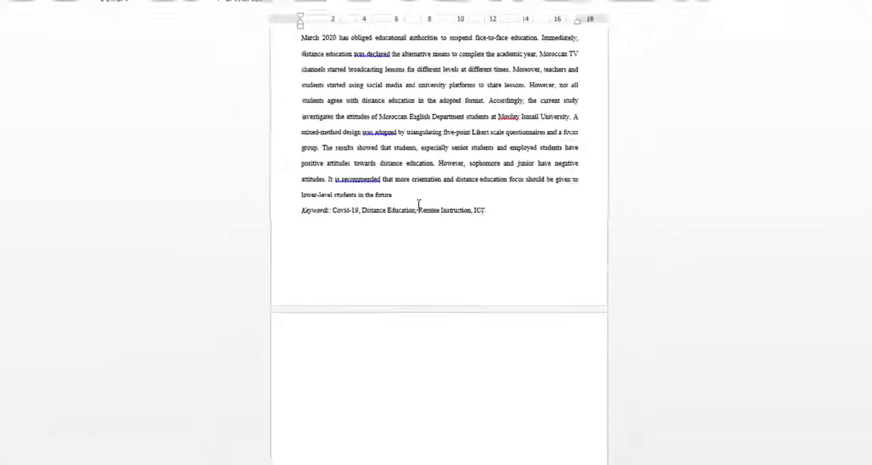
left_click(409, 272)
left_click_drag(400, 203, 304, 92)
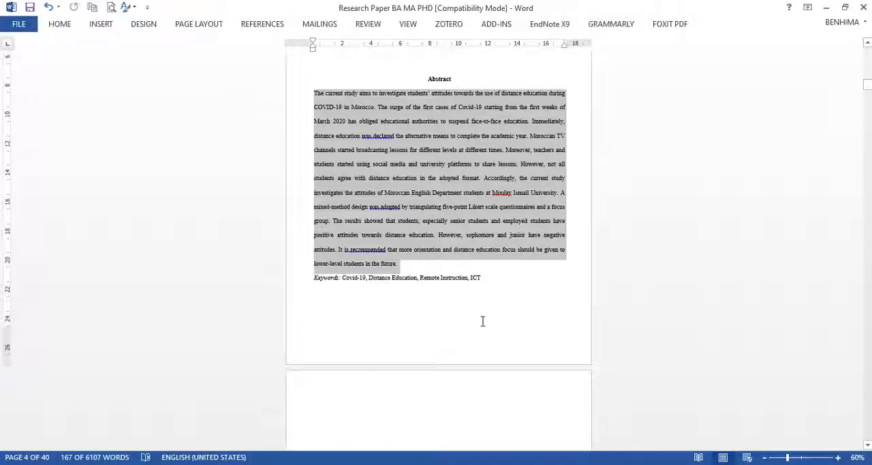
Step: Examine the keywords line and the Table of Contents pages, continuing to the List of tables
scroll(449, 341, "down", 3)
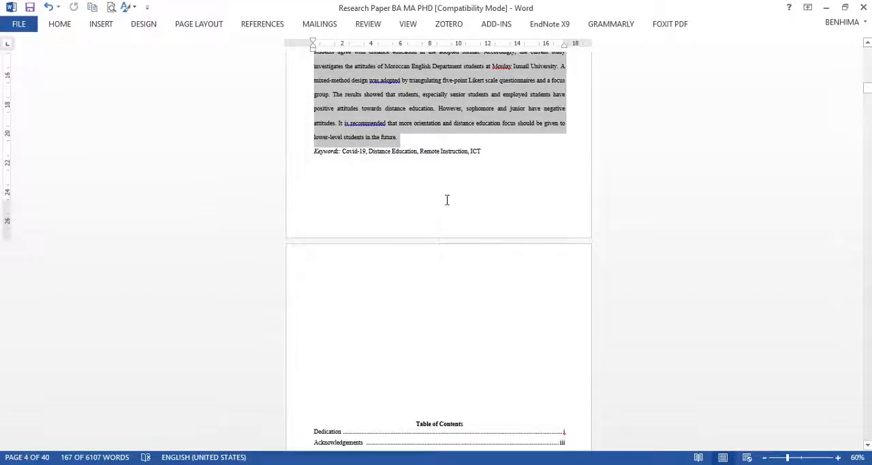
scroll(442, 211, "down", 3)
left_click(452, 305)
scroll(452, 286, "down", 3)
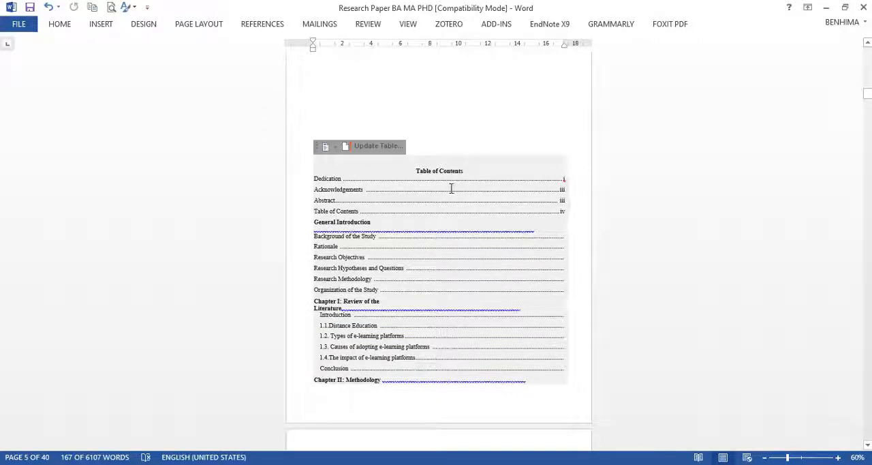
scroll(440, 203, "down", 10)
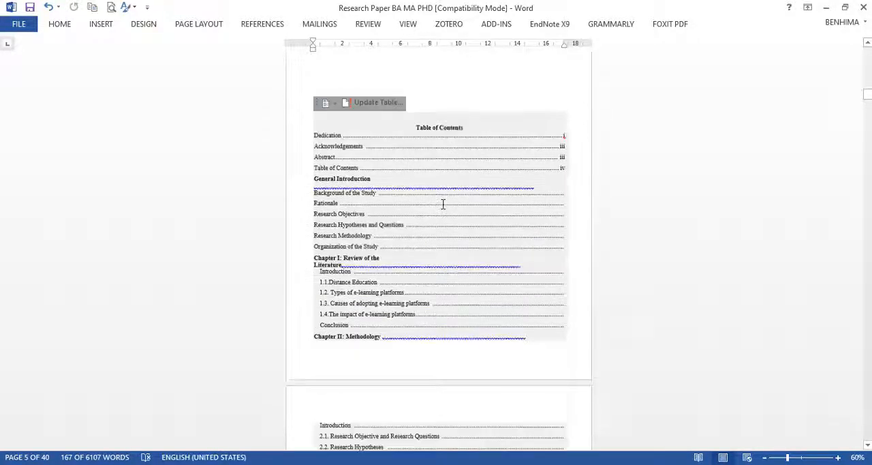
scroll(443, 203, "down", 8)
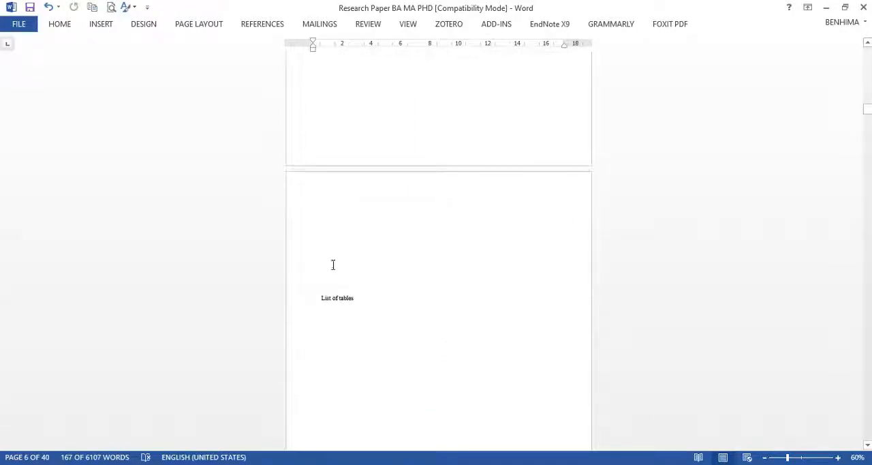
Step: Change the "List of graphs" heading on the page after the List of tables to "List of figure"
left_click(334, 192)
scroll(341, 245, "down", 3)
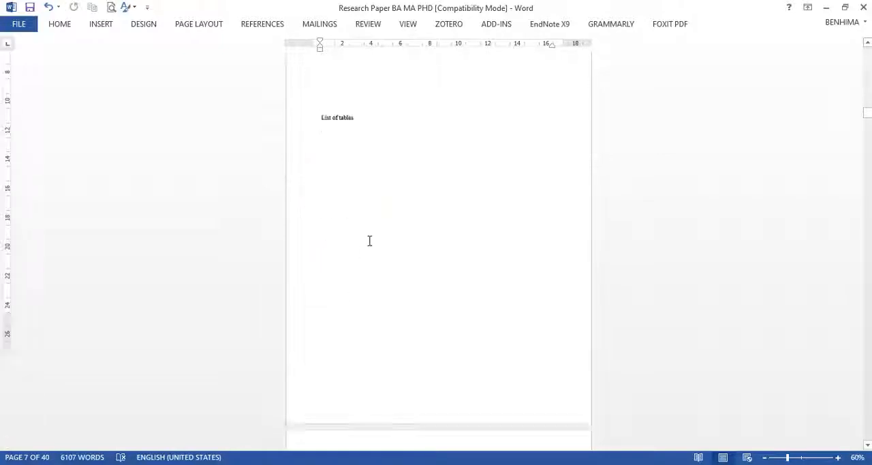
scroll(369, 241, "down", 5)
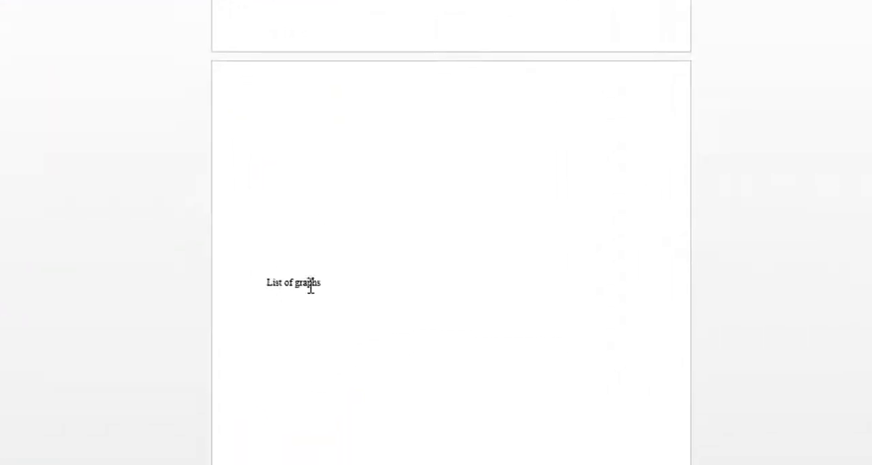
left_click_drag(327, 293, 296, 288)
type("f")
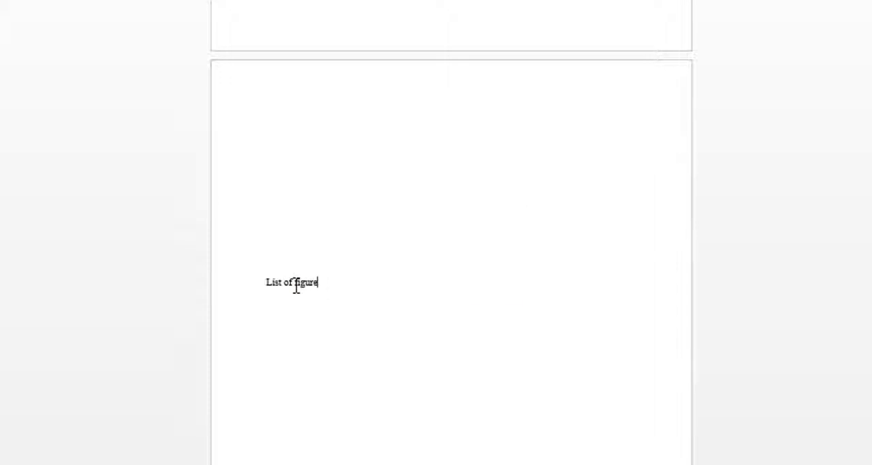
type("igure")
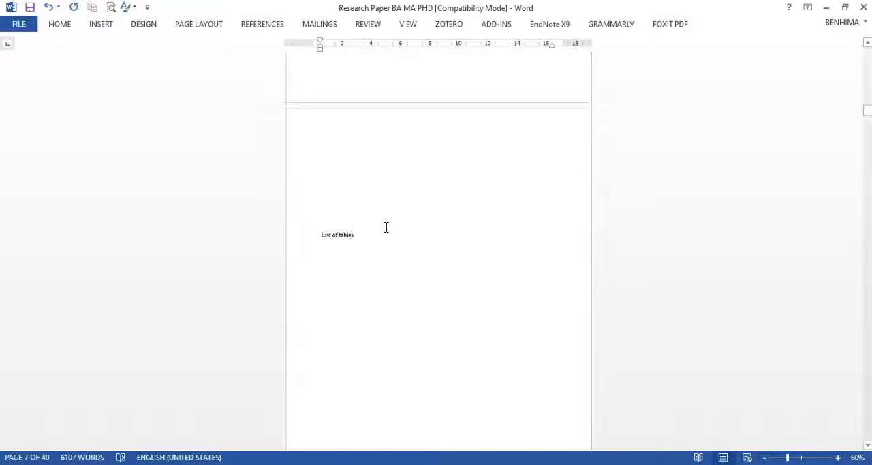
Step: Examine the front matter order from the Acknowledgements through the Abstract and Table of Contents to the List of figure page
scroll(386, 227, "up", 15)
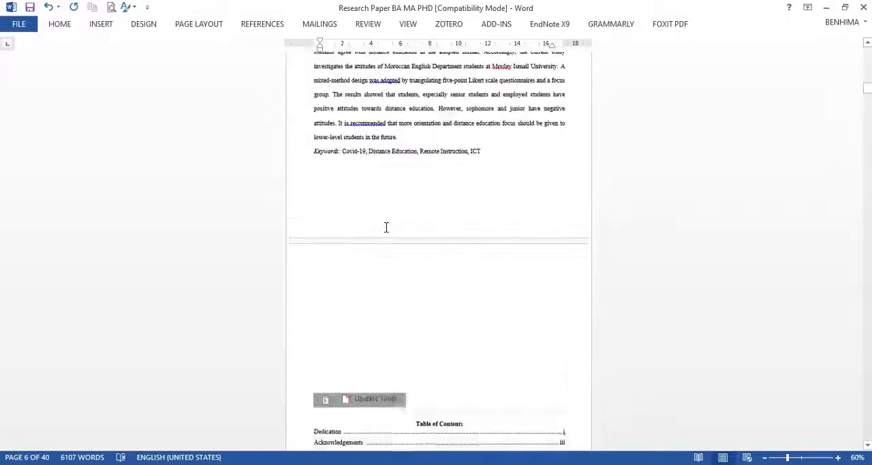
scroll(386, 227, "up", 20)
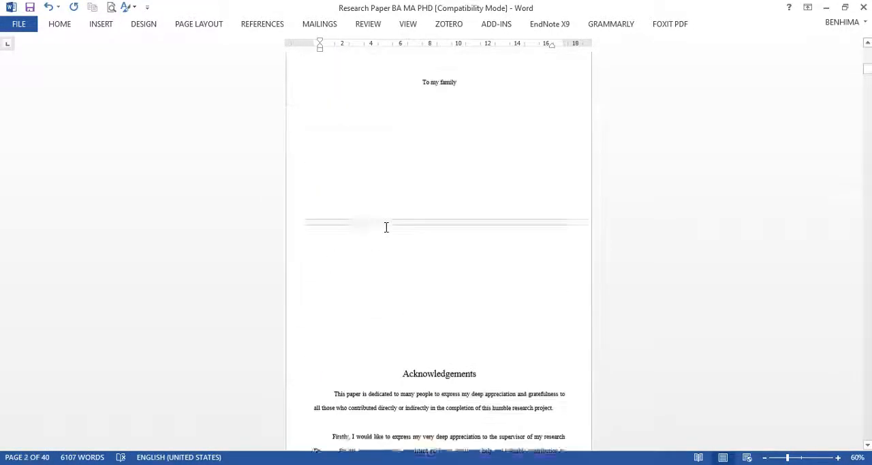
scroll(385, 227, "down", 20)
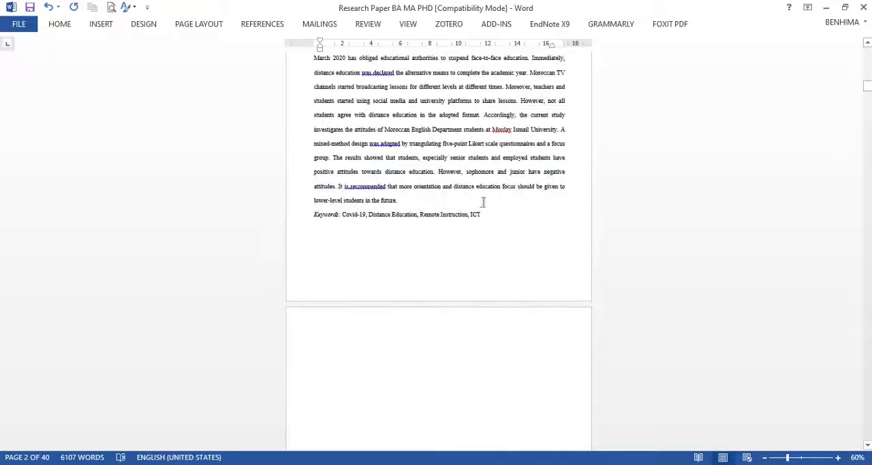
scroll(443, 244, "down", 7)
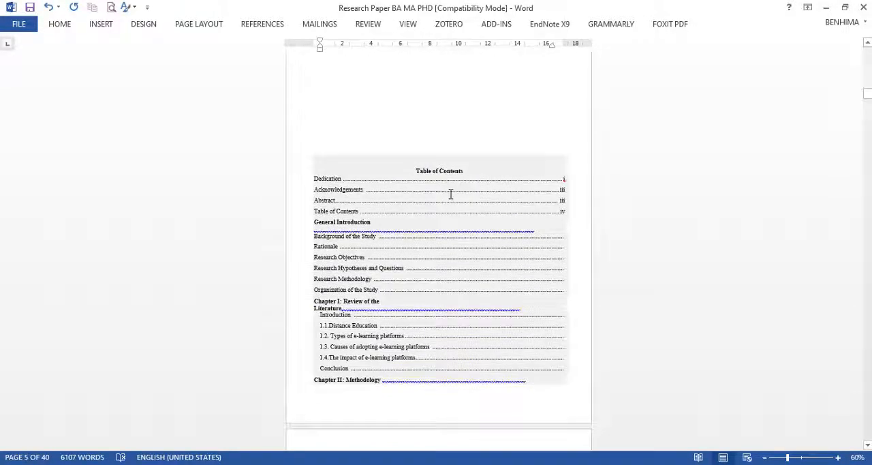
scroll(449, 194, "down", 10)
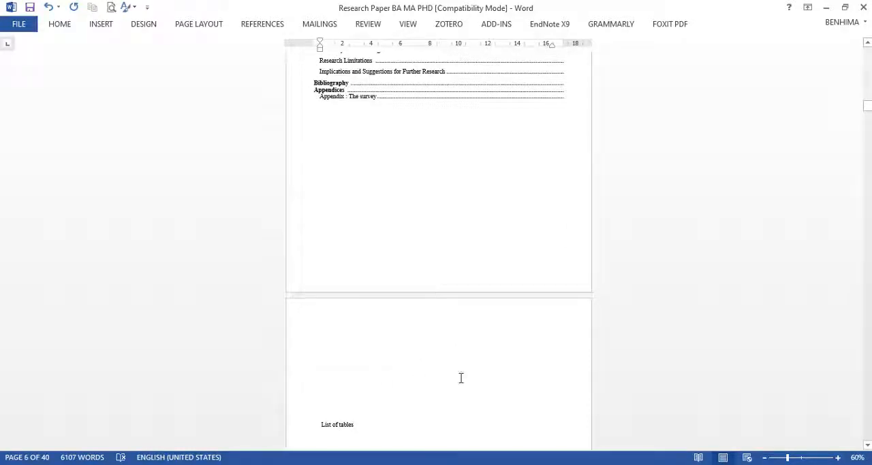
scroll(362, 428, "down", 3)
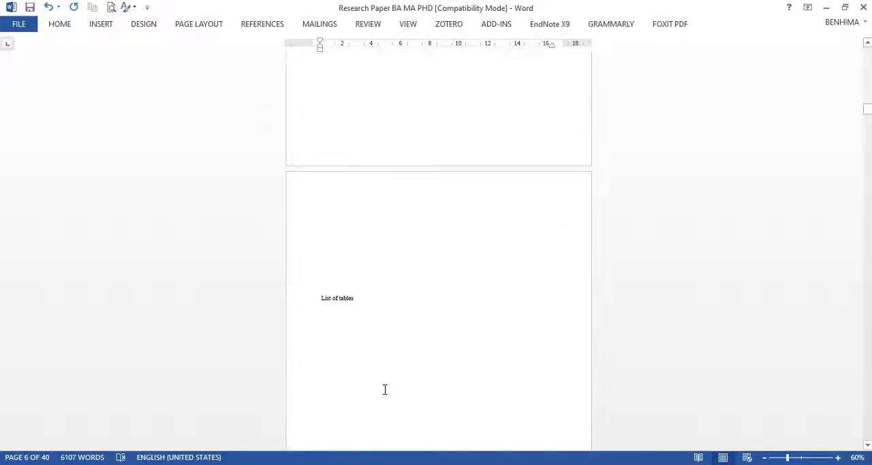
scroll(363, 369, "down", 6)
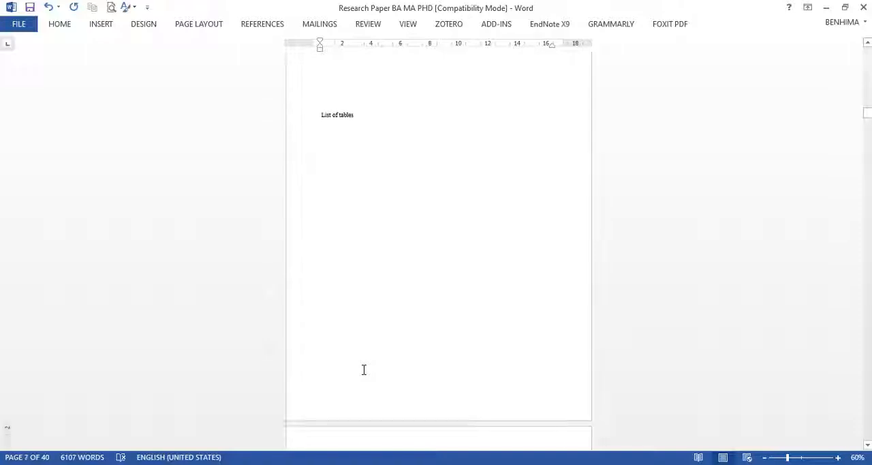
scroll(363, 369, "down", 9)
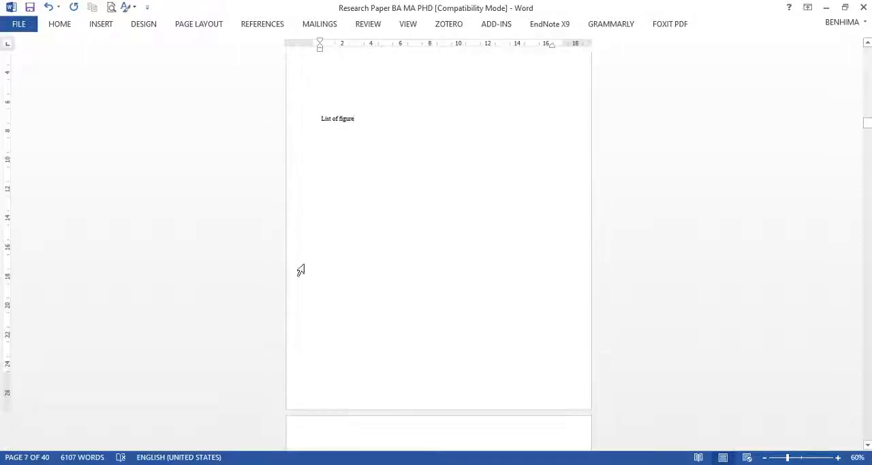
Step: Review the pages from the Table of Contents through the lists of tables and figures to the List of abbreviations
scroll(428, 187, "up", 15)
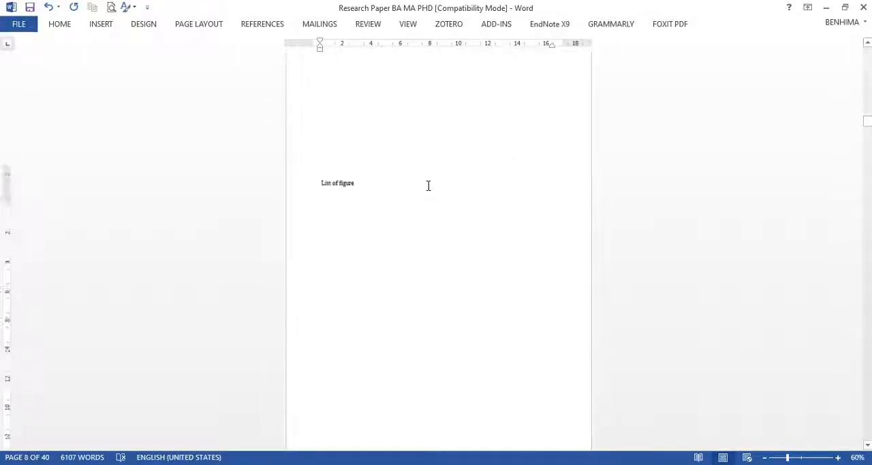
scroll(428, 185, "up", 5)
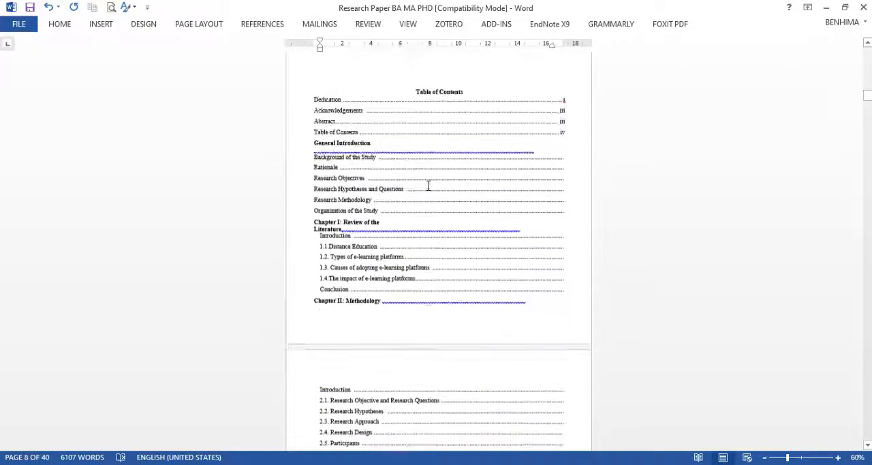
scroll(428, 185, "down", 10)
scroll(399, 169, "down", 2)
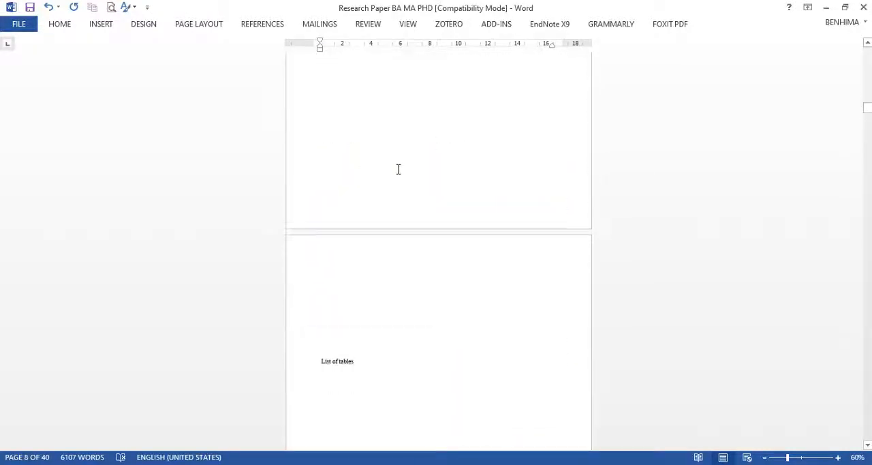
scroll(398, 169, "up", 8)
scroll(399, 169, "down", 10)
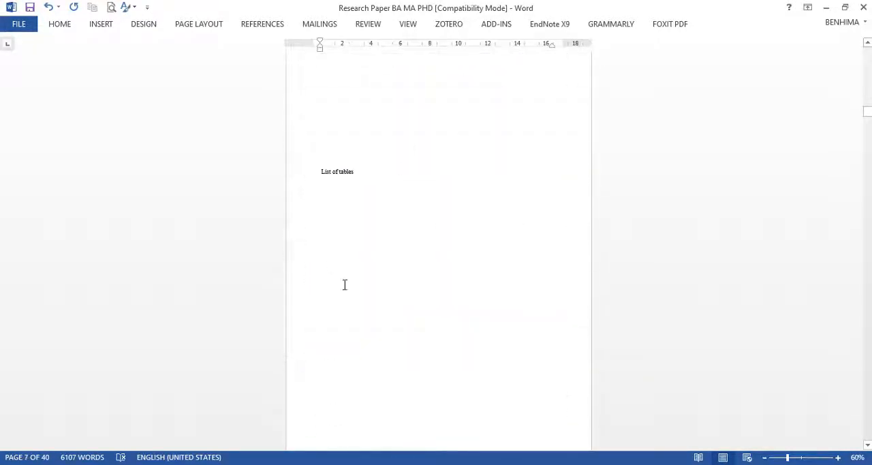
scroll(418, 245, "down", 4)
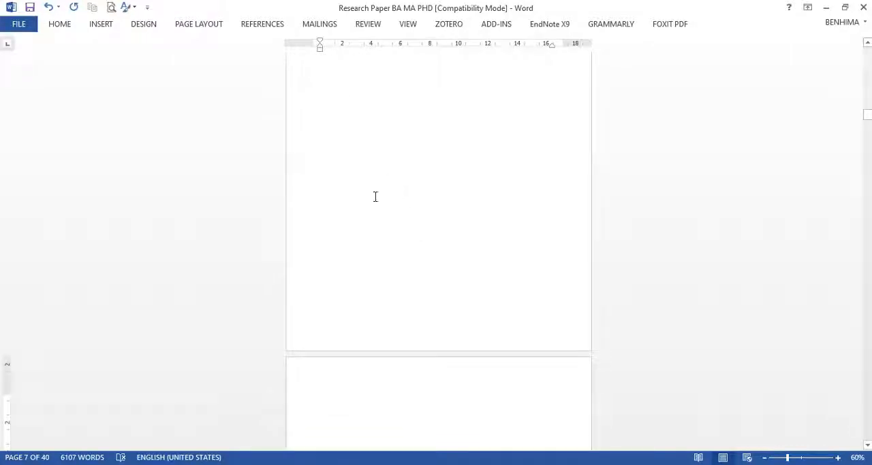
scroll(375, 197, "down", 5)
scroll(371, 316, "up", 1)
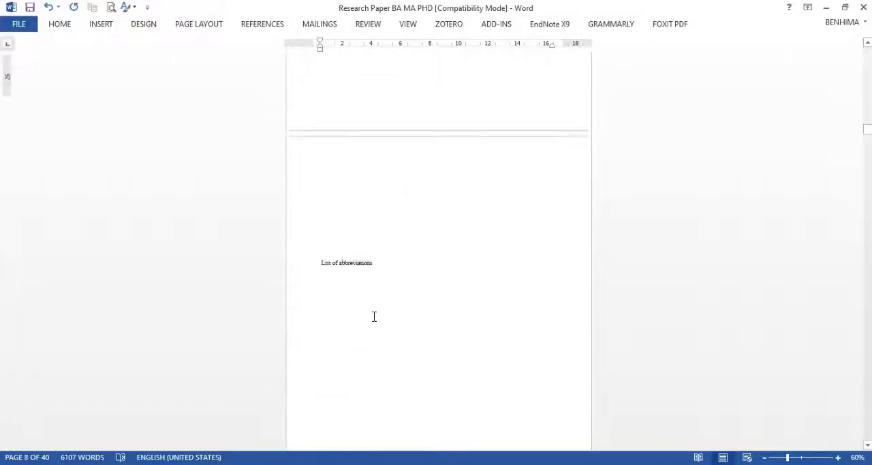
Step: Insert a Next Page section break below the List of abbreviations heading to end the front matter section
scroll(403, 272, "down", 5)
left_click(350, 180)
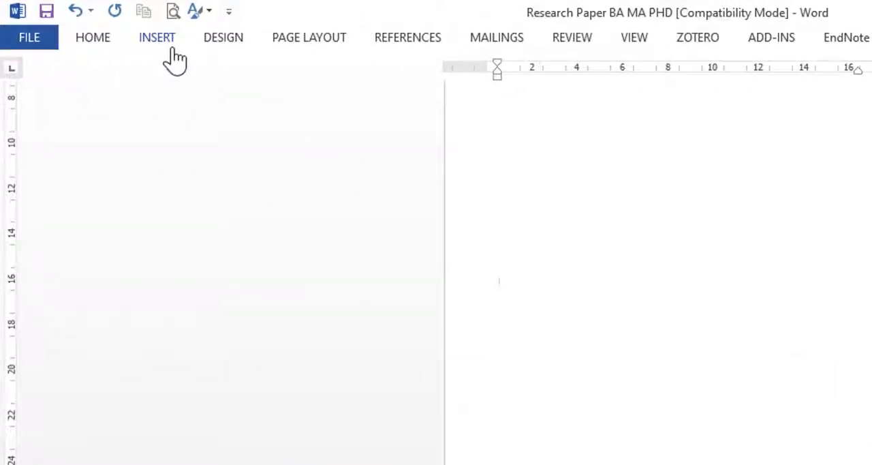
left_click(307, 41)
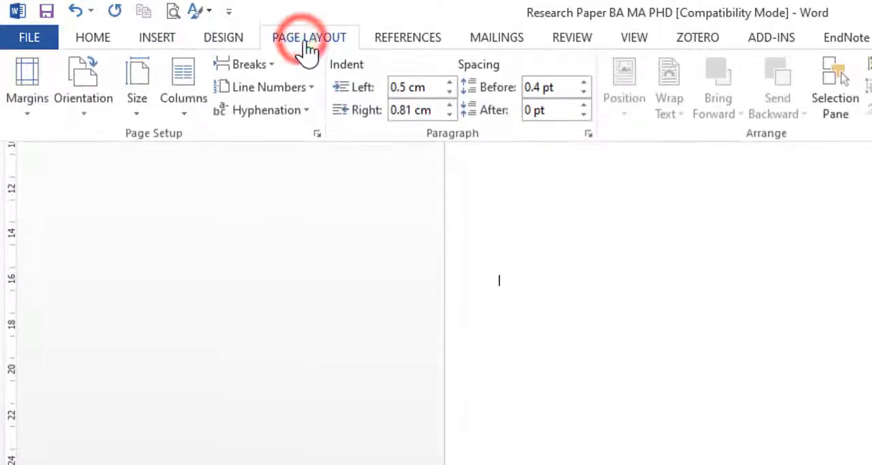
left_click(261, 66)
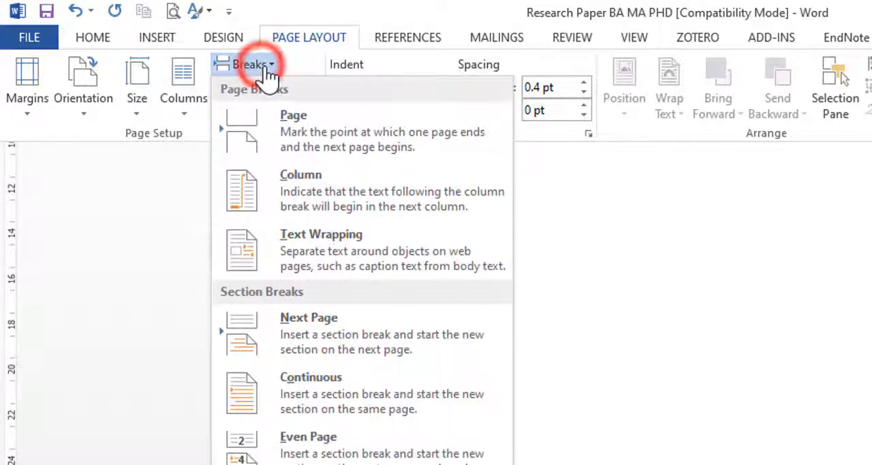
left_click(311, 329)
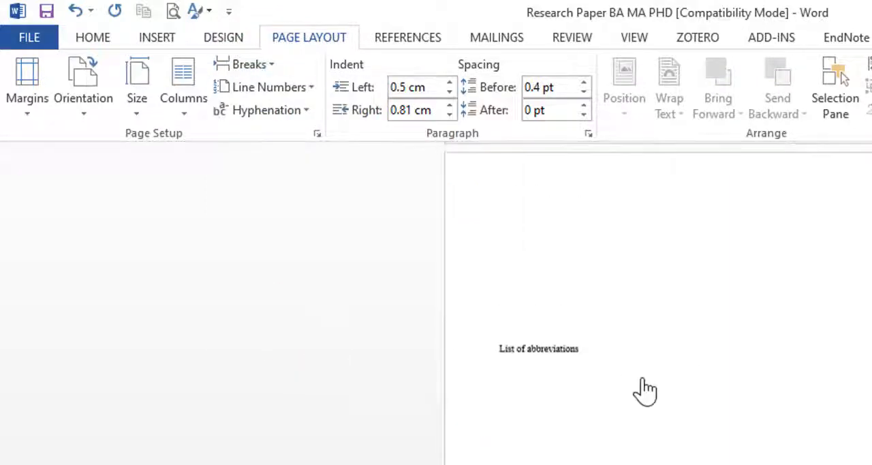
Step: Open the header and footer areas and check the section labels before and after the List of abbreviations page
scroll(640, 388, "up", 5)
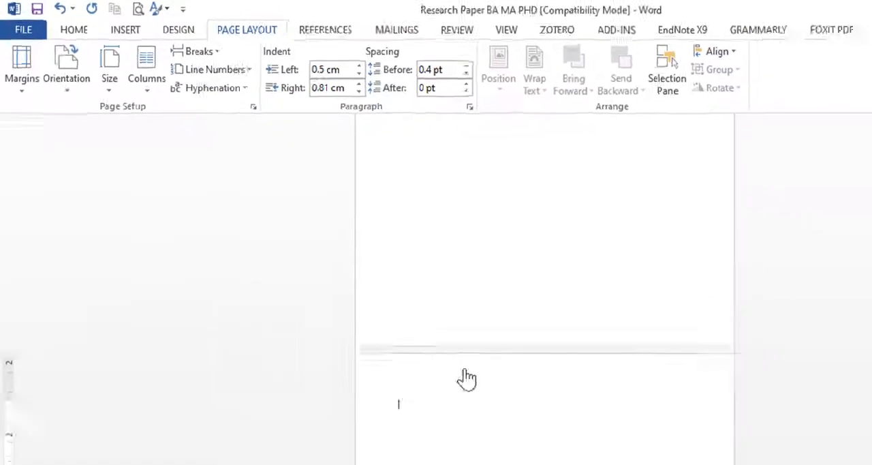
left_click(583, 464)
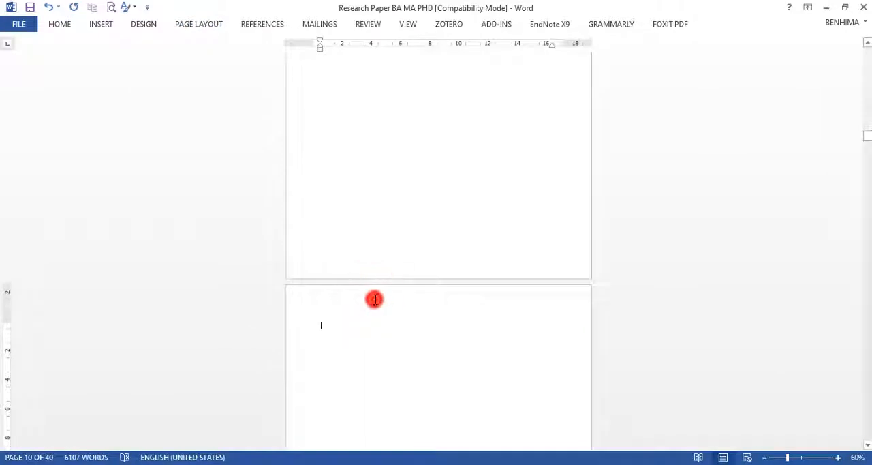
double_click(375, 299)
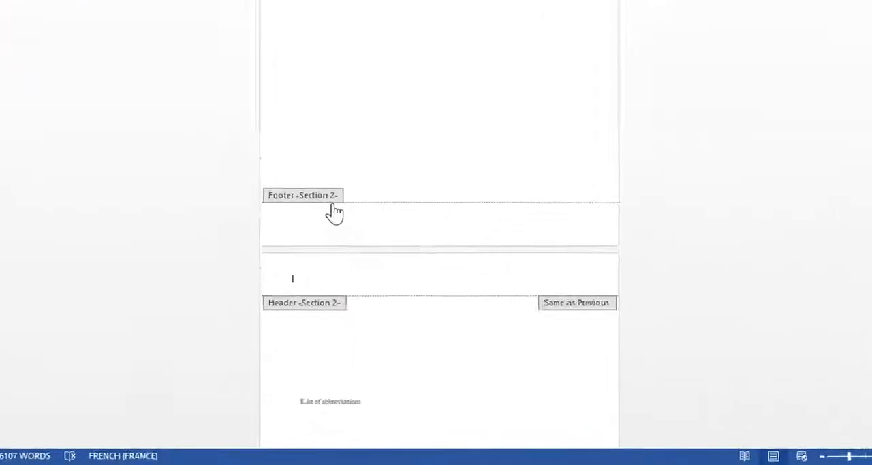
scroll(346, 242, "down", 10)
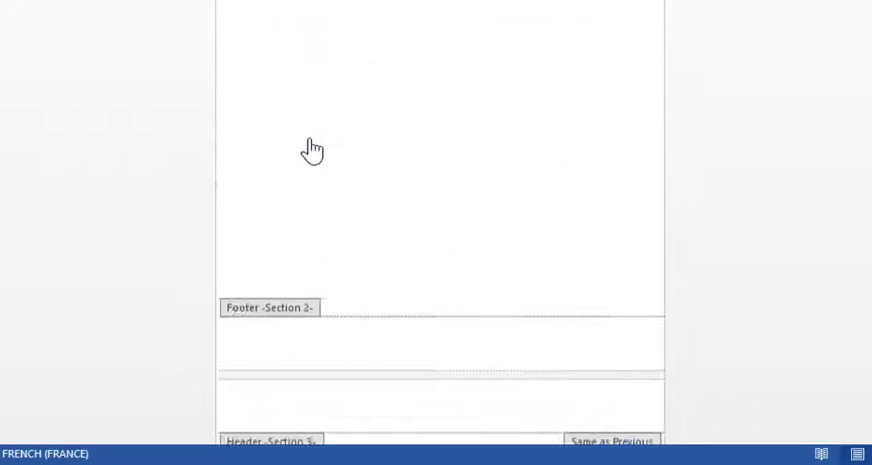
scroll(308, 149, "down", 8)
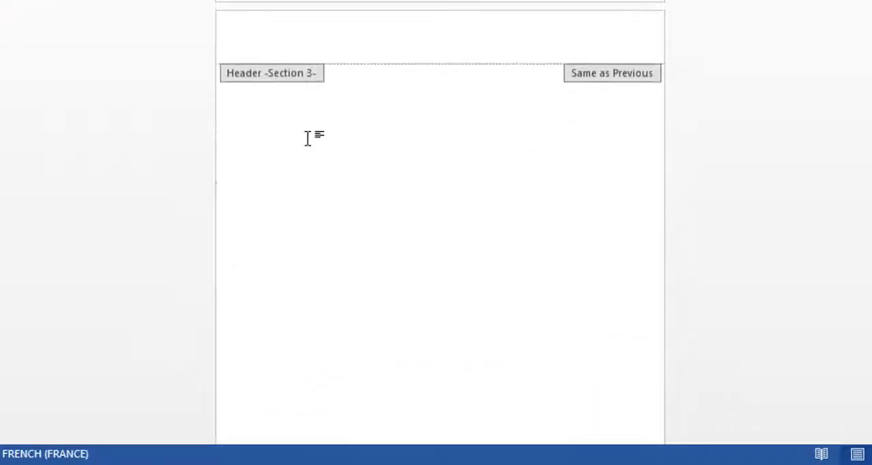
scroll(320, 75, "up", 6)
scroll(355, 109, "down", 5)
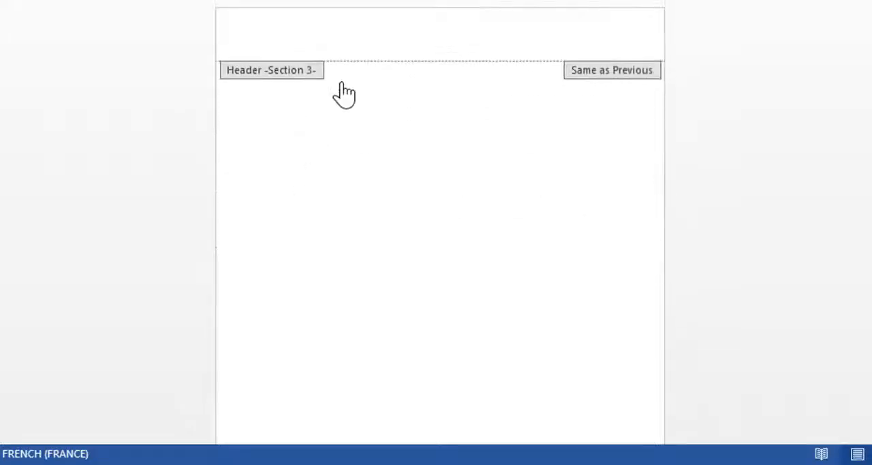
Step: Compare the Section 3 header and footer with the Section 2 footer to see which are linked to the previous section
left_click(444, 31)
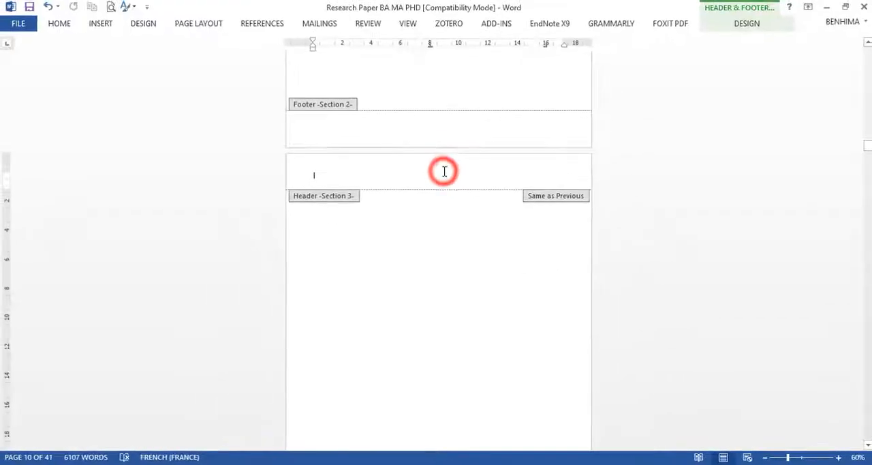
left_click(59, 24)
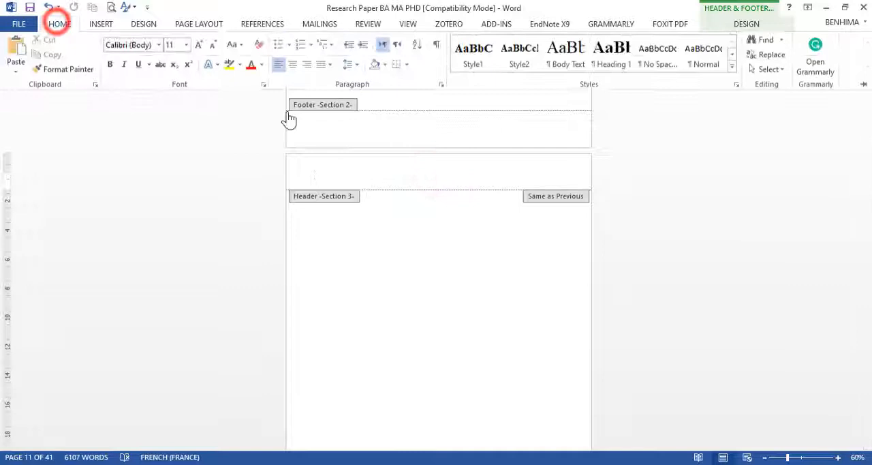
left_click(465, 170)
scroll(409, 170, "up", 2)
left_click(362, 184)
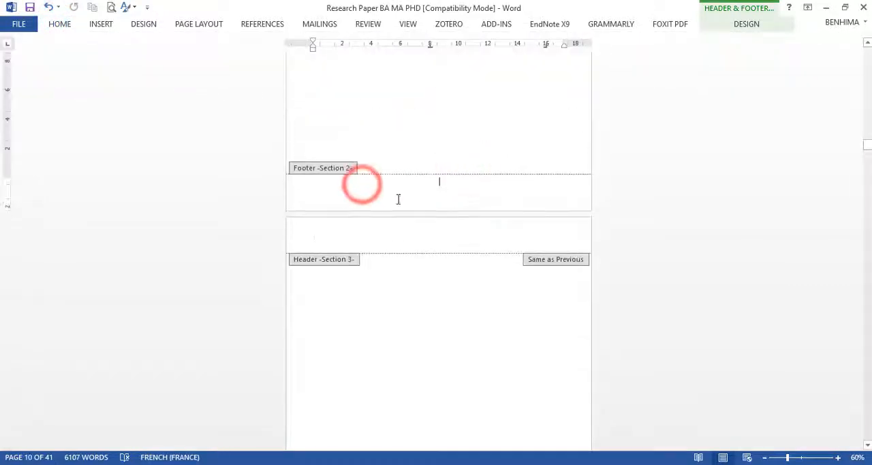
left_click(395, 242)
scroll(396, 246, "down", 10)
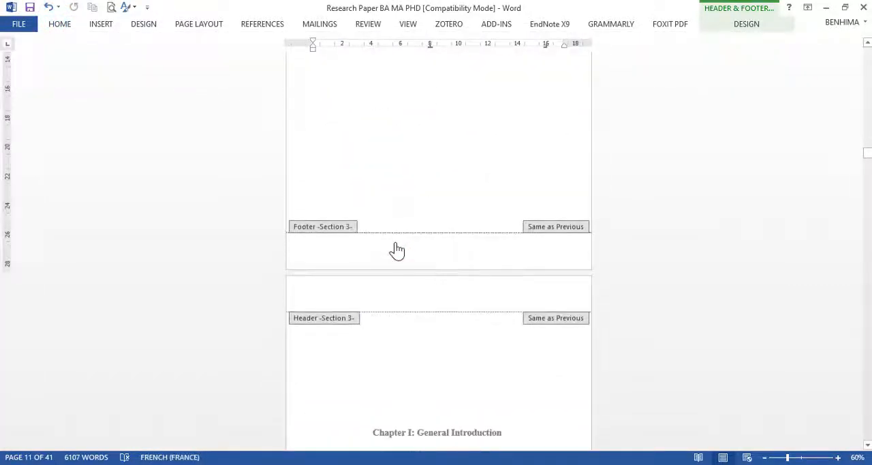
scroll(397, 251, "down", 2)
scroll(409, 181, "up", 14)
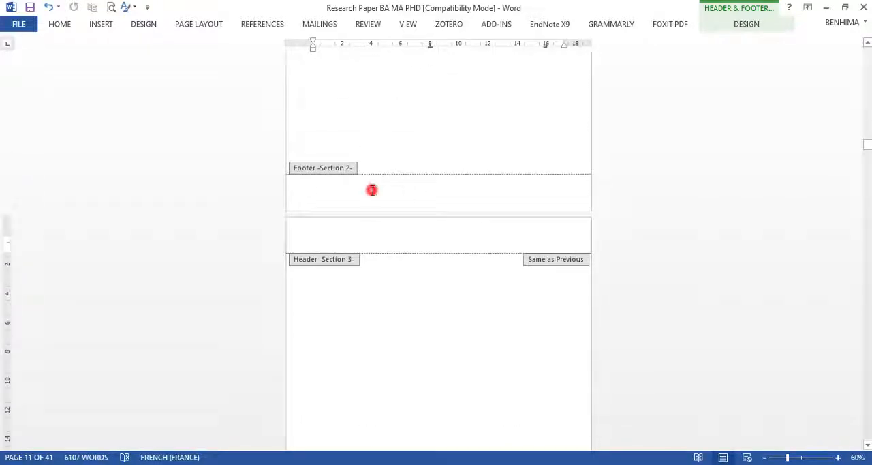
Step: Try changing the Link to Previous setting of the Section 2 footer, and decline connecting it to the previous section
left_click(372, 189)
scroll(363, 187, "up", 4)
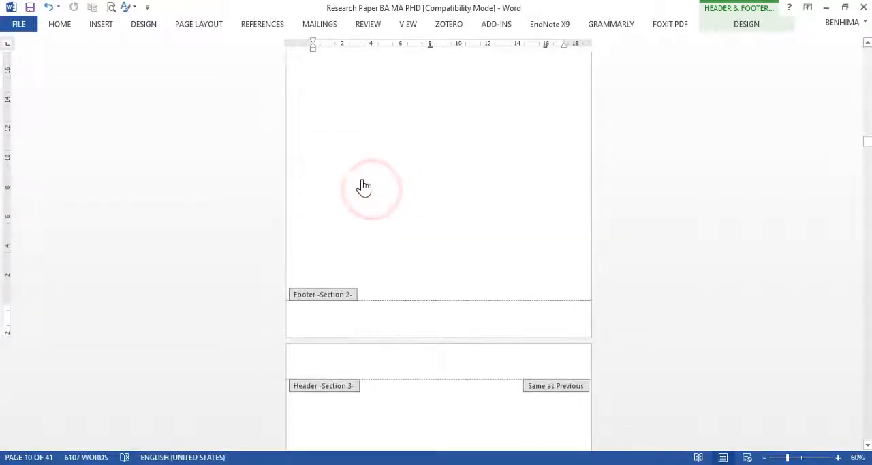
left_click(59, 24)
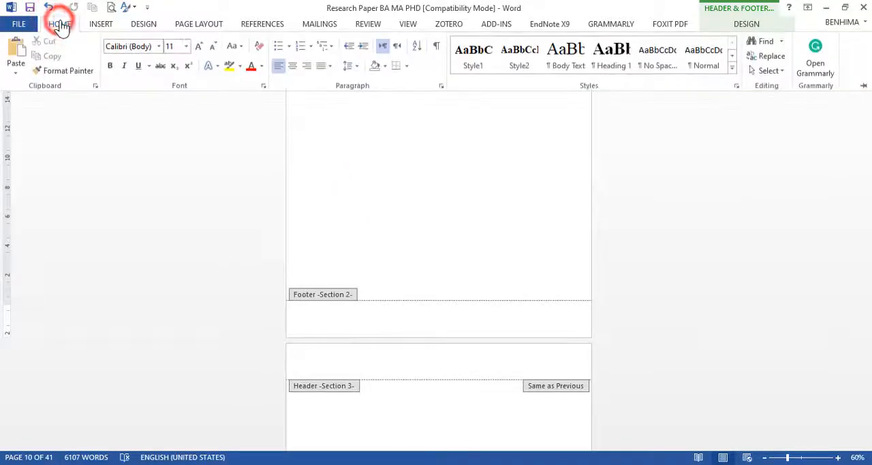
left_click(746, 24)
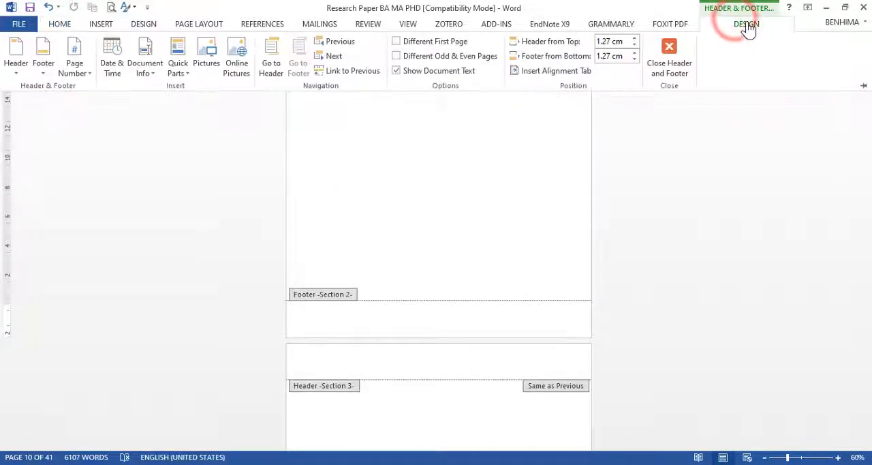
left_click(331, 72)
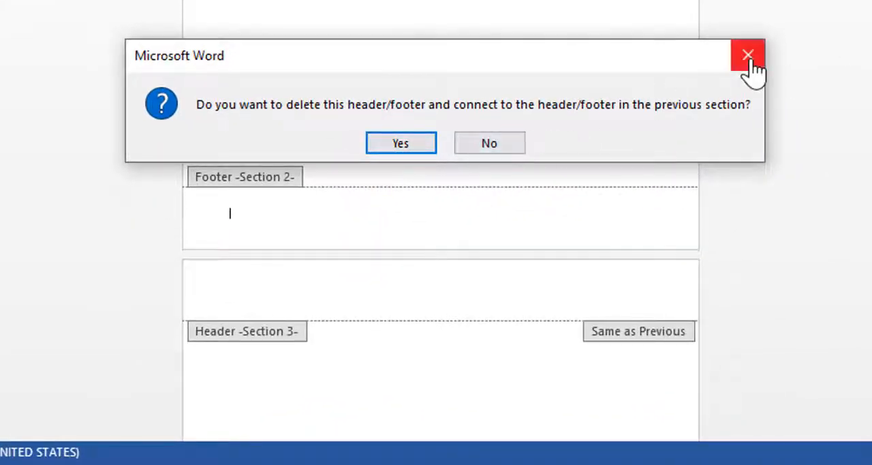
left_click(490, 145)
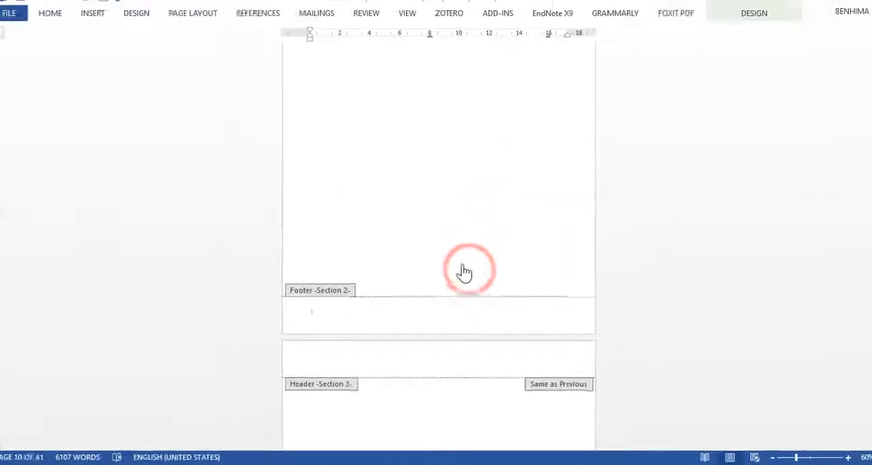
Step: Leave header and footer editing and place the cursor in the body above the Table of Contents
scroll(462, 268, "up", 15)
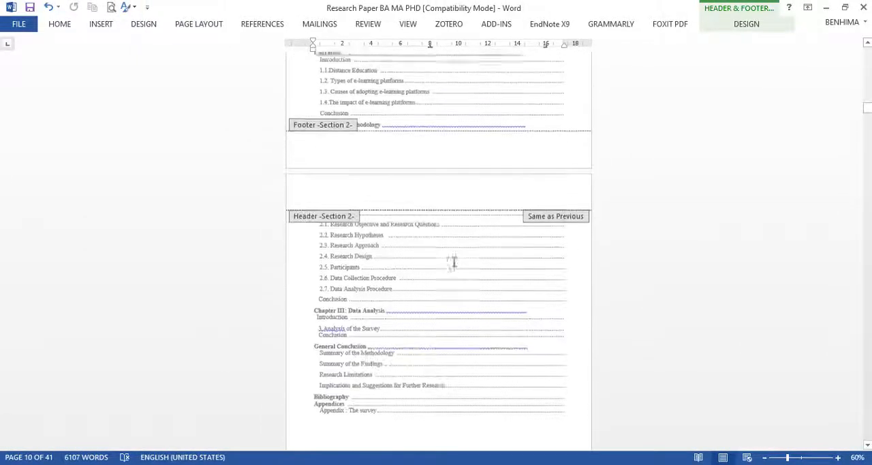
scroll(452, 266, "up", 15)
left_click(418, 114)
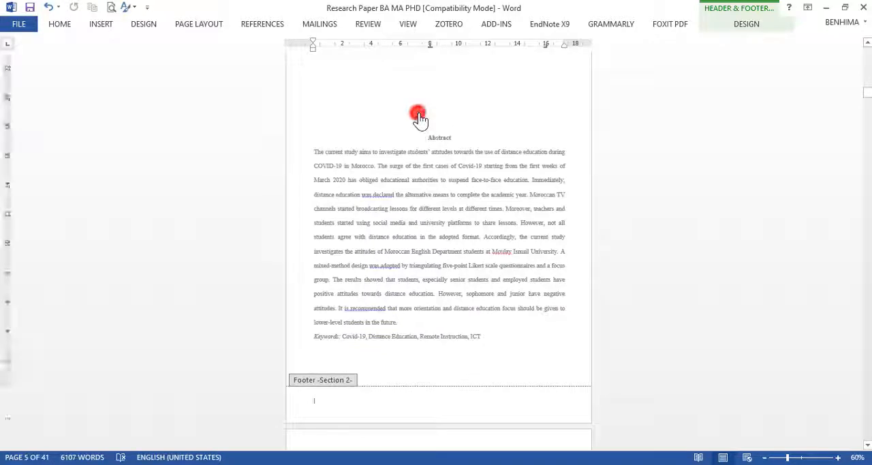
double_click(417, 114)
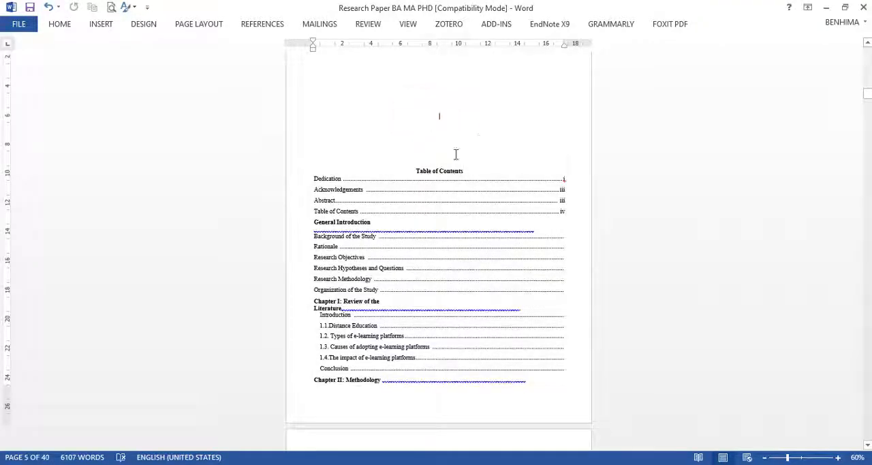
Step: Insert page numbers at the top of the page in the Plain Number 3 style, starting from the Table of Contents page
scroll(456, 154, "up", 5)
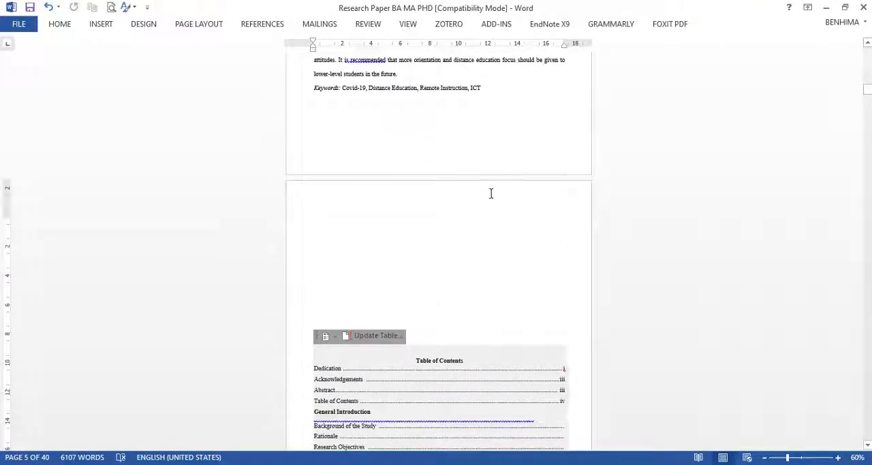
left_click(60, 24)
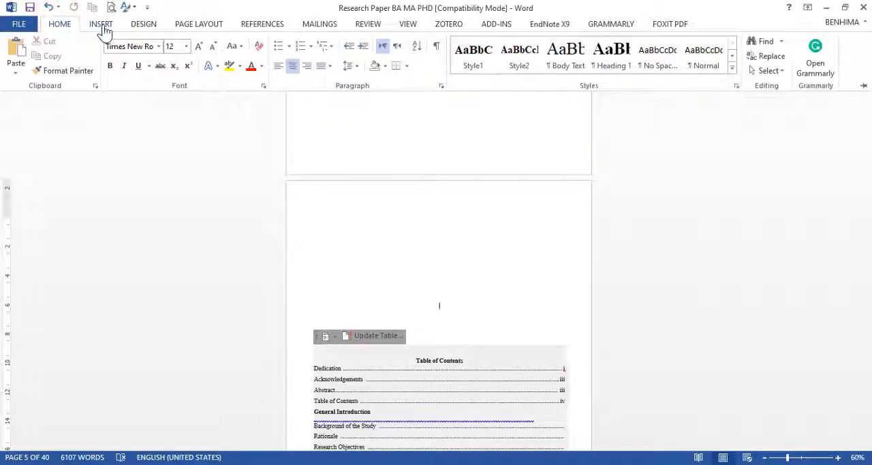
left_click(102, 25)
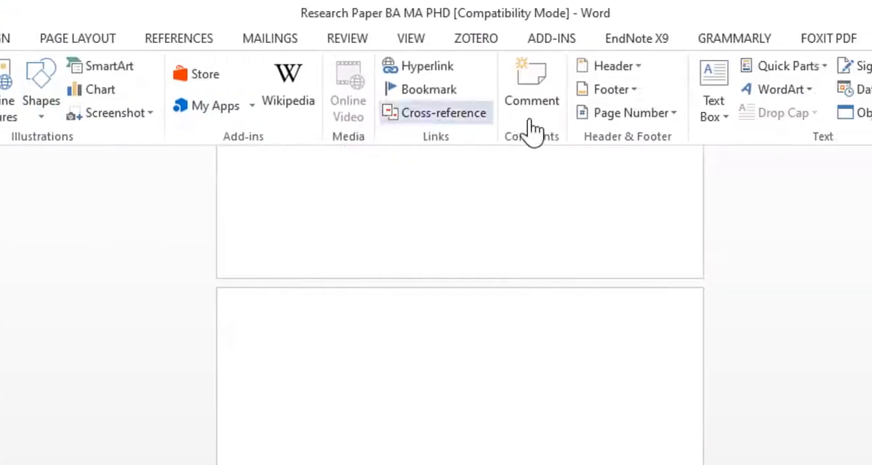
left_click(617, 121)
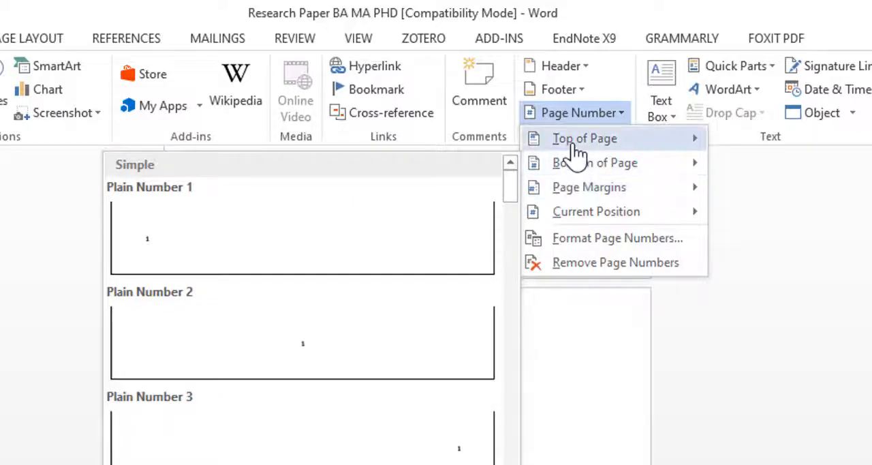
mouse_move(576, 156)
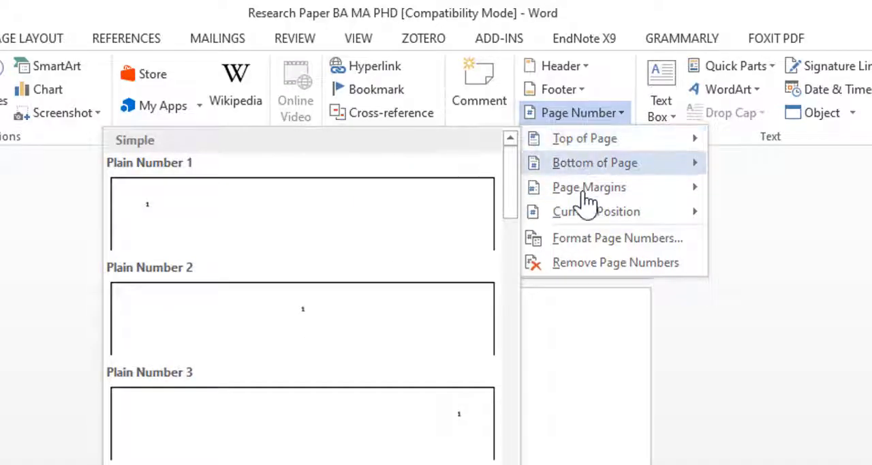
mouse_move(620, 153)
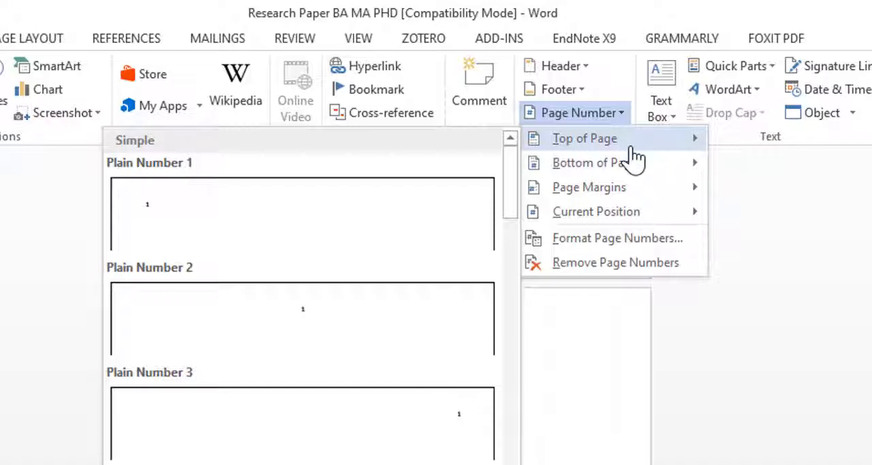
left_click(456, 423)
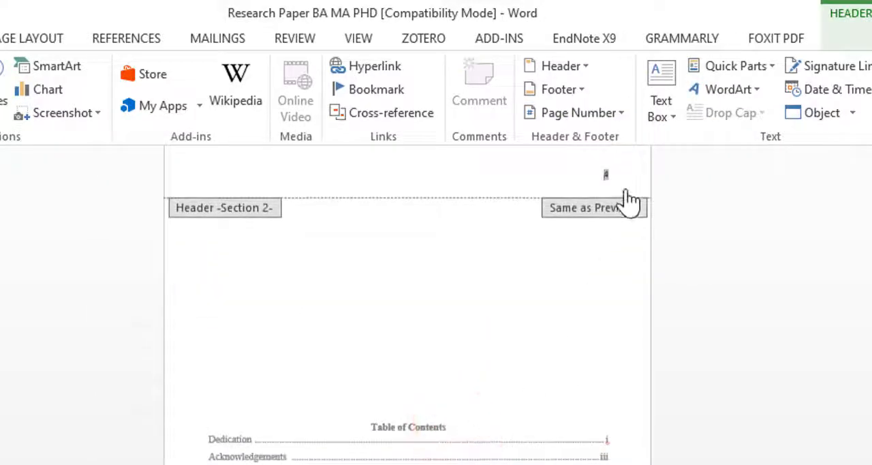
Step: Check the new header page numbers back to the cover page, and set the Section 1 number format to i, ii, iii, …
scroll(528, 201, "up", 10)
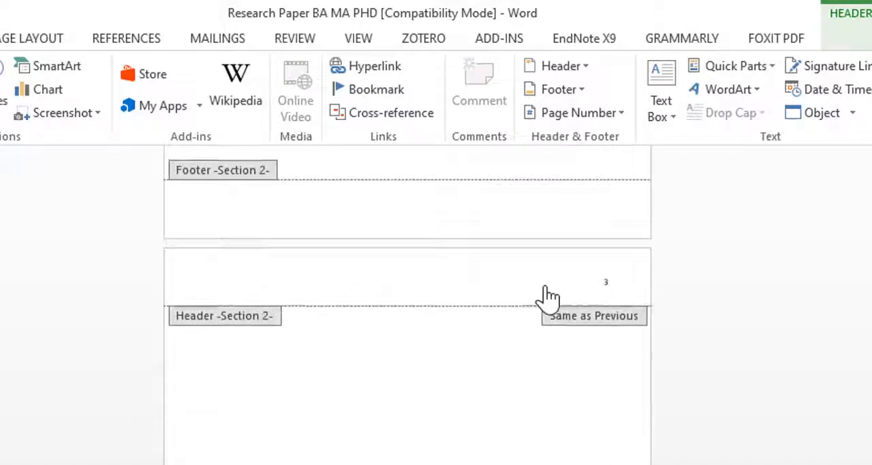
scroll(569, 298, "up", 5)
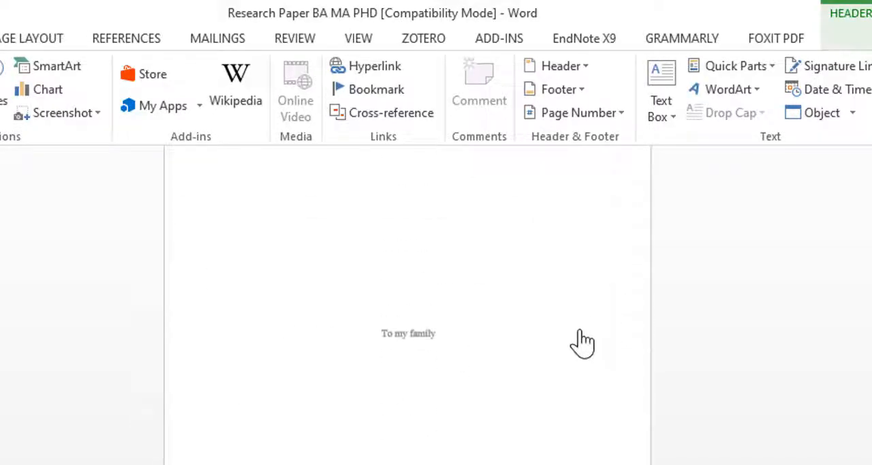
scroll(579, 337, "up", 6)
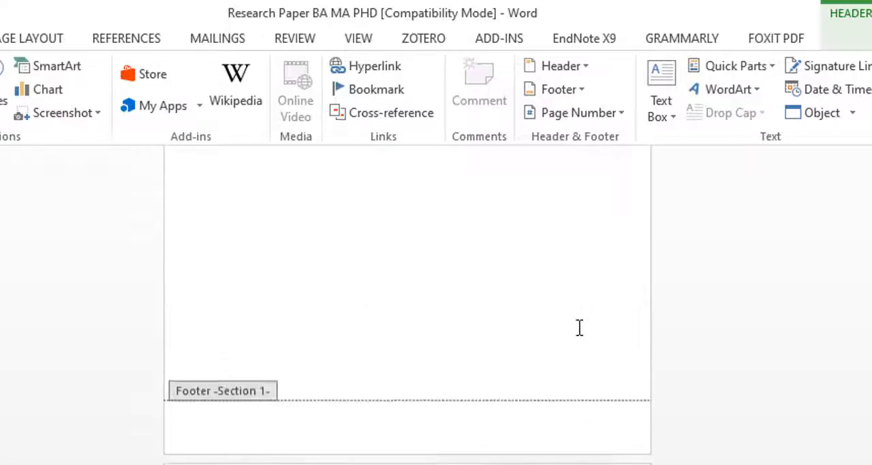
scroll(569, 342, "up", 2)
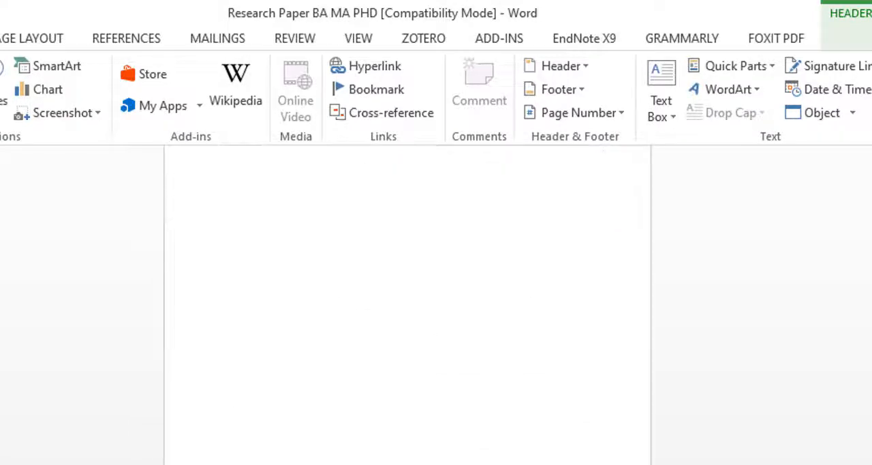
scroll(606, 296, "down", 6)
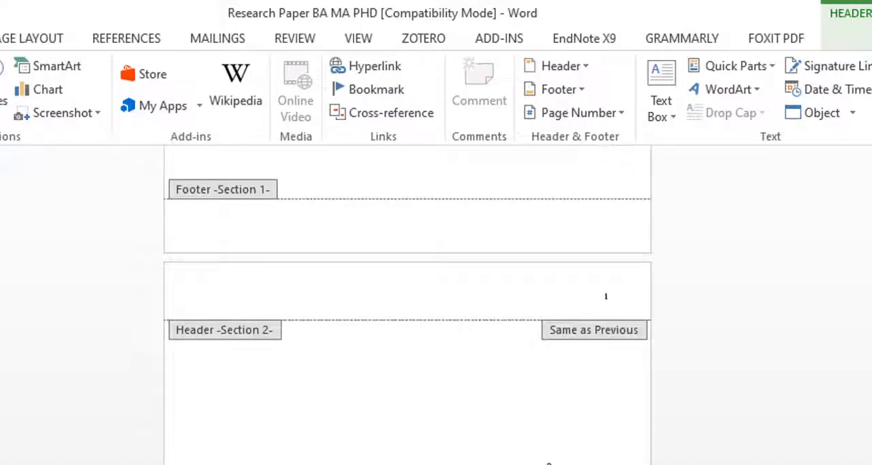
scroll(532, 402, "down", 2)
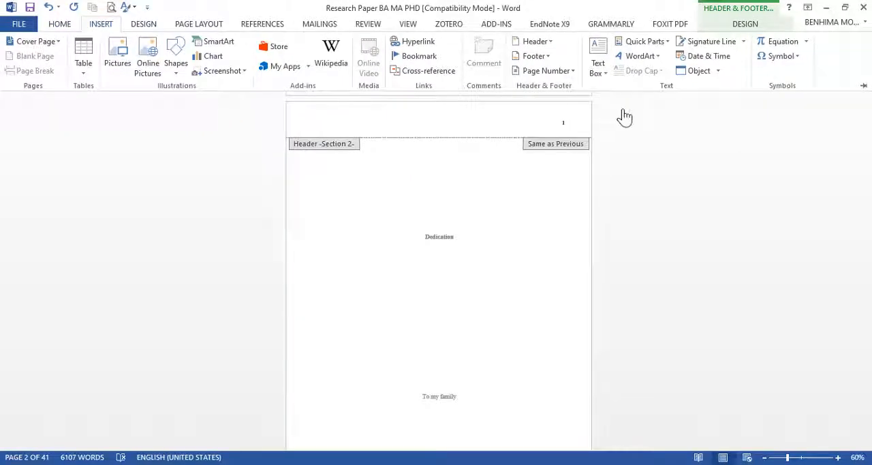
left_click(571, 71)
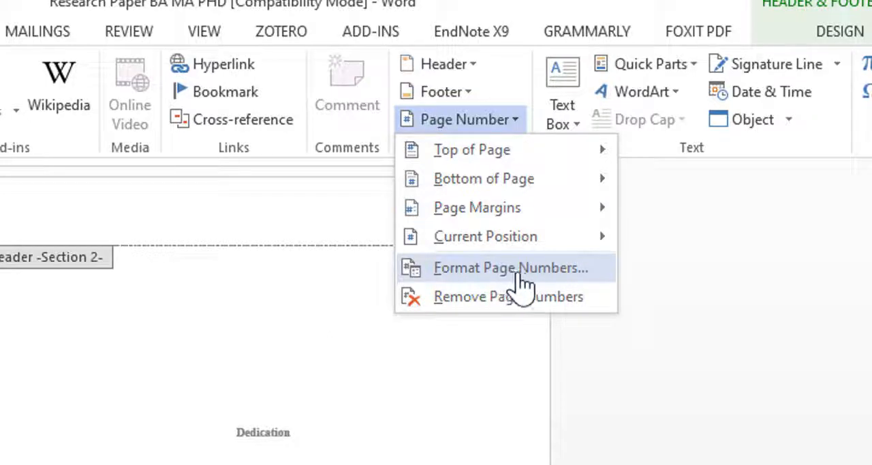
left_click(513, 272)
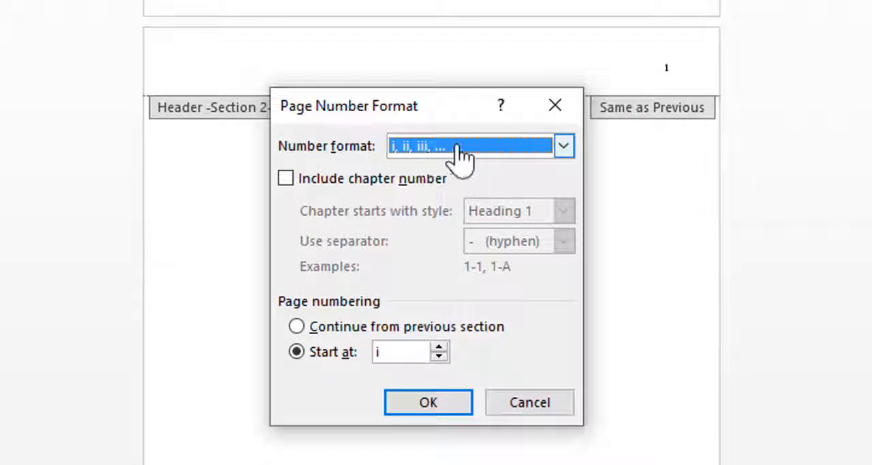
left_click(563, 147)
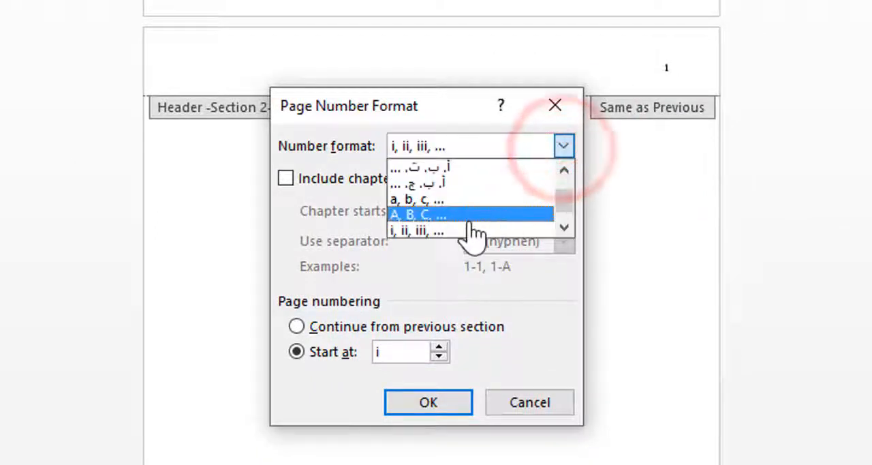
left_click(433, 230)
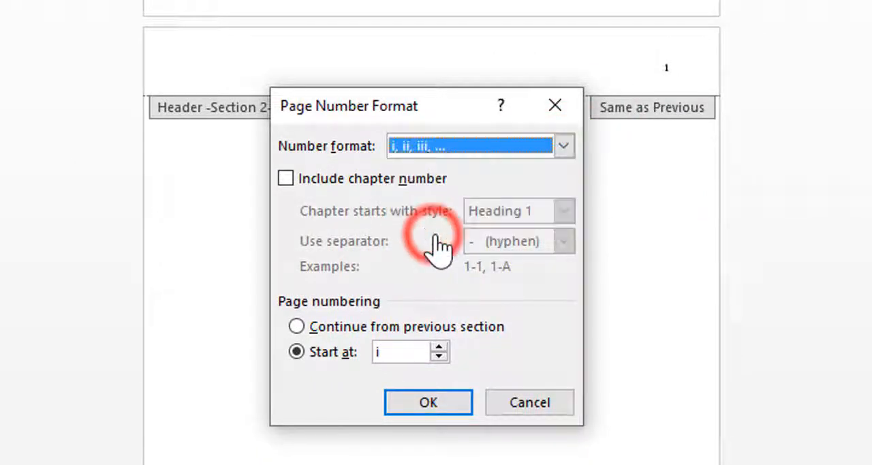
left_click(428, 402)
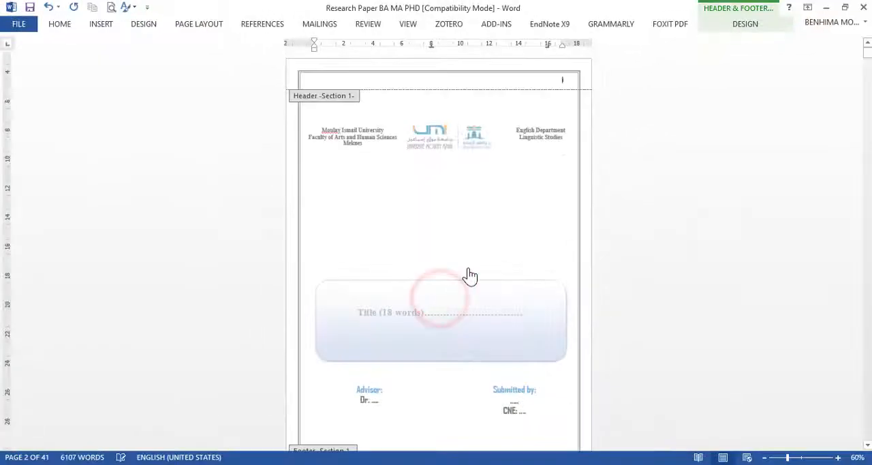
Step: Set the Section 2 page number format to i, ii, iii, … from the Dedication page's header
scroll(470, 276, "down", 15)
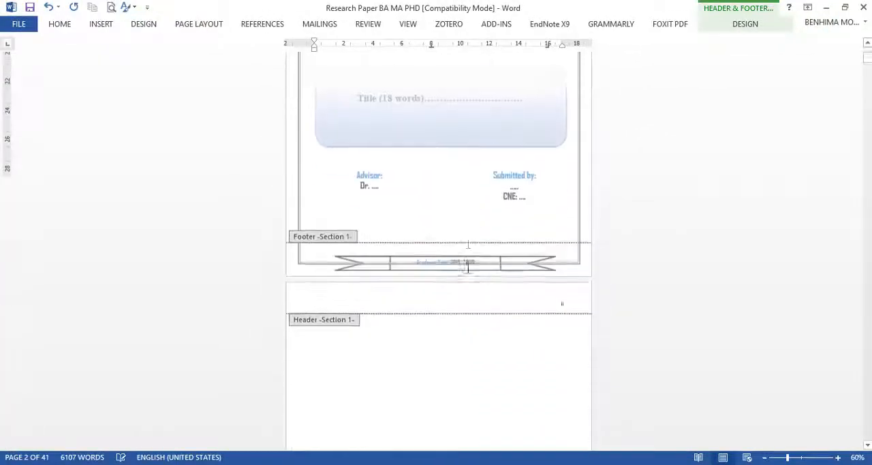
scroll(549, 284, "down", 1)
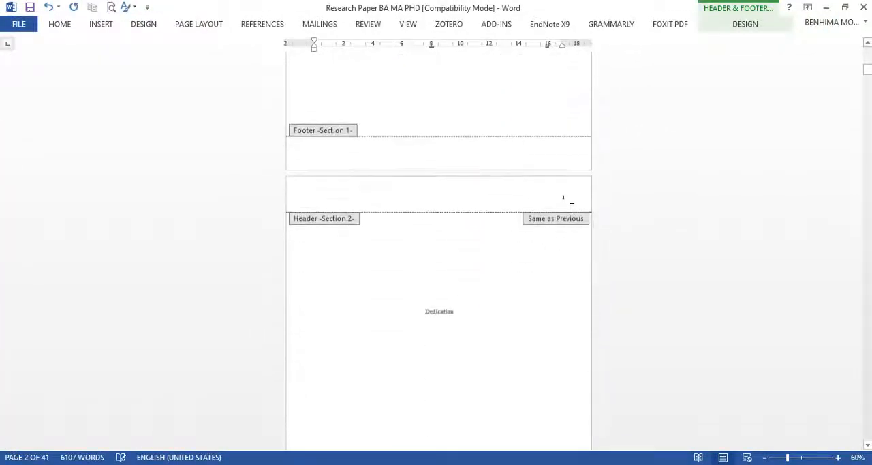
scroll(565, 204, "up", 5)
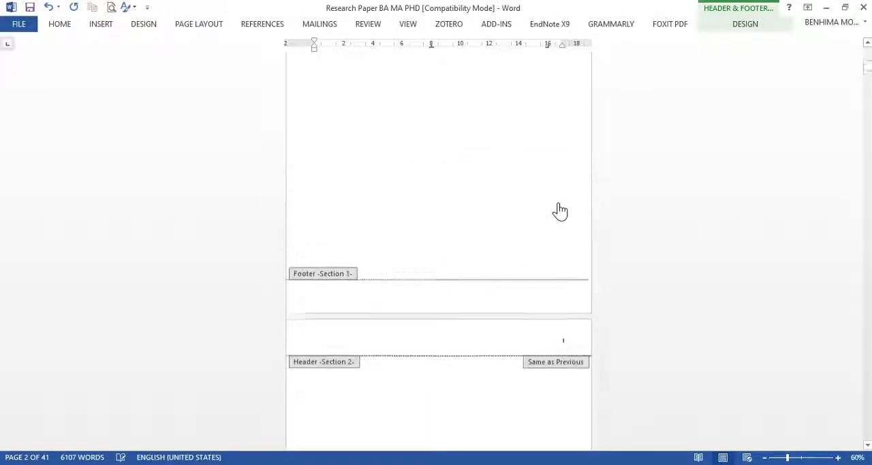
scroll(558, 210, "down", 15)
scroll(559, 211, "up", 14)
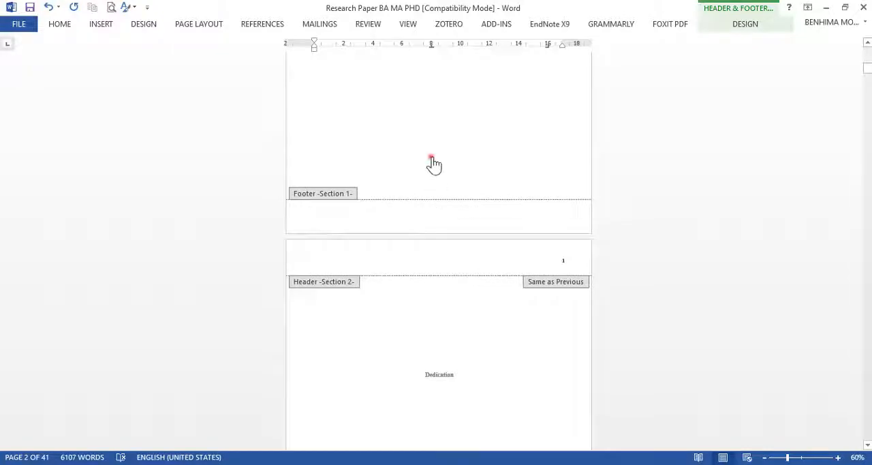
left_click(431, 160)
left_click(529, 255)
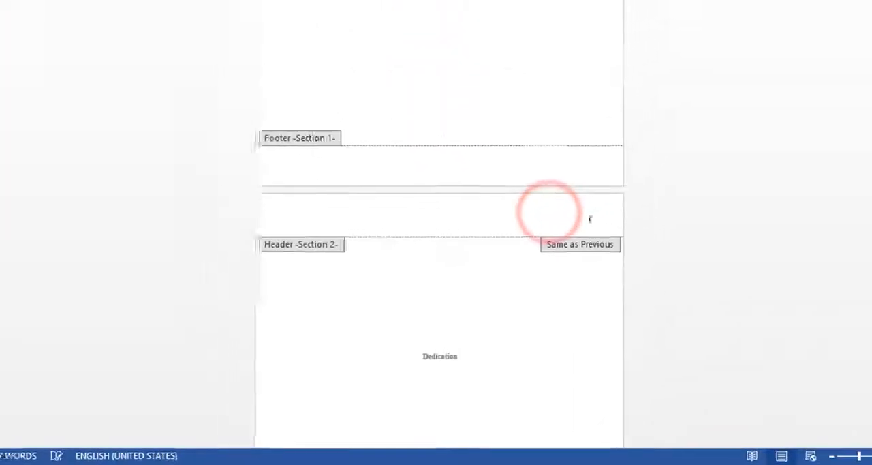
left_click(105, 30)
left_click(560, 136)
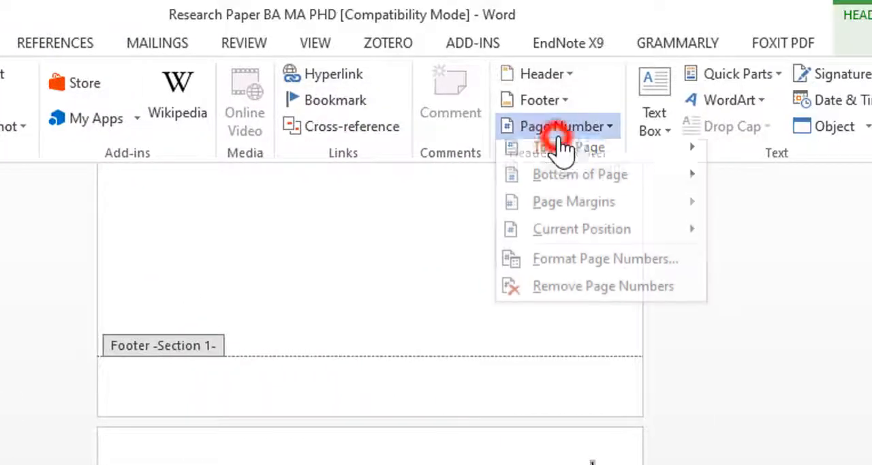
left_click(547, 274)
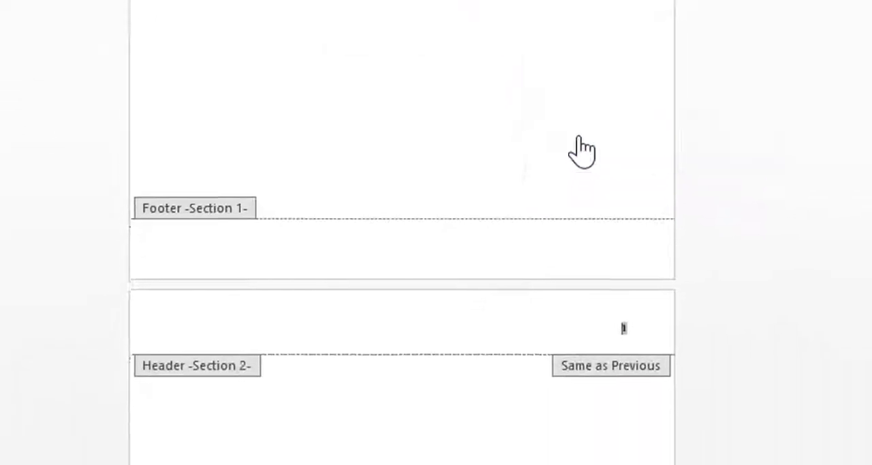
left_click(530, 134)
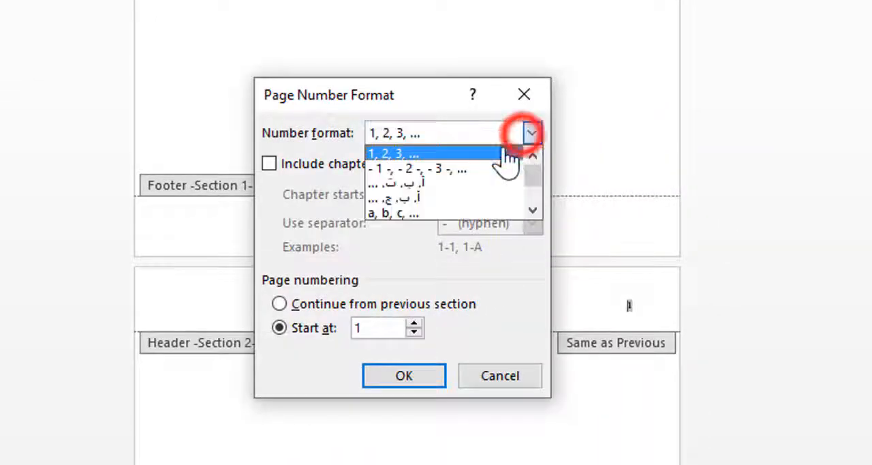
scroll(440, 191, "down", 1)
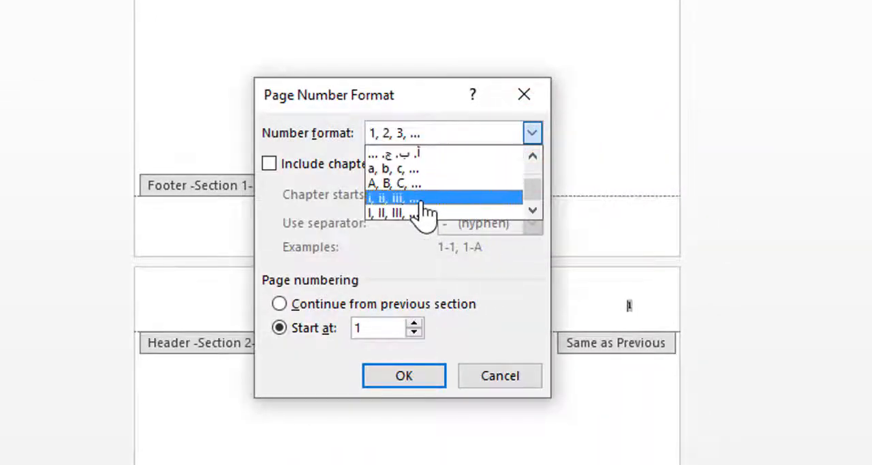
left_click(420, 199)
left_click(404, 379)
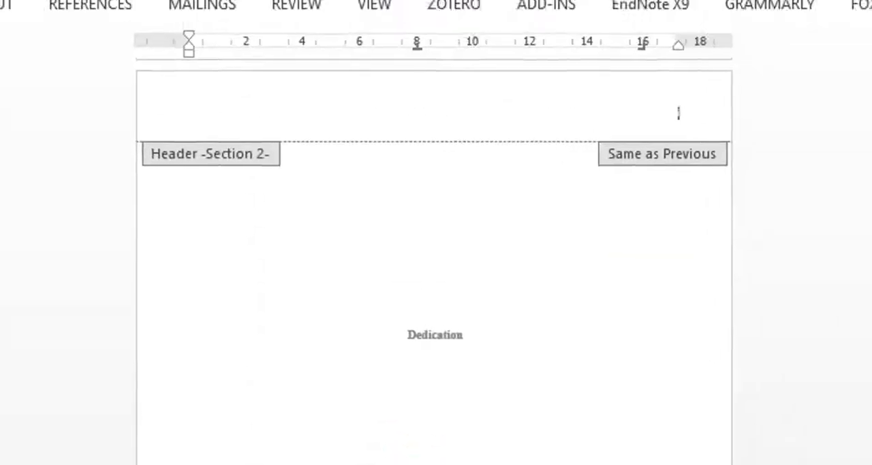
Step: Leave header editing and check the page numbers from the Dedication page through the front matter to the Chapter I: General Introduction page
scroll(695, 301, "up", 3)
scroll(638, 372, "down", 1)
double_click(534, 451)
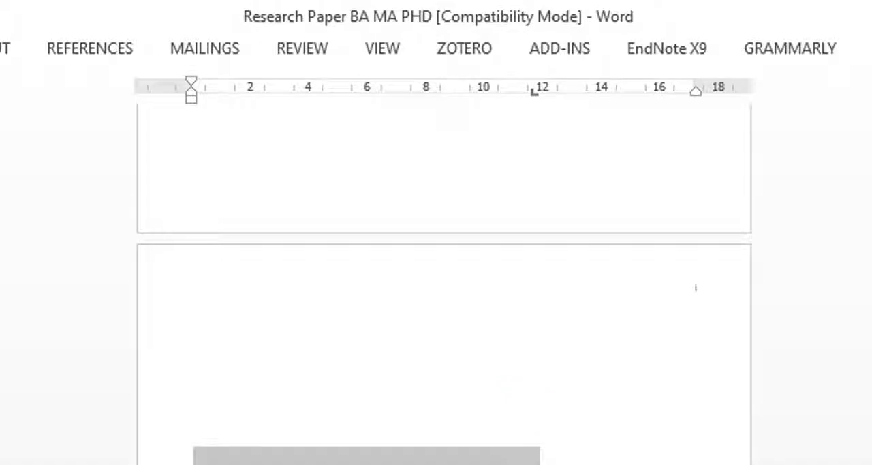
scroll(444, 286, "up", 5)
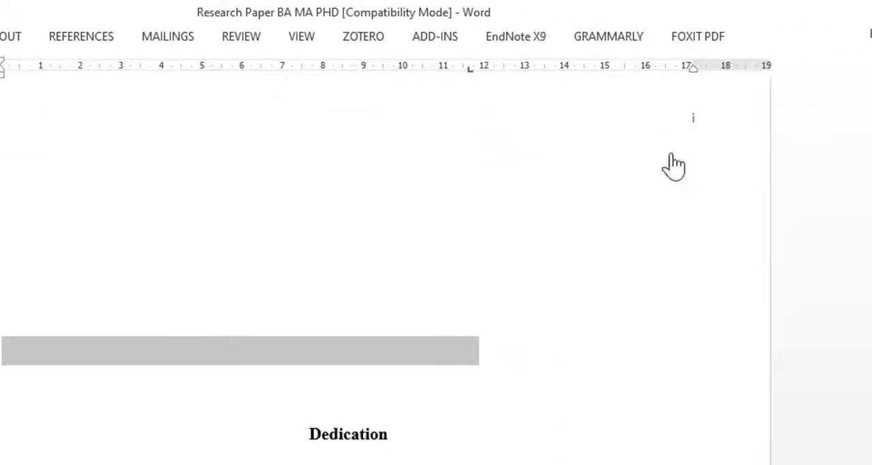
scroll(586, 261, "down", 12)
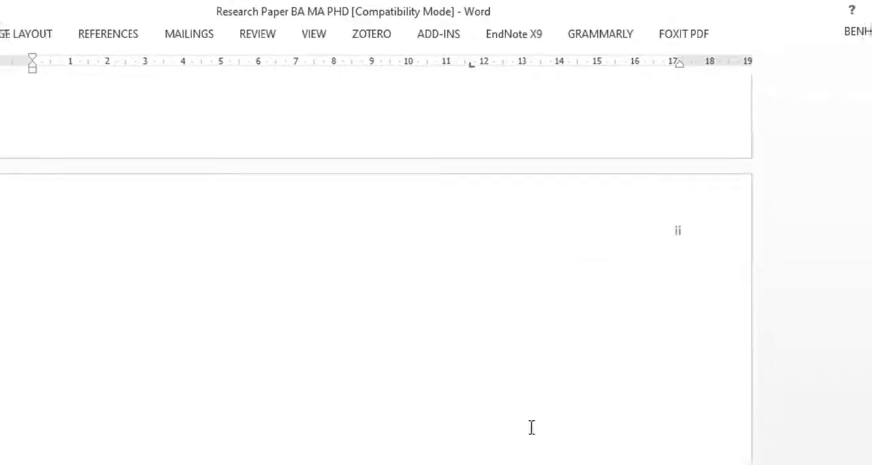
scroll(649, 262, "down", 12)
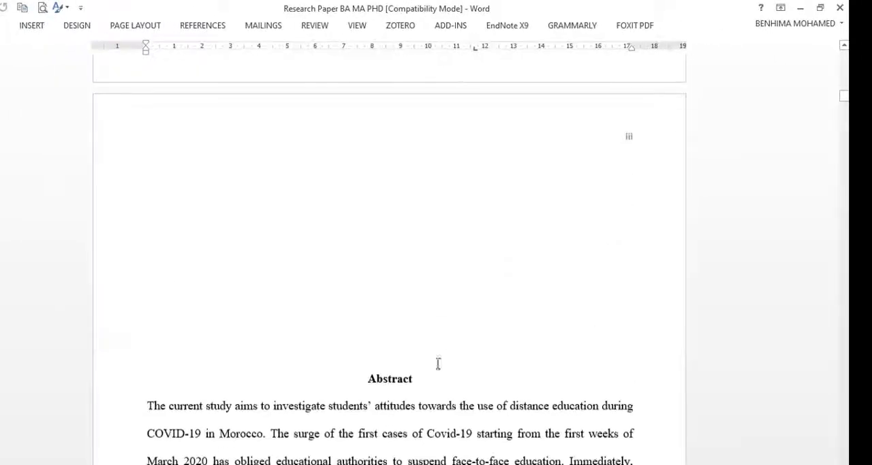
scroll(543, 246, "down", 15)
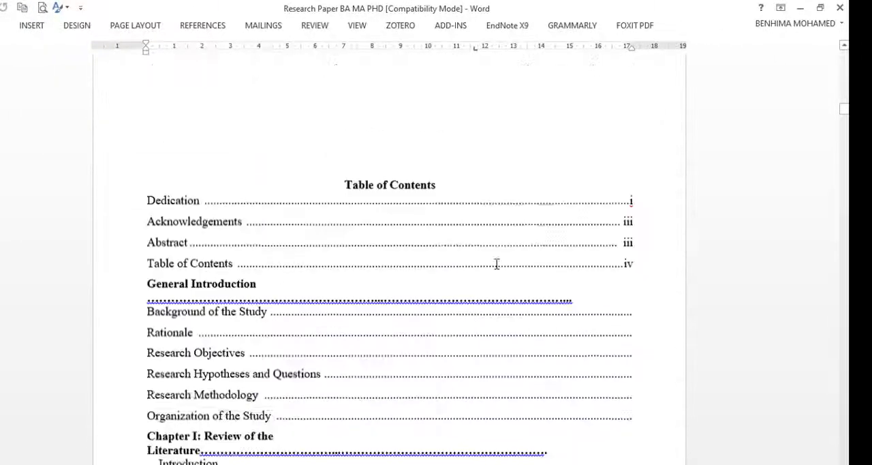
scroll(558, 132, "up", 9)
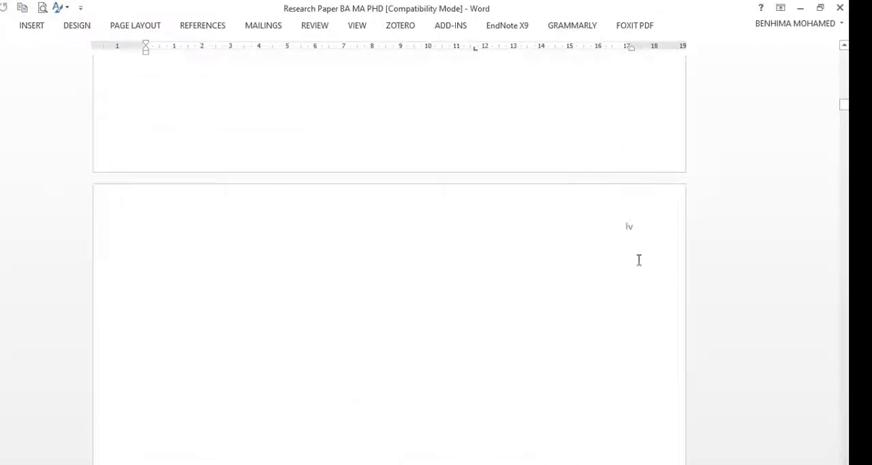
scroll(520, 238, "down", 12)
scroll(467, 232, "down", 15)
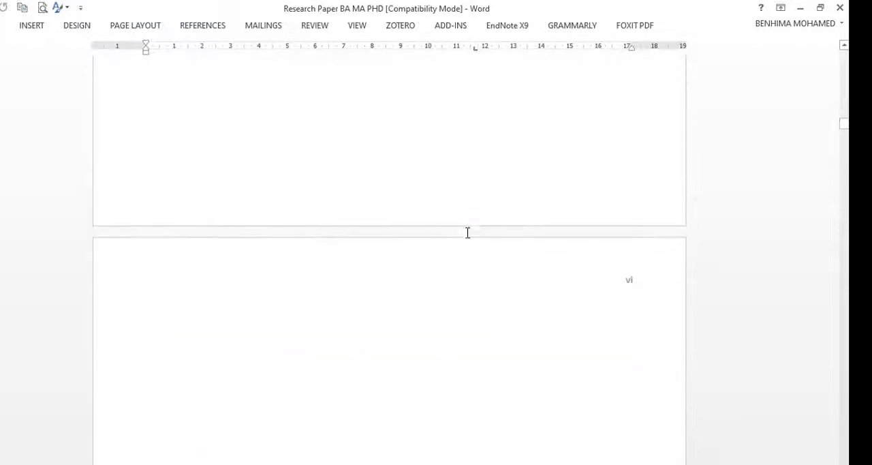
scroll(511, 152, "up", 15)
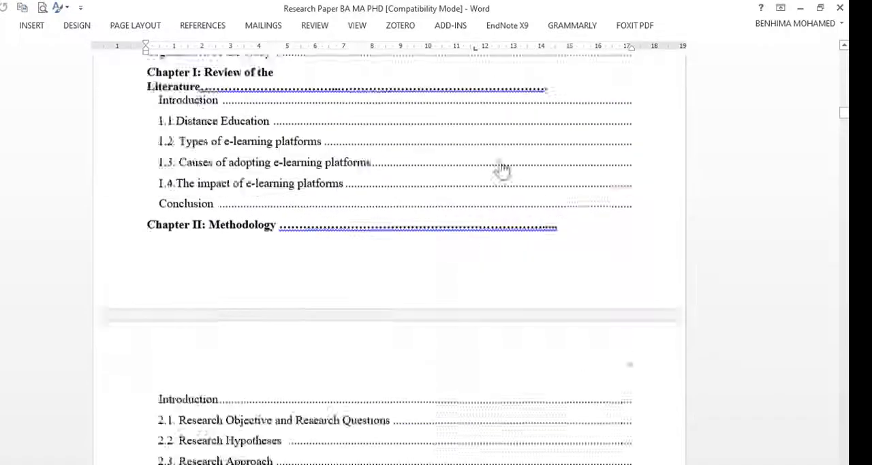
scroll(500, 160, "down", 20)
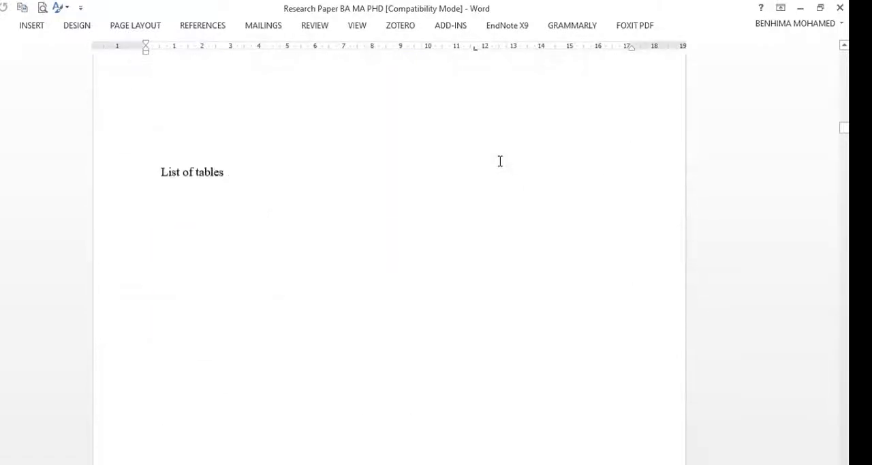
scroll(627, 385, "down", 15)
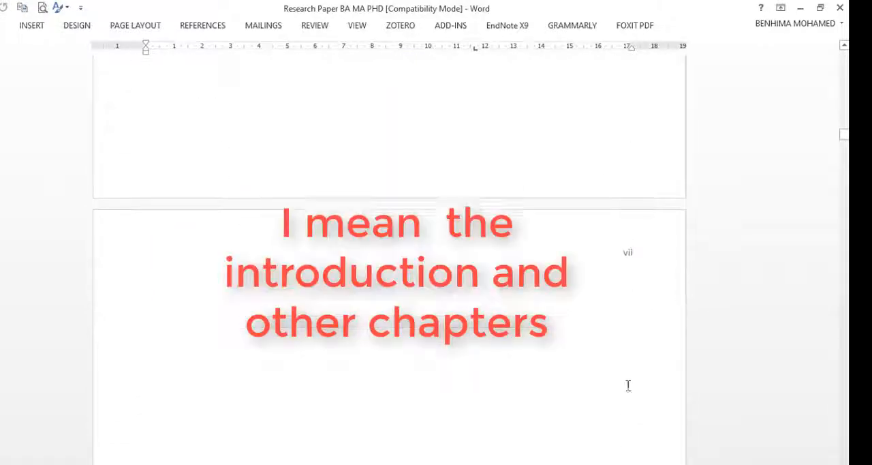
scroll(582, 249, "down", 20)
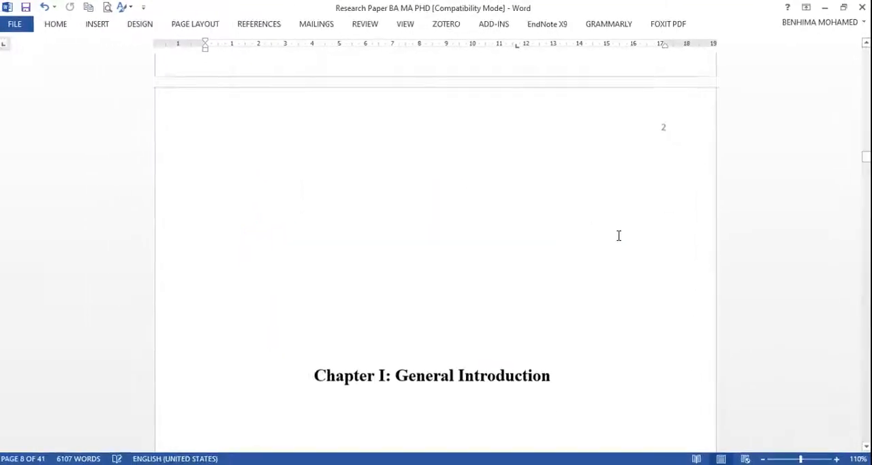
scroll(619, 236, "down", 4)
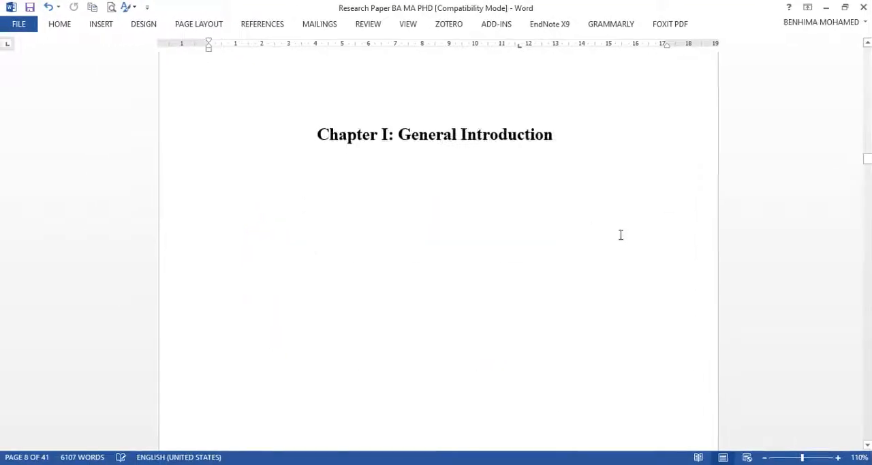
scroll(619, 235, "up", 4)
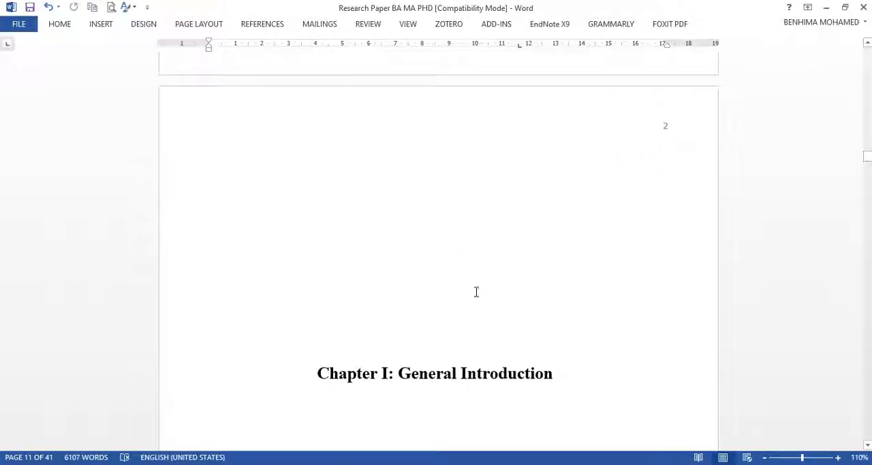
scroll(569, 374, "down", 10)
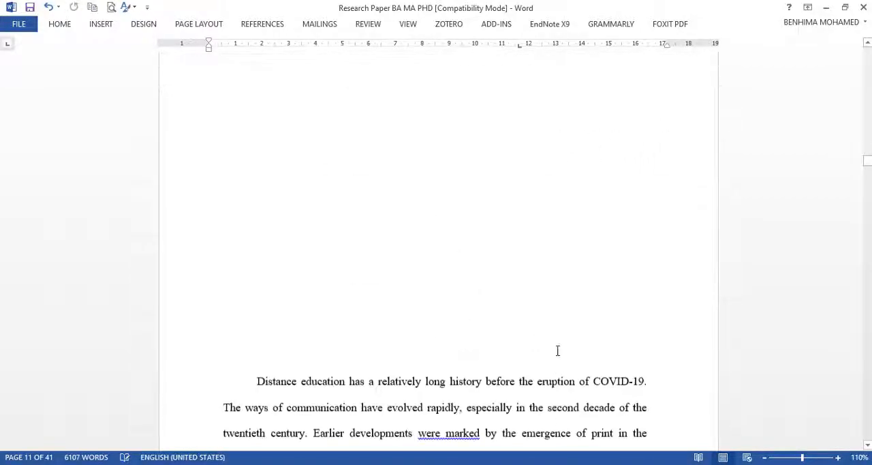
Step: Add blank lines between the Chapter I: General Introduction title and the paragraph beginning "Distance education has a relatively long history"
scroll(453, 187, "up", 5)
left_click(492, 205)
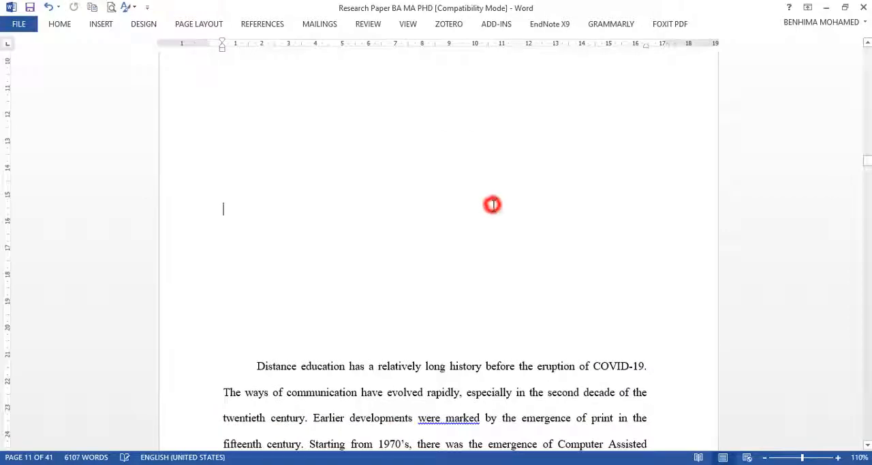
key("Return")
key("Return")
key("Return")
key("Return")
key("Return")
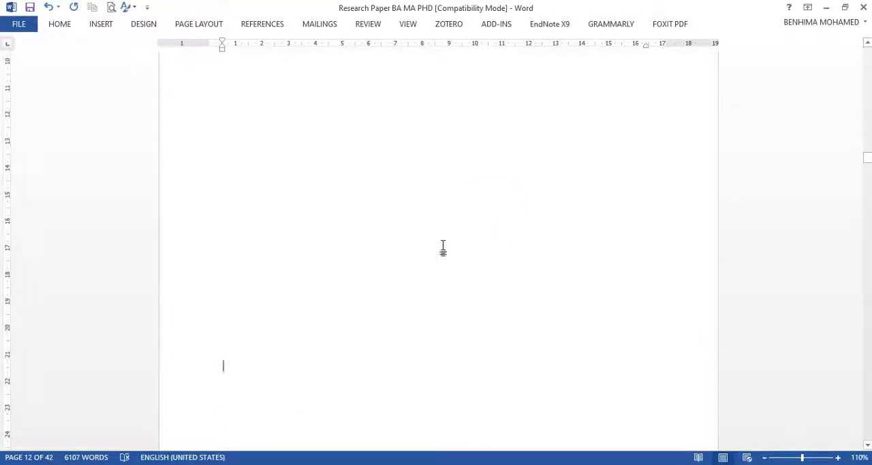
scroll(442, 247, "down", 8)
scroll(428, 249, "up", 5)
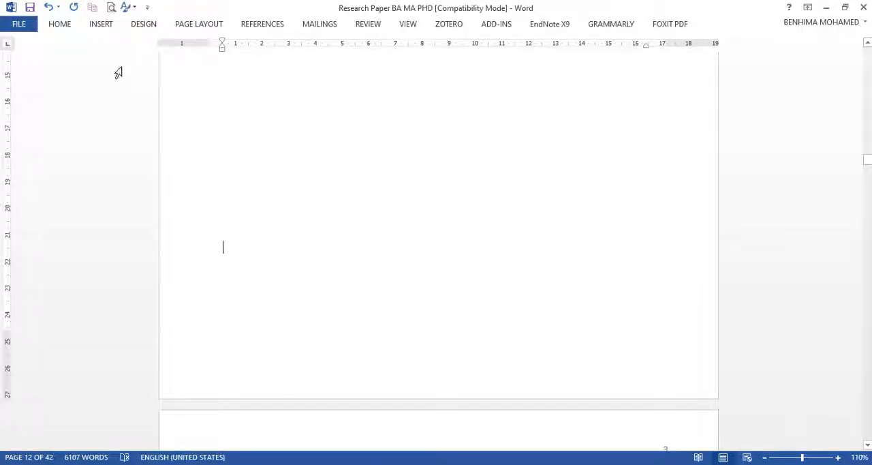
Step: Insert a Next Page section break at the cursor, between the Chapter I title page and the introduction text
left_click(61, 25)
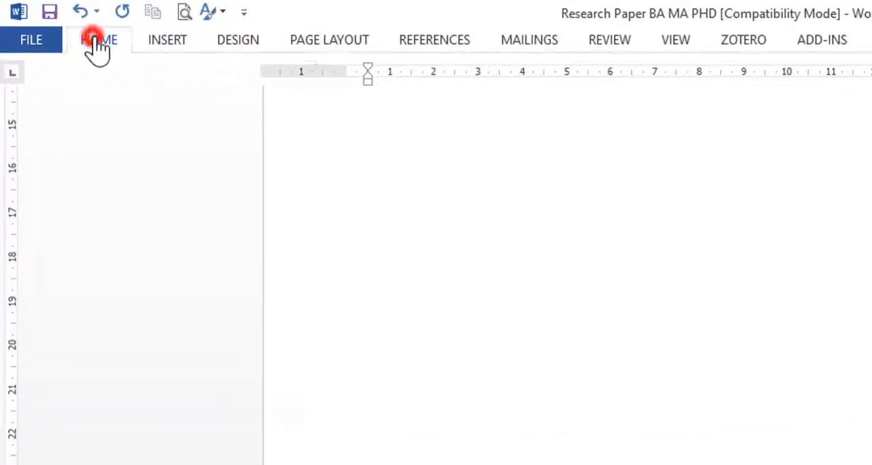
left_click(336, 43)
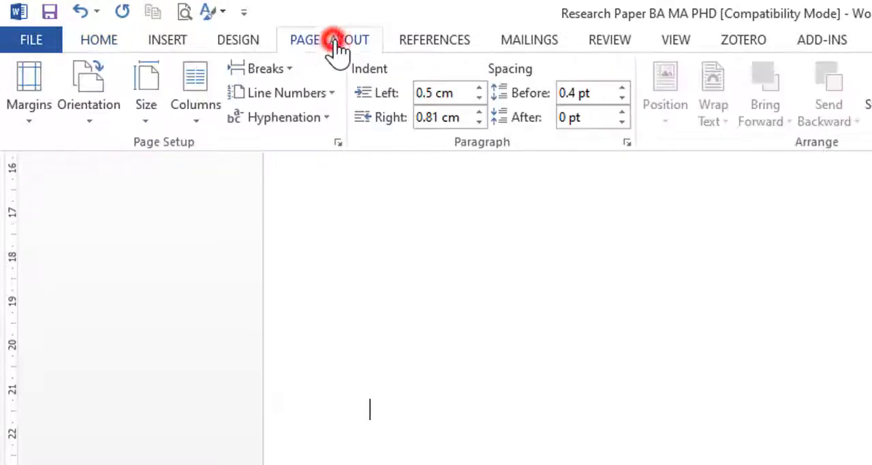
left_click(289, 69)
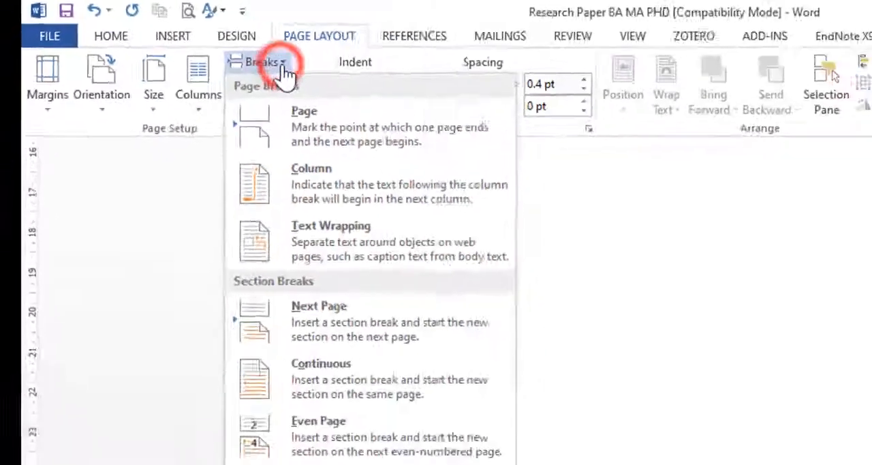
left_click(340, 324)
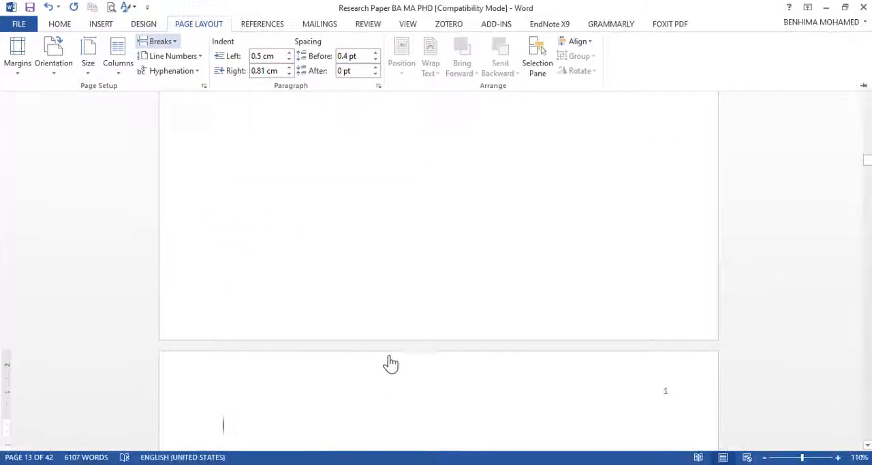
Step: Examine the header page numbers on the Chapter I title page and the pages around the new section break
scroll(361, 262, "up", 14)
scroll(361, 262, "down", 3)
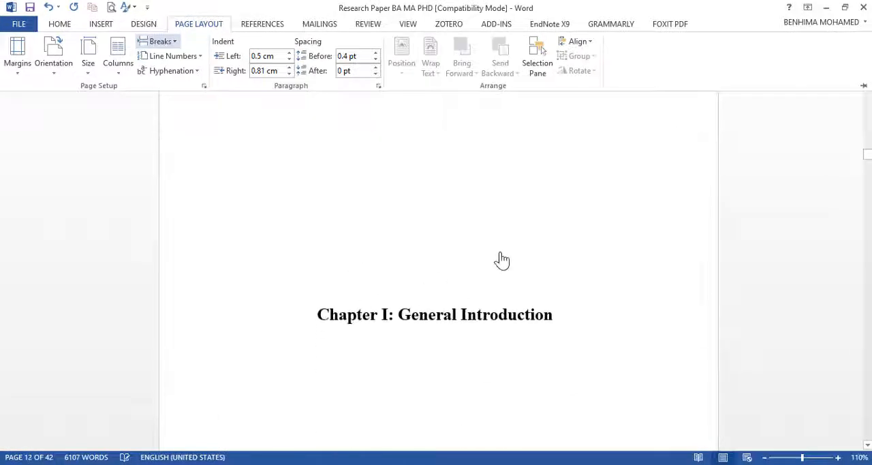
scroll(502, 260, "up", 3)
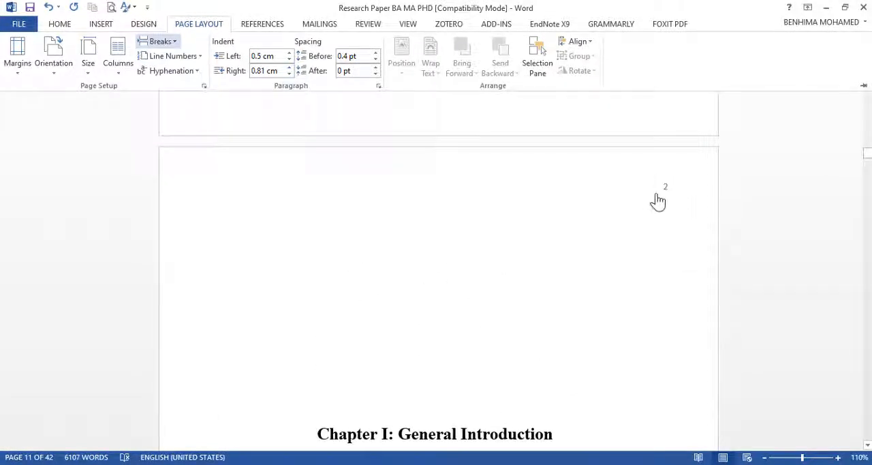
scroll(535, 272, "down", 9)
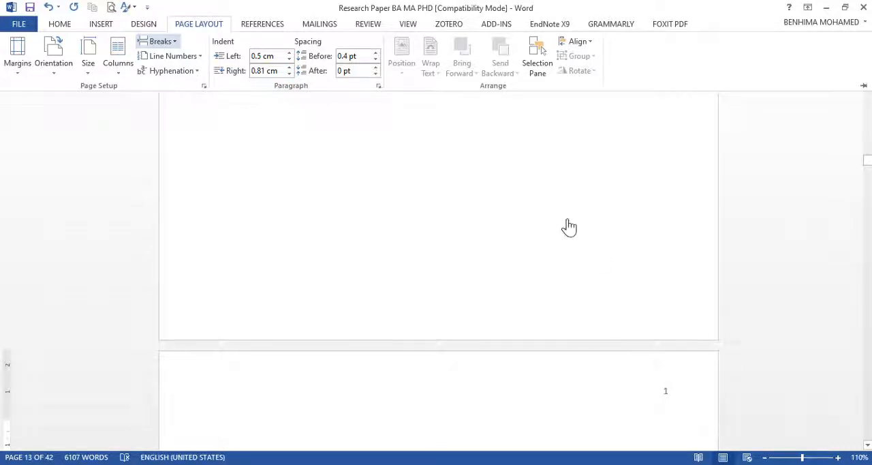
scroll(558, 245, "up", 3)
scroll(561, 178, "up", 5)
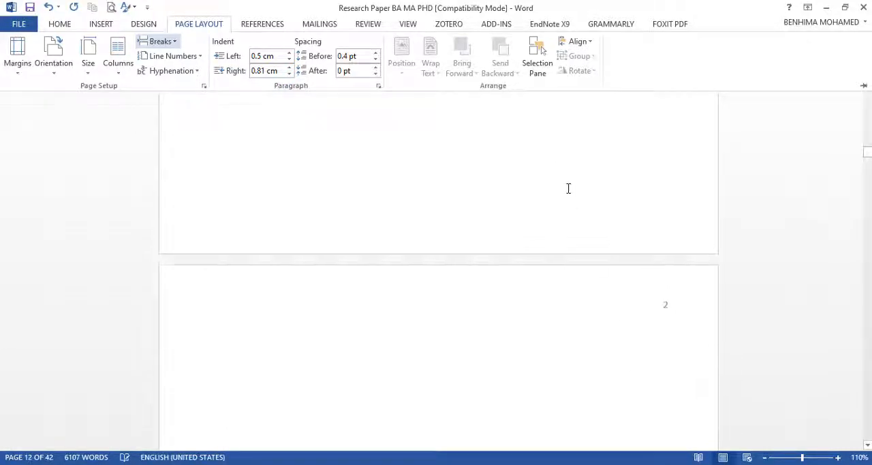
scroll(568, 188, "down", 8)
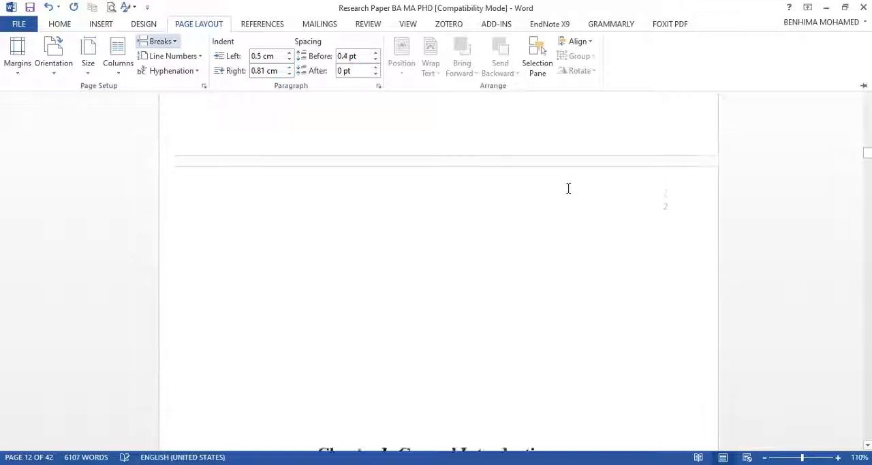
scroll(518, 222, "up", 5)
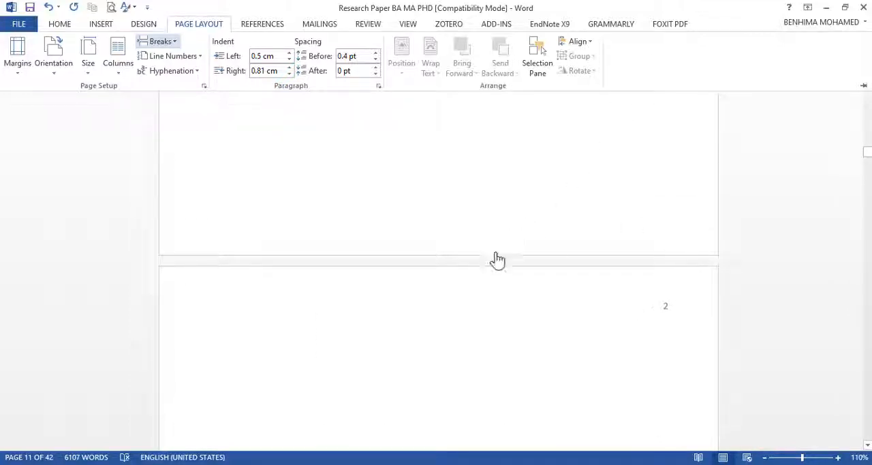
Step: Open the Section 3 header on the Chapter I title page and turn off its Link to Previous option
left_click(522, 301)
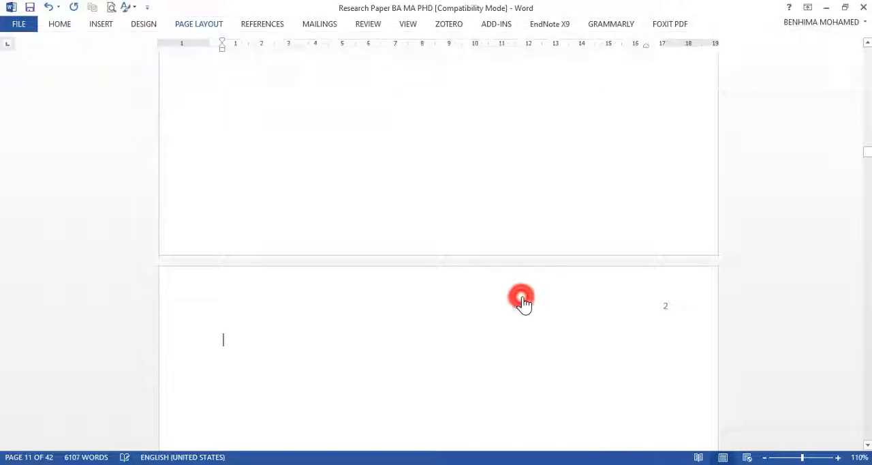
left_click(565, 292)
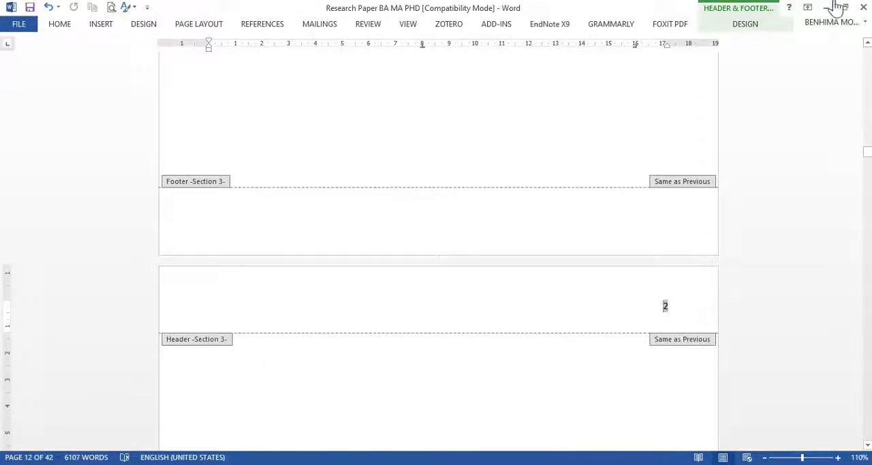
left_click(745, 24)
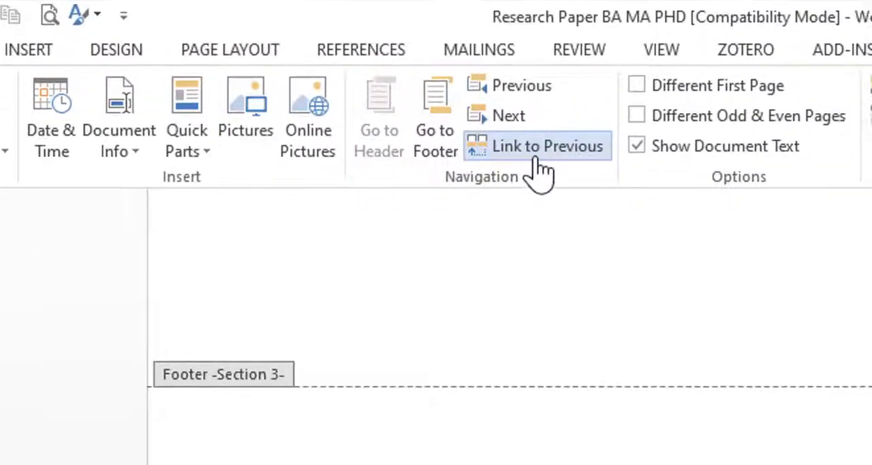
left_click(536, 162)
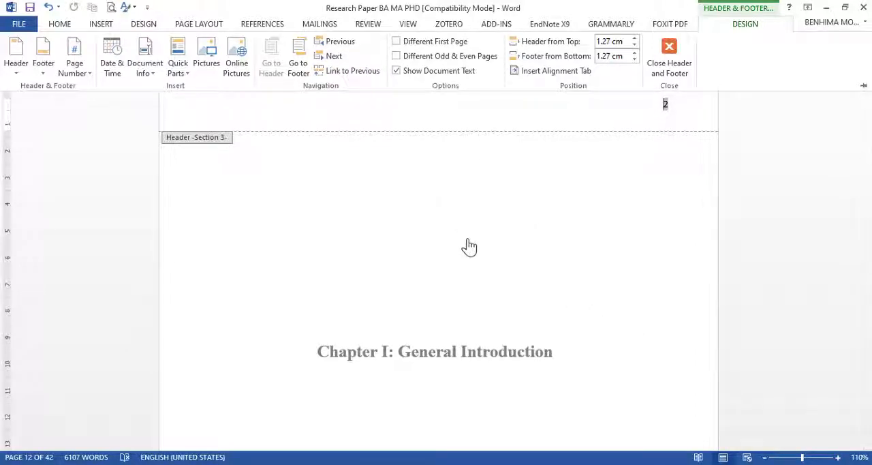
Step: Turn off Link to Previous for the Section 4 header, above the introduction text
scroll(480, 196, "down", 10)
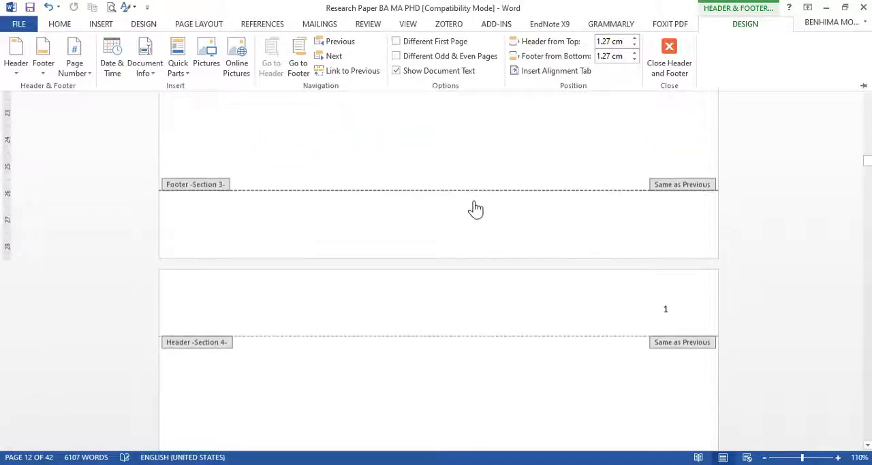
left_click(661, 195)
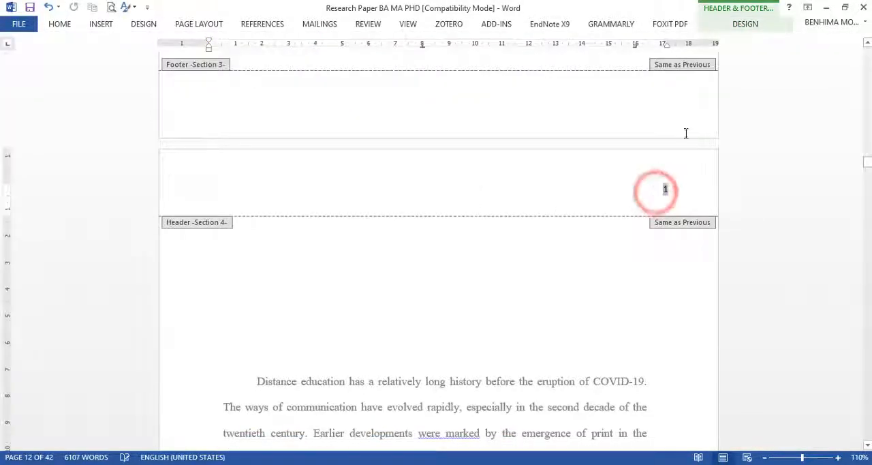
left_click(746, 26)
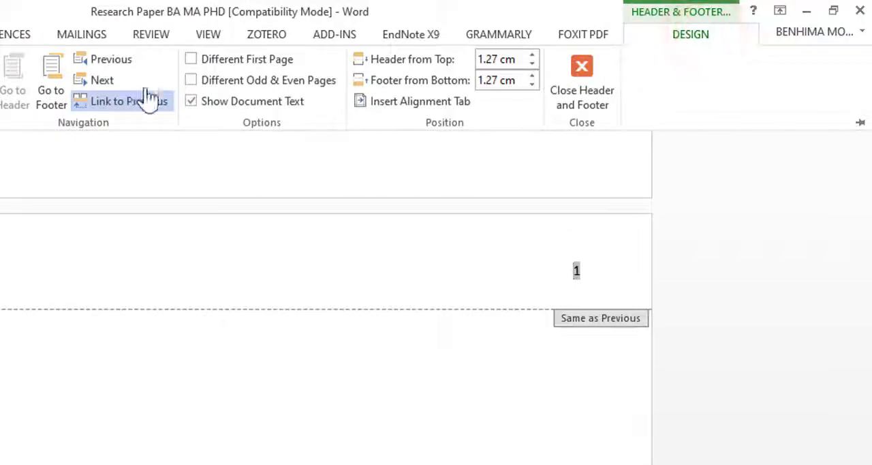
left_click(109, 104)
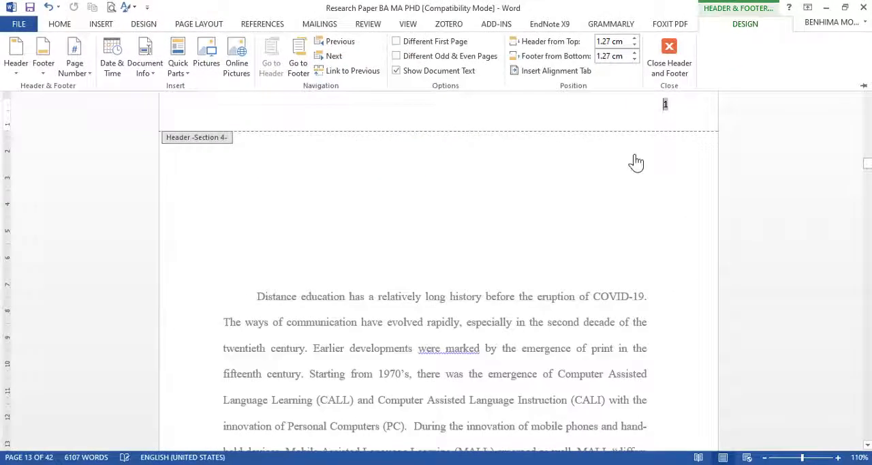
Step: Delete the page number from the Section 3 header on the Chapter I title page
scroll(613, 174, "up", 5)
scroll(623, 266, "up", 5)
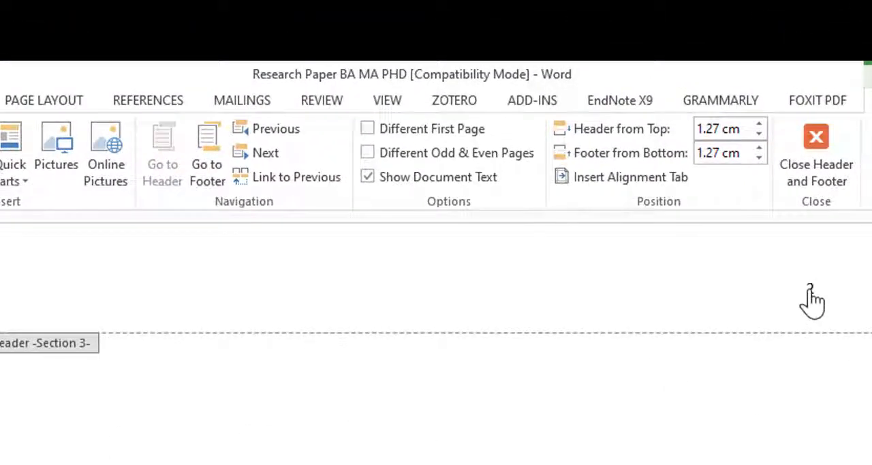
left_click(810, 289)
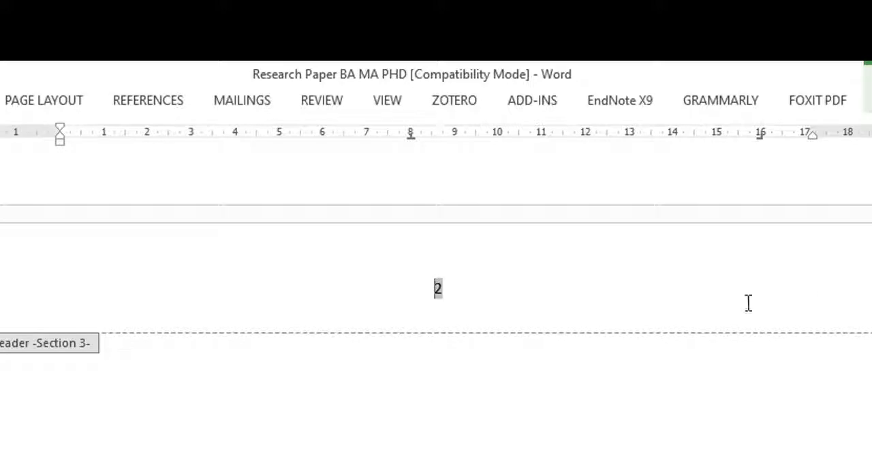
left_click(624, 299)
double_click(439, 289)
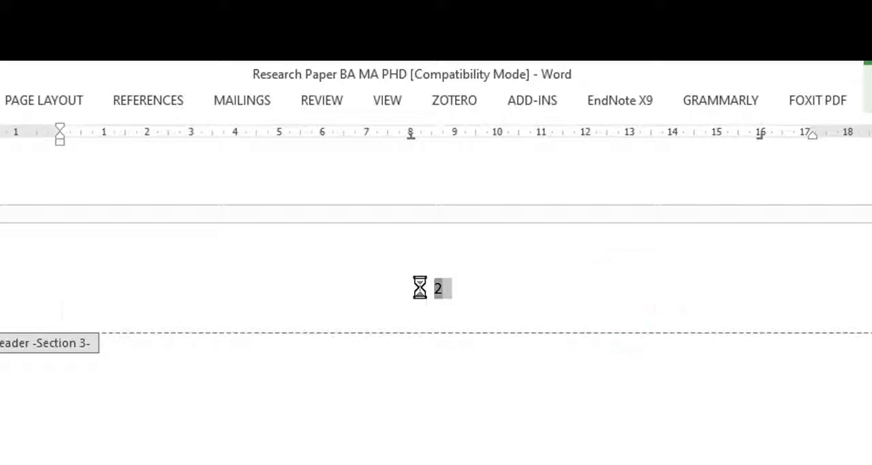
key("Delete")
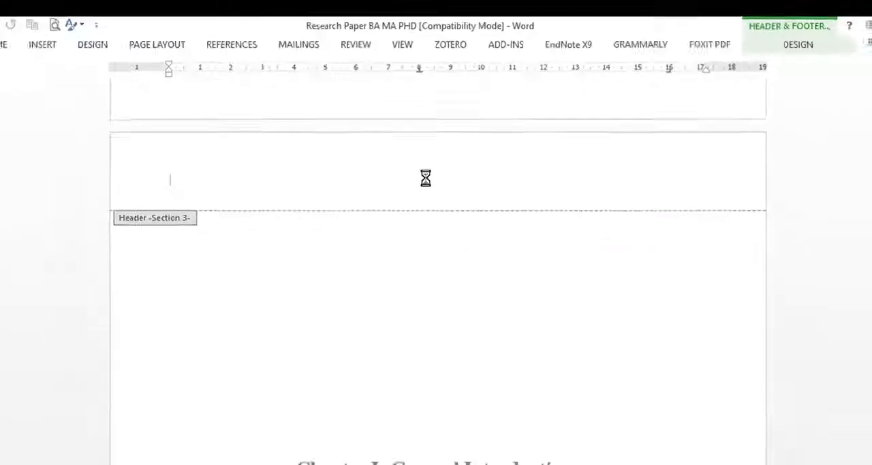
scroll(453, 140, "up", 14)
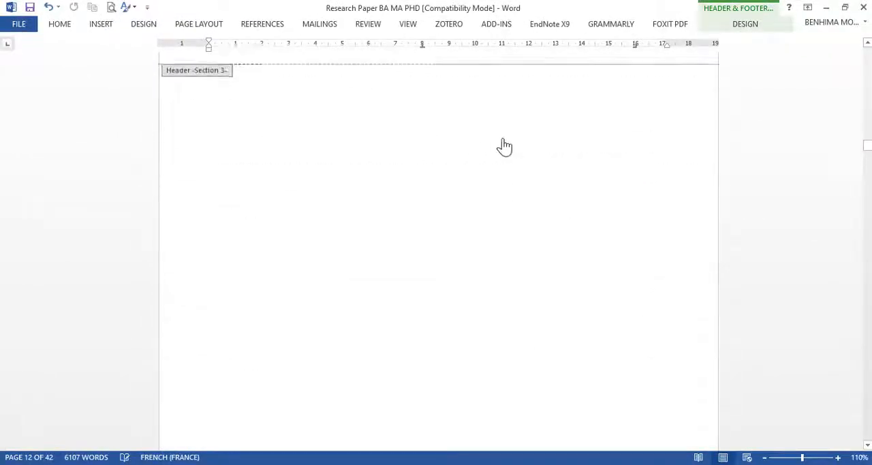
scroll(504, 146, "down", 3)
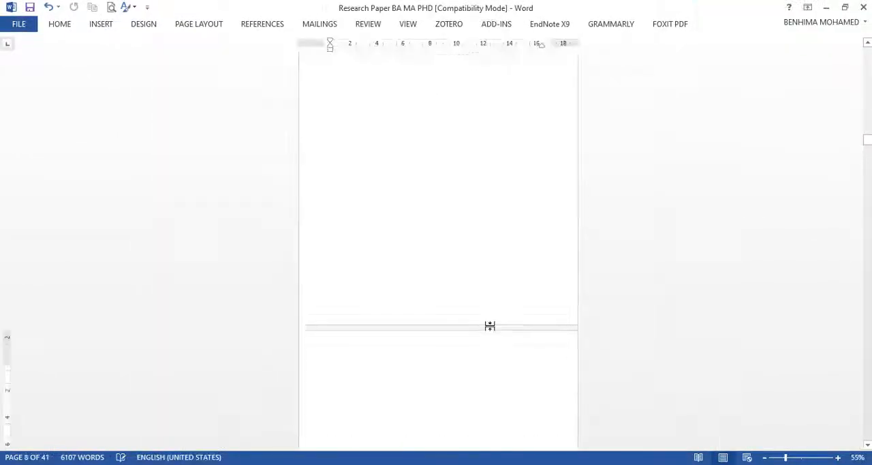
scroll(488, 325, "up", 5)
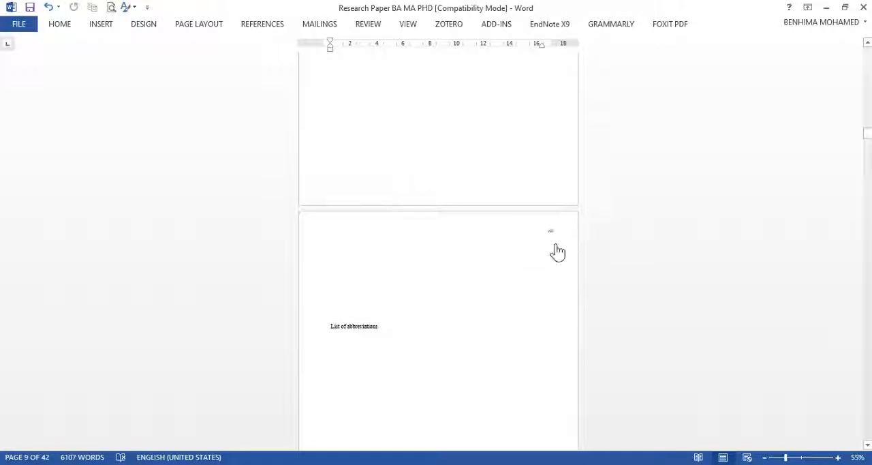
Step: Remove the blank page between the Chapter I title page and the introduction by deleting the empty lines below the chapter title
scroll(420, 275, "down", 10)
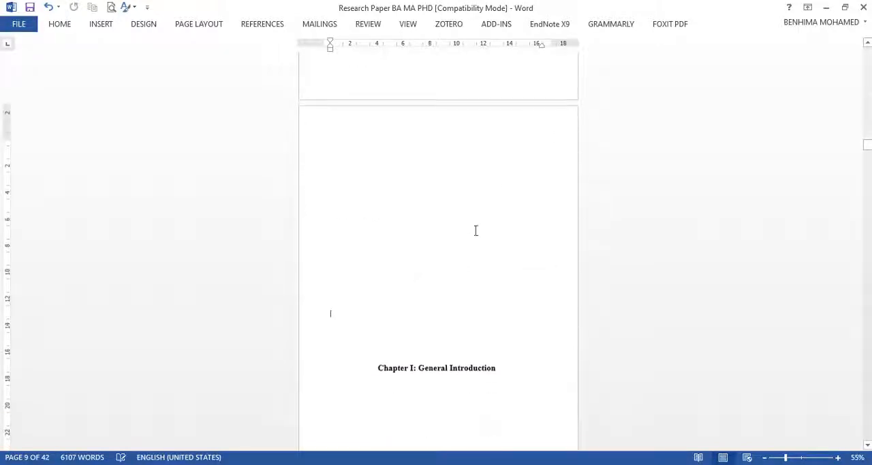
left_click(468, 396)
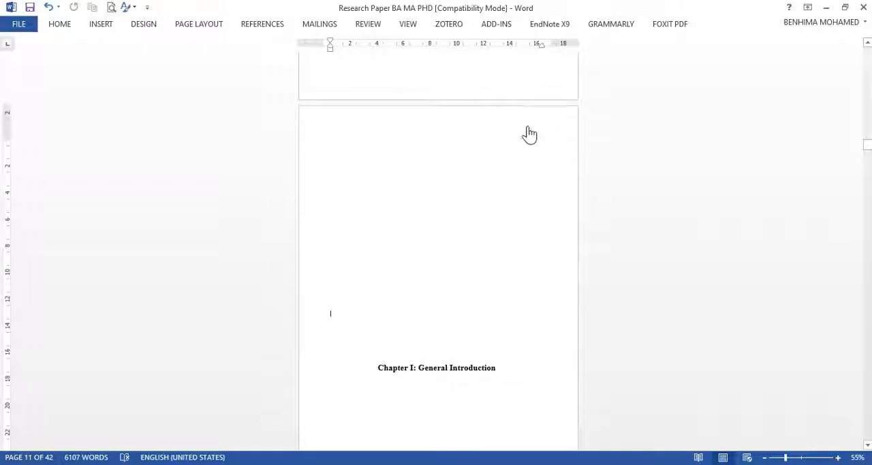
scroll(512, 141, "down", 8)
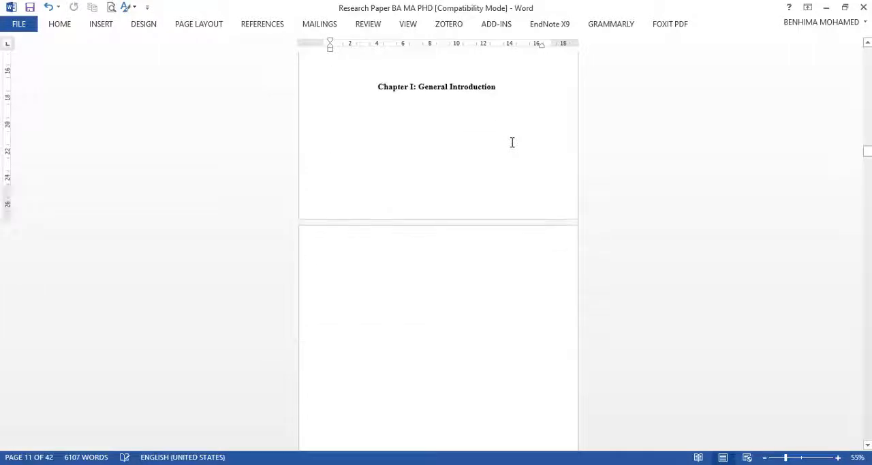
scroll(502, 179, "down", 6)
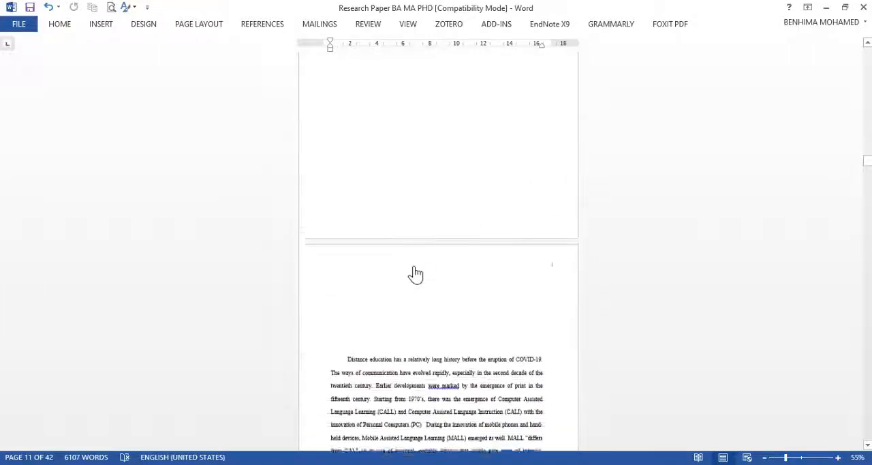
left_click(422, 236)
scroll(402, 158, "up", 8)
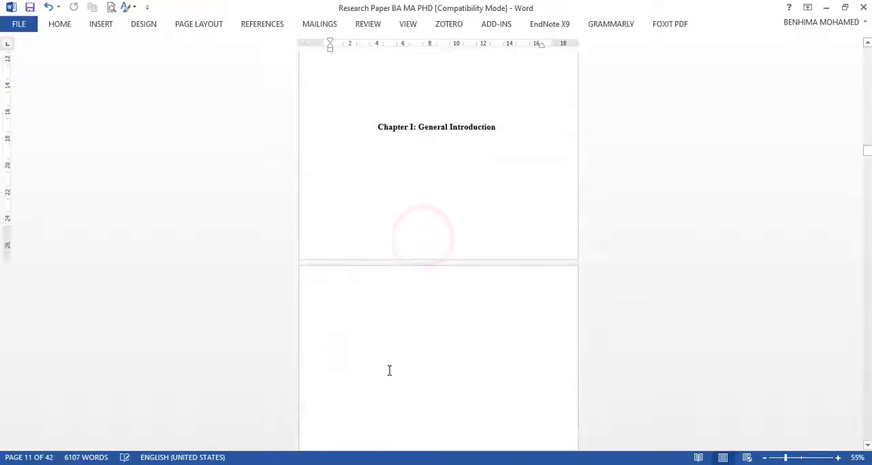
right_click(341, 183)
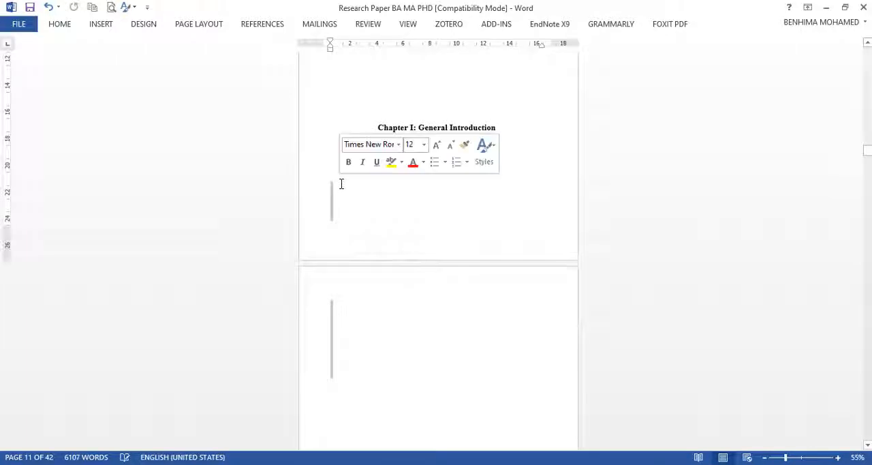
key("BackSpace")
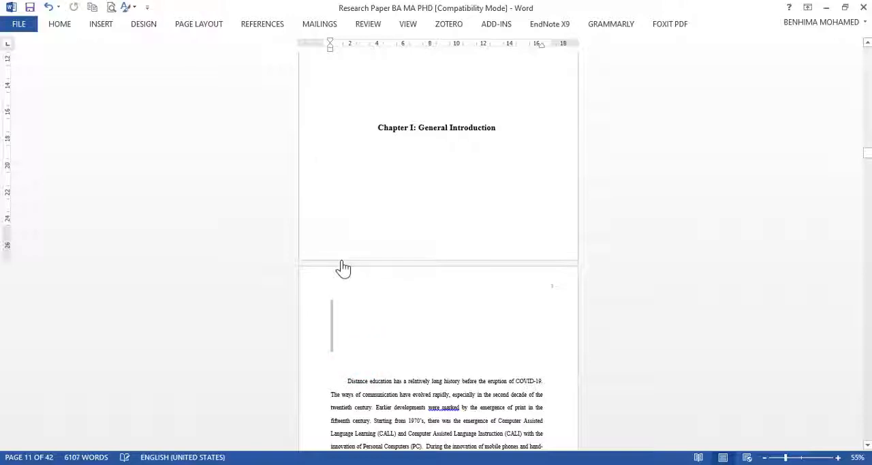
Step: Try to delete the remaining gap between the Chapter I title and the introduction text, and undo the change
key("BackSpace")
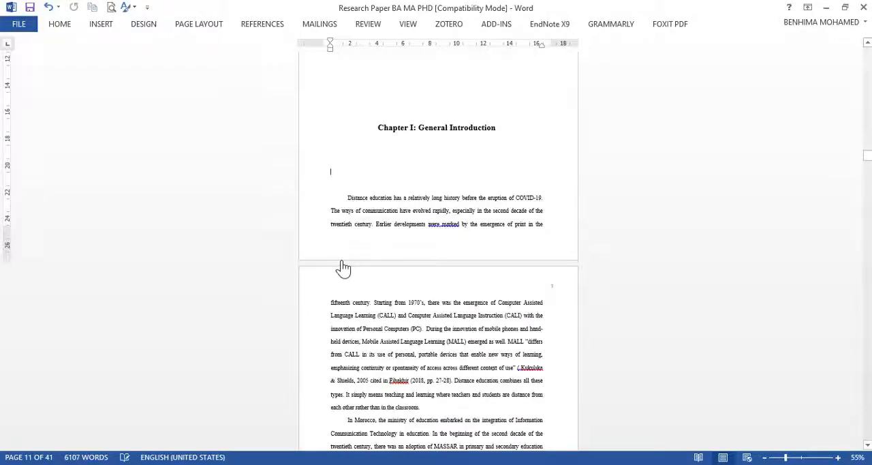
key("Return")
key("Return")
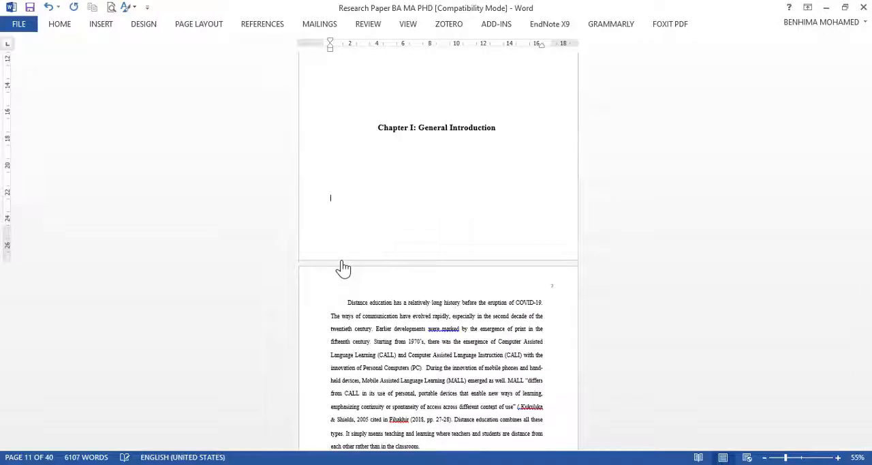
scroll(461, 309, "up", 3)
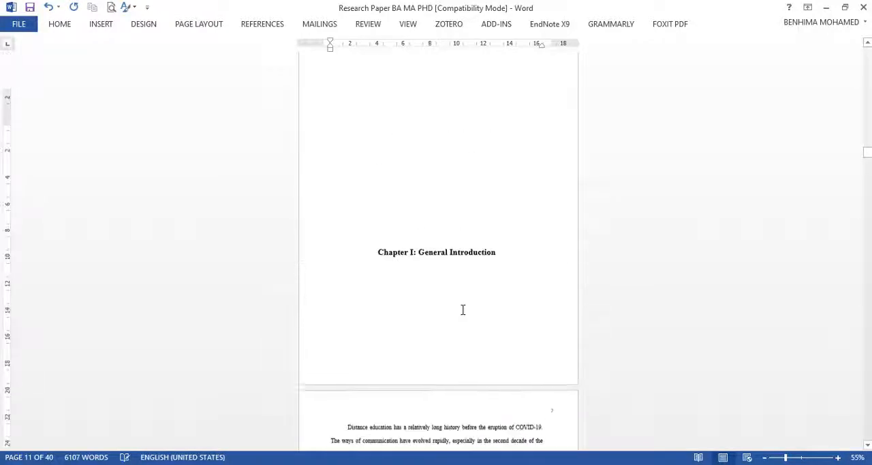
left_click(48, 9)
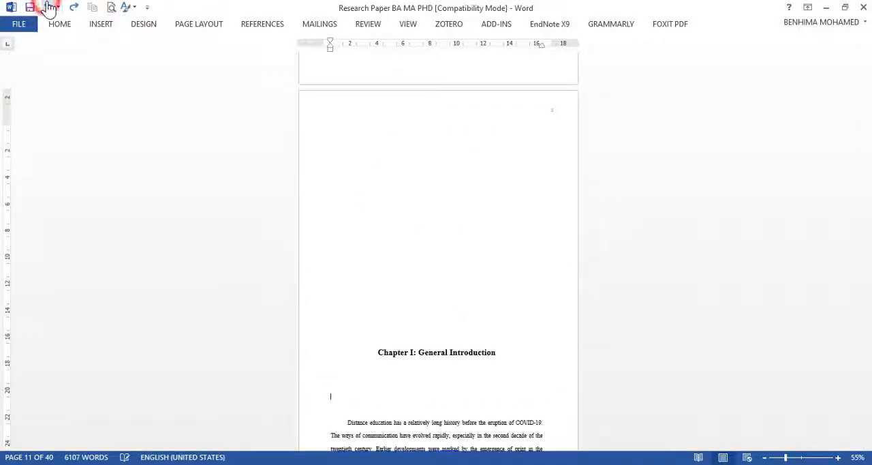
left_click(49, 8)
Step: Delete the empty lines above the introduction's first paragraph on the page following the Chapter I title page
scroll(481, 329, "down", 2)
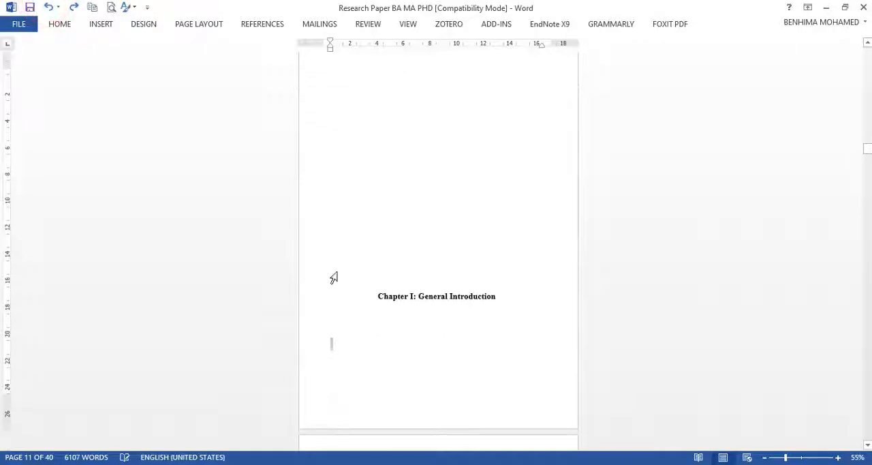
scroll(398, 296, "down", 2)
left_click(354, 407)
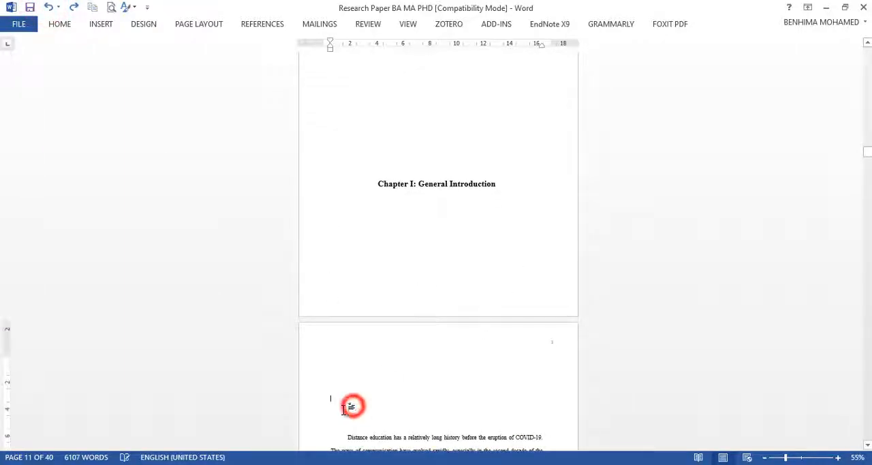
left_click_drag(342, 408, 327, 365)
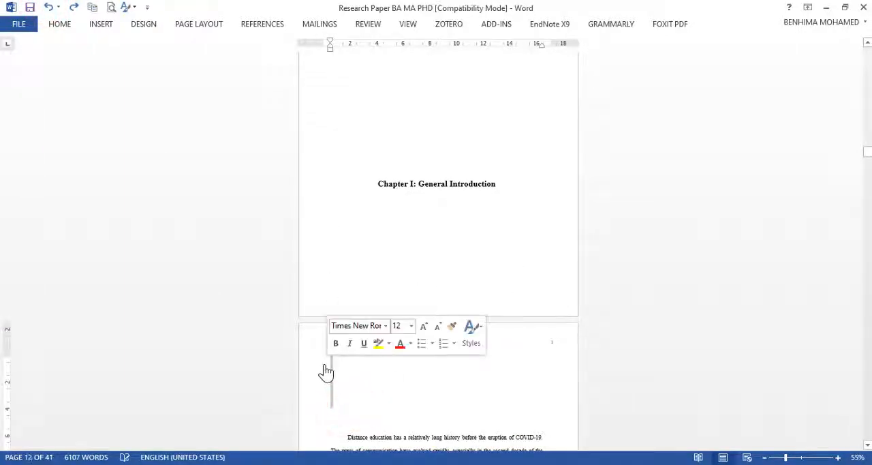
key("BackSpace")
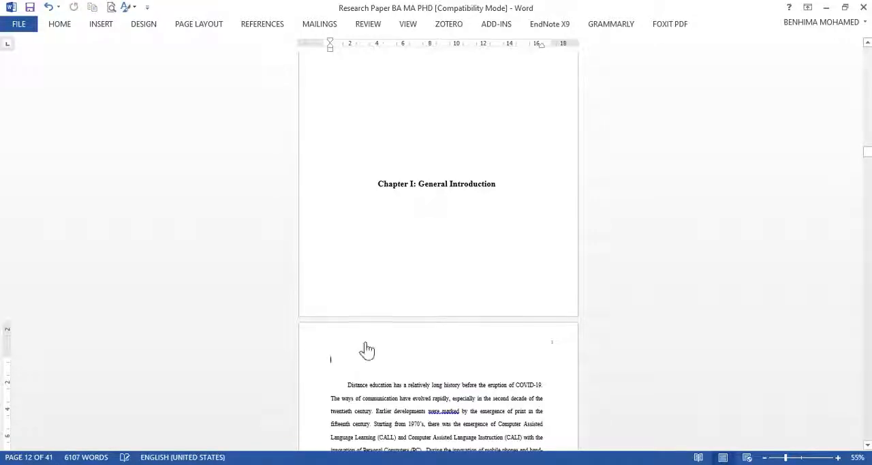
Step: Set the Section 4 page numbering to start at 2 on the introduction page and leave the header
scroll(518, 272, "up", 5)
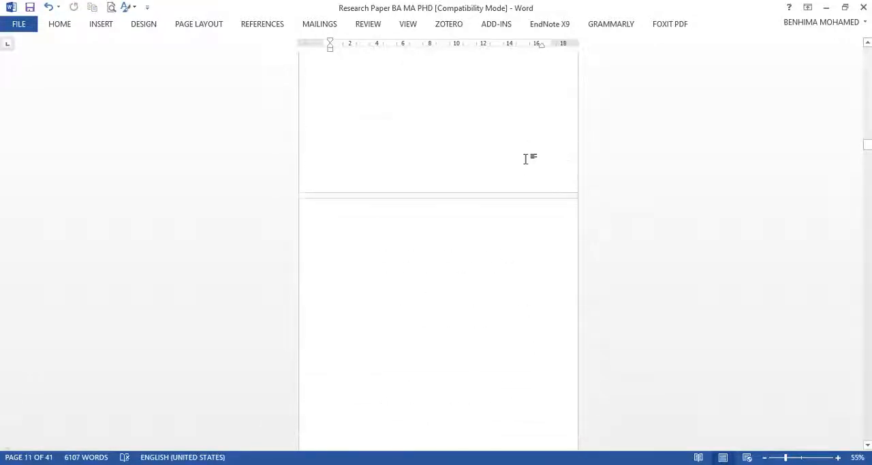
scroll(525, 158, "up", 5)
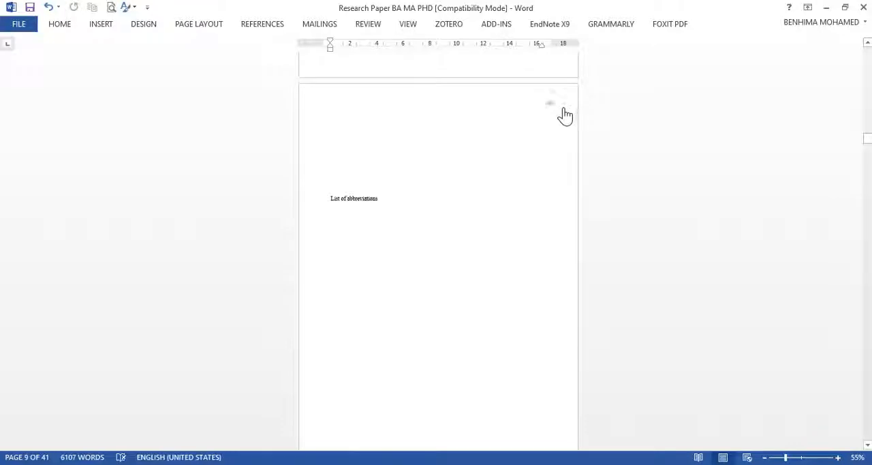
scroll(566, 177, "up", 1)
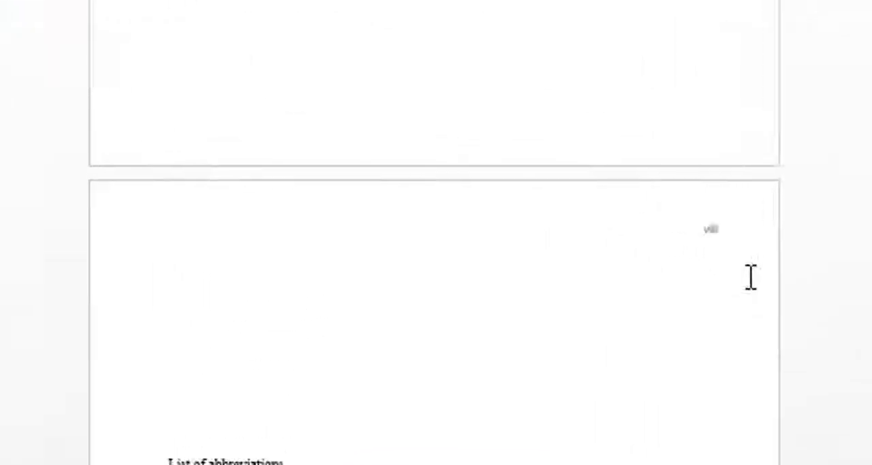
scroll(751, 277, "down", 14)
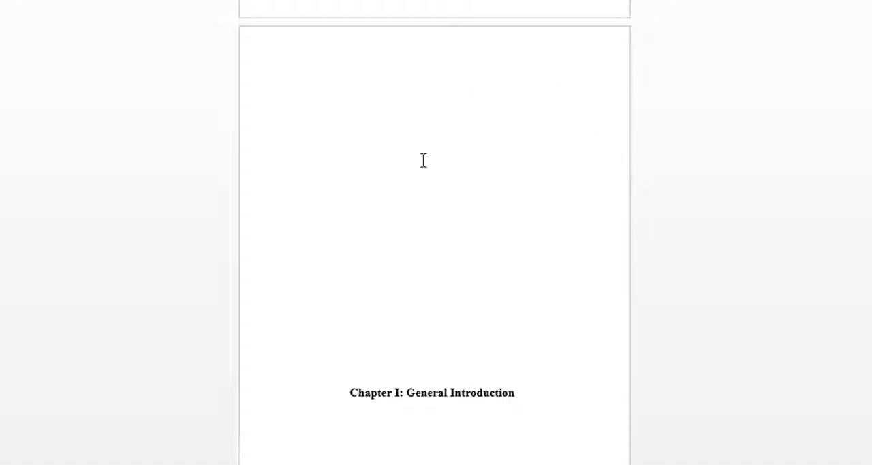
scroll(423, 160, "down", 6)
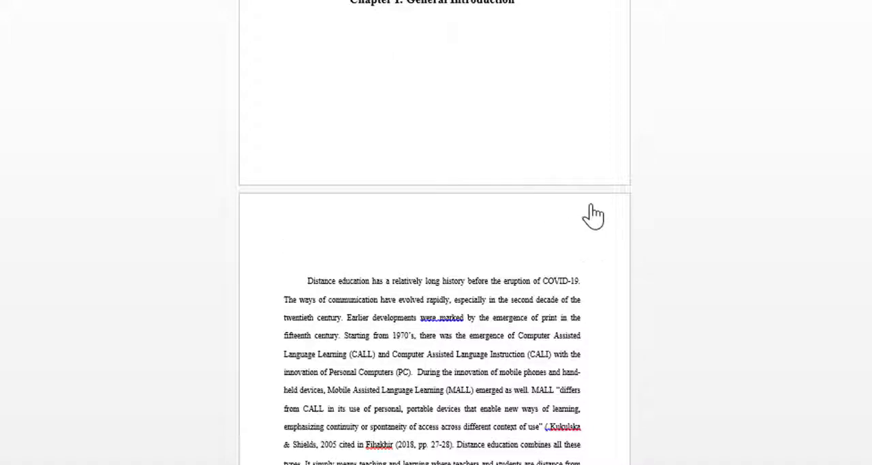
double_click(565, 222)
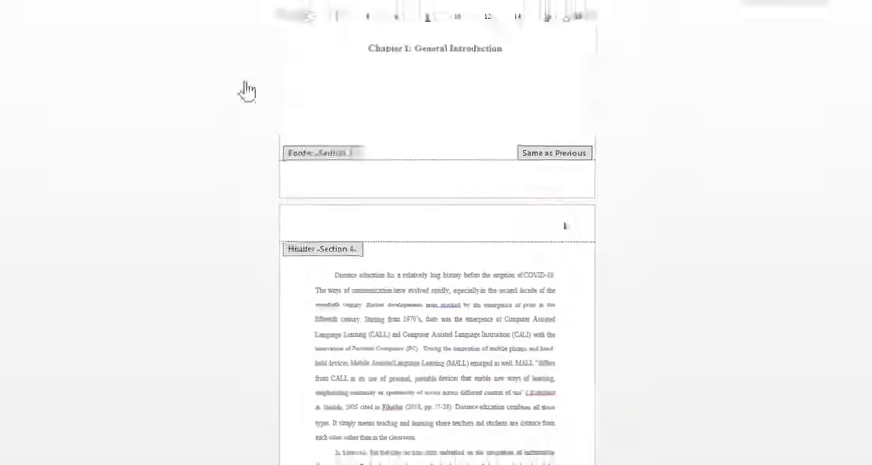
left_click(101, 25)
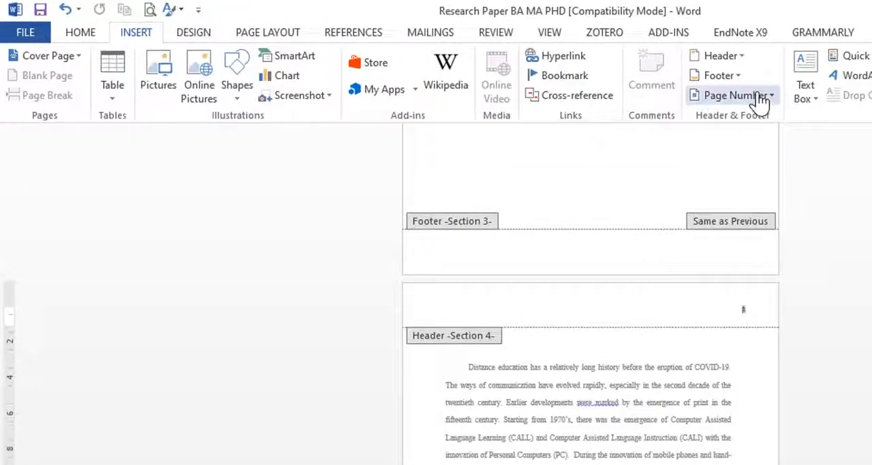
left_click(758, 96)
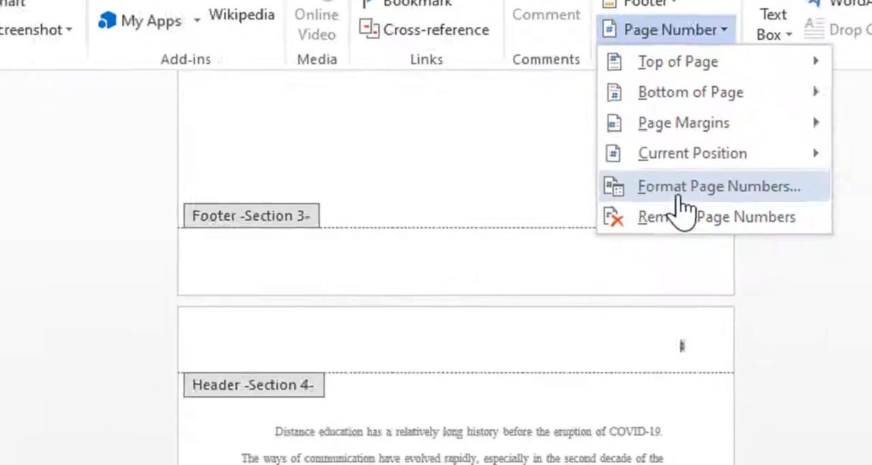
left_click(678, 194)
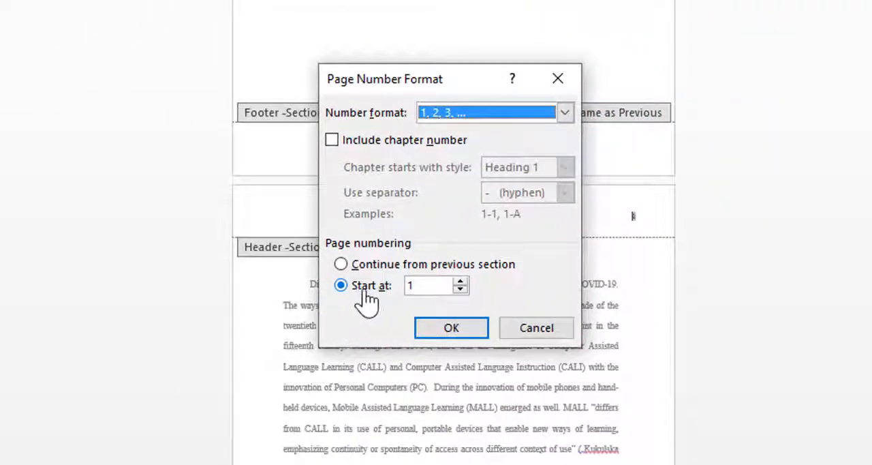
left_click(461, 281)
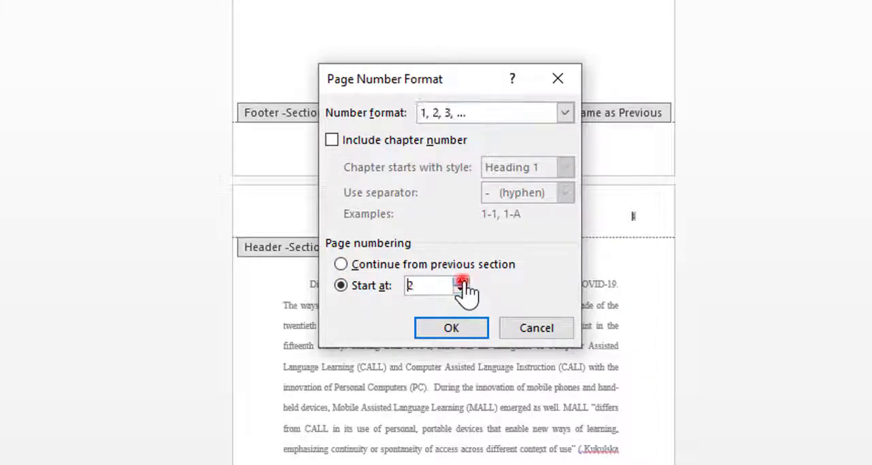
left_click(452, 328)
scroll(451, 341, "down", 5)
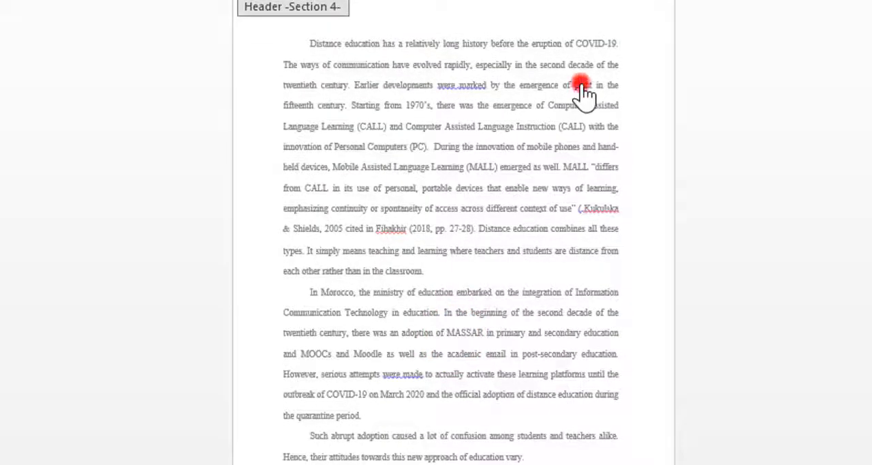
scroll(640, 109, "up", 5)
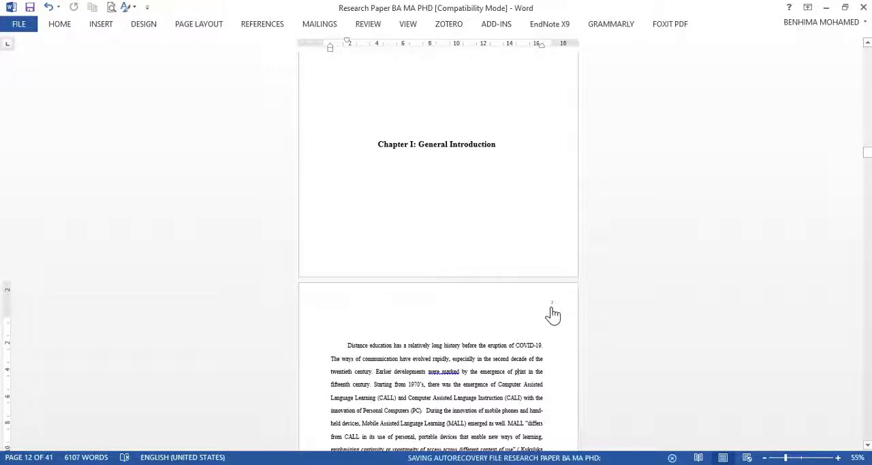
Step: Insert a Next Page section break after the last paragraph of the introduction, before the Chapter II title page
scroll(505, 310, "down", 10)
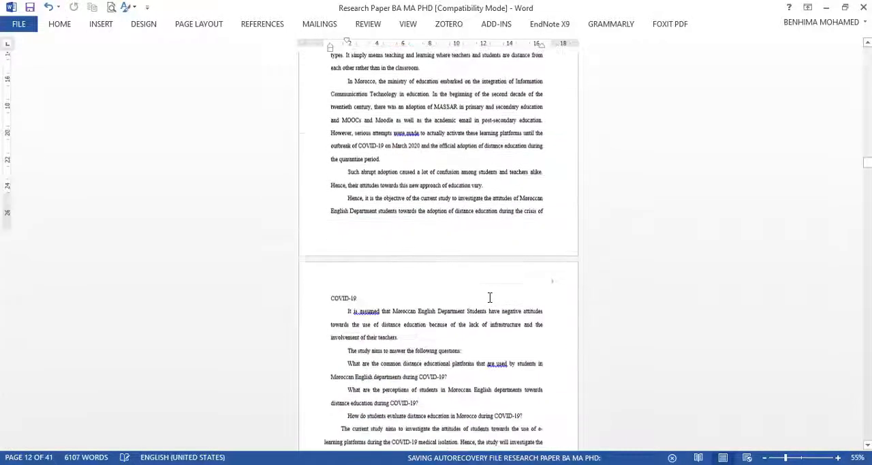
scroll(489, 298, "down", 5)
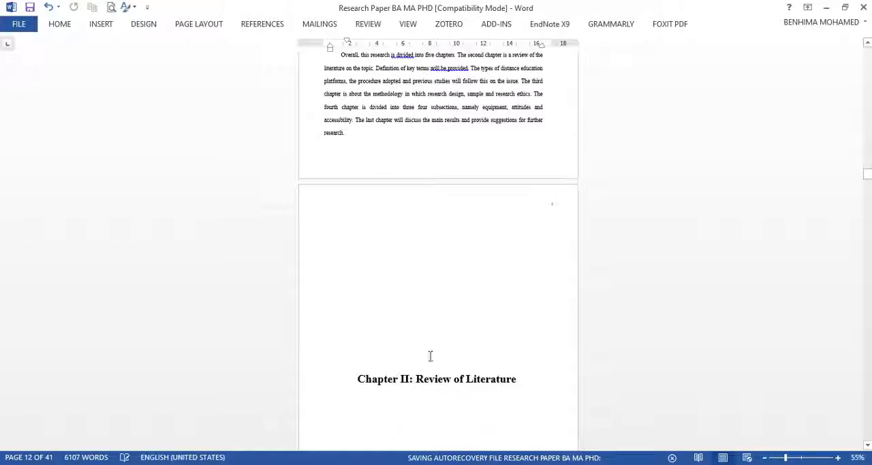
left_click(364, 144)
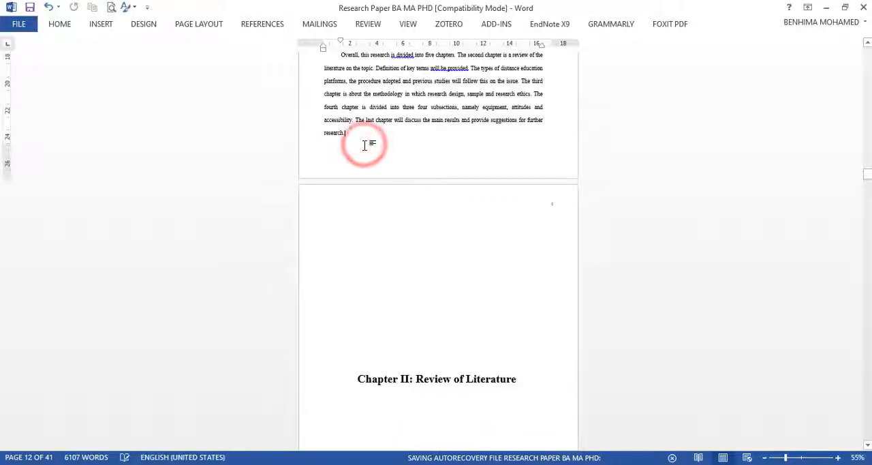
key("Return")
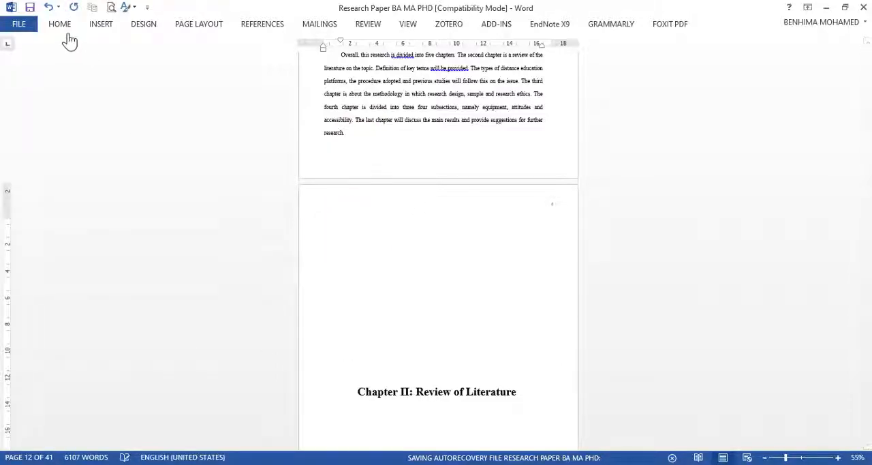
left_click(195, 24)
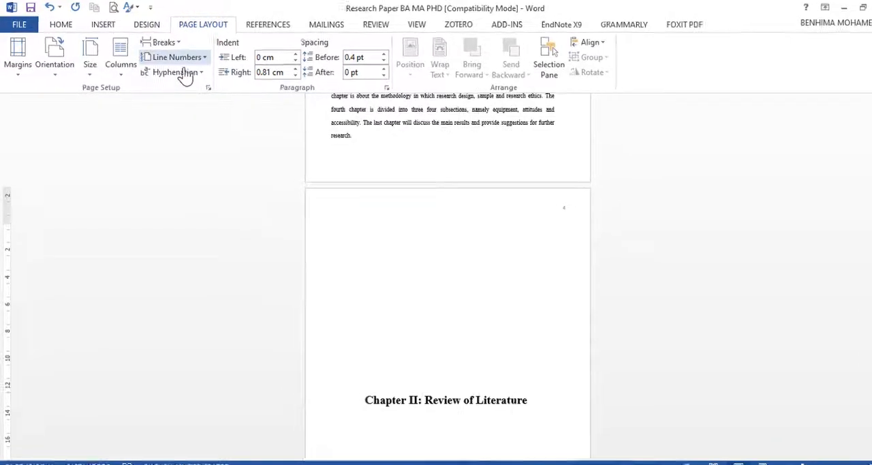
left_click(163, 42)
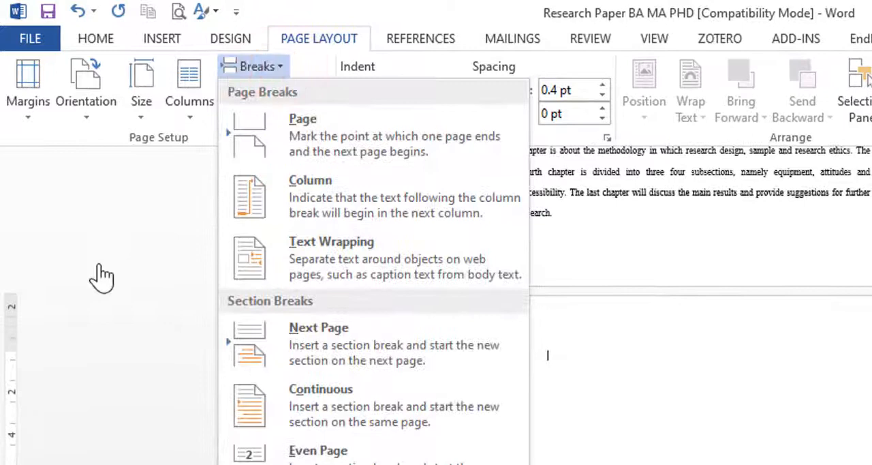
left_click(312, 325)
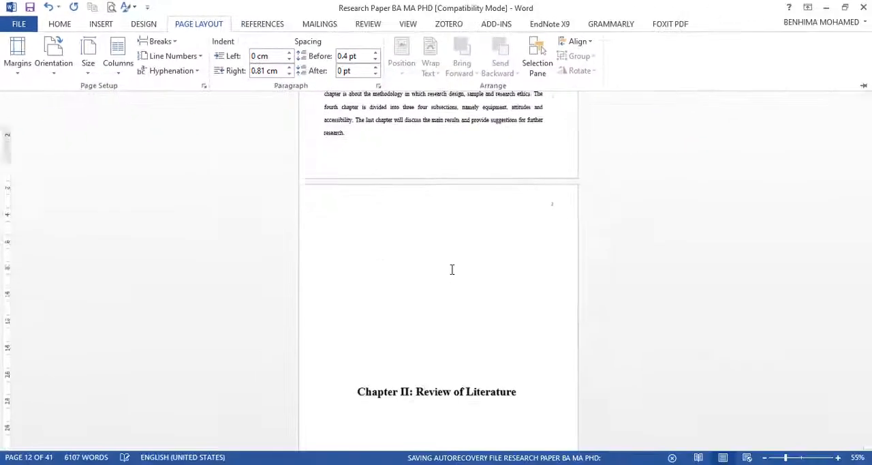
Step: Insert a Next Page section break below the "Chapter II: Review of Literature" title
scroll(554, 329, "down", 5)
left_click(432, 359)
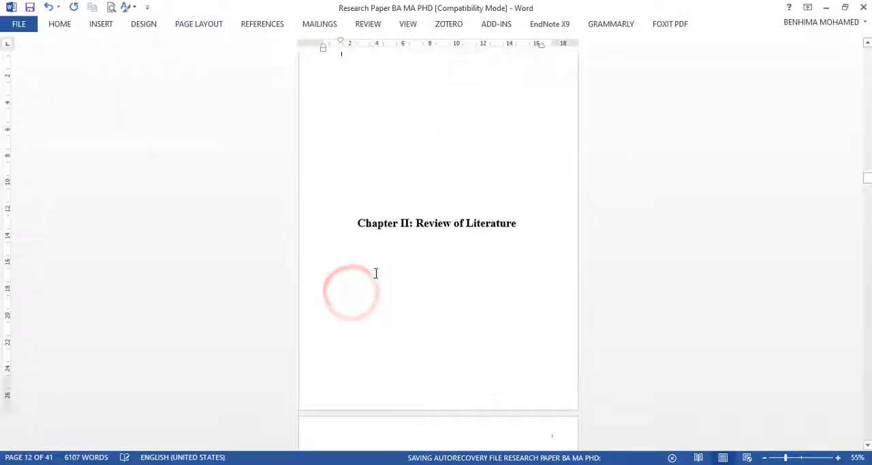
left_click(370, 272)
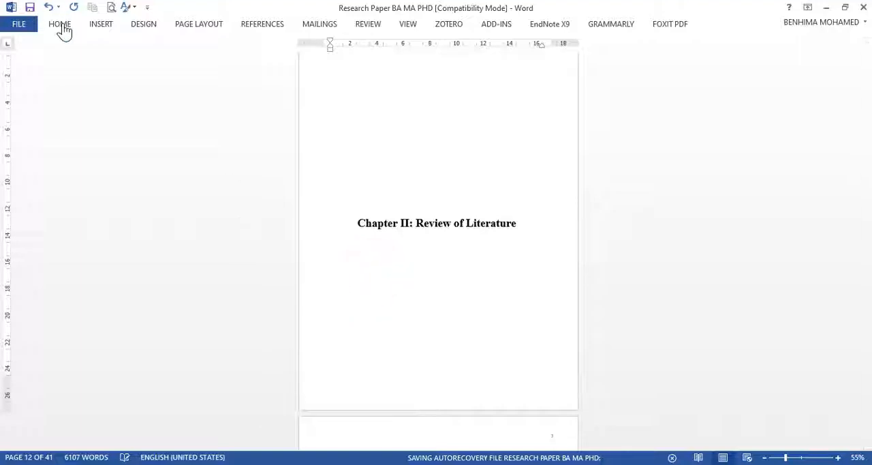
left_click(182, 26)
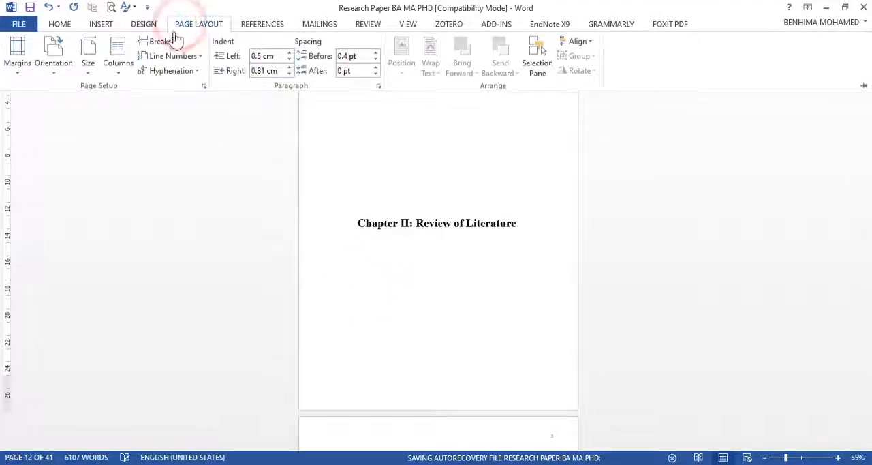
left_click(175, 42)
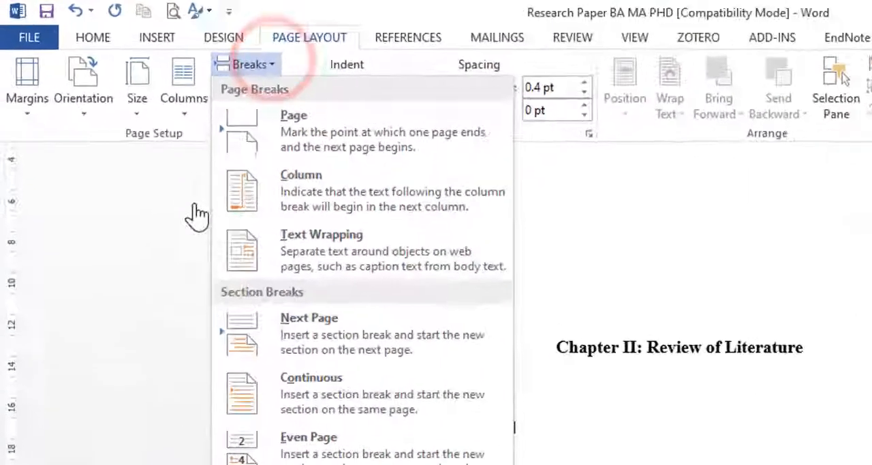
left_click(196, 207)
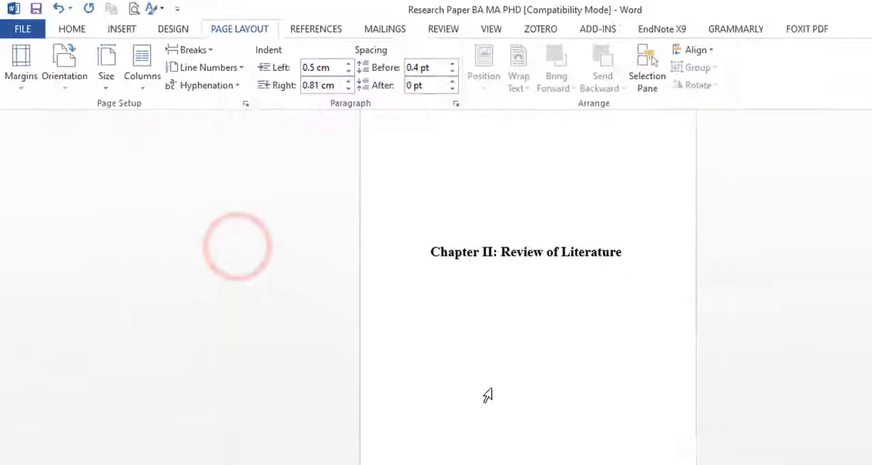
Step: Unlink the Section 5 header on the Chapter II title page from the previous section
scroll(481, 296, "up", 3)
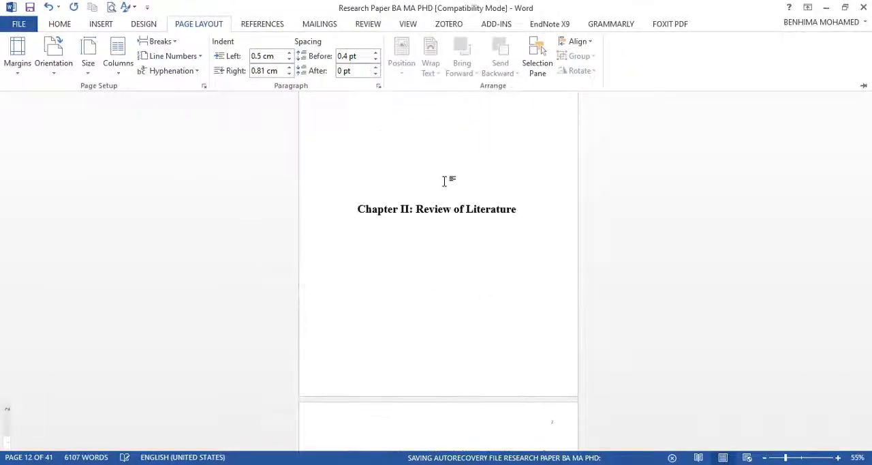
scroll(429, 194, "up", 3)
scroll(370, 331, "down", 3)
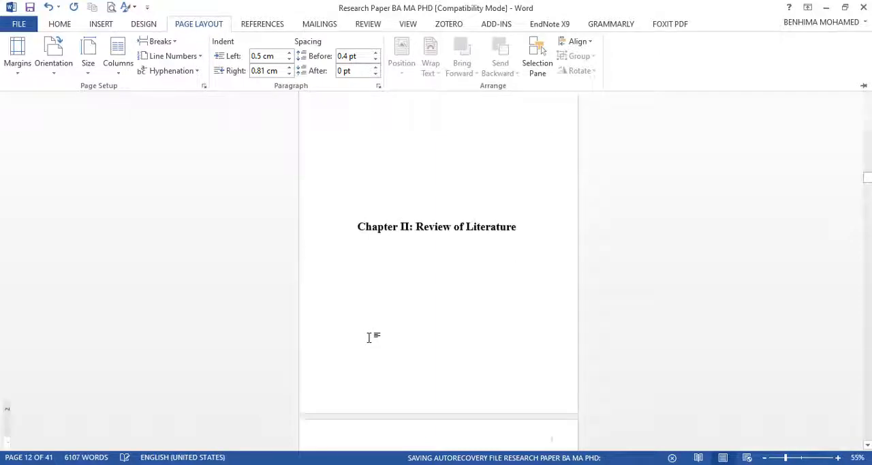
scroll(369, 337, "down", 4)
double_click(339, 279)
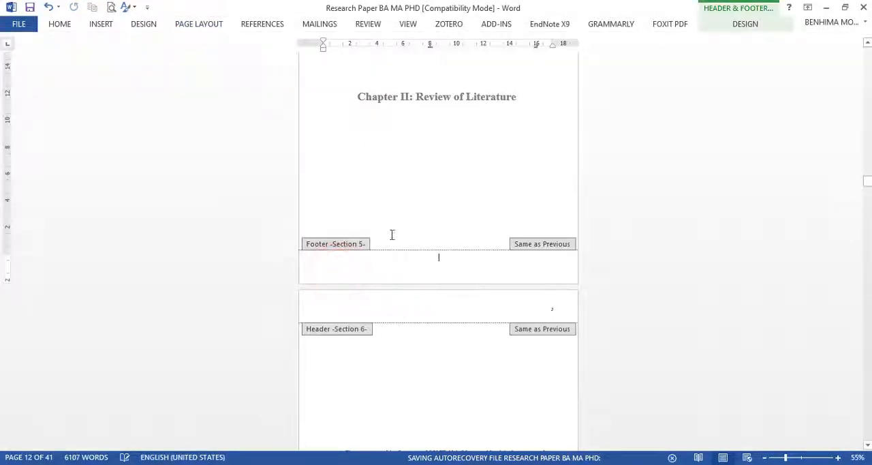
double_click(400, 176)
scroll(412, 194, "up", 3)
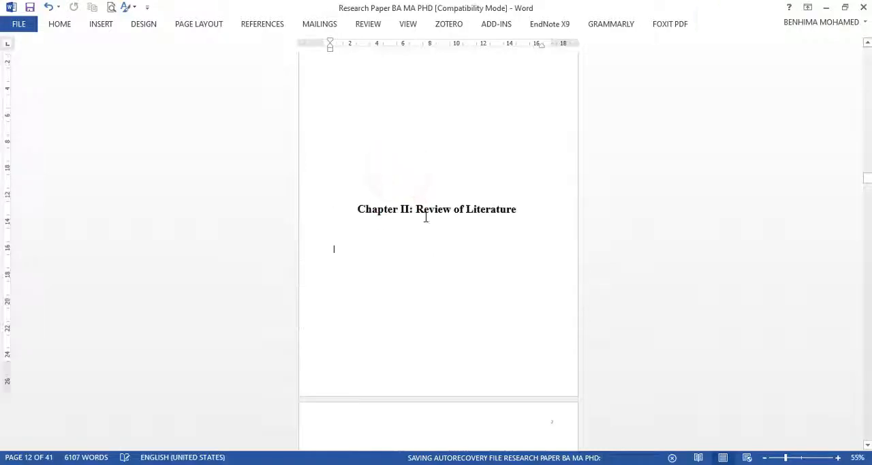
scroll(449, 231, "up", 4)
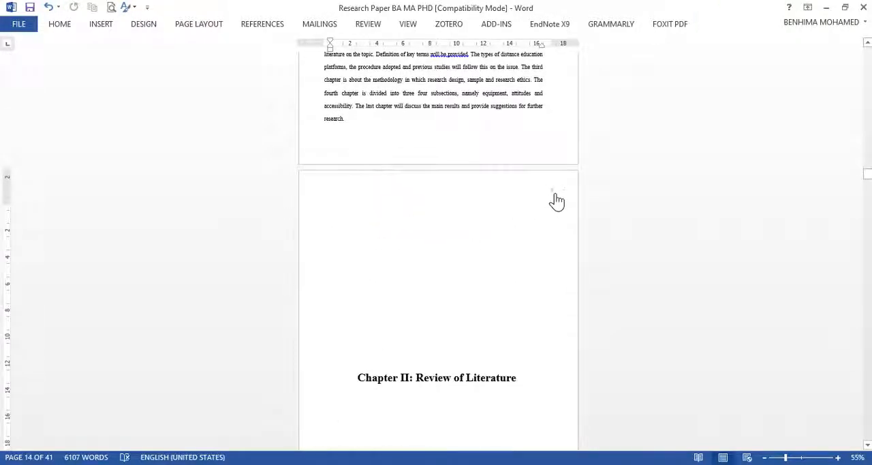
double_click(507, 193)
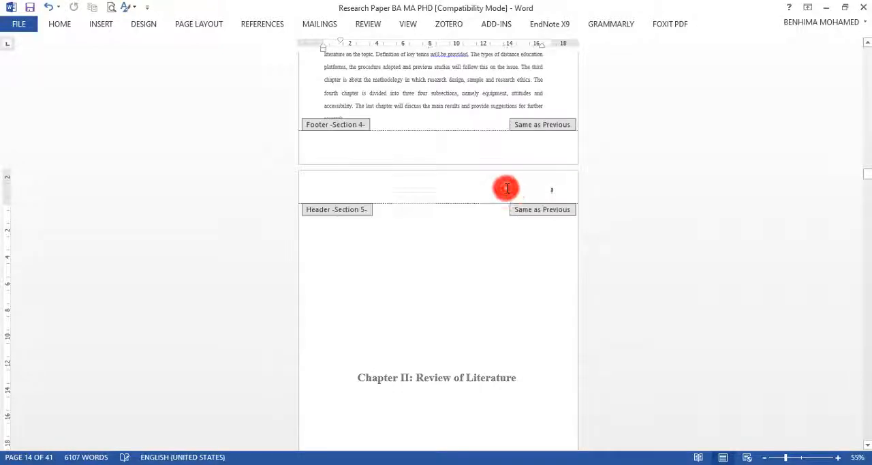
left_click(748, 25)
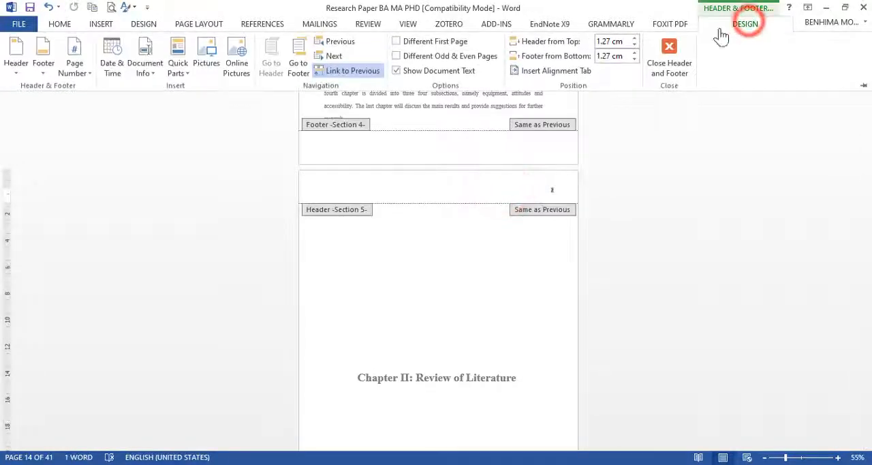
left_click(361, 79)
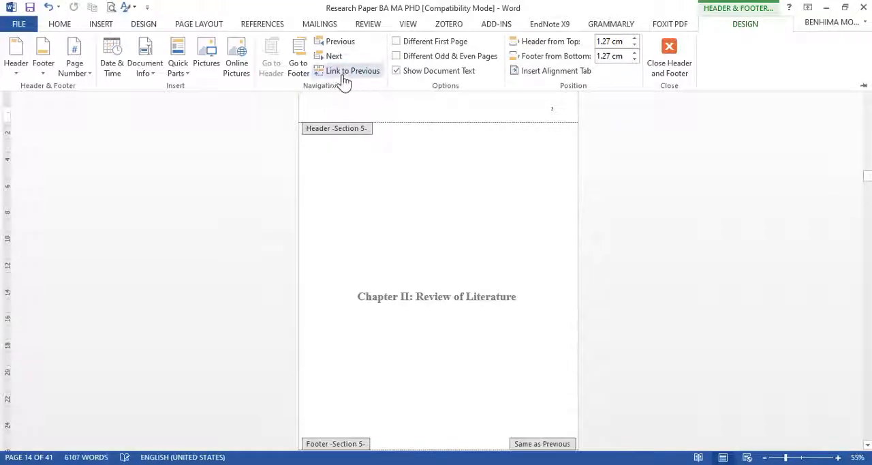
Step: Unlink the Section 6 header on the first page of the Chapter II text from the previous section
scroll(392, 128, "down", 5)
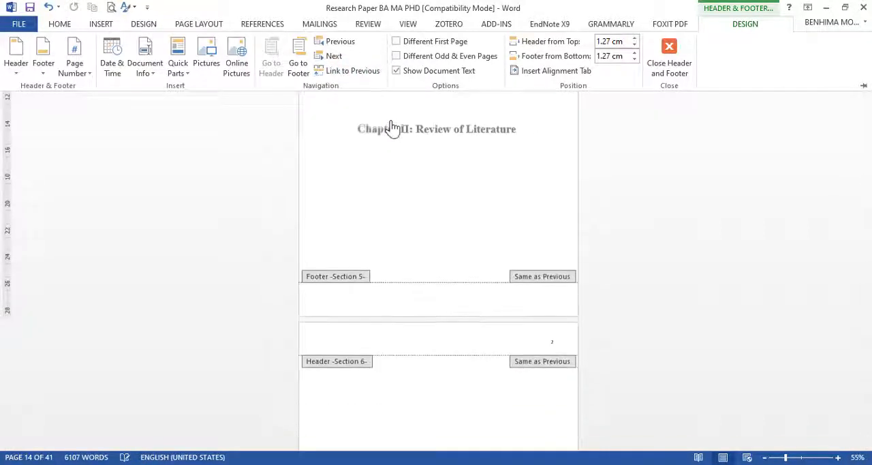
scroll(474, 204, "down", 3)
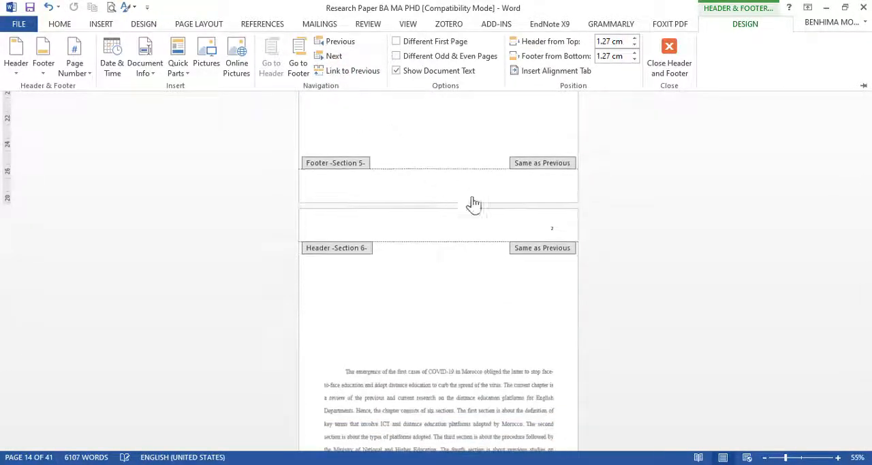
left_click(505, 227)
left_click(525, 228)
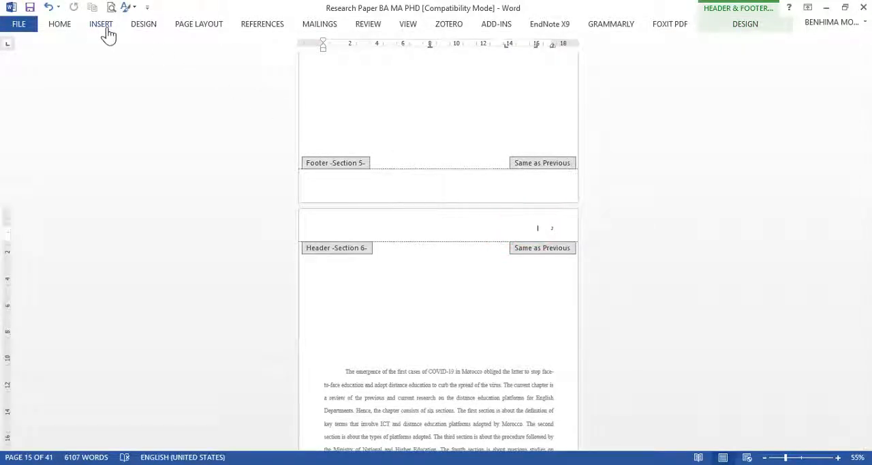
left_click(746, 28)
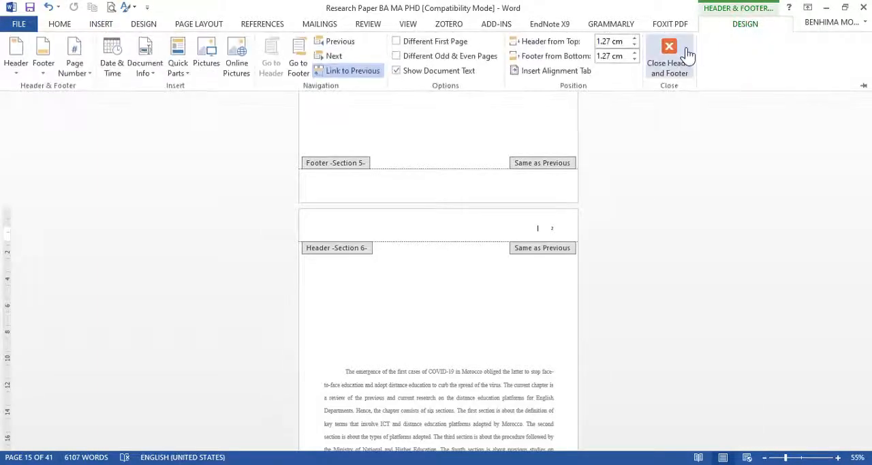
left_click(339, 76)
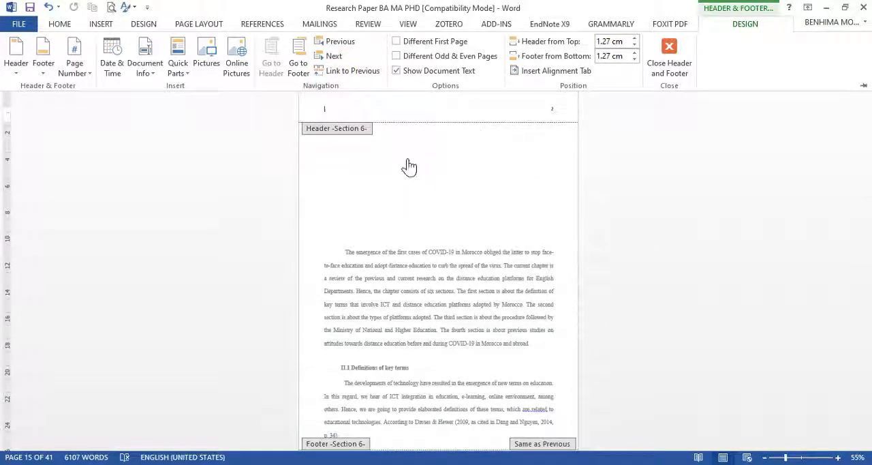
Step: Delete the page number from the Section 5 header on the Chapter II title page
scroll(365, 203, "up", 3)
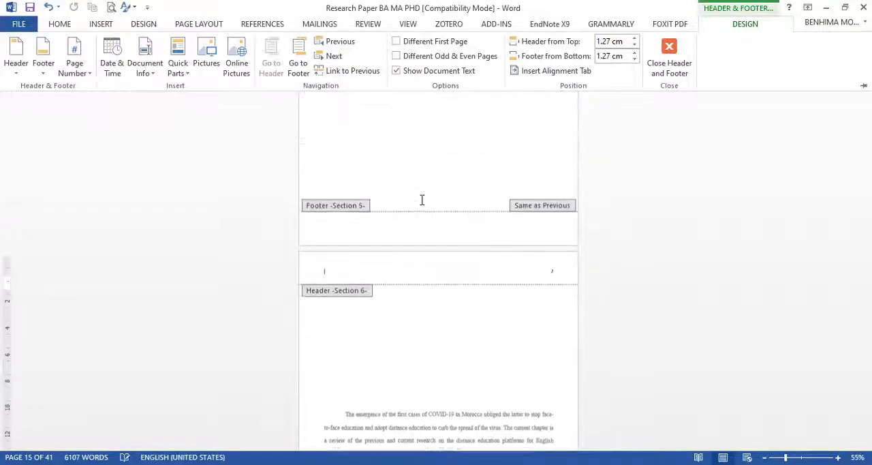
scroll(479, 249, "up", 7)
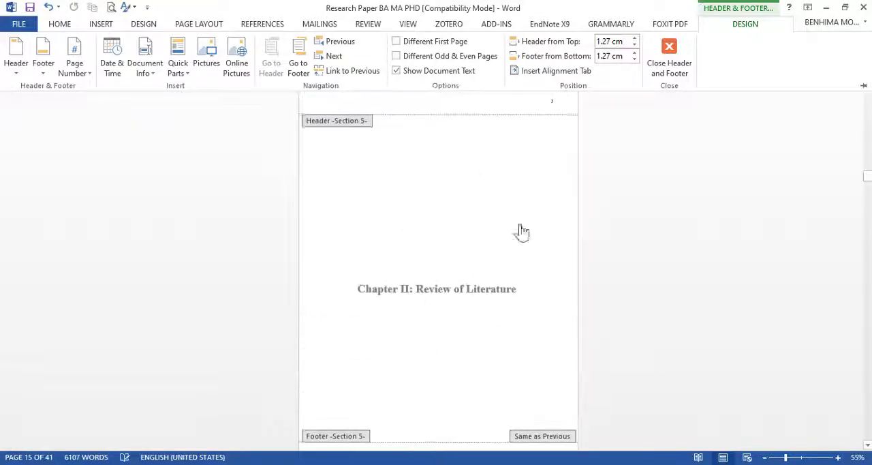
scroll(455, 216, "up", 3)
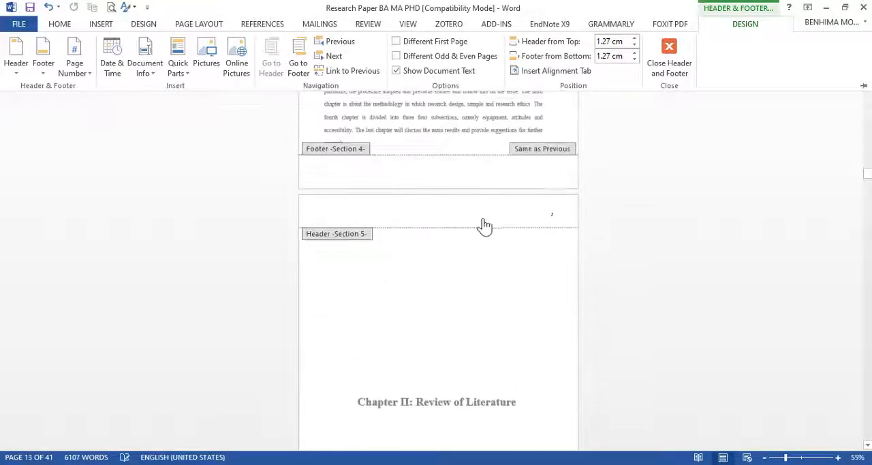
scroll(510, 180, "up", 6)
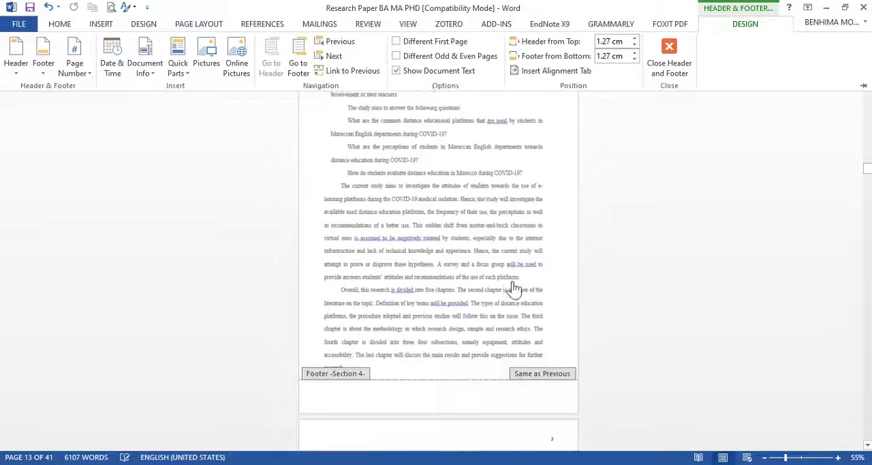
scroll(531, 320, "down", 3)
left_click(549, 334)
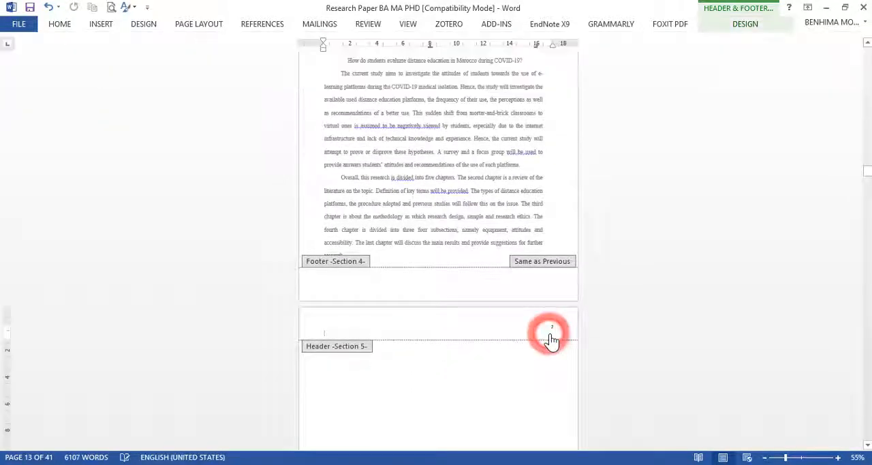
double_click(552, 327)
double_click(552, 327)
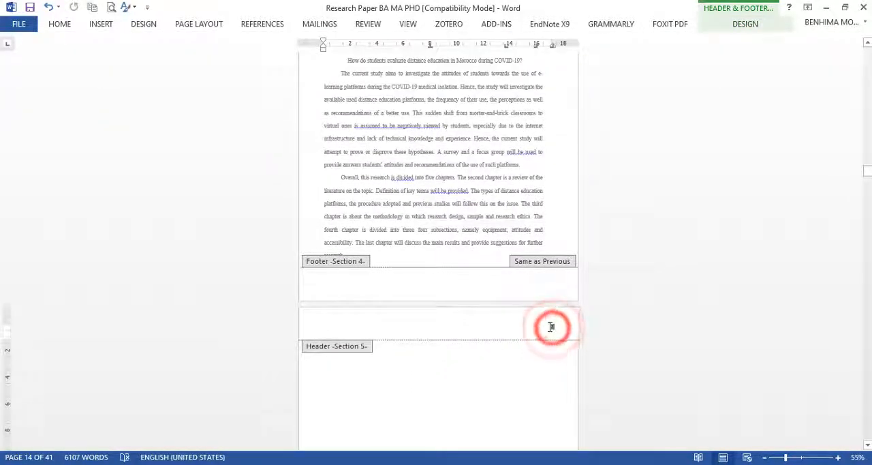
Step: Set the Section 6 page numbering on the first page of the Chapter II text to start at 4
left_click(801, 456)
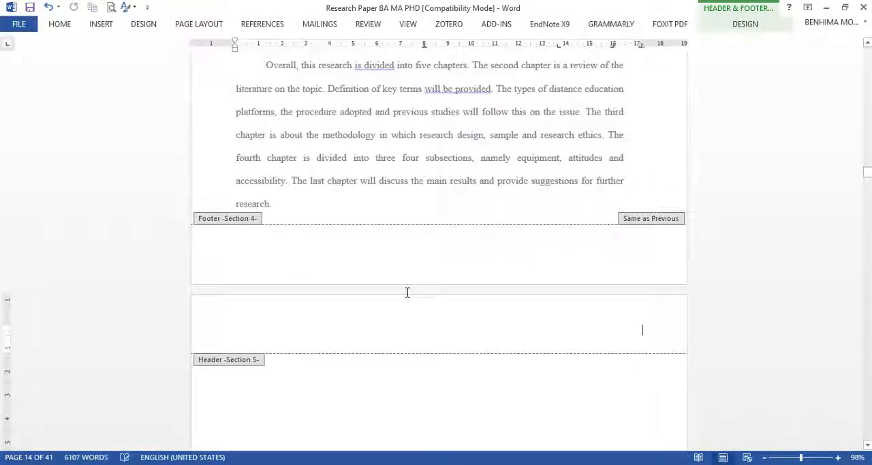
scroll(489, 245, "up", 15)
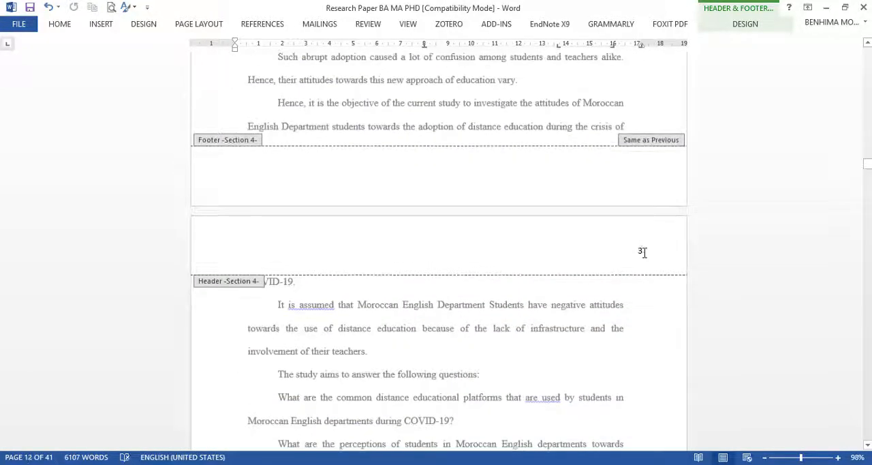
scroll(642, 256, "down", 12)
scroll(600, 218, "up", 3)
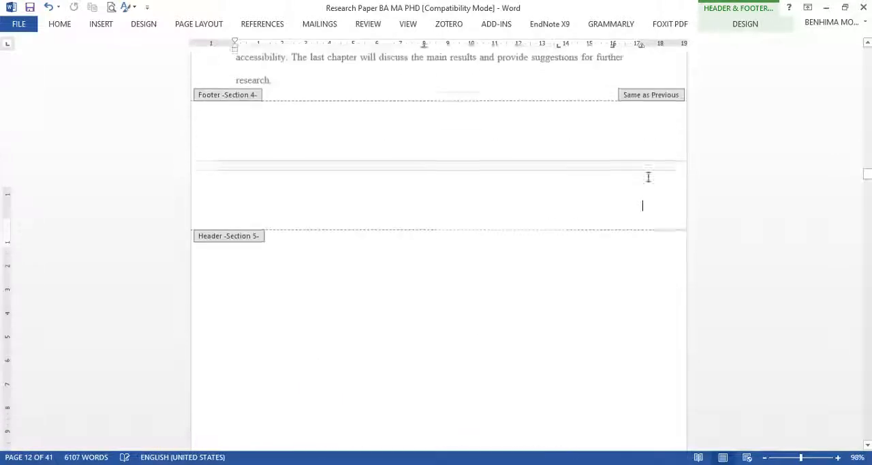
scroll(660, 243, "down", 12)
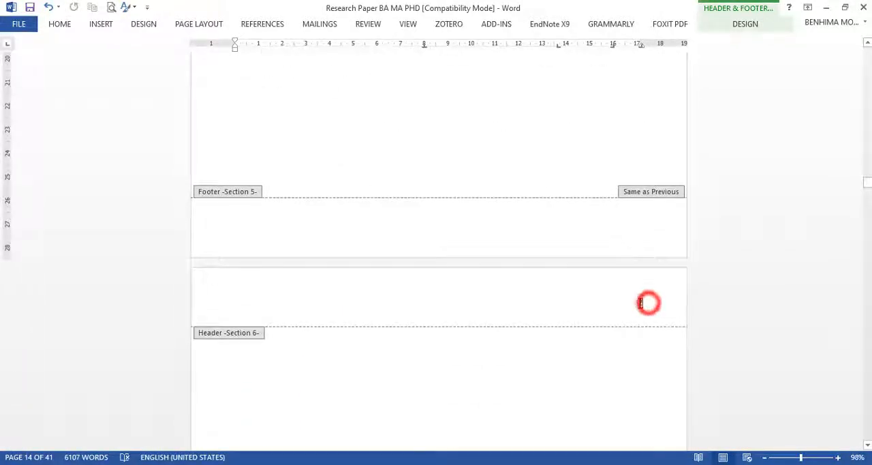
double_click(640, 303)
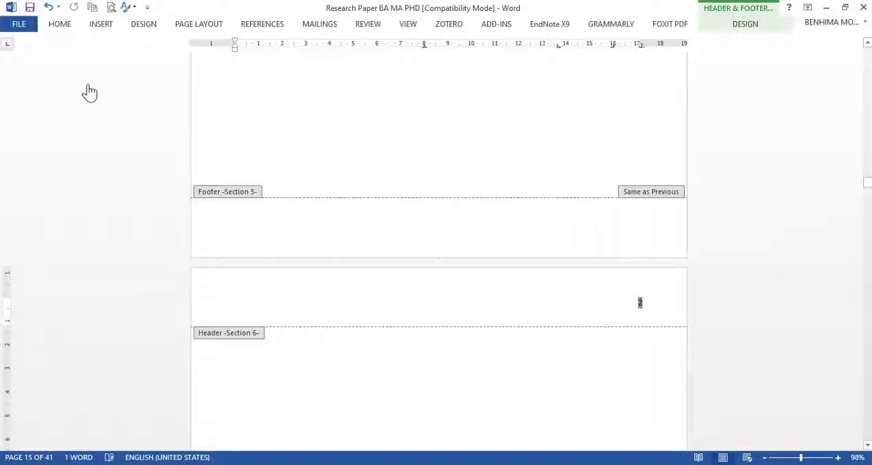
left_click(100, 24)
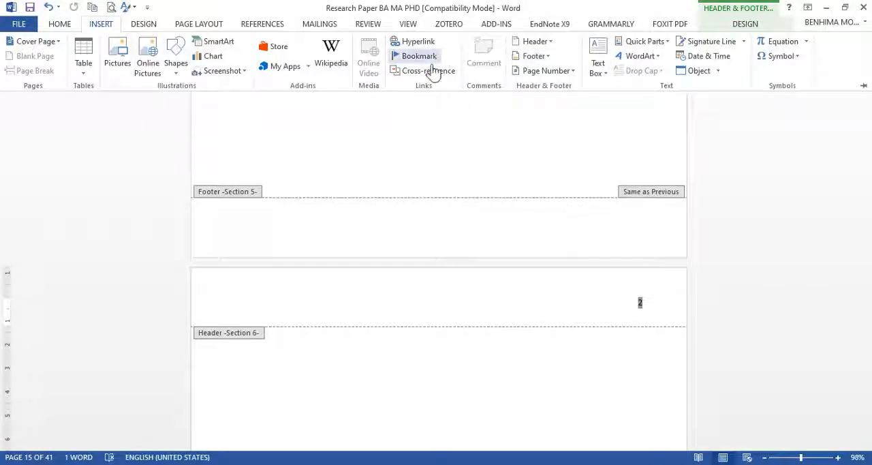
left_click(563, 72)
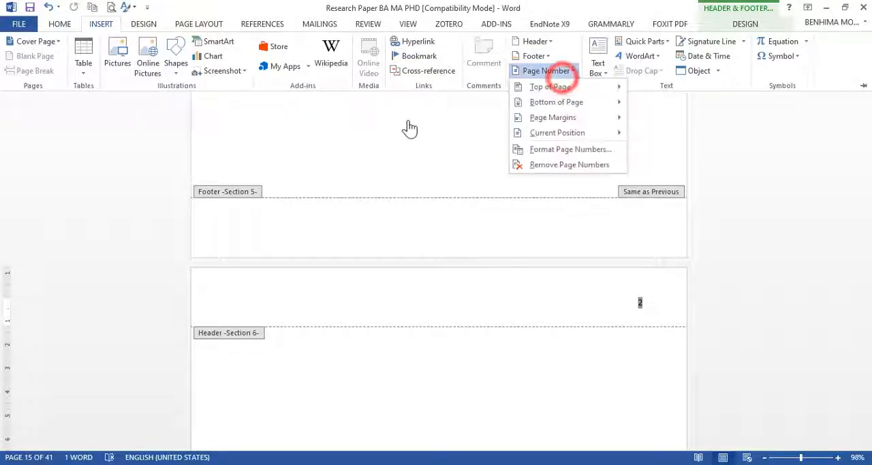
left_click(536, 150)
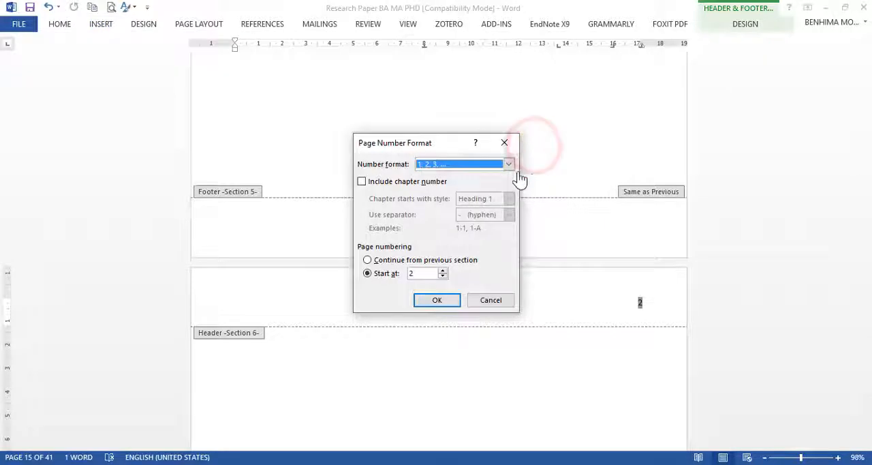
left_click(443, 271)
left_click(436, 300)
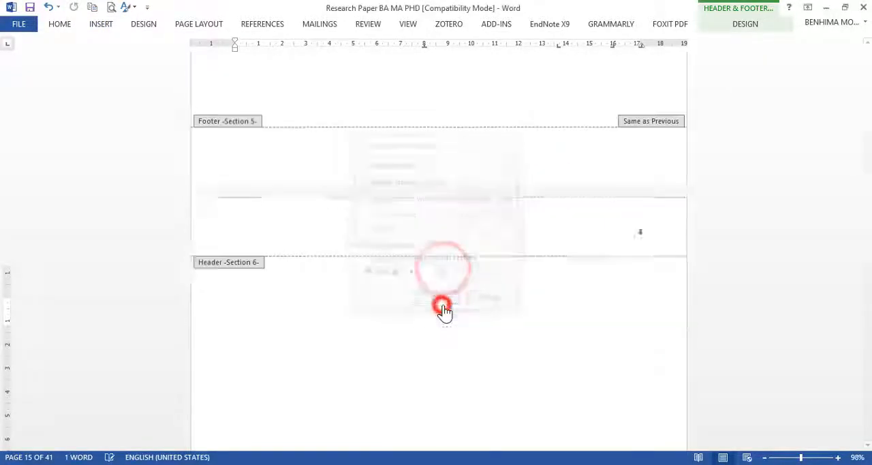
Step: Set the Section 6 page numbering to start at 5 and return to the document body
scroll(574, 228, "up", 10)
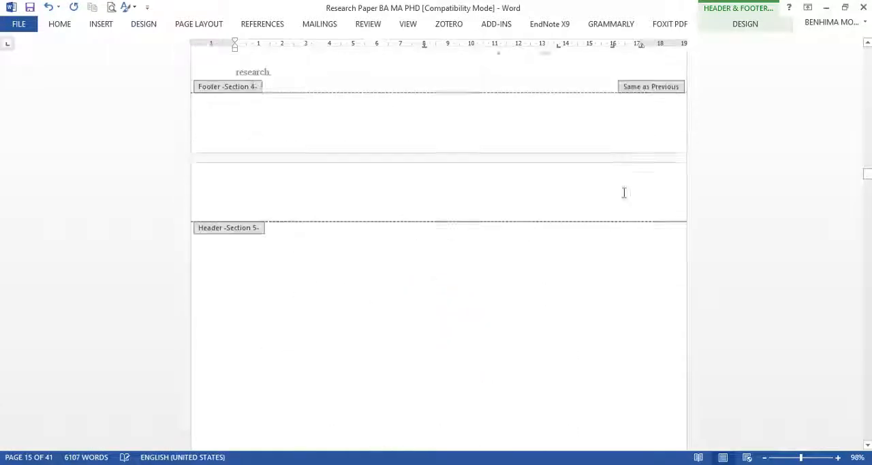
scroll(624, 193, "up", 10)
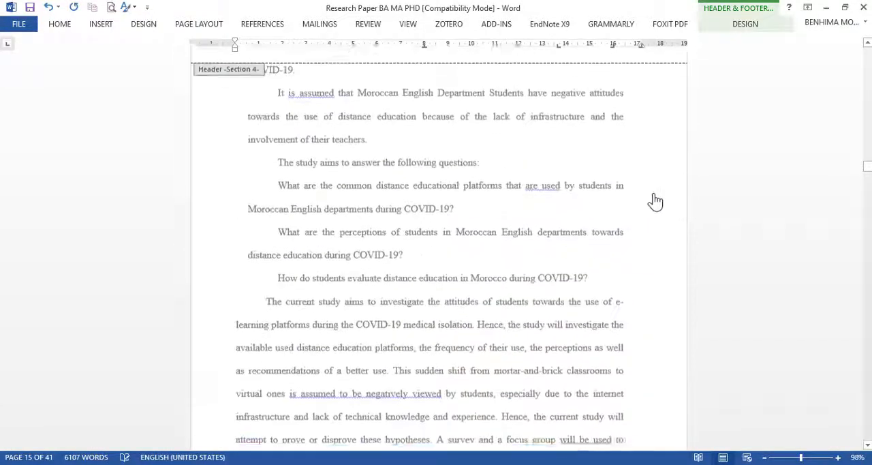
scroll(655, 201, "up", 4)
scroll(656, 253, "down", 15)
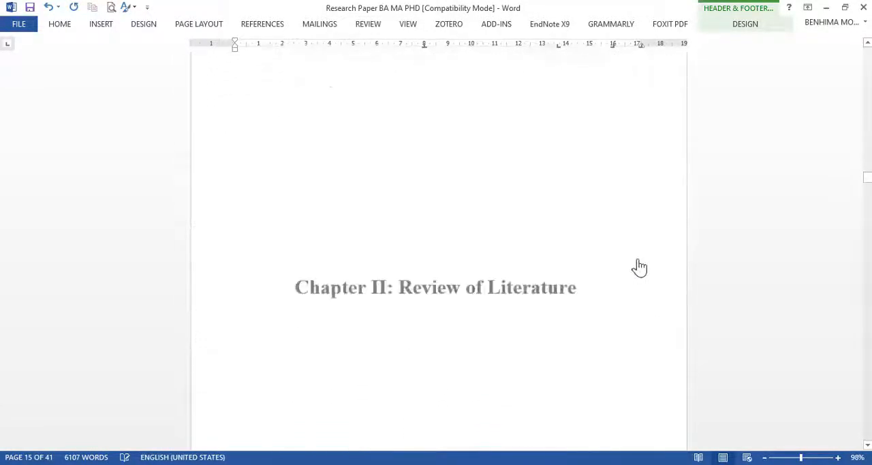
scroll(639, 267, "down", 8)
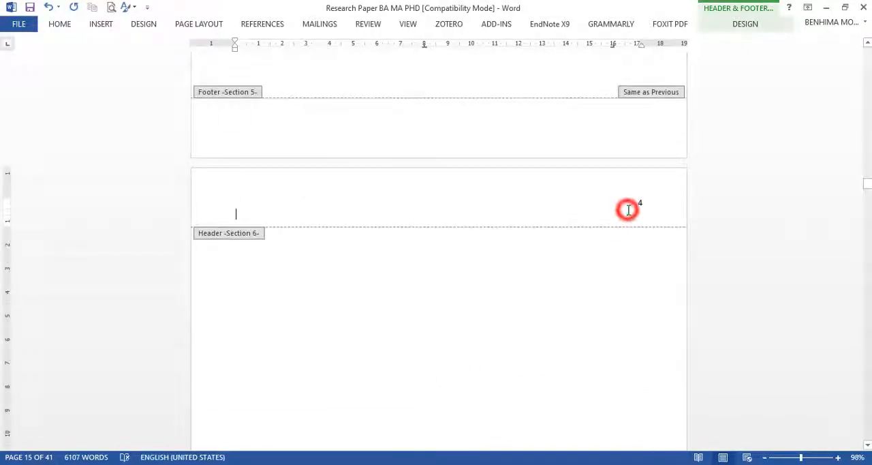
left_click(628, 209)
left_click(100, 24)
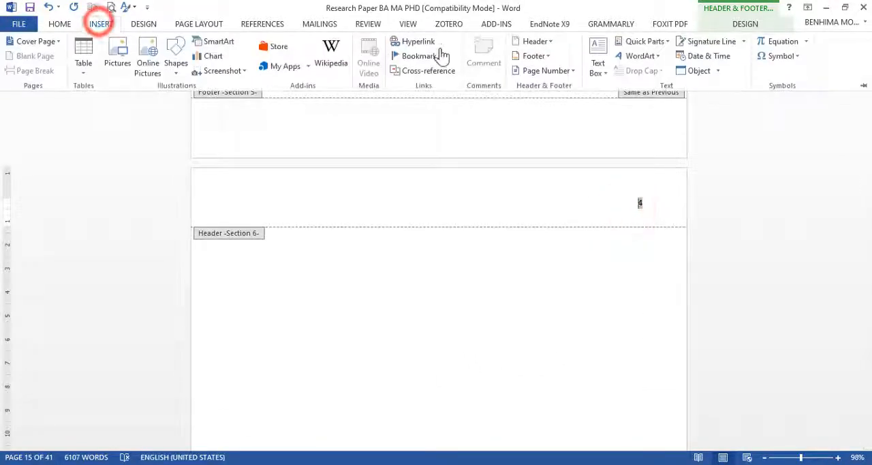
left_click(549, 74)
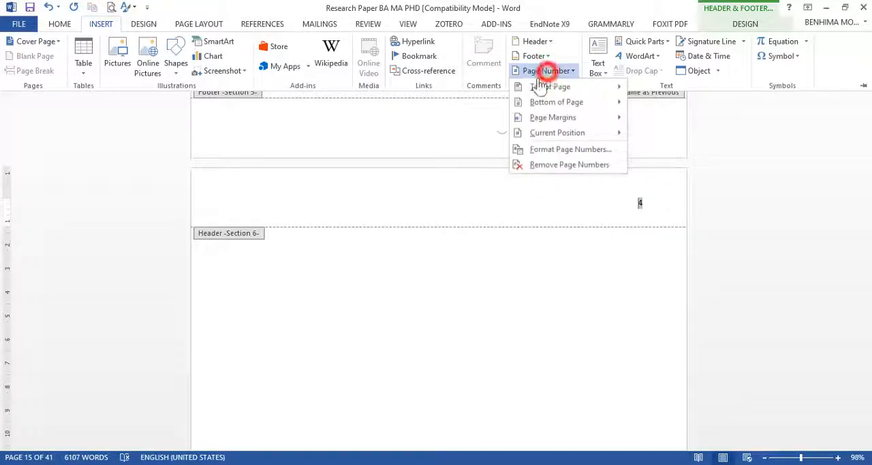
left_click(530, 148)
left_click(441, 270)
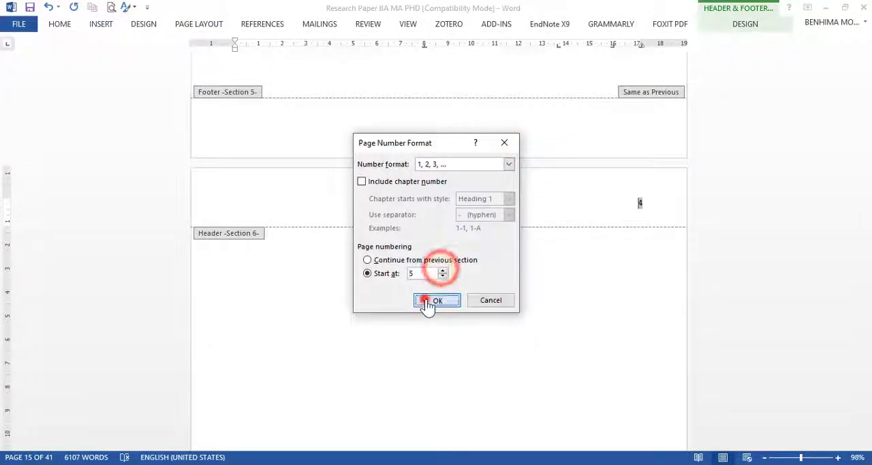
left_click(426, 299)
double_click(488, 292)
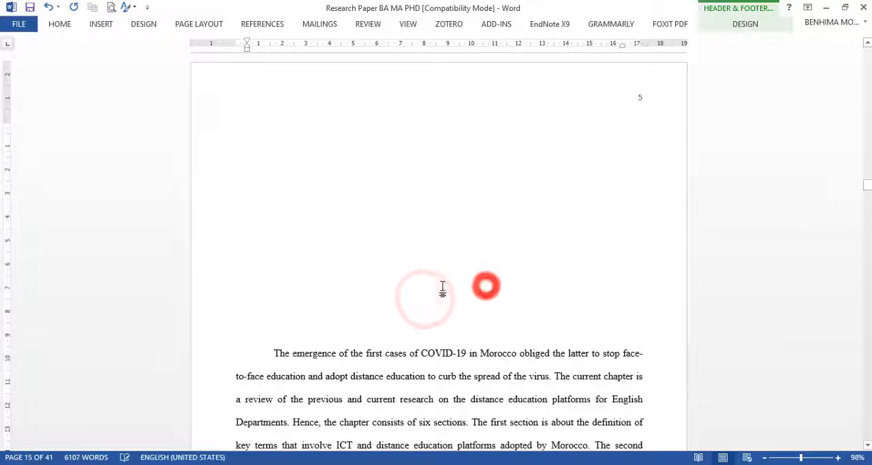
Step: Delete the block of empty lines above the opening paragraph of the Chapter II text
left_click(269, 329)
left_click_drag(269, 328, 238, 126)
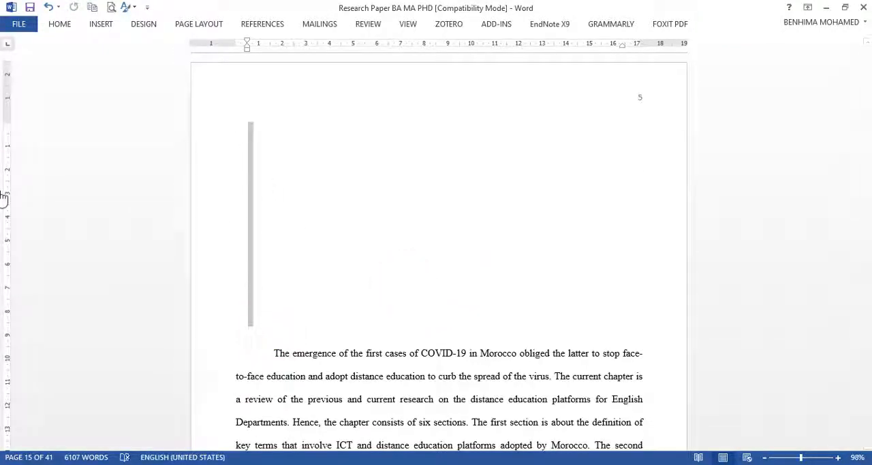
key("Delete")
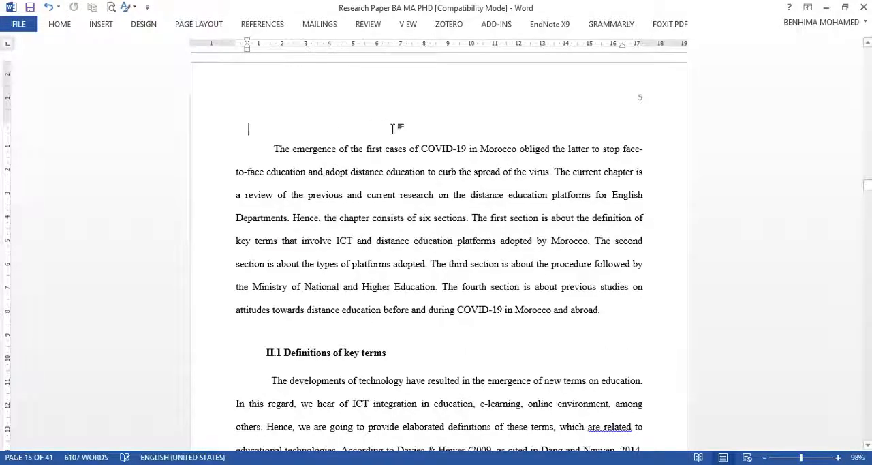
Step: Check the page numbers from the end of Chapter I through the Chapter II title page at a reduced zoom
scroll(392, 130, "up", 10)
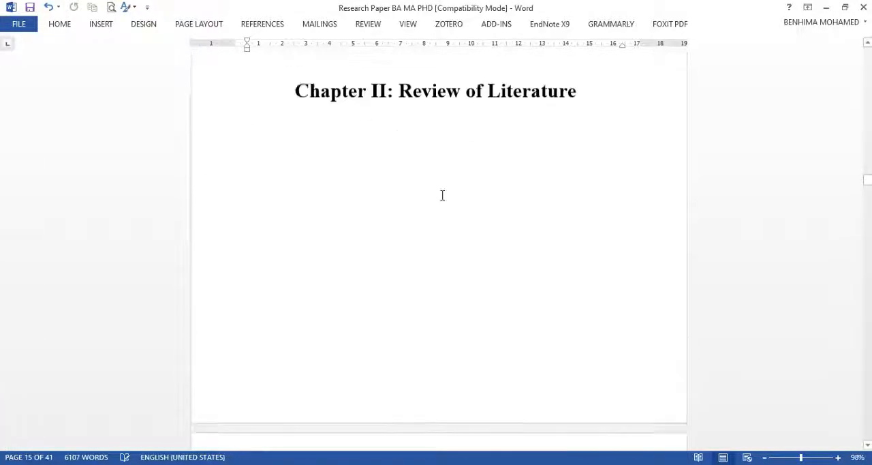
left_click(764, 457)
left_click(764, 457)
left_click(765, 457)
left_click(764, 457)
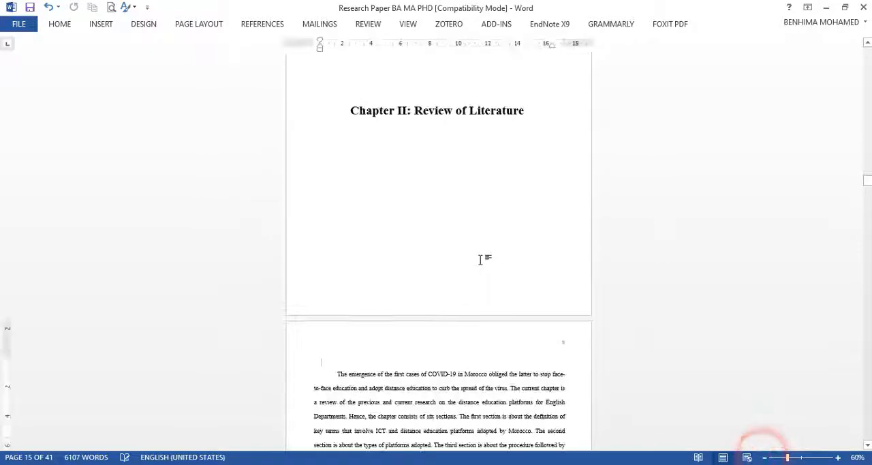
scroll(481, 256, "up", 15)
scroll(571, 168, "up", 3)
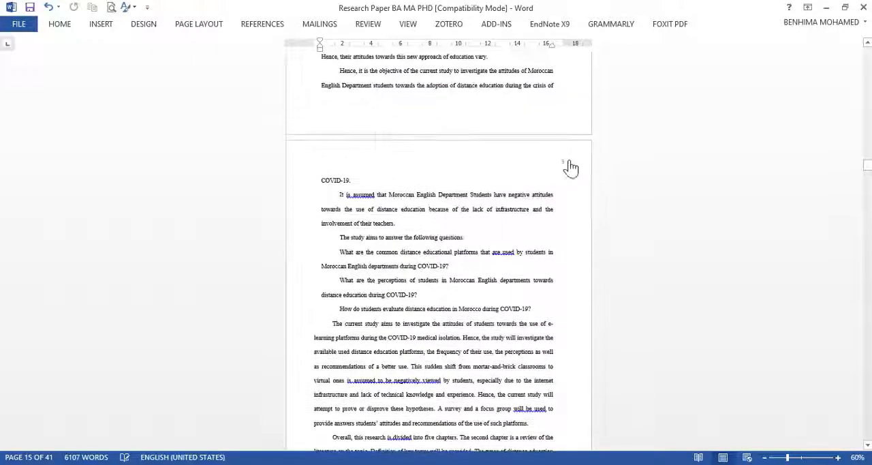
scroll(466, 251, "down", 15)
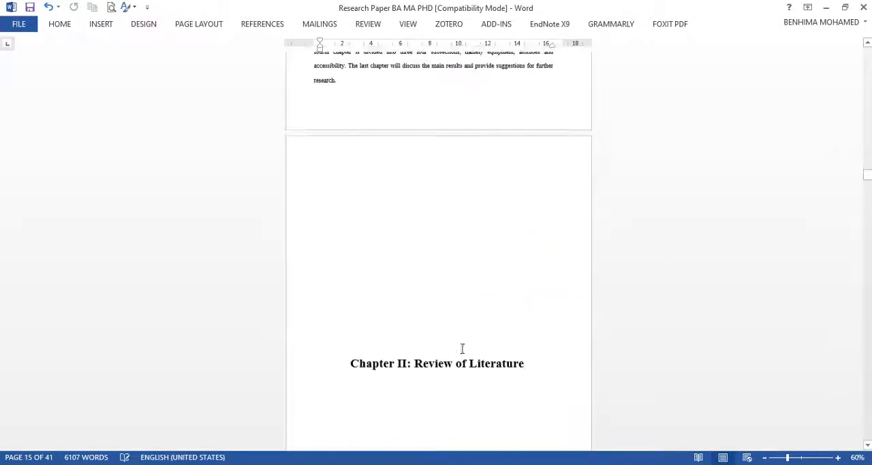
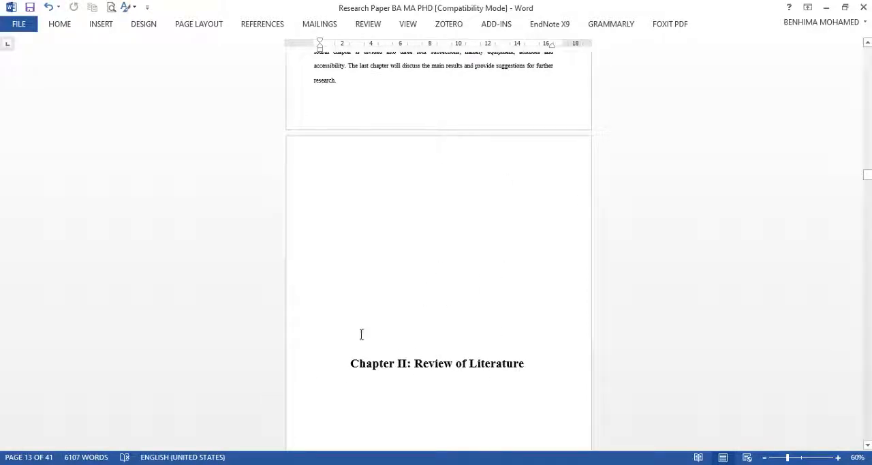
Step: Insert a next-page section break at the end of the Chapter II text, before the Chapter III: Methodology title page
scroll(434, 318, "down", 2)
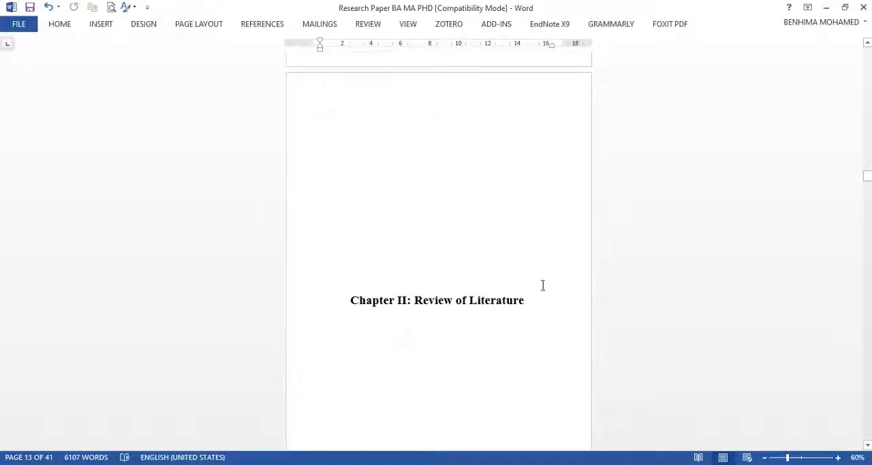
scroll(525, 133, "down", 10)
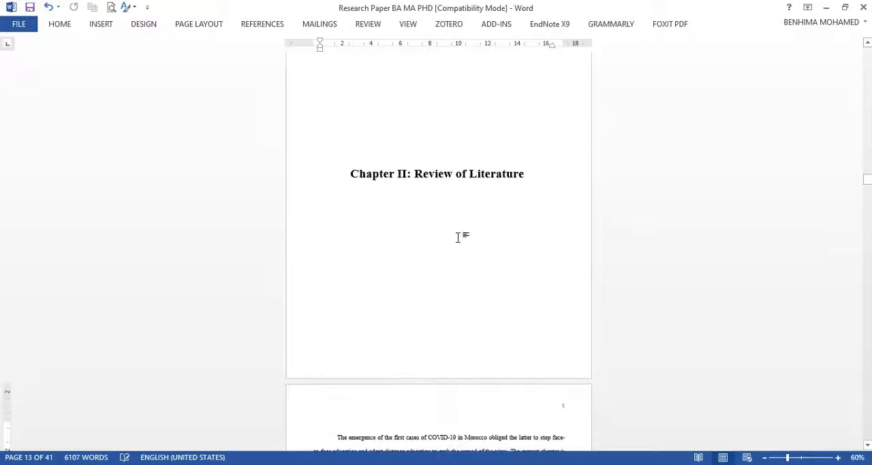
scroll(459, 237, "down", 20)
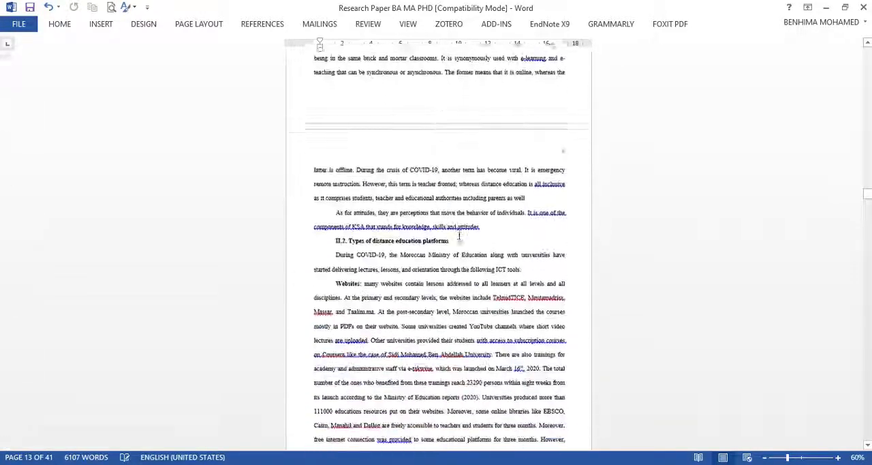
scroll(459, 237, "down", 20)
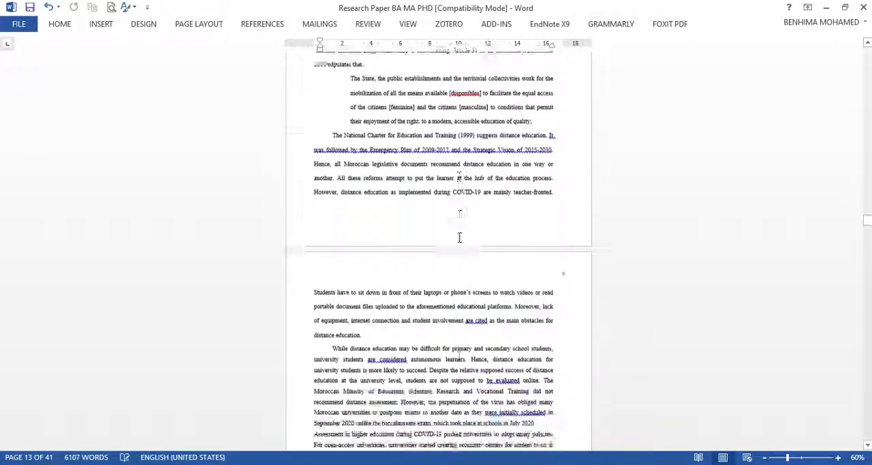
scroll(460, 242, "down", 20)
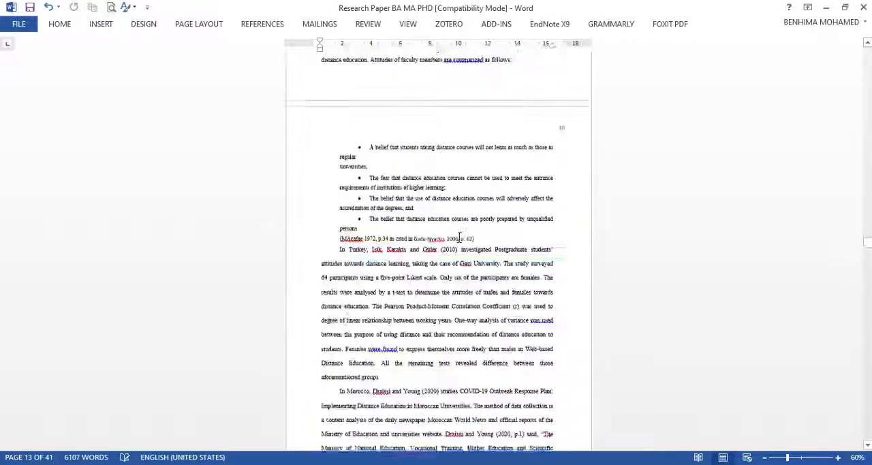
scroll(459, 237, "down", 15)
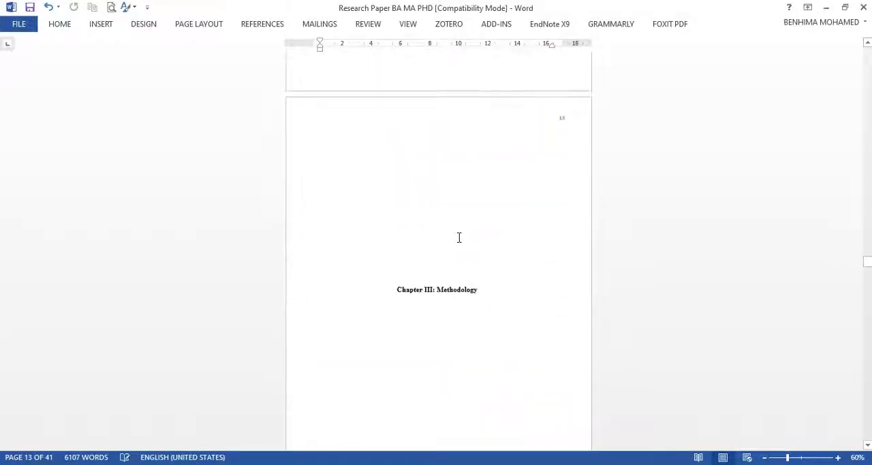
scroll(455, 249, "up", 2)
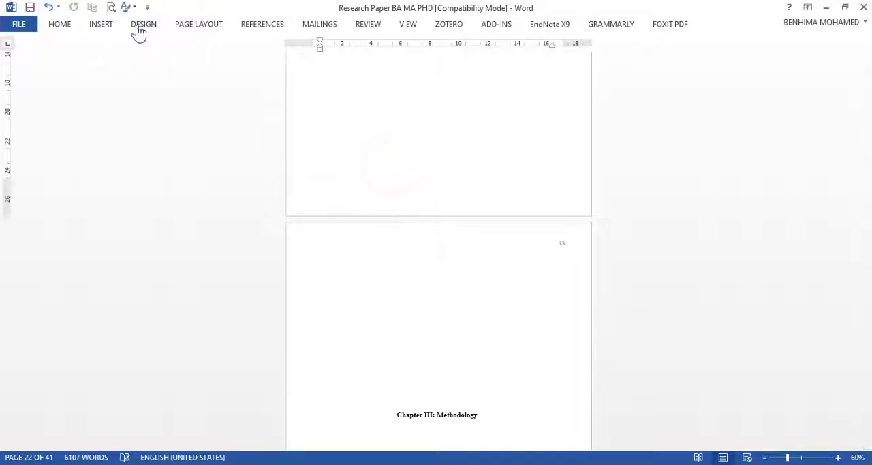
left_click(202, 25)
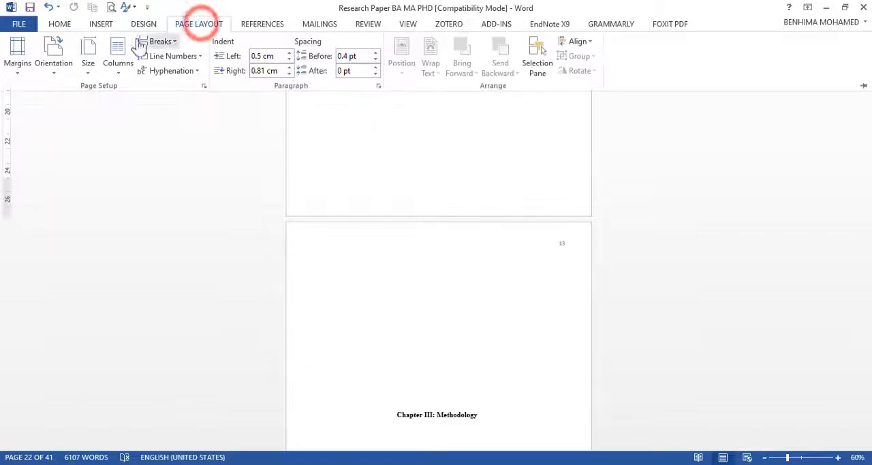
left_click(170, 42)
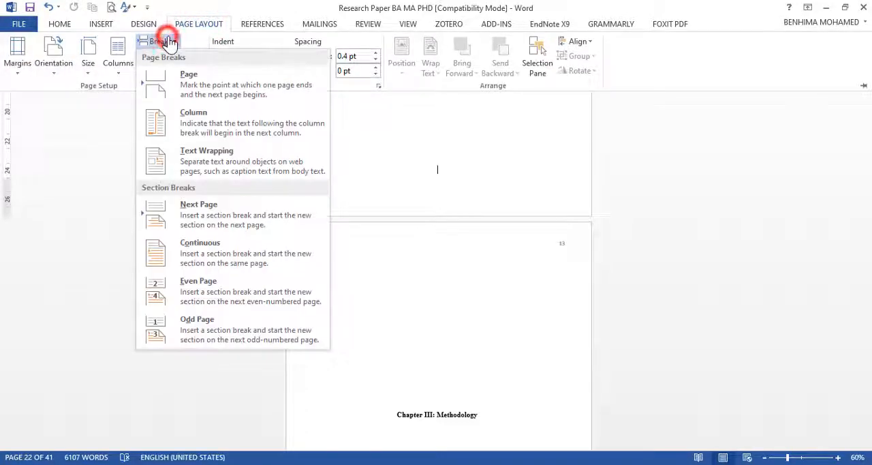
left_click(192, 212)
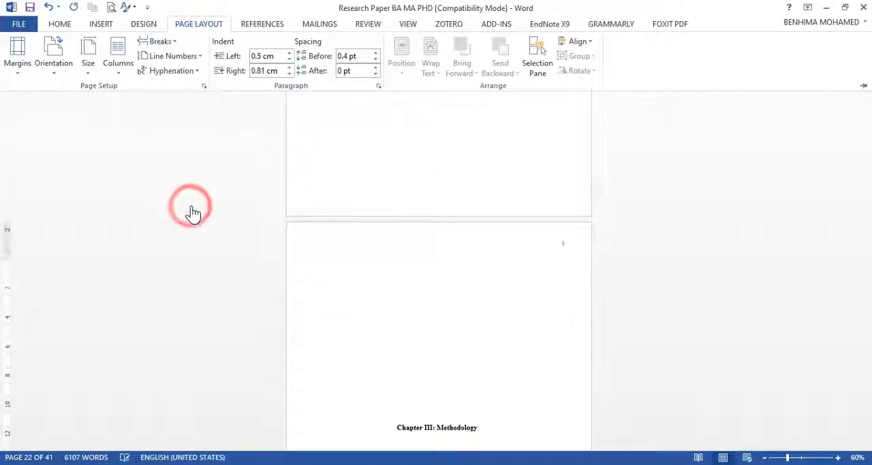
Step: Insert a next-page section break below the Chapter III: Methodology title, separating the title page from the chapter text
scroll(409, 256, "down", 3)
left_click(422, 230)
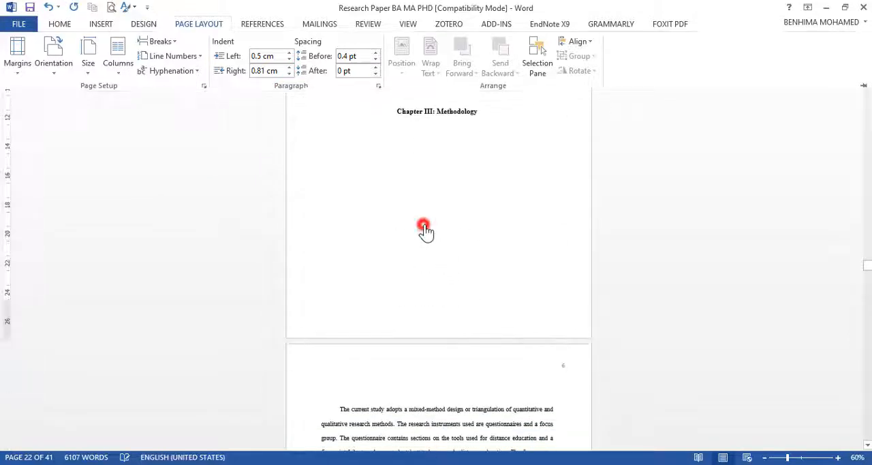
left_click(446, 189)
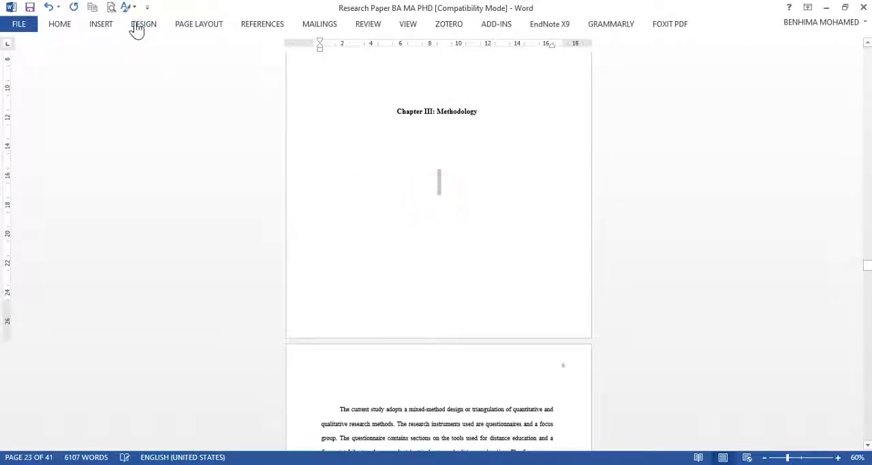
left_click(195, 30)
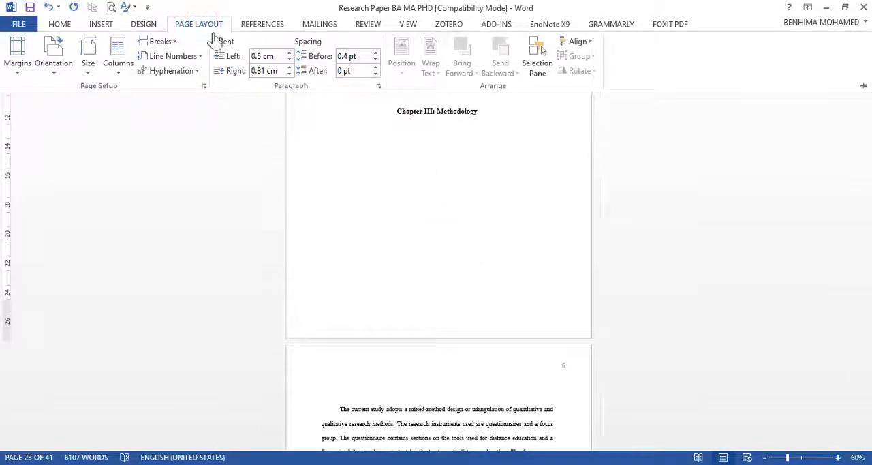
left_click(162, 42)
left_click(167, 208)
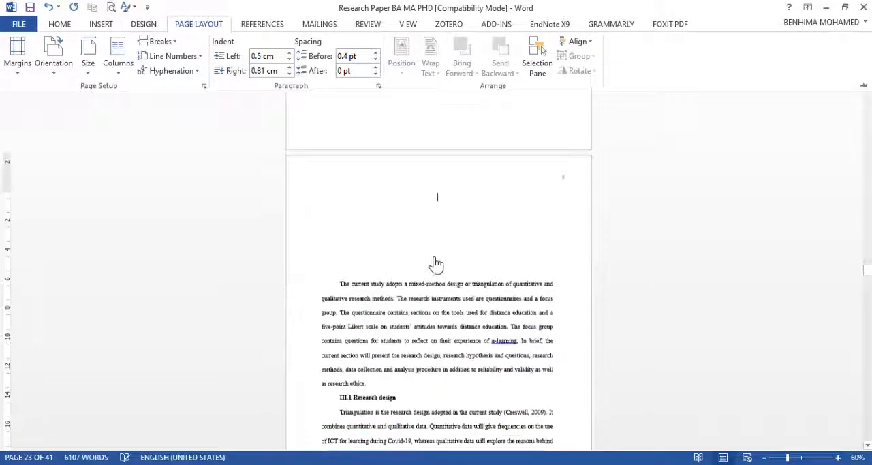
Step: Unlink the Section 8 header on the first page of the Chapter III text from the previous section
left_click(436, 264)
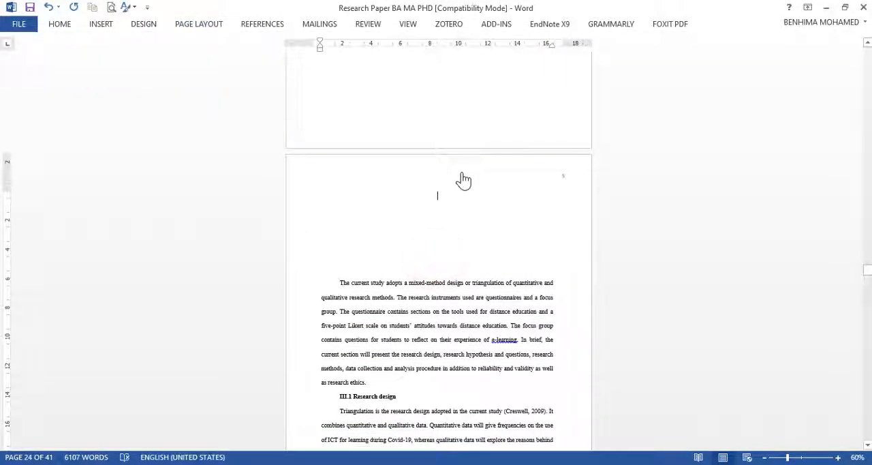
double_click(457, 173)
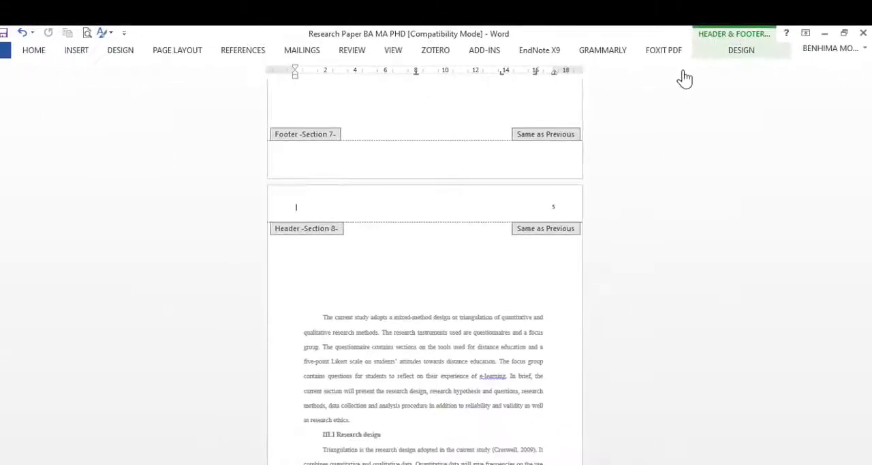
left_click(743, 56)
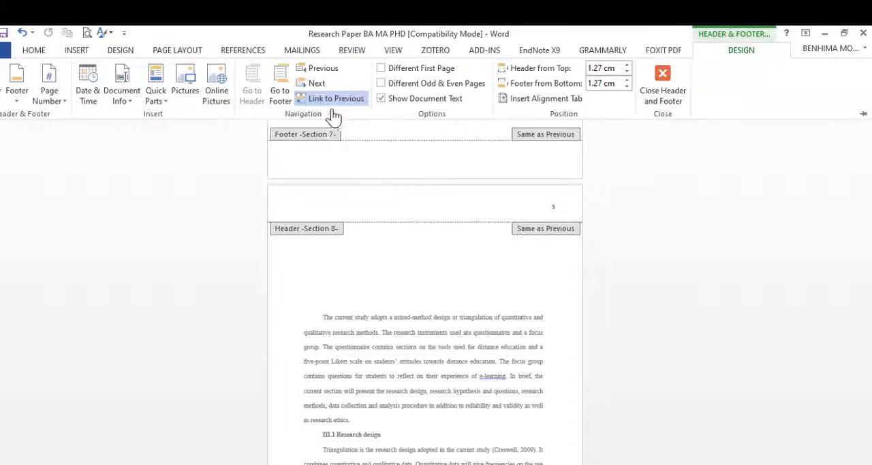
left_click(354, 71)
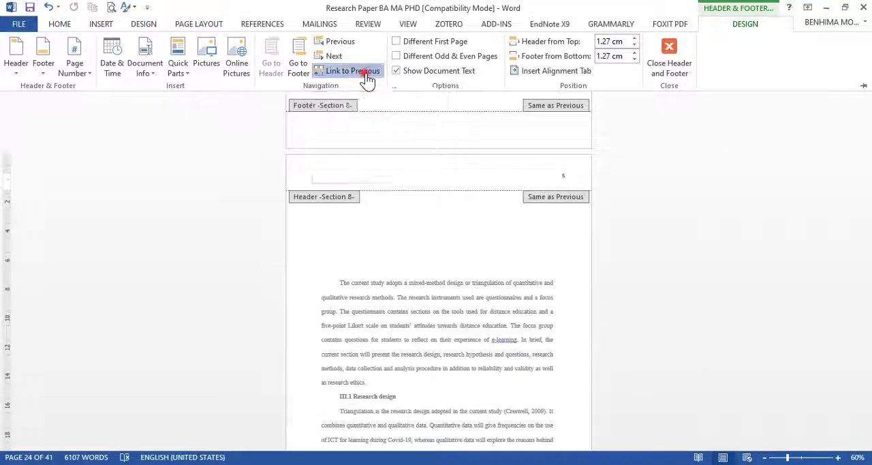
Step: Unlink the Section 7 header on the Chapter III title page from the previous section
scroll(418, 152, "down", 1)
scroll(506, 154, "up", 6)
scroll(510, 154, "up", 3)
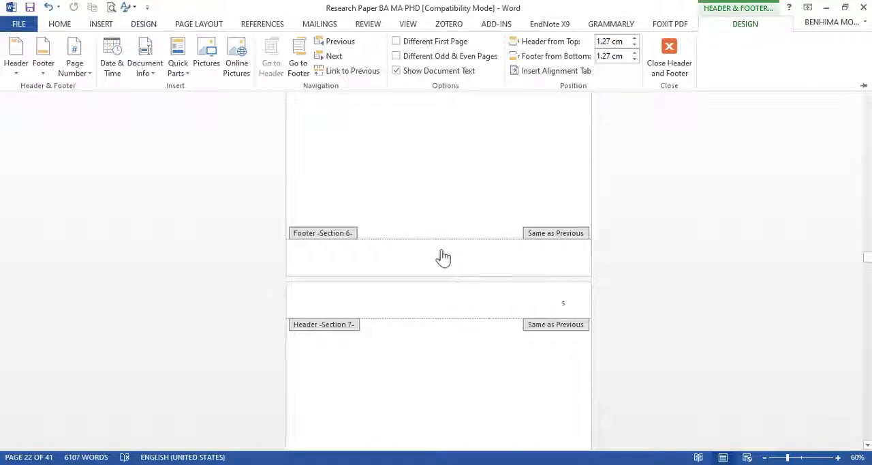
scroll(520, 263, "up", 5)
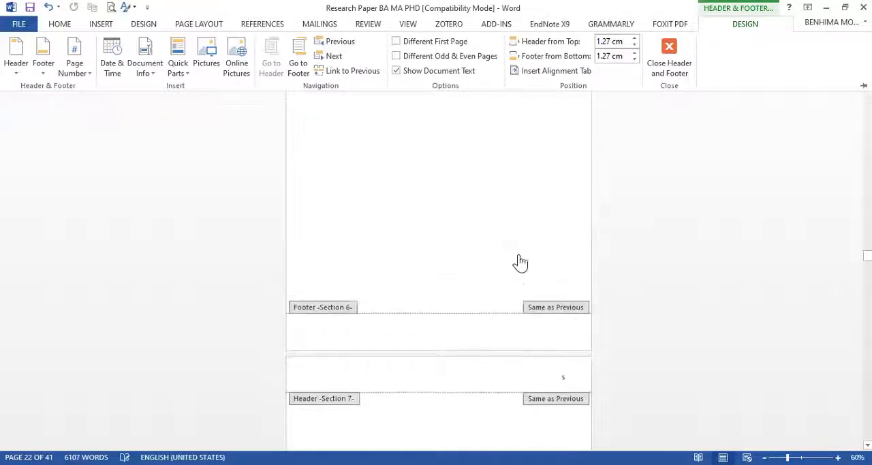
scroll(517, 176, "down", 5)
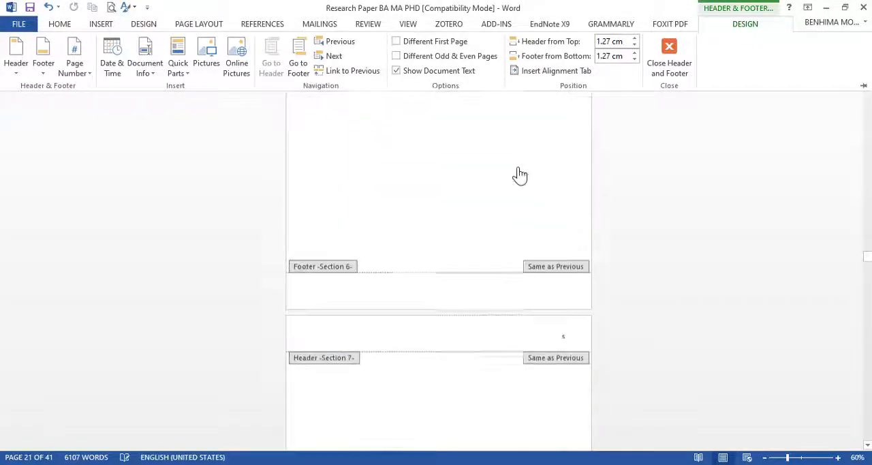
left_click(557, 301)
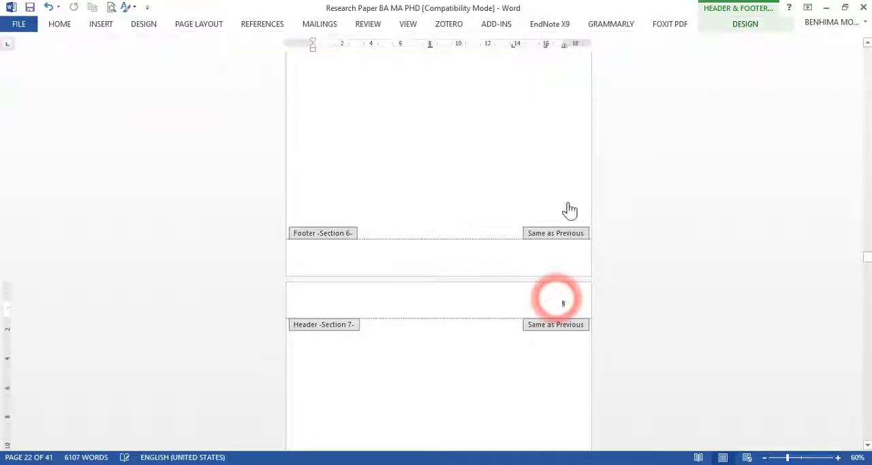
left_click(736, 26)
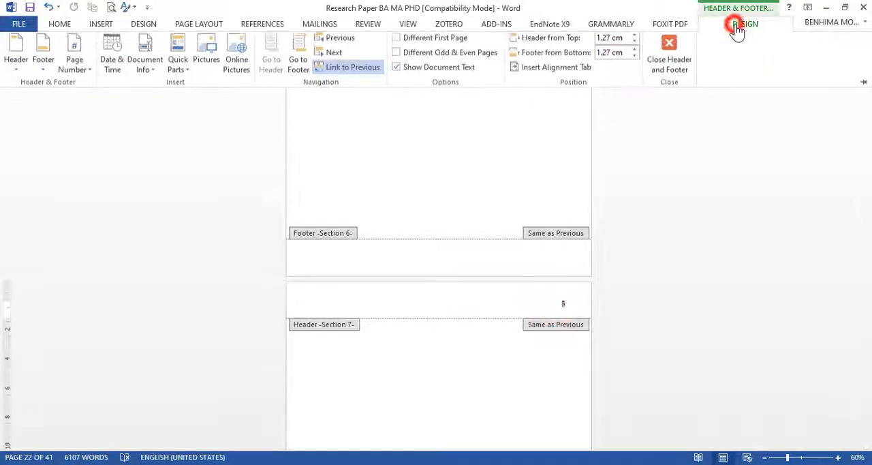
left_click(354, 71)
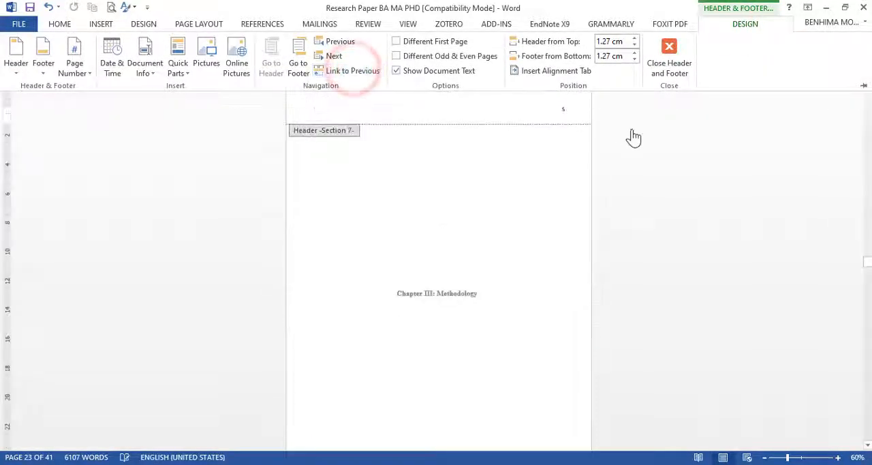
Step: Delete the page number from the Section 7 header on the Chapter III title page and return to the document body
scroll(413, 142, "up", 3)
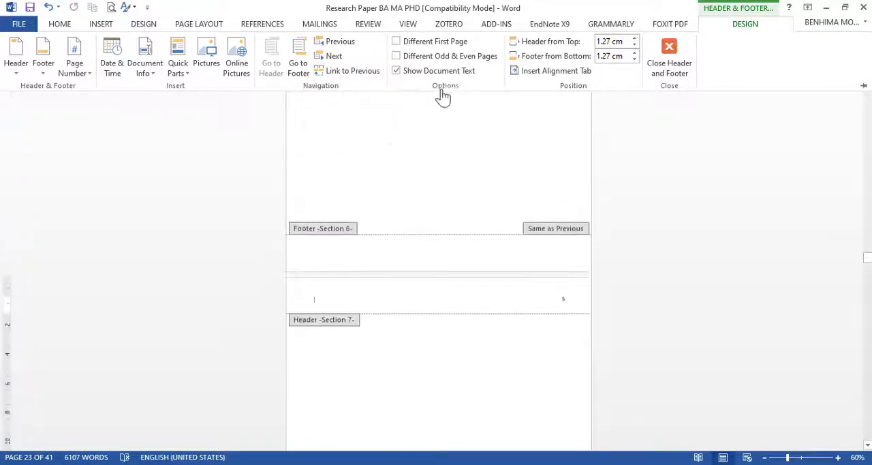
scroll(443, 191, "down", 4)
scroll(409, 334, "down", 4)
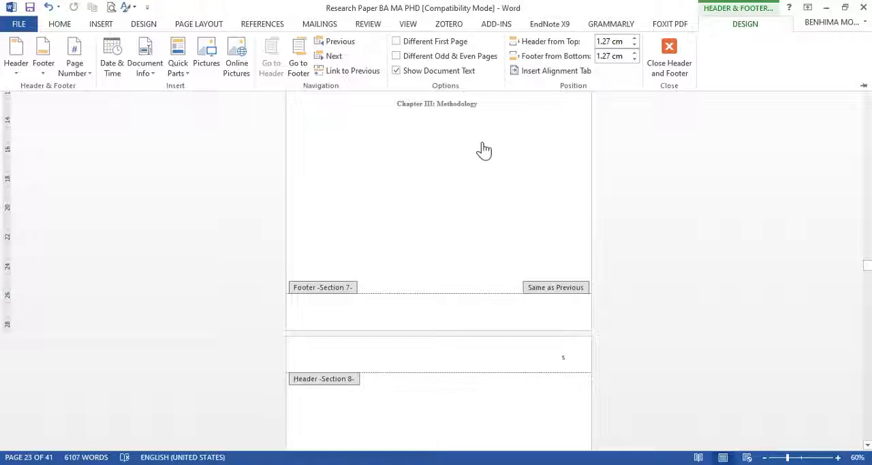
scroll(436, 217, "up", 8)
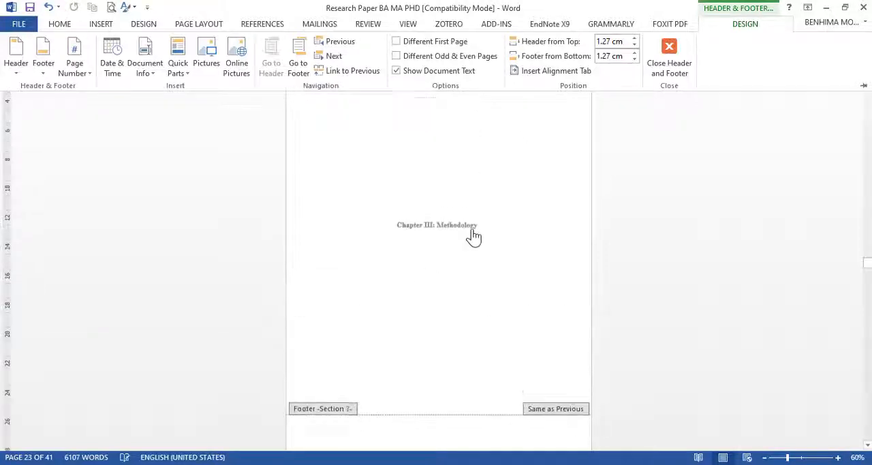
left_click(564, 175)
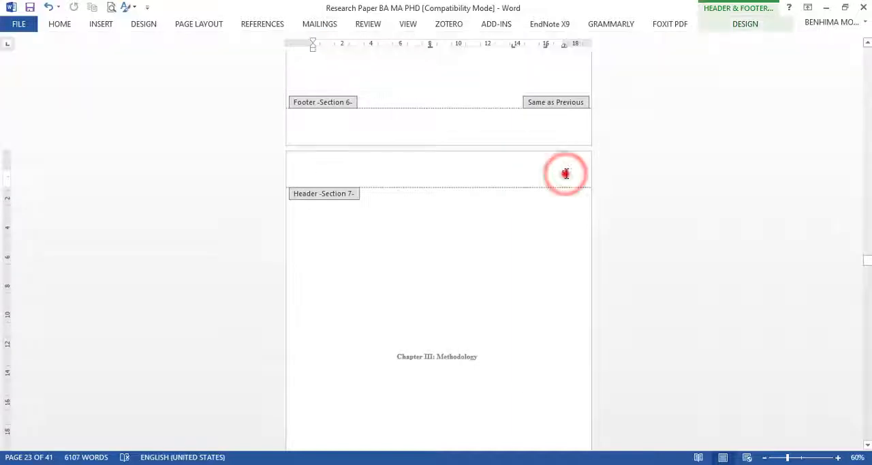
left_click_drag(565, 174, 554, 173)
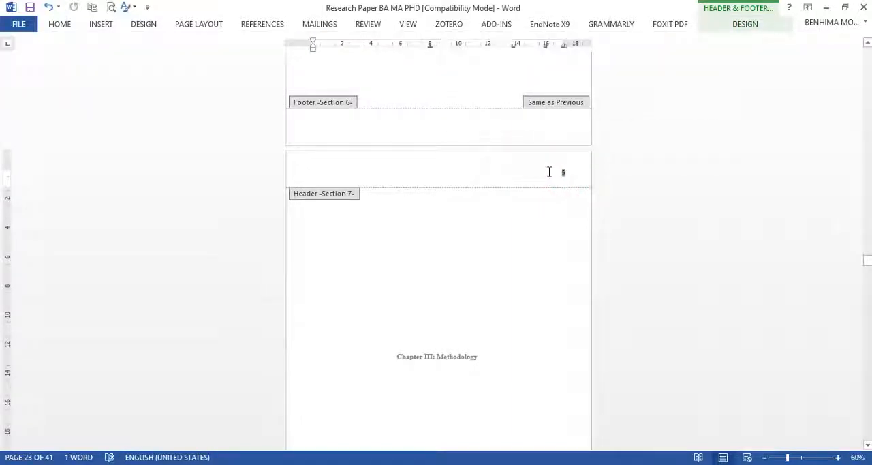
double_click(430, 276)
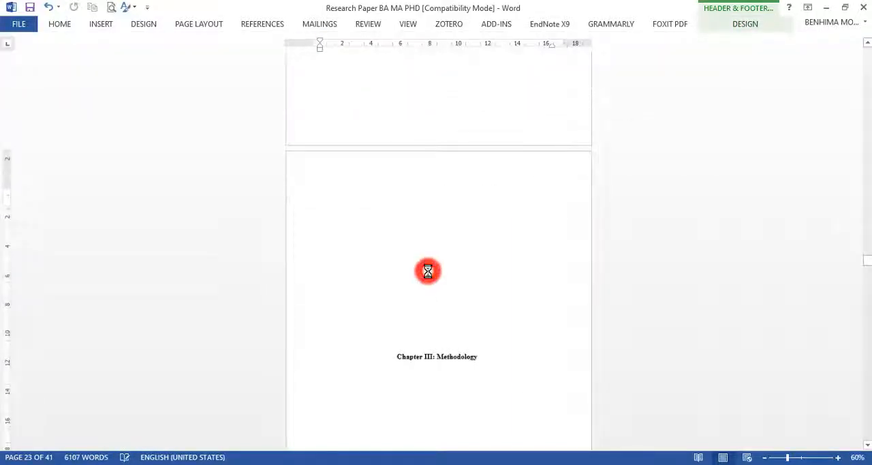
Step: Check the page numbers from the end of Chapter II through the first page of the Chapter III text at 80% zoom
scroll(429, 274, "up", 5)
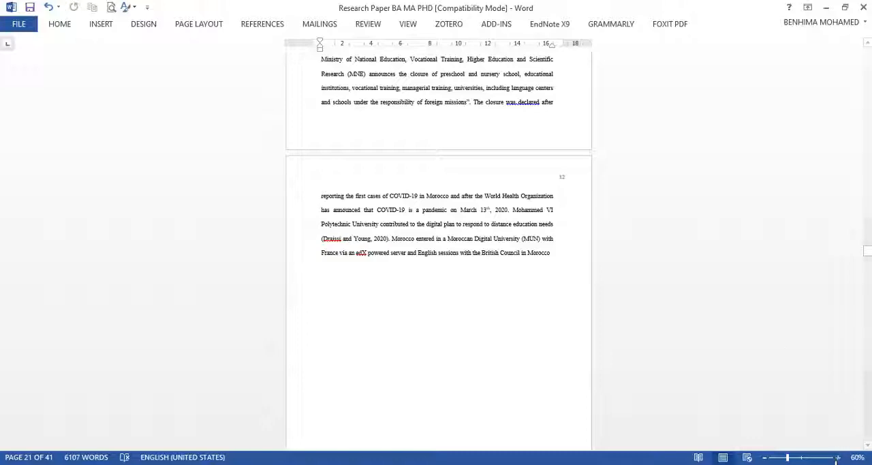
left_click(837, 457)
left_click(837, 458)
scroll(504, 259, "down", 5)
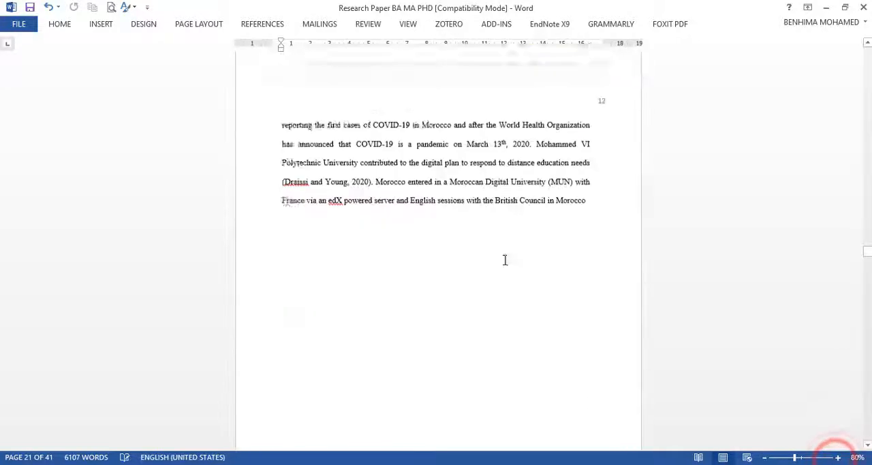
scroll(494, 250, "down", 8)
scroll(542, 121, "up", 2)
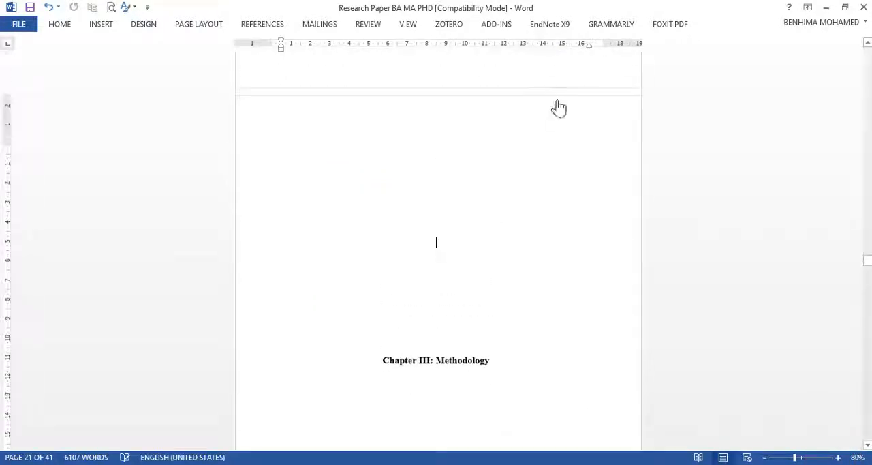
scroll(600, 147, "down", 10)
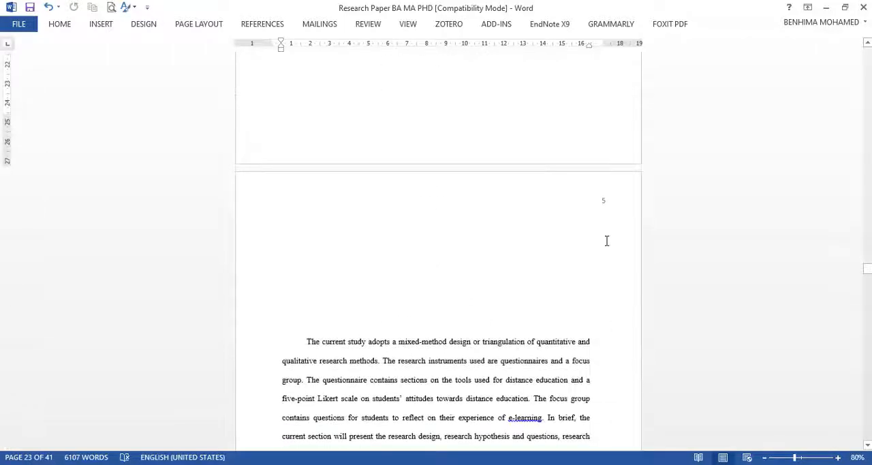
Step: Set the page numbering of the Section 8 Chapter III text to start at 14 and return to the document body
double_click(585, 196)
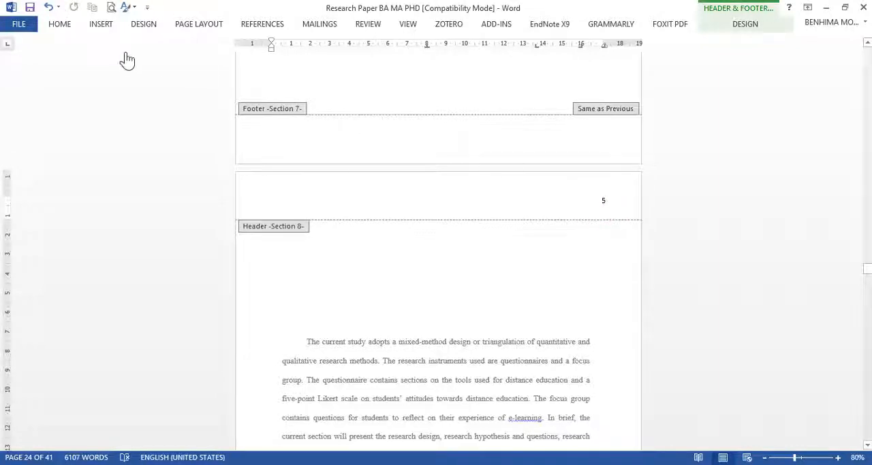
left_click(100, 24)
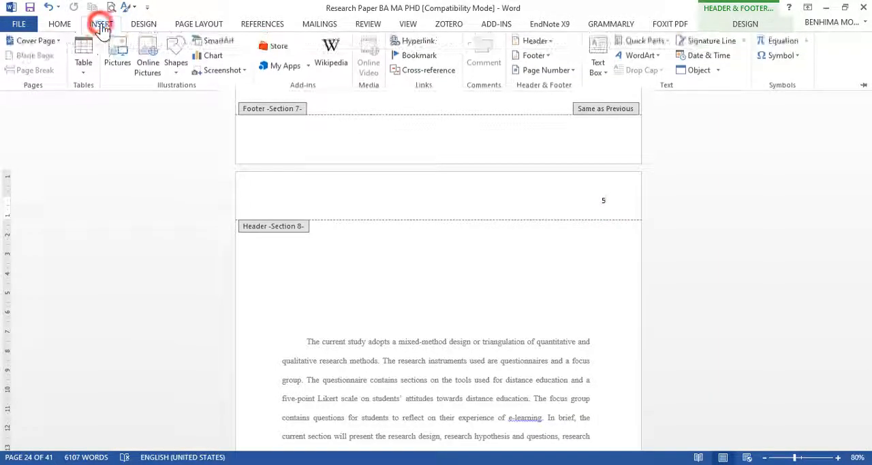
left_click(548, 71)
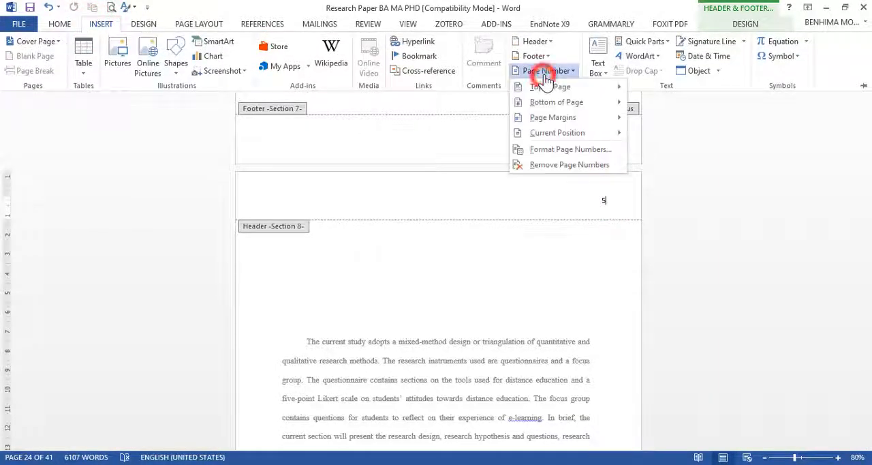
left_click(559, 149)
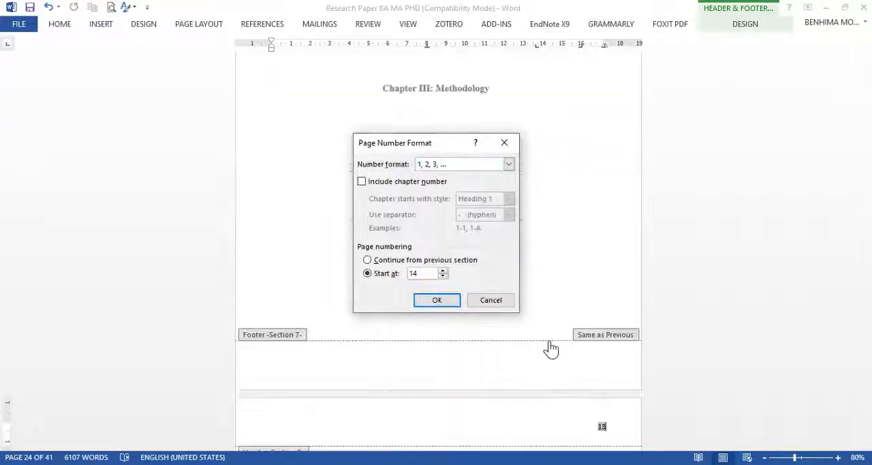
left_click(434, 299)
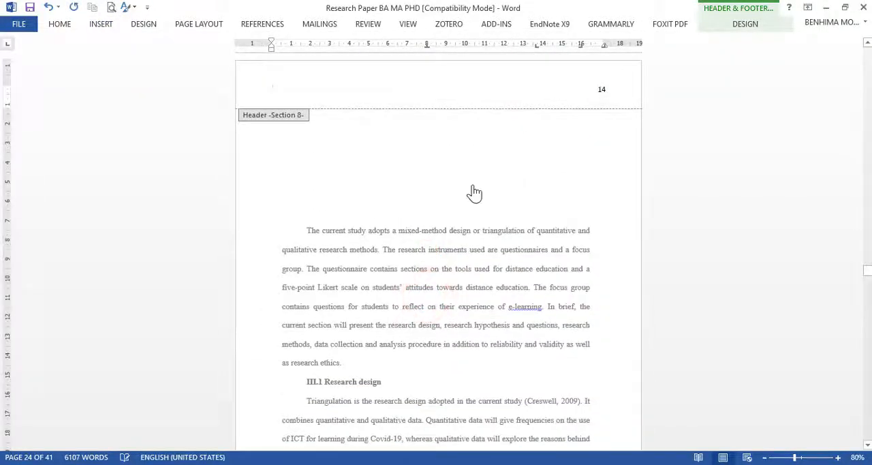
scroll(475, 193, "down", 5)
scroll(475, 193, "down", 10)
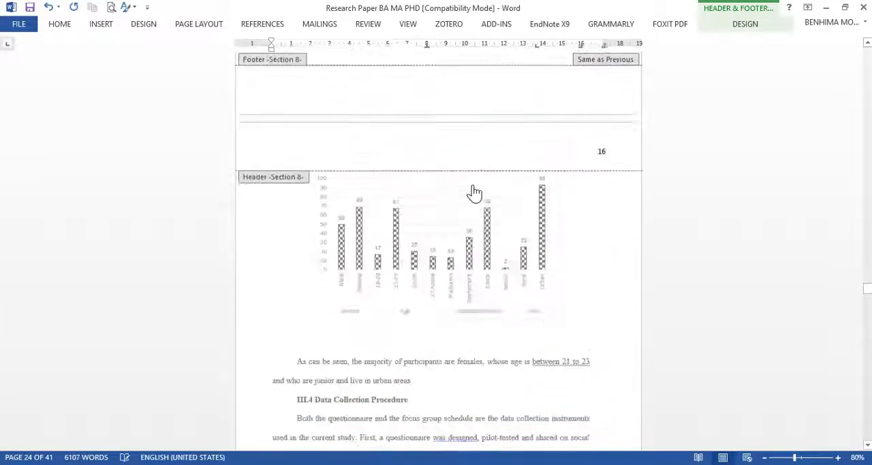
scroll(475, 192, "down", 10)
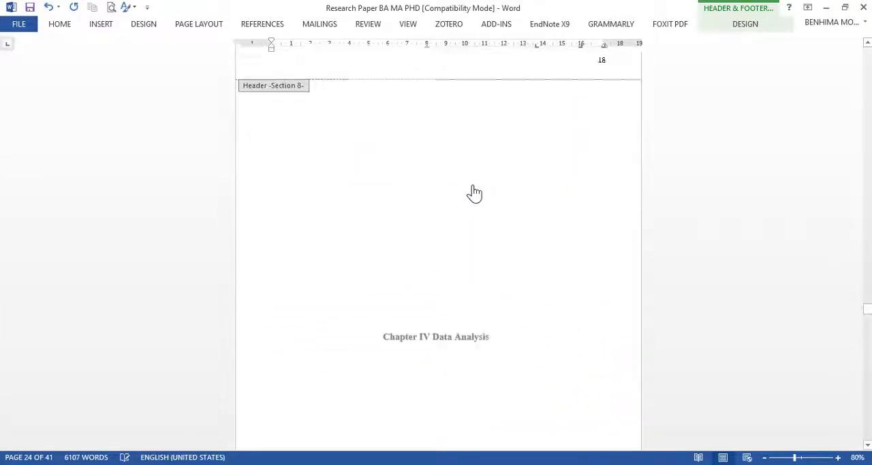
double_click(457, 147)
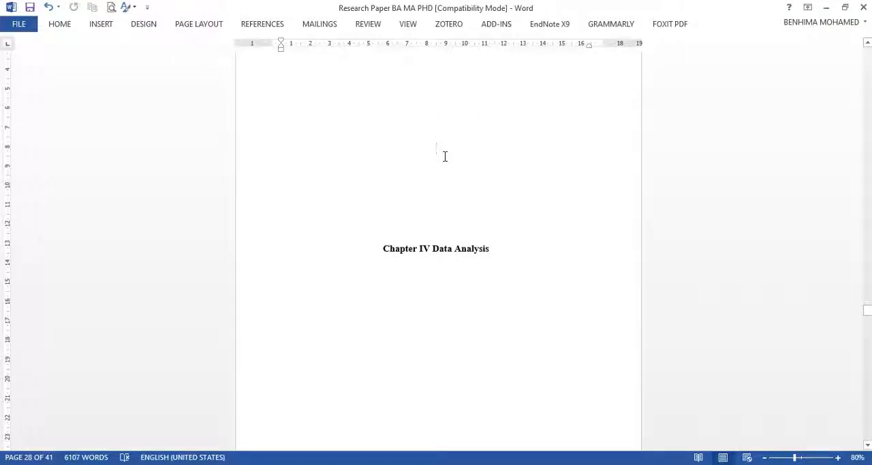
Step: Insert a Next Page section break above the Chapter IV Data Analysis title
scroll(421, 163, "up", 5)
scroll(459, 239, "down", 3)
scroll(459, 239, "up", 4)
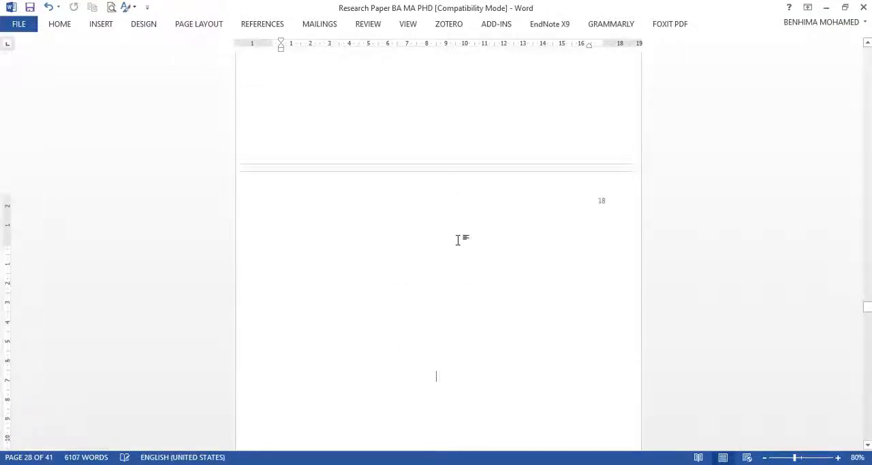
scroll(458, 239, "up", 1)
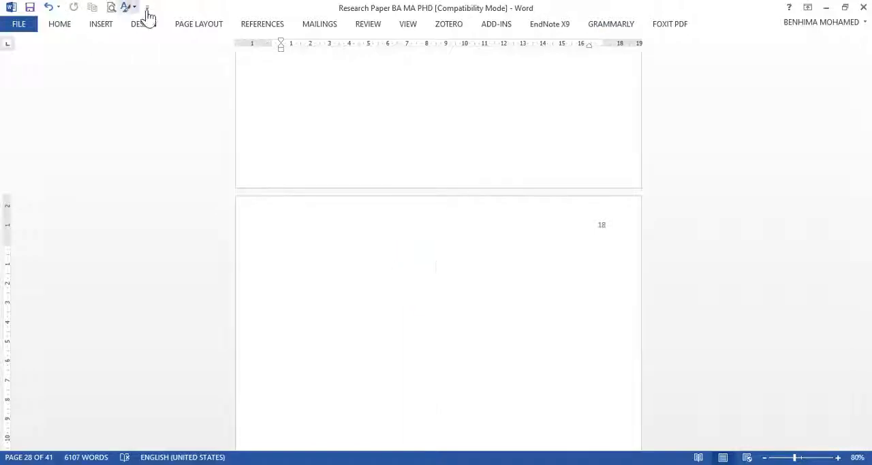
left_click(186, 29)
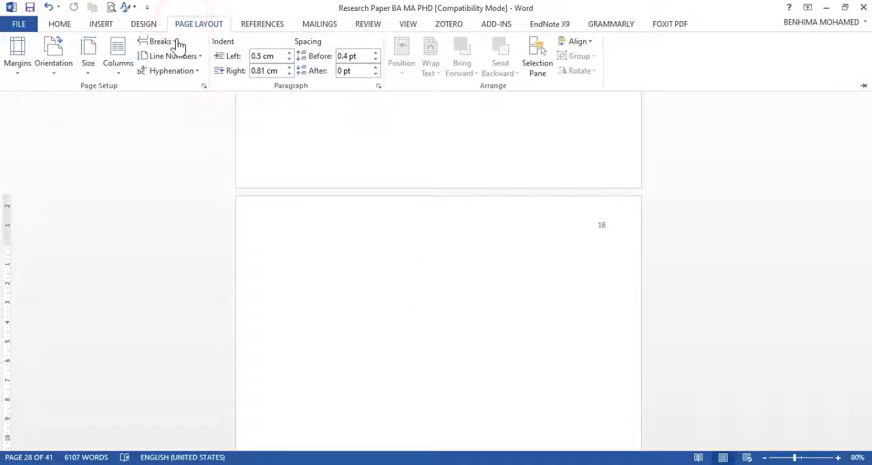
left_click(176, 42)
left_click(204, 219)
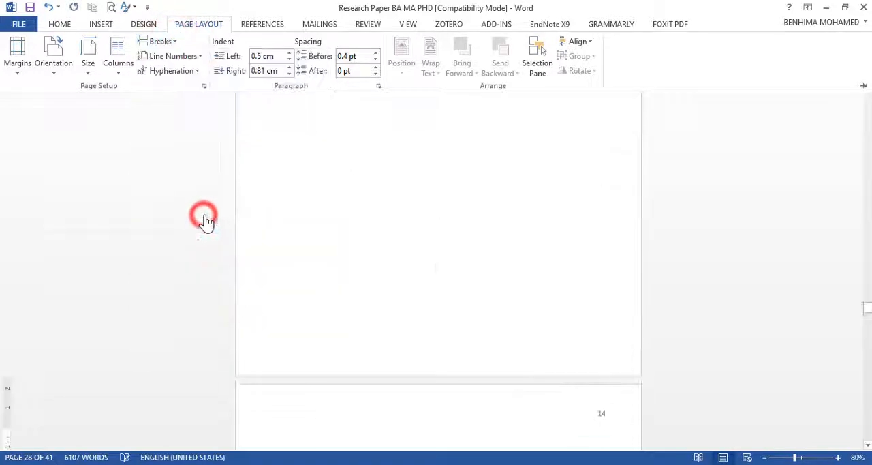
Step: Insert a Next Page section break below the Chapter IV Data Analysis title to separate it from the chapter text
scroll(325, 198, "down", 12)
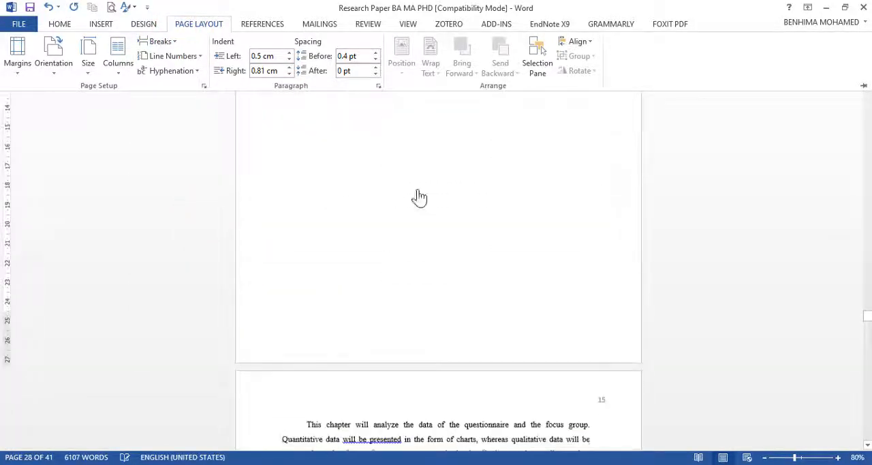
scroll(425, 183, "up", 10)
left_click(441, 271)
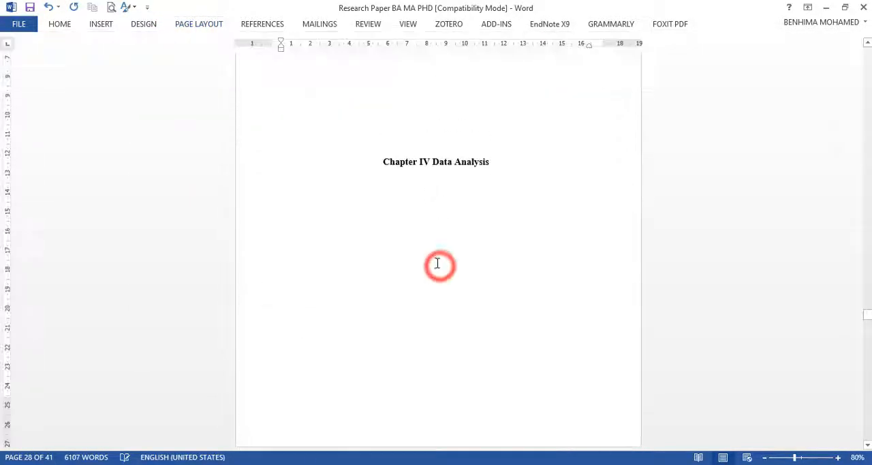
left_click(190, 27)
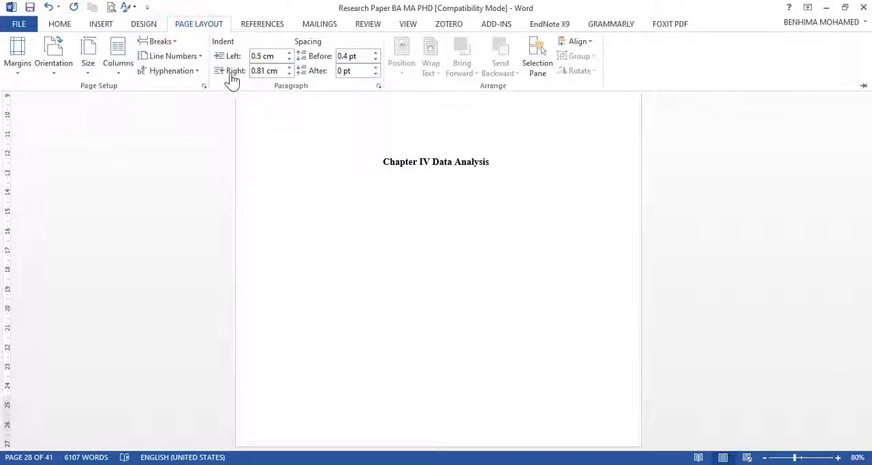
left_click(161, 42)
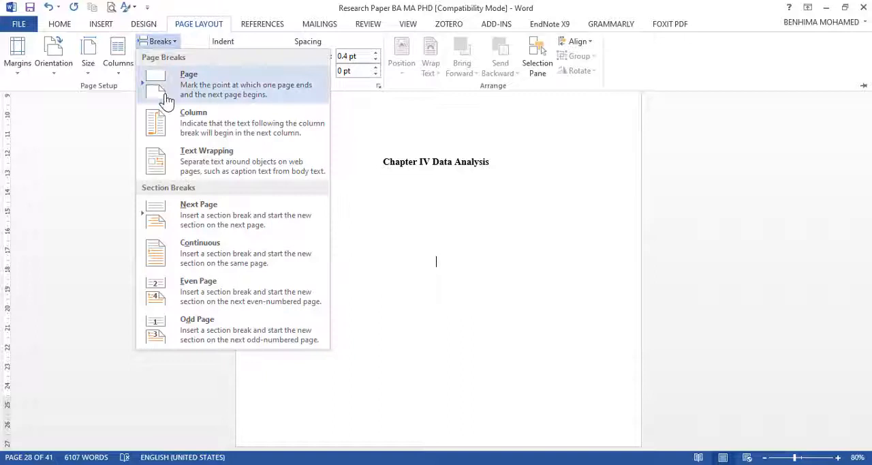
left_click(184, 199)
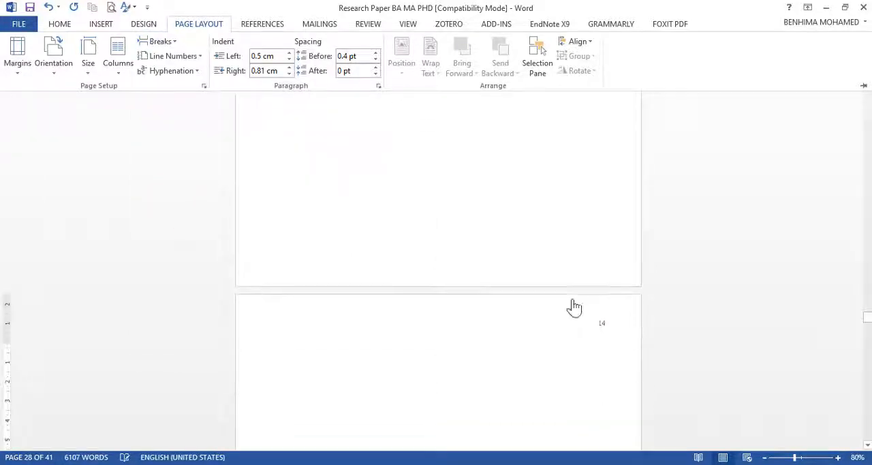
Step: Unlink the Section 9 header on the Chapter IV title page from the previous section
scroll(433, 275, "up", 6)
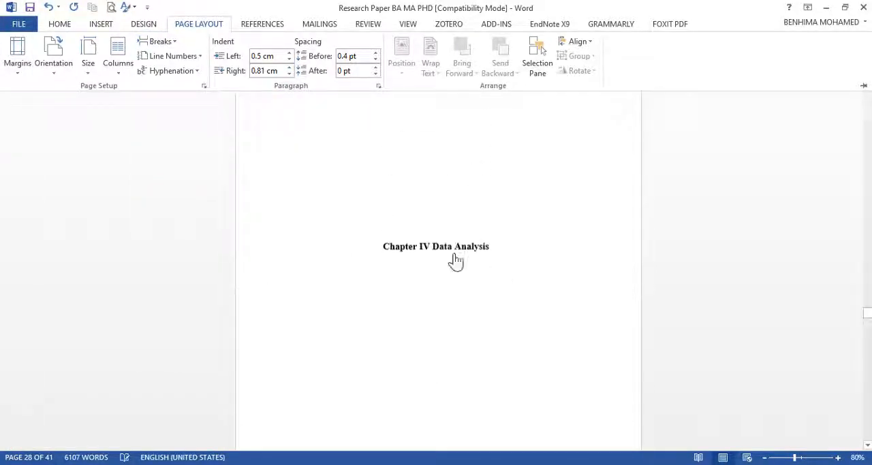
scroll(418, 252, "up", 6)
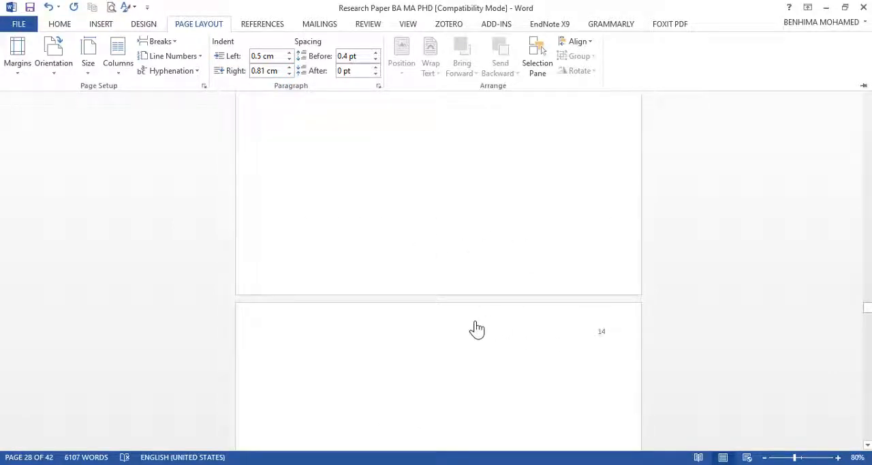
scroll(476, 276, "down", 5)
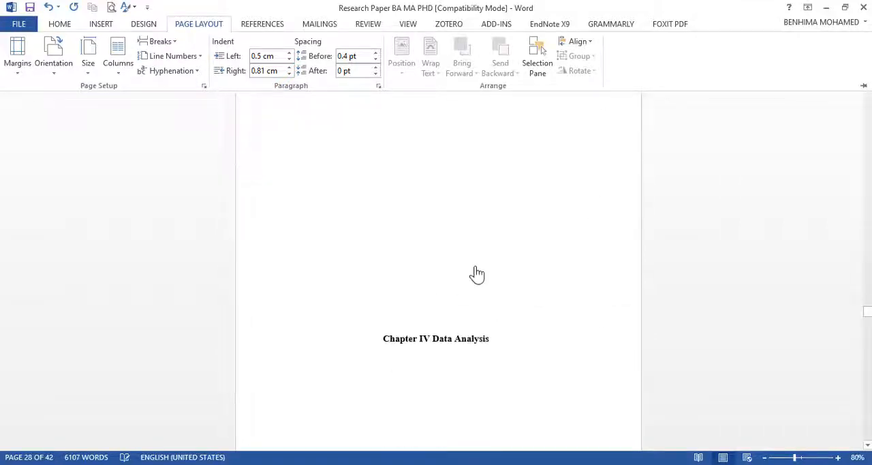
scroll(471, 352, "down", 2)
scroll(543, 255, "up", 4)
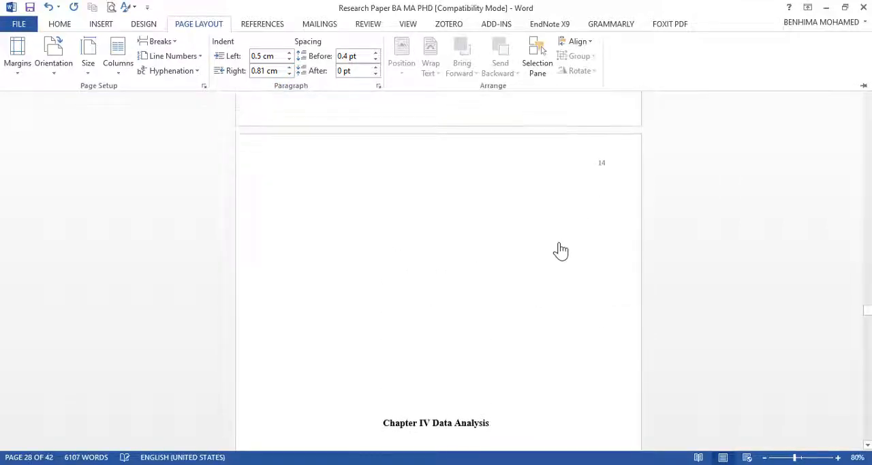
double_click(587, 166)
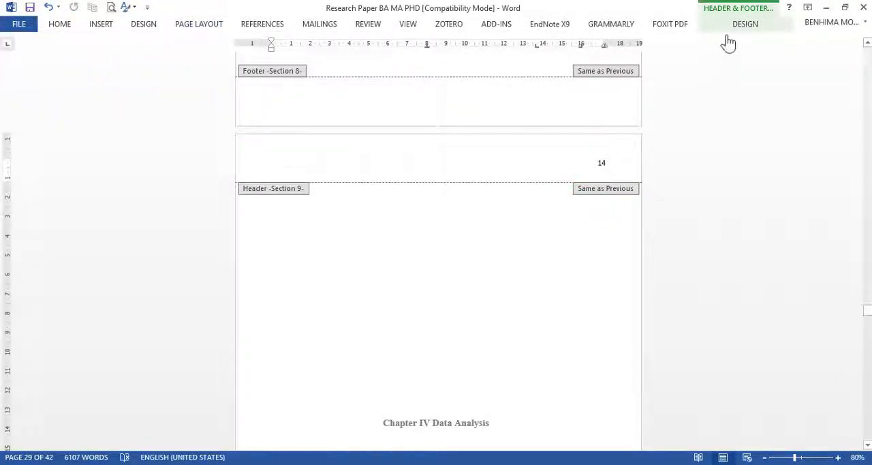
left_click(747, 31)
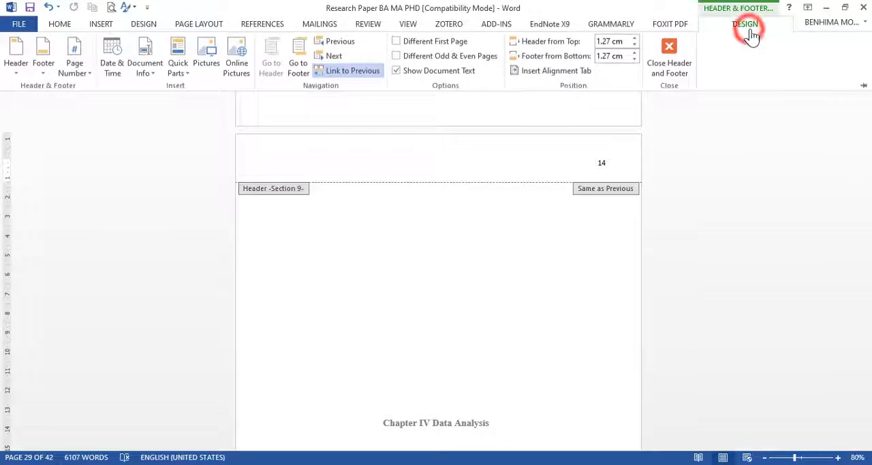
left_click(346, 75)
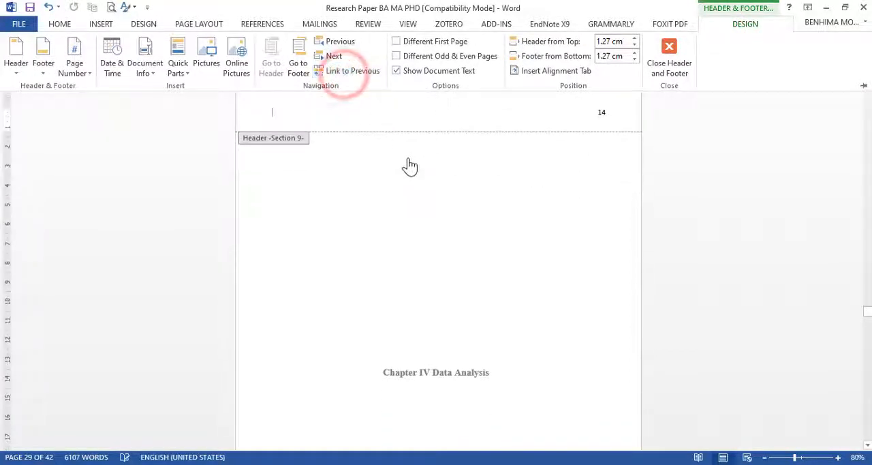
Step: Unlink the Section 10 header on the first page of the Chapter IV text from the previous section and return to the document body
scroll(409, 165, "down", 10)
left_click(552, 193)
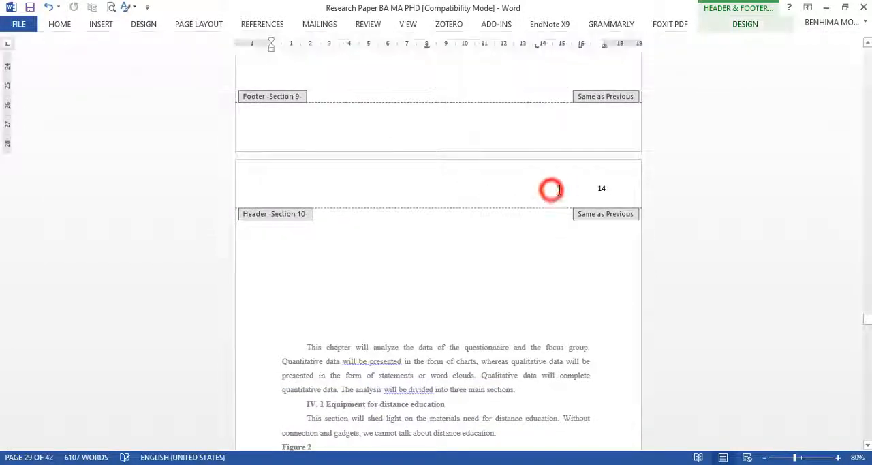
left_click(570, 189)
left_click(740, 27)
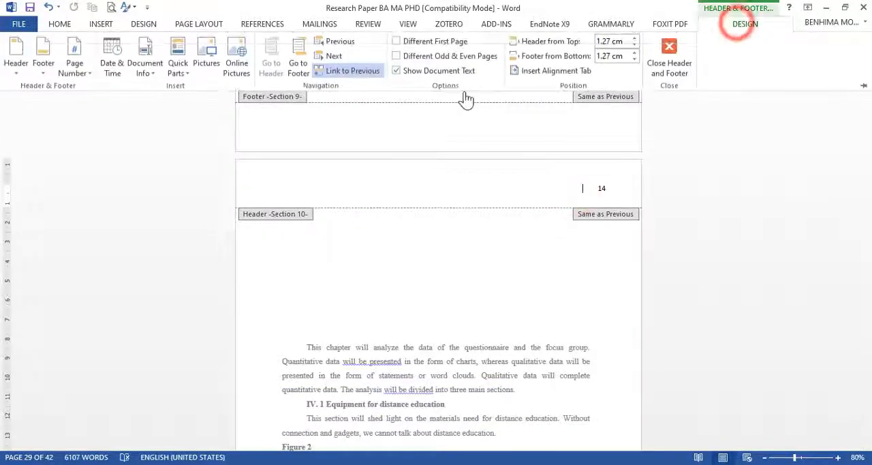
left_click(355, 75)
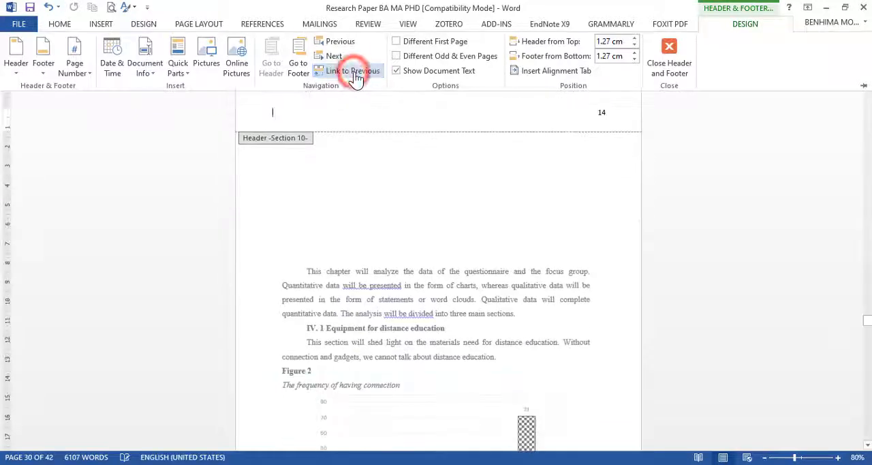
scroll(542, 187, "up", 10)
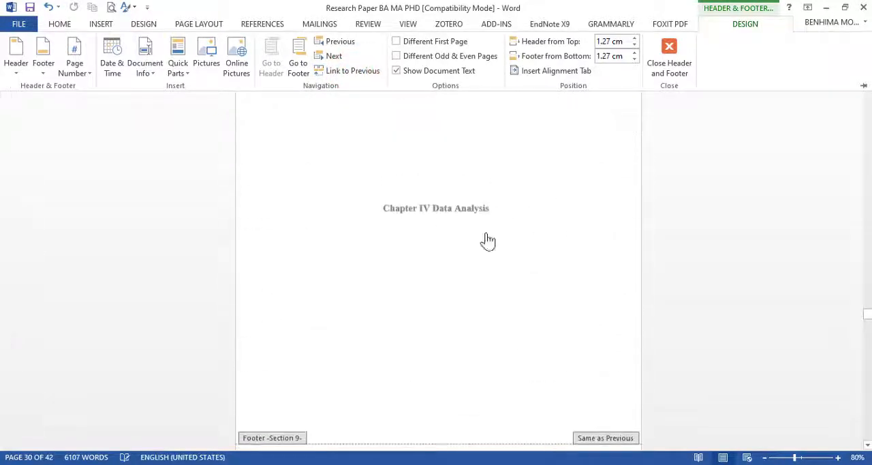
left_click(490, 202)
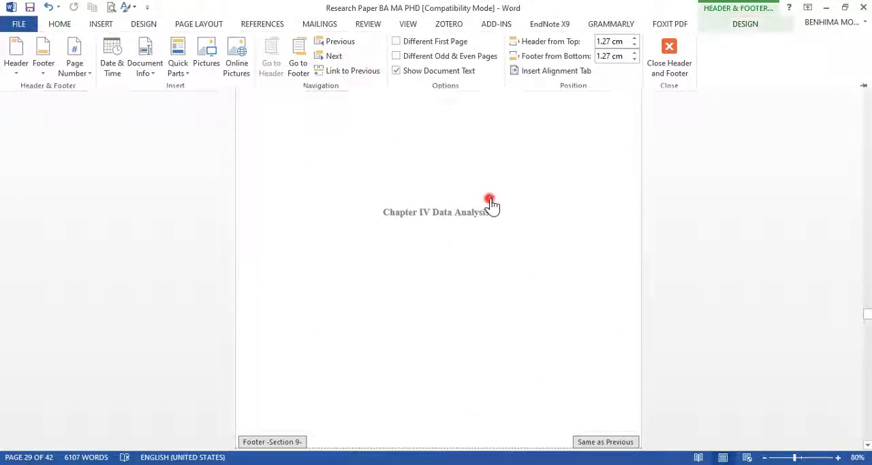
double_click(430, 194)
Step: Delete the empty lines after the last Chapter III paragraph to remove the blank page before the Chapter IV title page
key("Return")
key("Return")
key("Return")
key("Return")
key("Return")
key("Return")
key("Return")
key("Return")
key("Return")
key("Return")
key("Return")
key("Return")
key("Return")
key("Return")
key("Return")
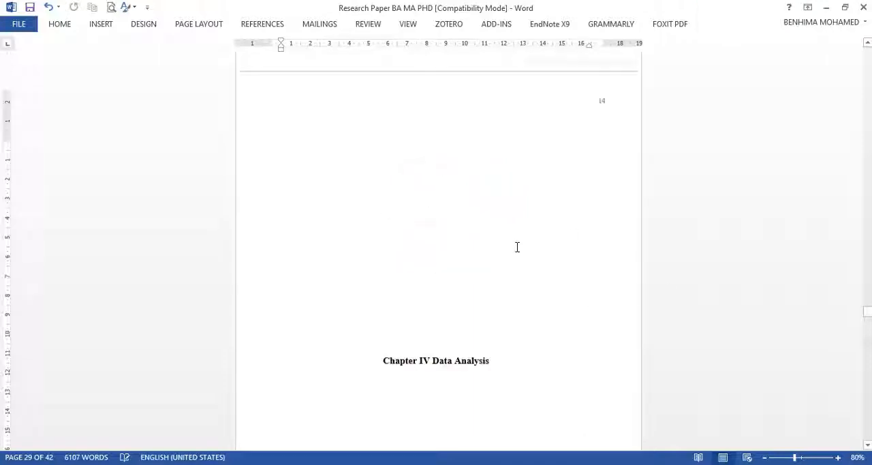
left_click_drag(471, 309, 402, 44)
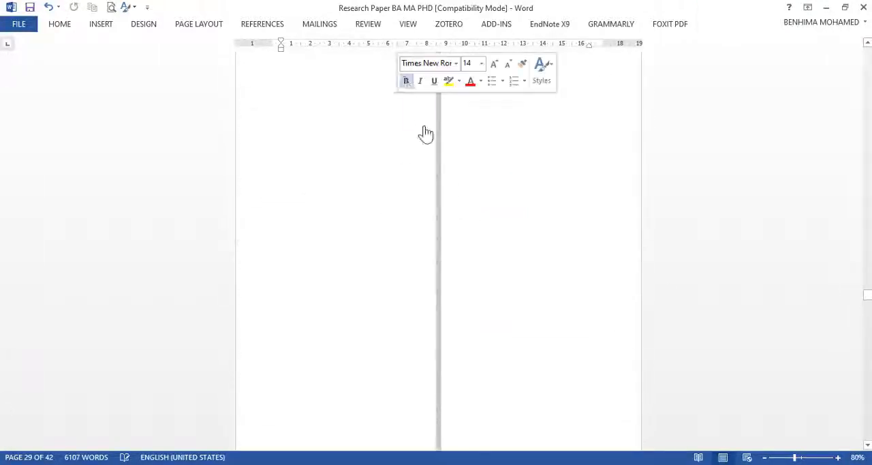
scroll(429, 284, "up", 5)
left_click(438, 225)
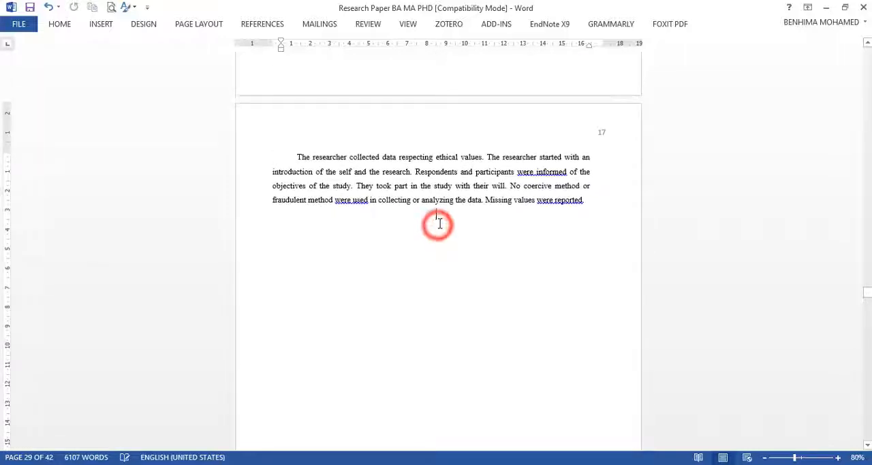
scroll(445, 376, "down", 10)
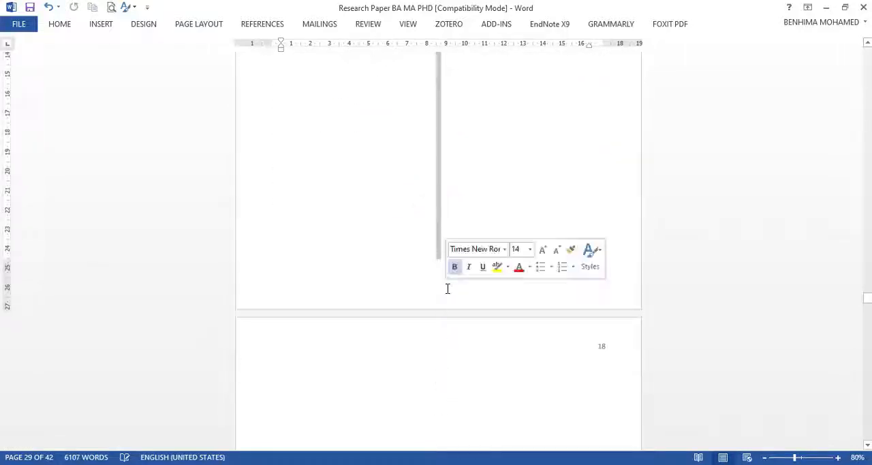
scroll(440, 297, "down", 9)
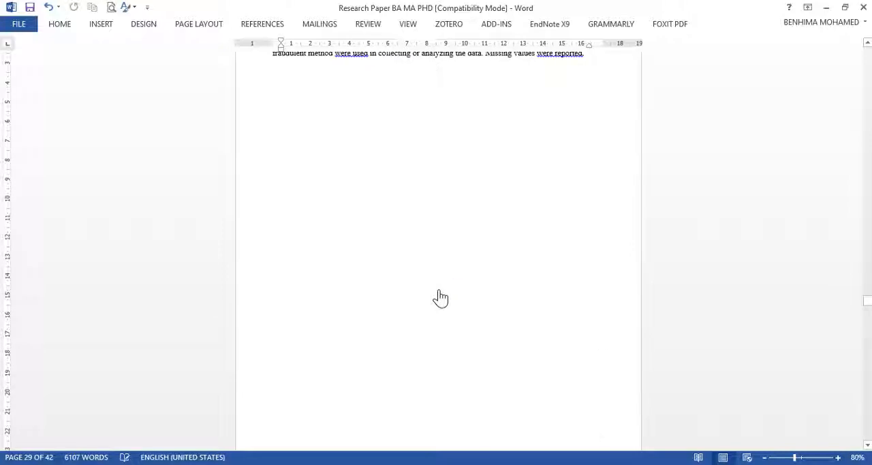
scroll(440, 297, "down", 10)
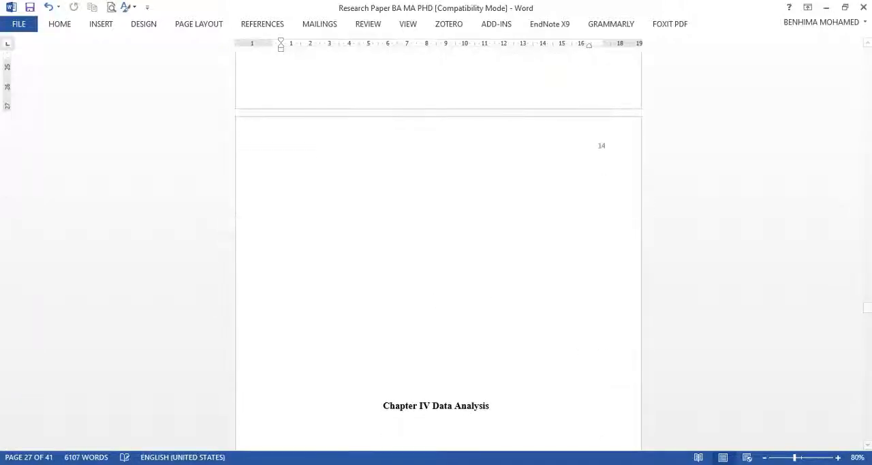
Step: Remove the page number from the Section 9 header on the Chapter IV Data Analysis title page
left_click(784, 457)
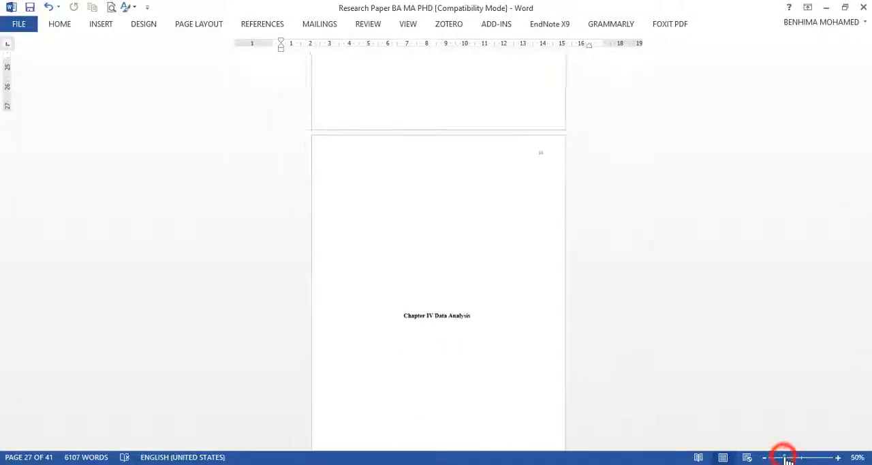
scroll(496, 348, "down", 5)
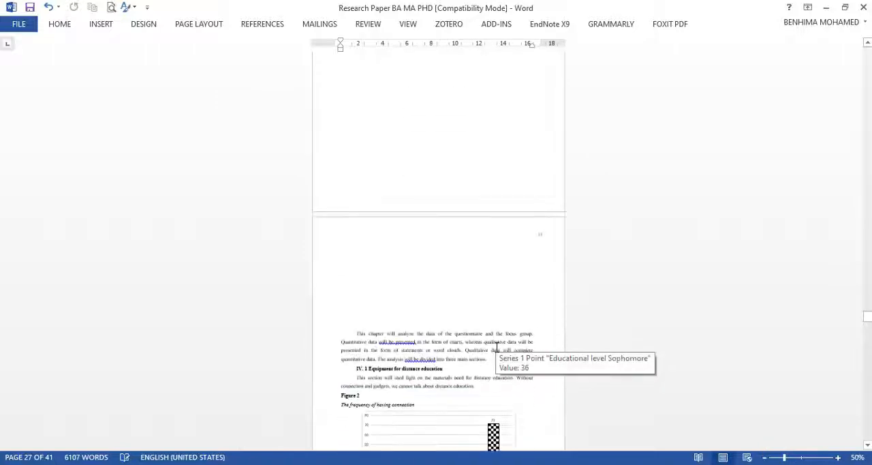
scroll(496, 347, "up", 5)
scroll(543, 115, "up", 2)
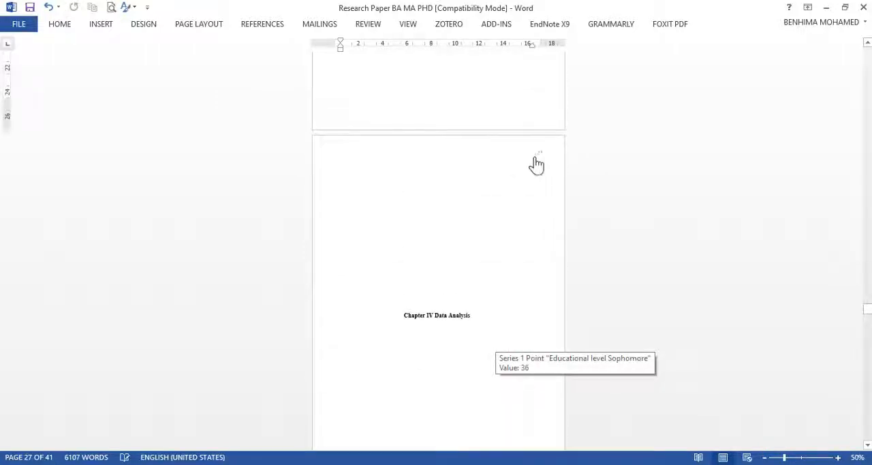
double_click(537, 156)
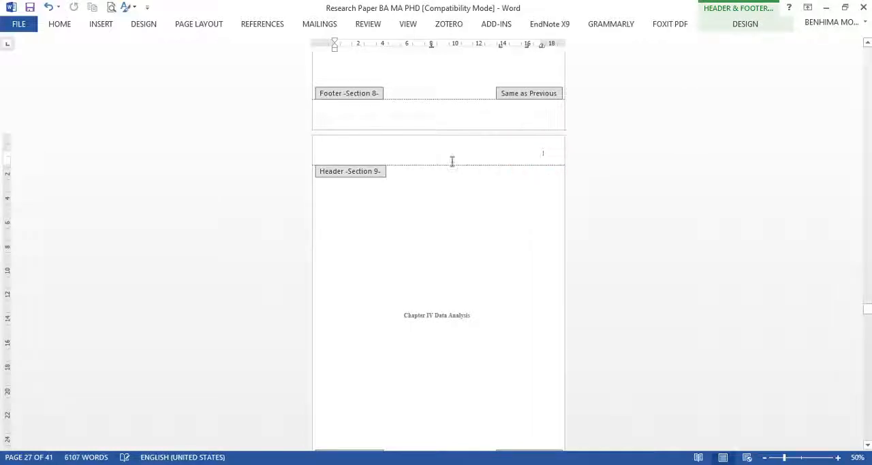
Step: Set the Section 10 page numbering to start at 19 for the Chapter IV text and return to the document body
scroll(479, 184, "up", 10)
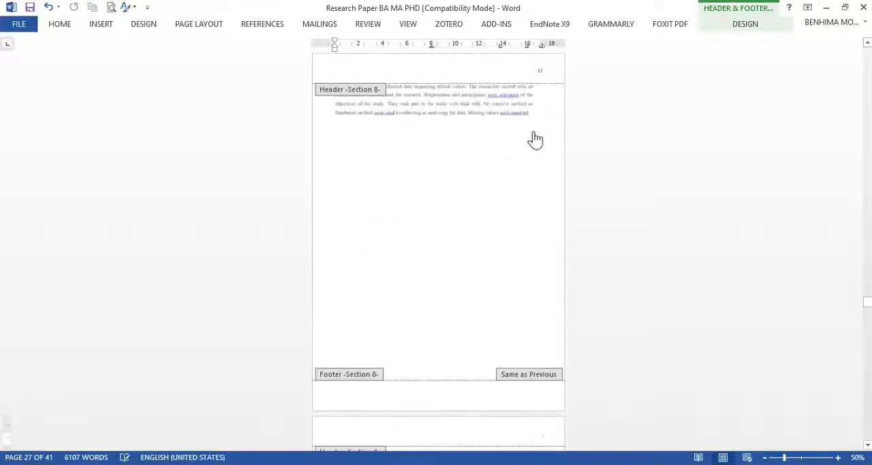
scroll(540, 146, "down", 11)
scroll(536, 173, "up", 4)
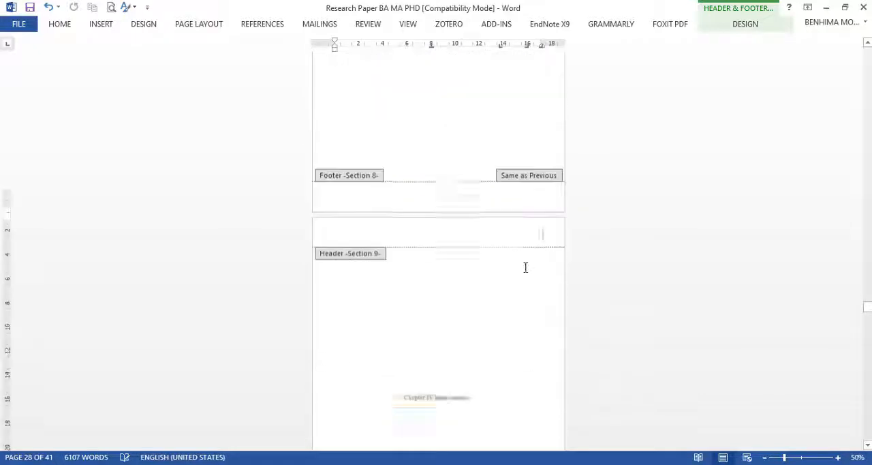
scroll(525, 267, "down", 11)
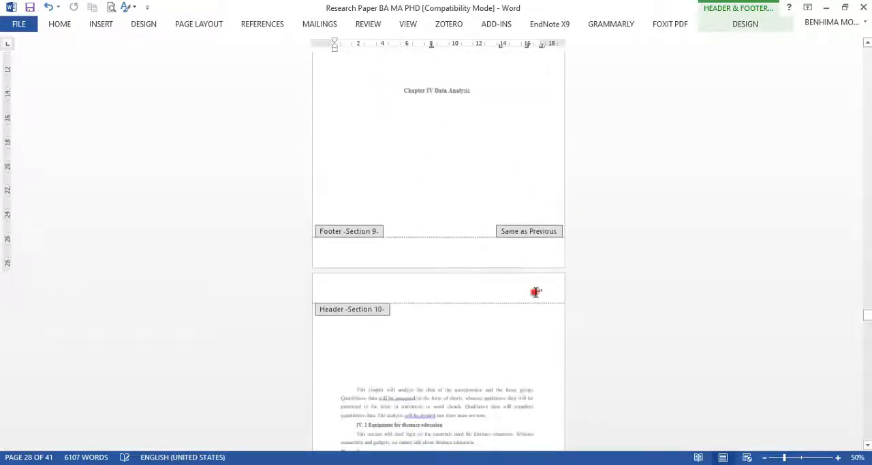
left_click(102, 25)
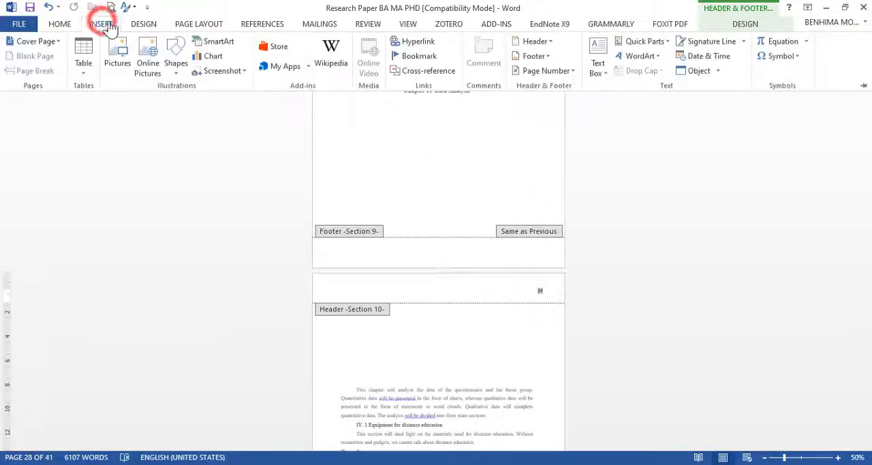
left_click(557, 71)
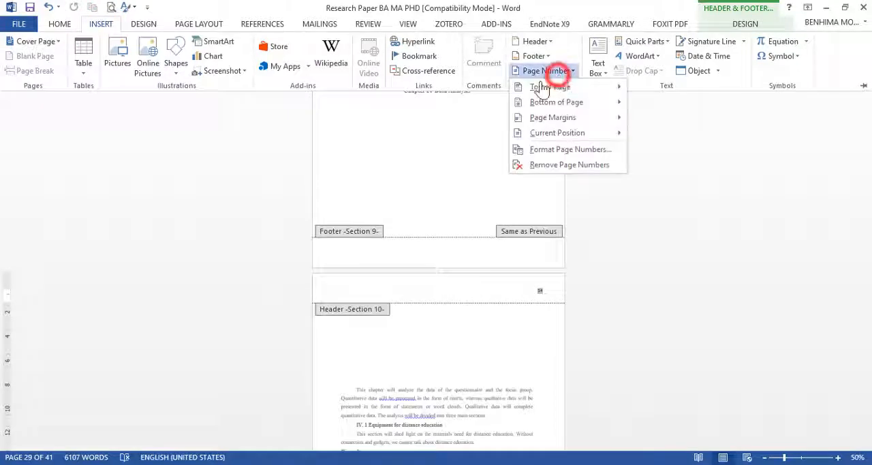
left_click(551, 148)
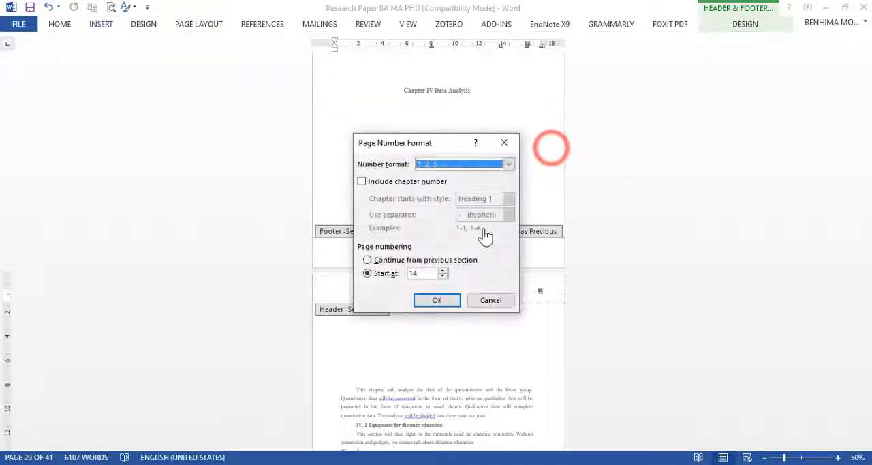
double_click(419, 272)
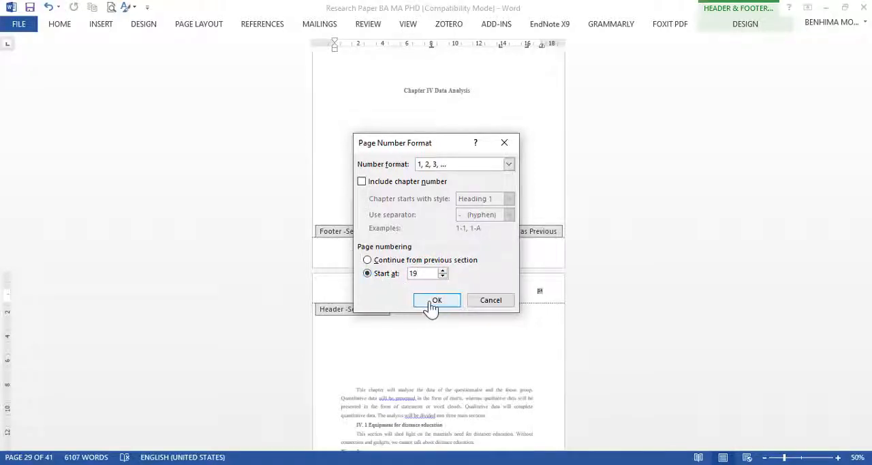
left_click(432, 302)
double_click(489, 184)
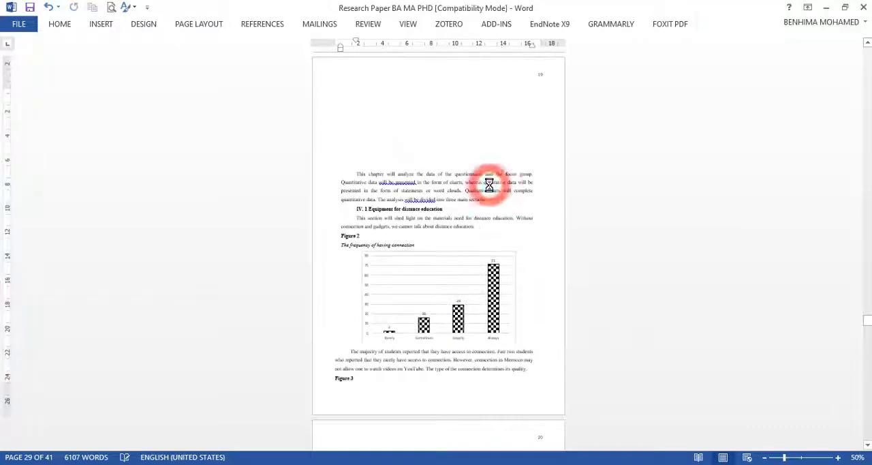
Step: Delete the empty lines above the first paragraph of the Chapter IV text
scroll(473, 188, "up", 3)
left_click_drag(358, 231, 355, 225)
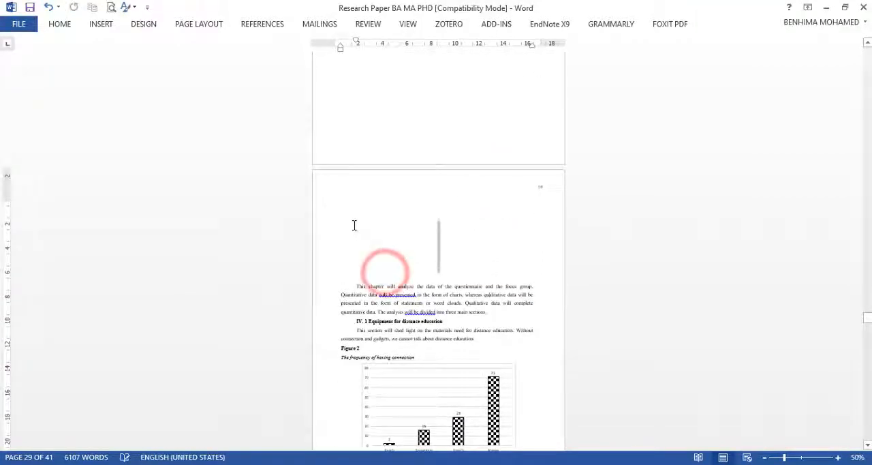
key("Delete")
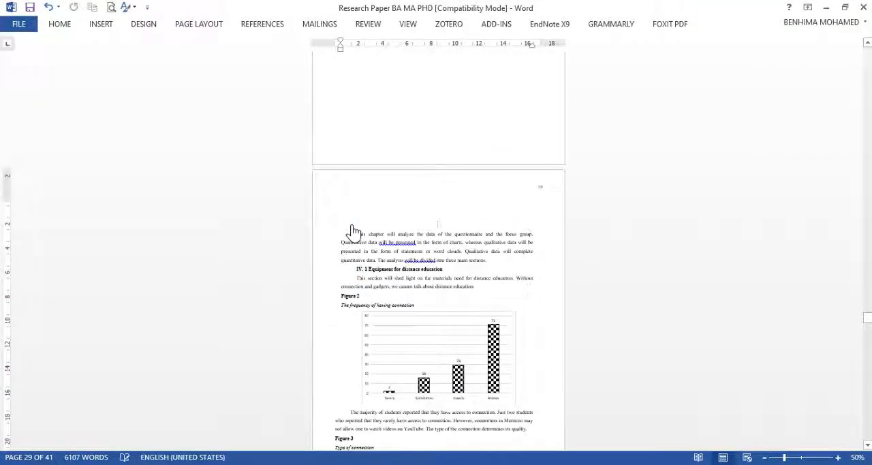
Step: Insert a Next Page section break above the Chapter V: Discussion of the results title to separate it from Chapter IV
scroll(511, 162, "down", 15)
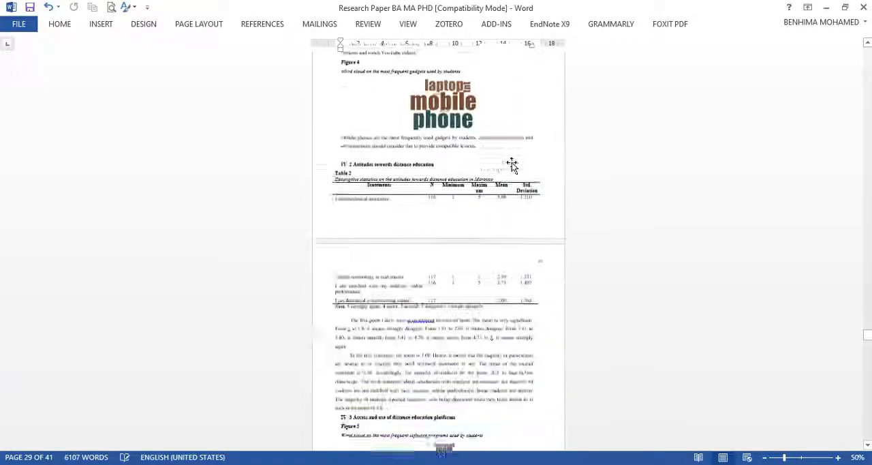
scroll(511, 171, "down", 12)
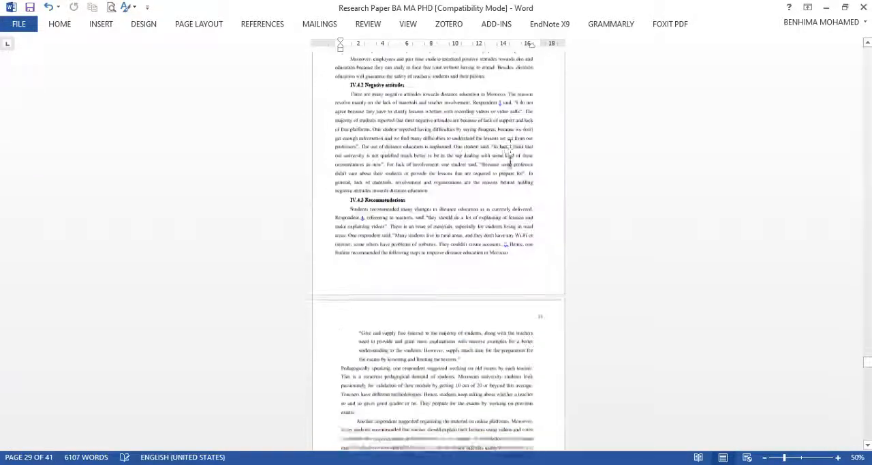
scroll(511, 170, "down", 8)
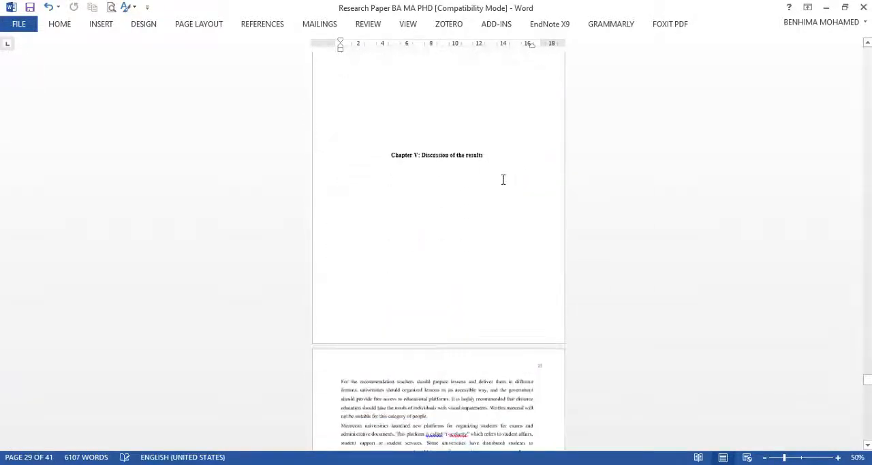
scroll(522, 163, "up", 3)
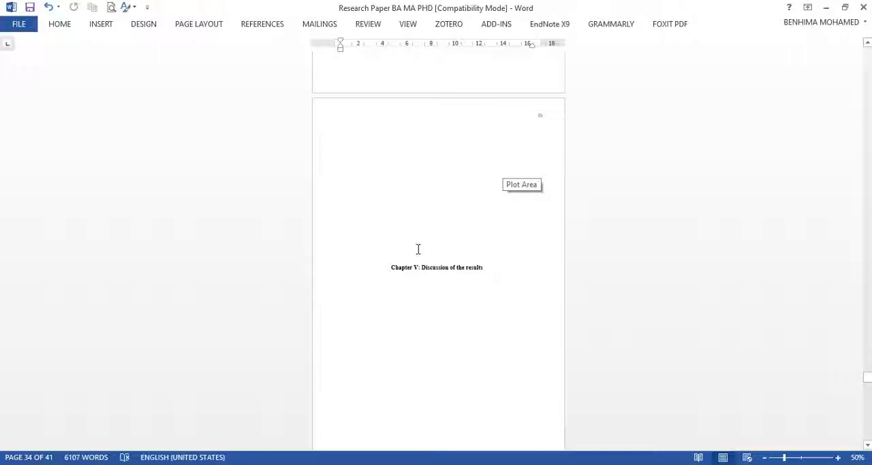
left_click(438, 175)
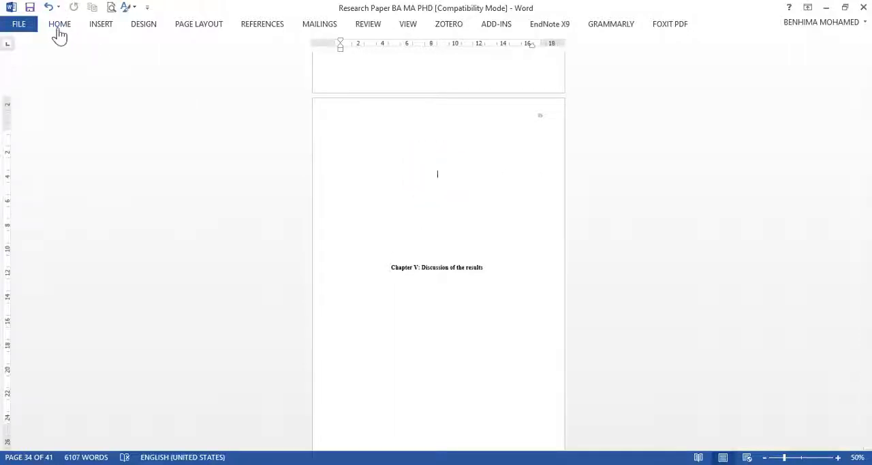
left_click(193, 26)
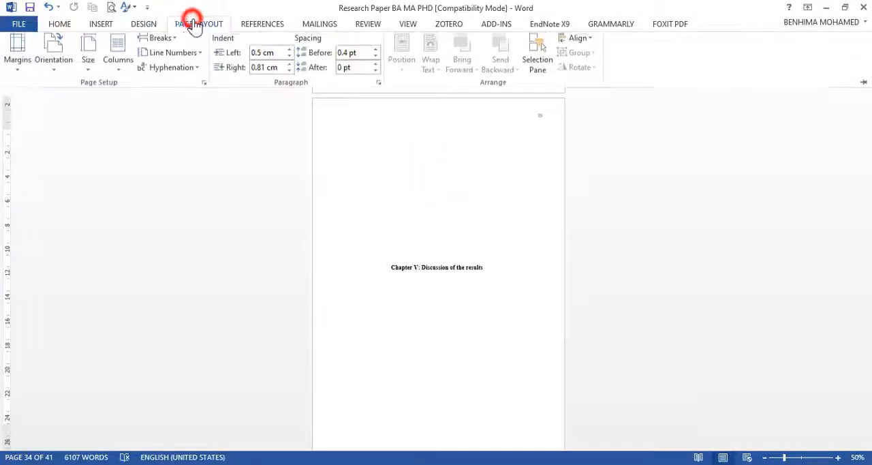
left_click(160, 42)
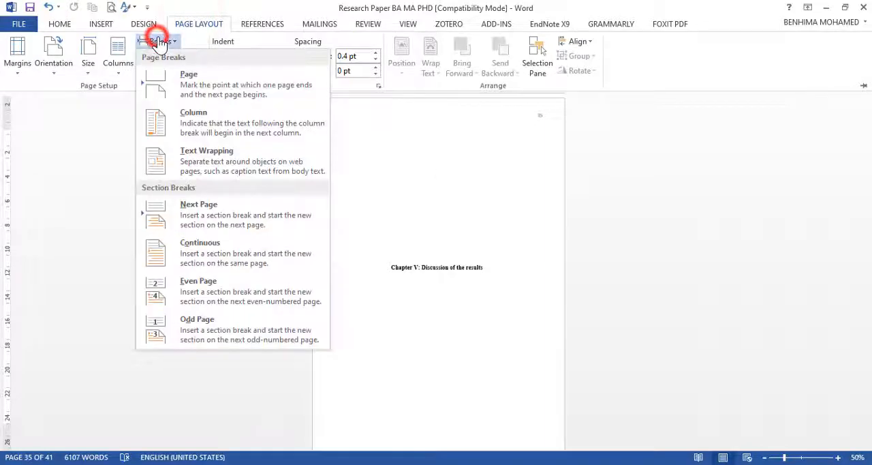
left_click(210, 225)
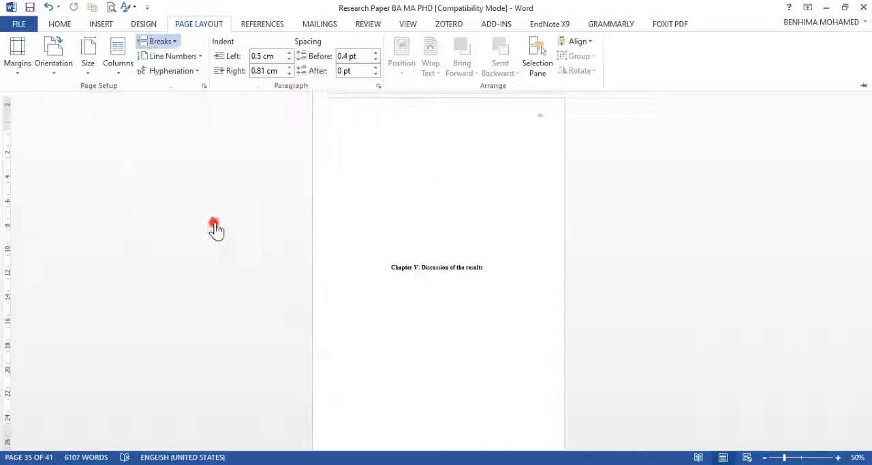
Step: Insert a Next Page section break below the Chapter V title to move the chapter text into its own section
scroll(389, 220, "down", 5)
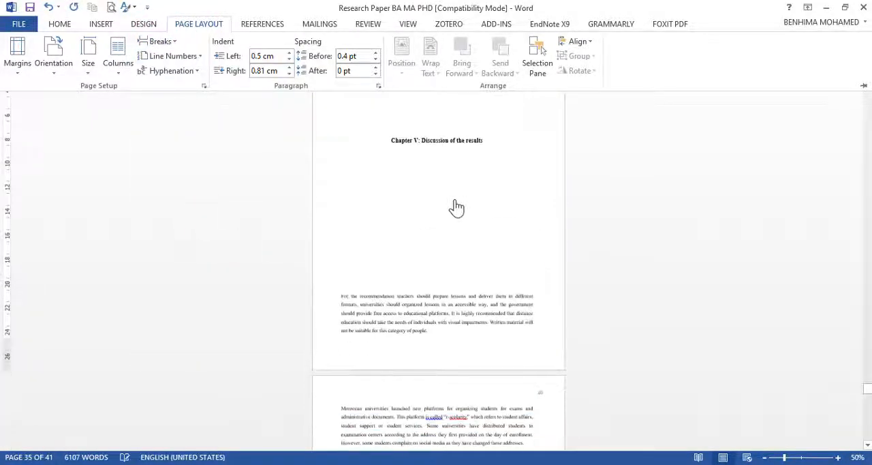
left_click(427, 181)
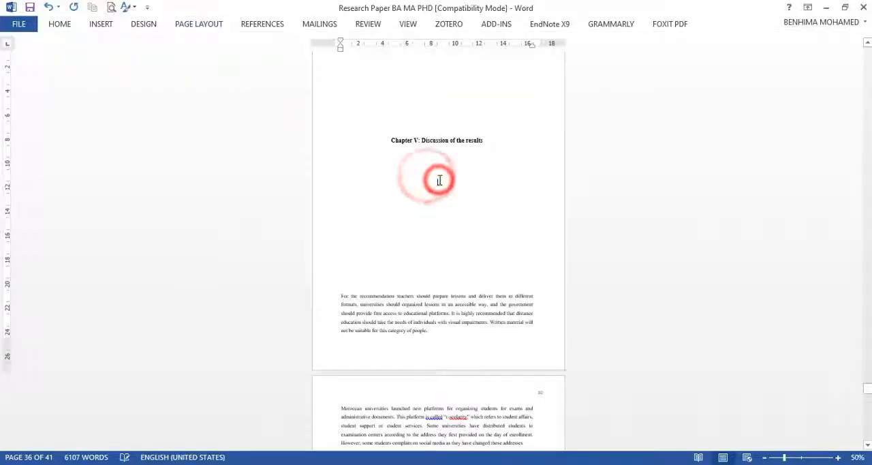
left_click(194, 27)
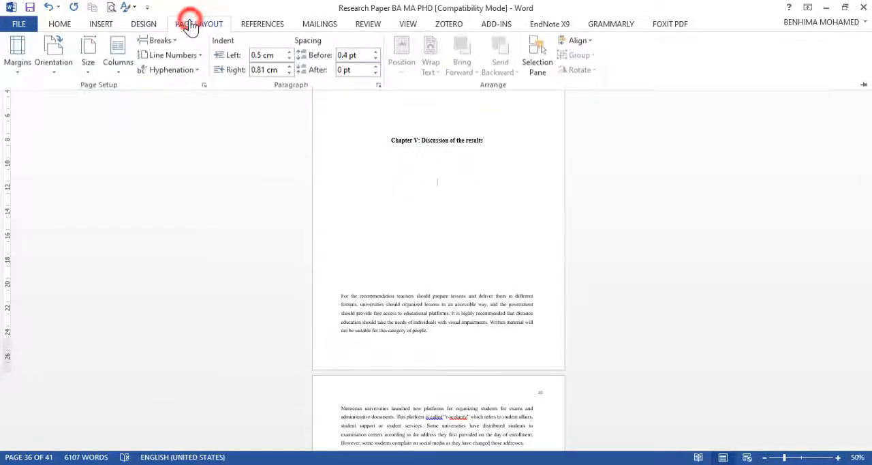
left_click(162, 43)
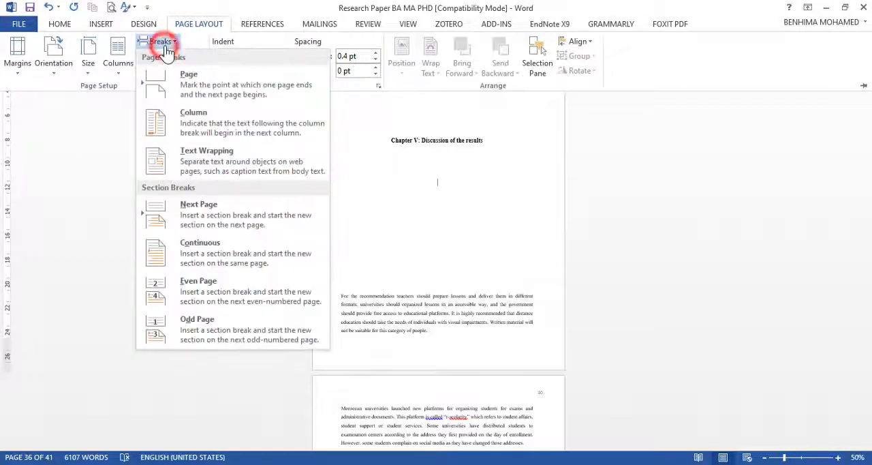
left_click(211, 205)
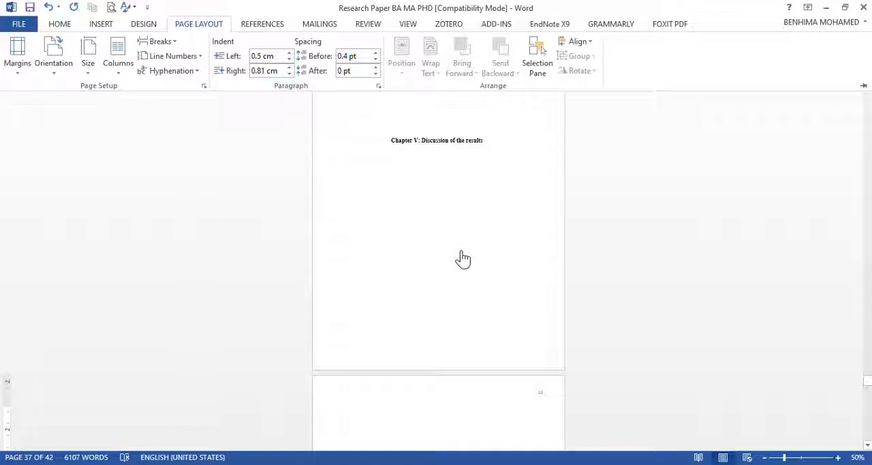
Step: Unlink the Section 11 header on the Chapter V title page from the previous section
scroll(463, 255, "up", 5)
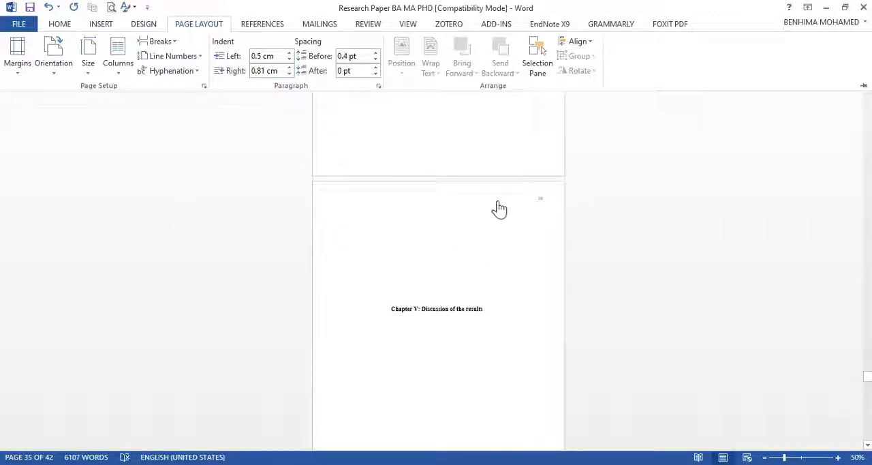
double_click(463, 197)
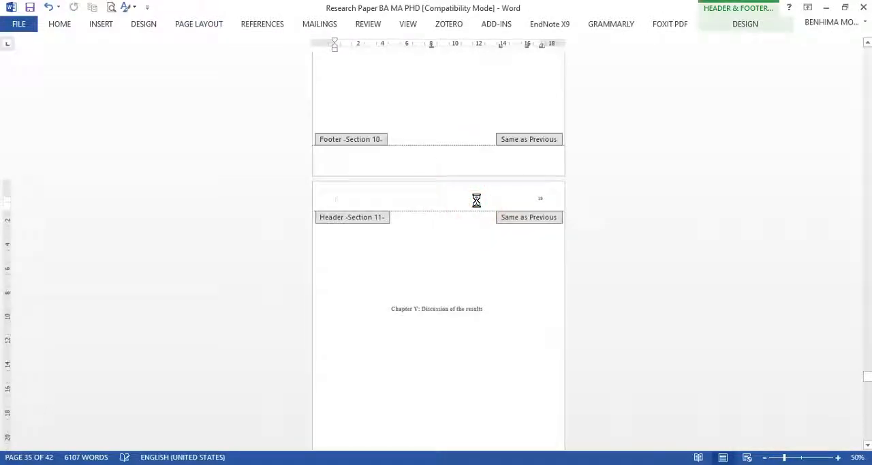
left_click(745, 24)
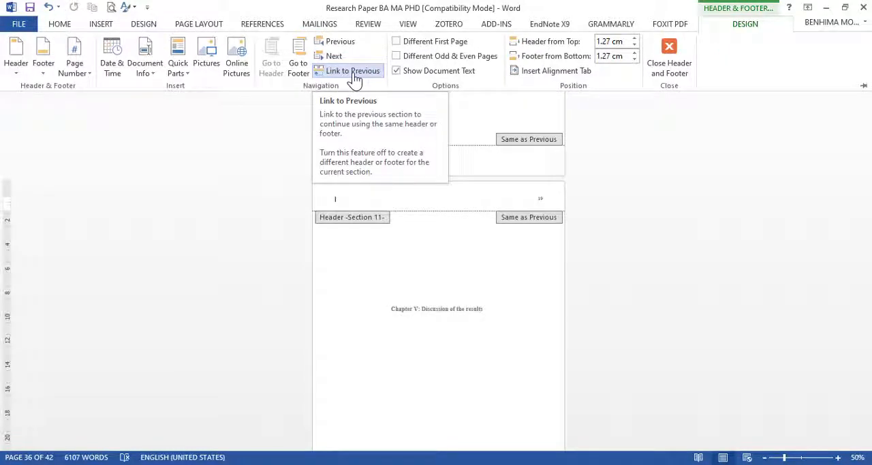
left_click(352, 73)
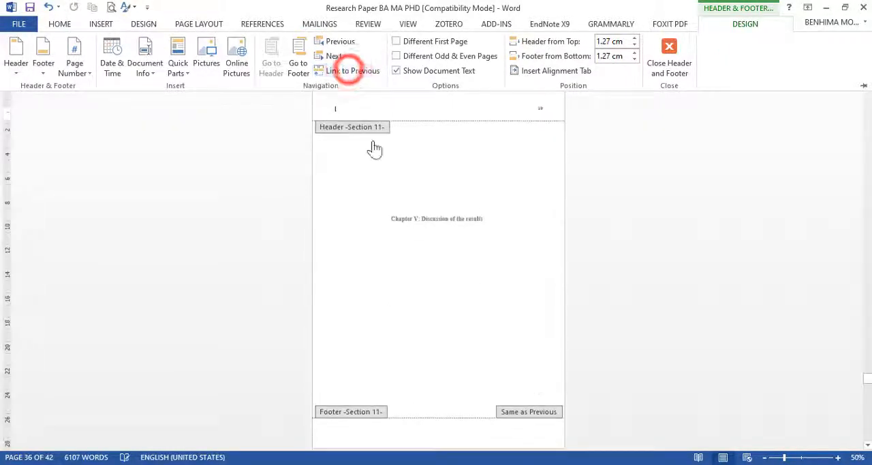
Step: Unlink the Section 12 header on the first page of the Chapter V text from the previous section
scroll(432, 189, "down", 3)
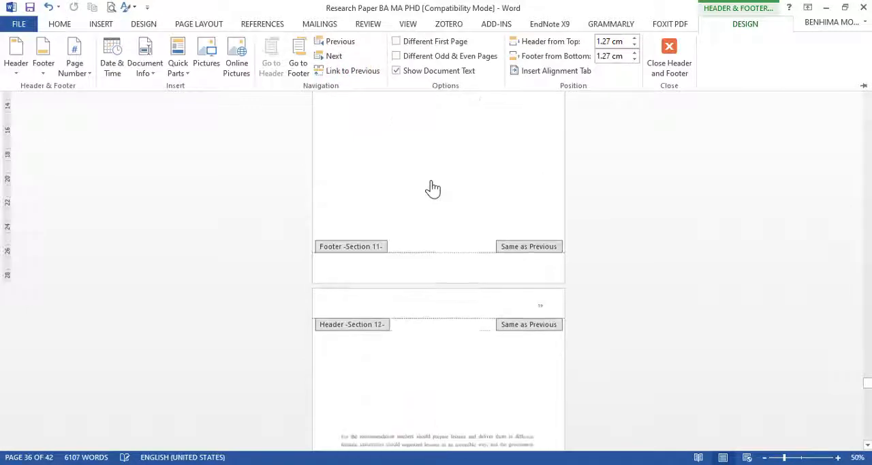
left_click(535, 302)
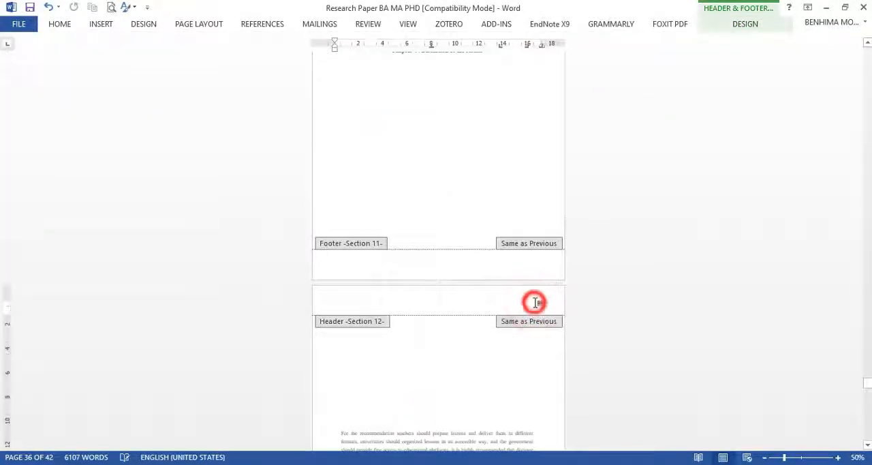
left_click(751, 24)
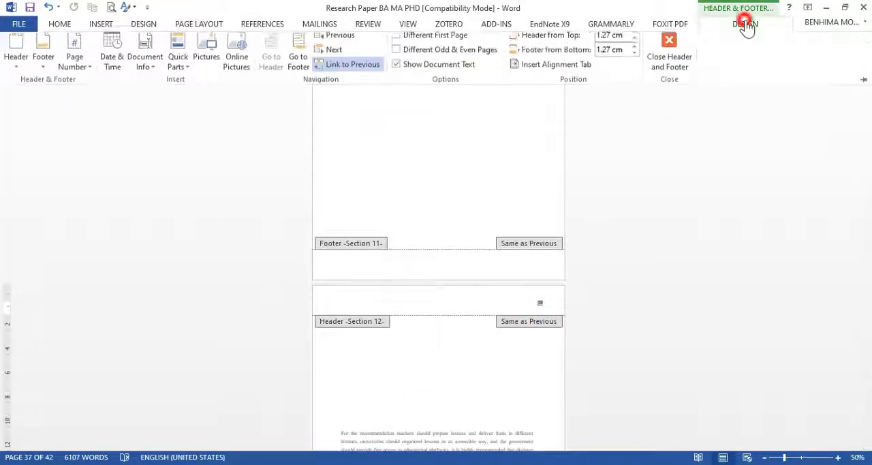
left_click(353, 71)
scroll(422, 144, "down", 3)
scroll(463, 156, "up", 5)
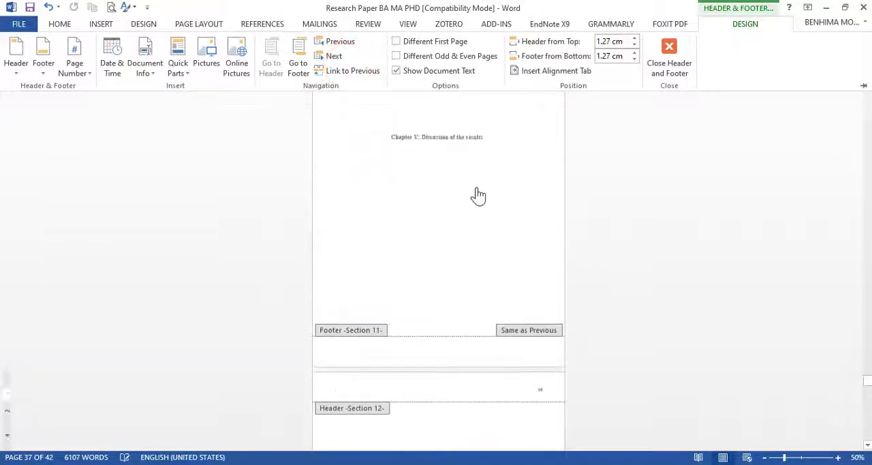
Step: Delete the page number from the Section 11 header on the Chapter V title page
double_click(477, 193)
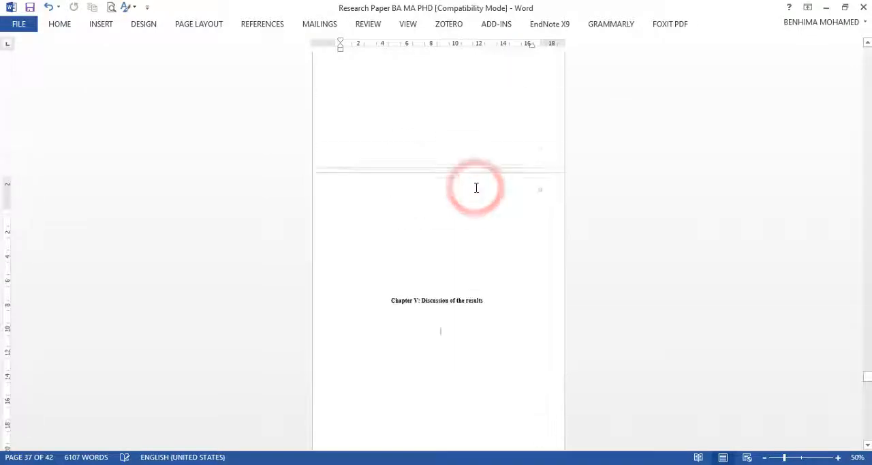
double_click(534, 196)
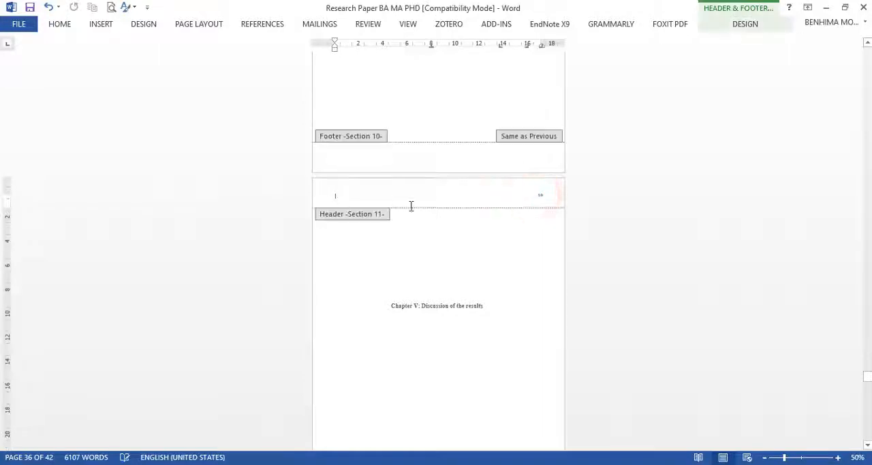
double_click(540, 196)
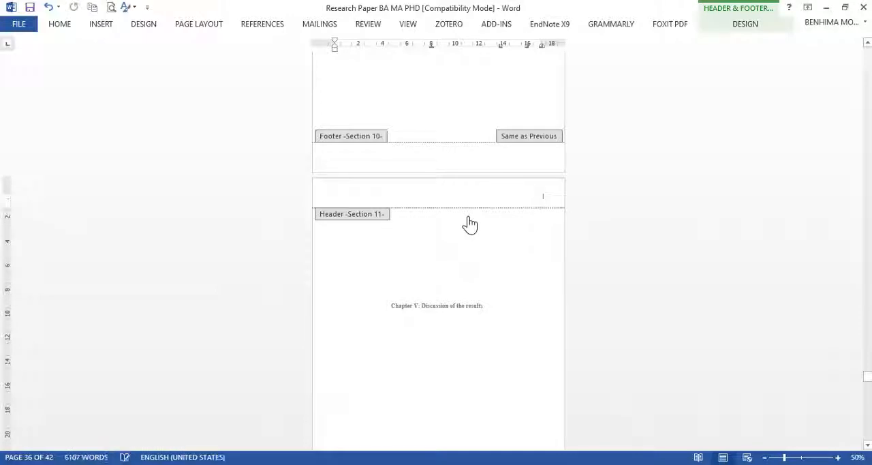
Step: Delete the blank page between the end of the Chapter IV text and the Chapter V title page
scroll(470, 223, "up", 1)
scroll(481, 214, "down", 3)
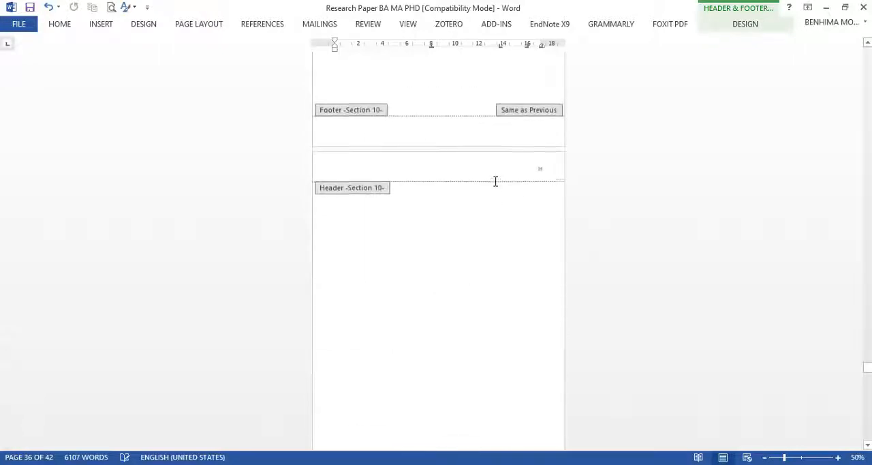
scroll(515, 216, "down", 1)
double_click(476, 265)
left_click_drag(453, 209, 462, 283)
key("Delete")
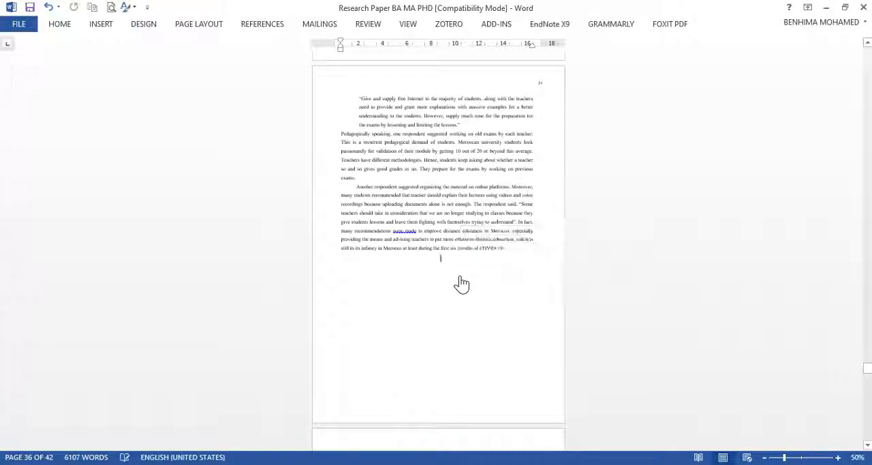
Step: Delete the empty lines above the first paragraph of the Chapter V text
scroll(458, 274, "down", 5)
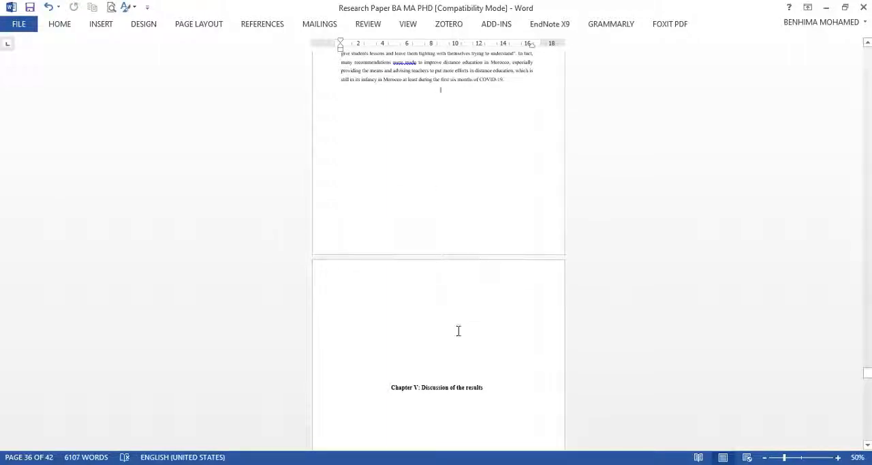
scroll(462, 321, "down", 11)
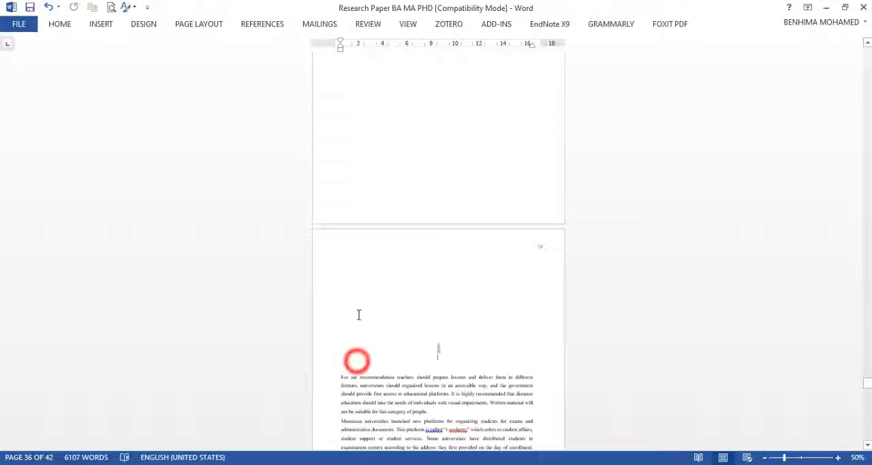
left_click_drag(359, 314, 365, 275)
key("Delete")
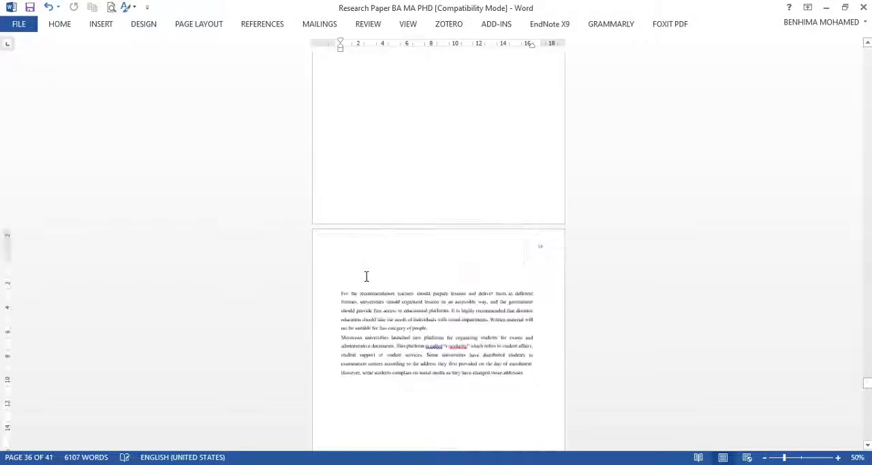
Step: Compare the page numbers on the last Chapter IV page and the first page of the Chapter V text
scroll(378, 233, "up", 8)
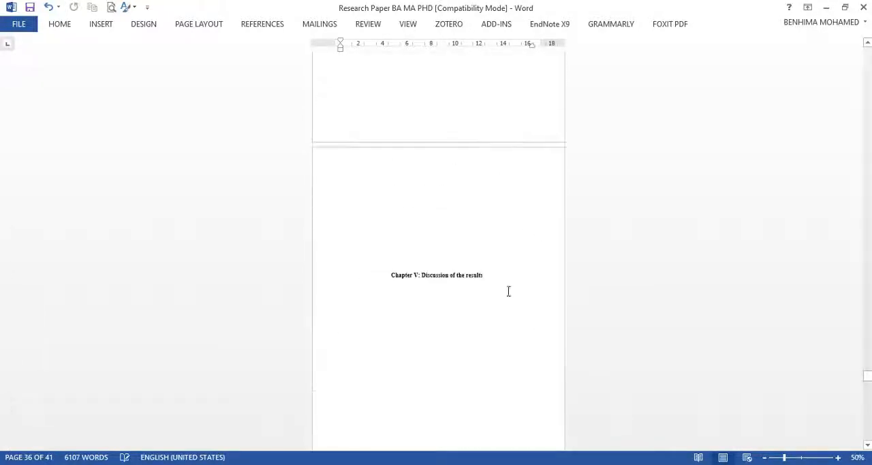
scroll(515, 407, "down", 5)
scroll(516, 284, "up", 9)
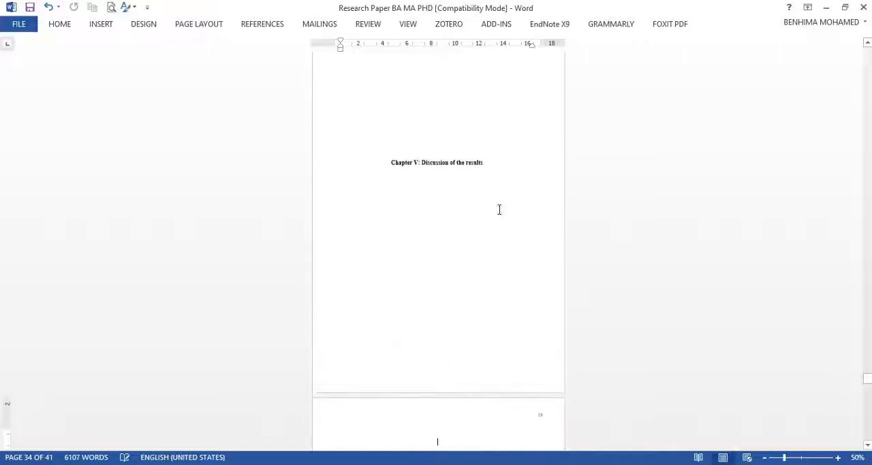
scroll(523, 169, "up", 3)
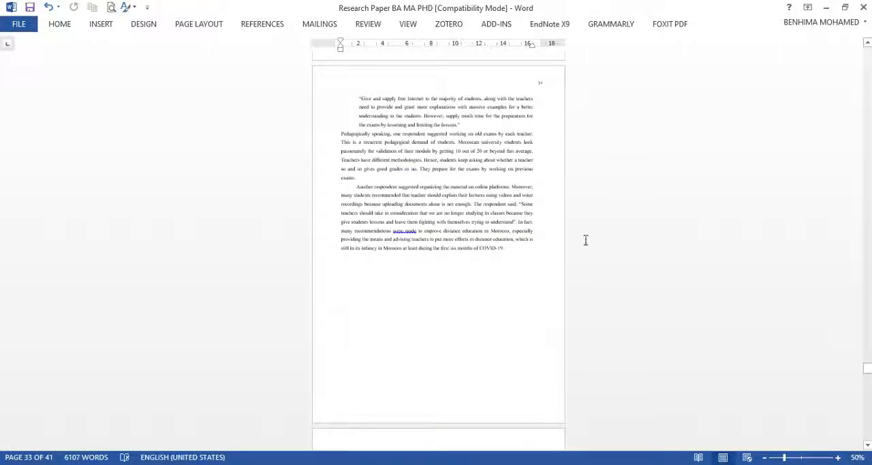
left_click(837, 456)
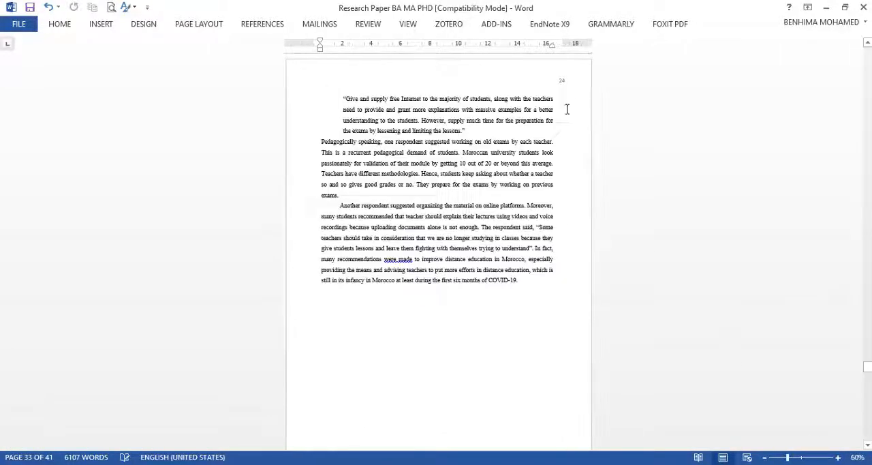
scroll(545, 92, "down", 6)
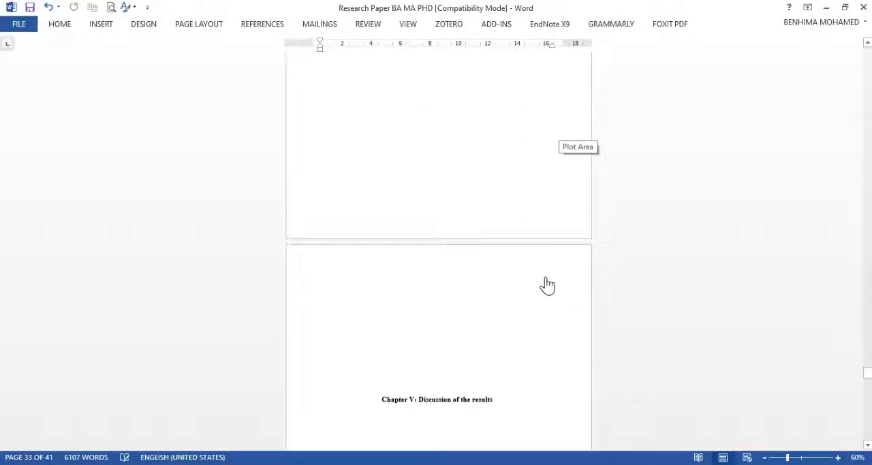
scroll(547, 285, "down", 10)
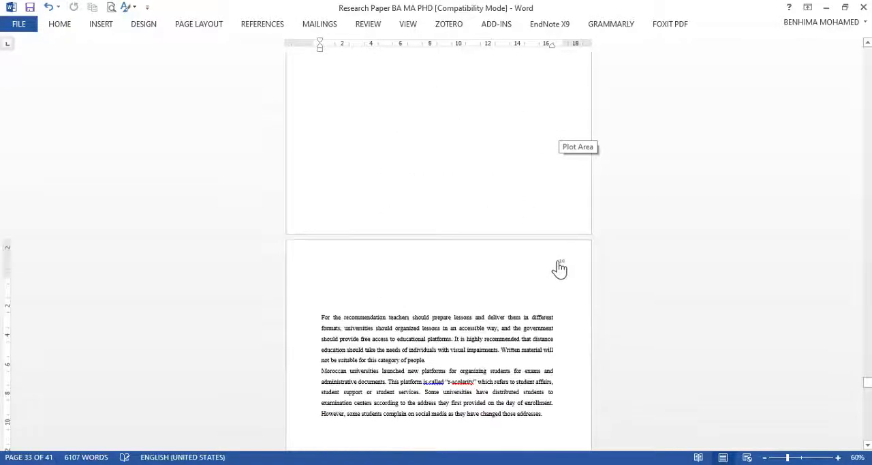
double_click(556, 259)
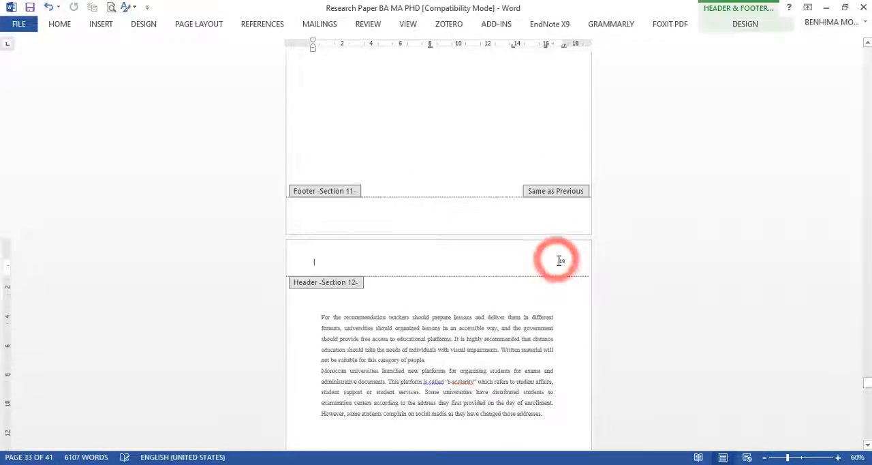
left_click(101, 28)
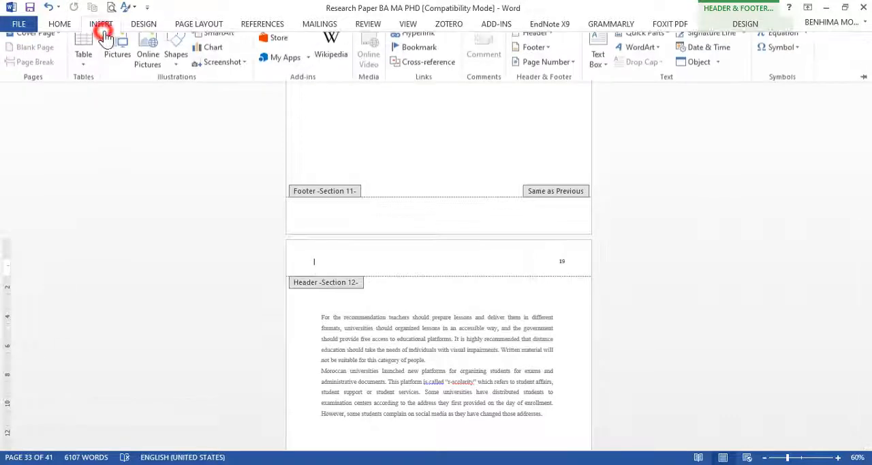
left_click(554, 72)
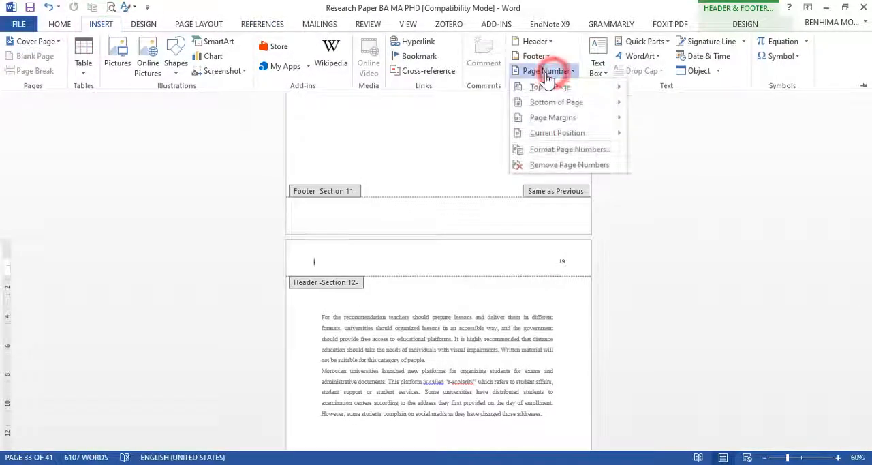
left_click(609, 152)
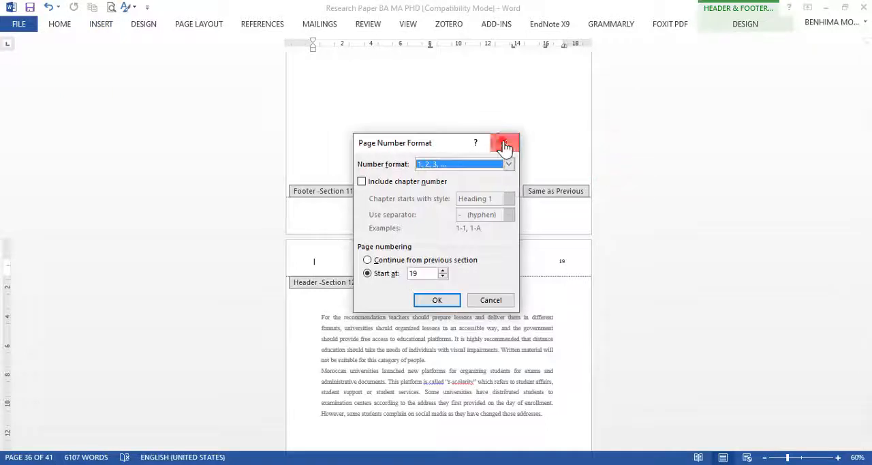
left_click(504, 145)
Step: Set the Section 10 page numbering to start at 26
scroll(558, 147, "up", 10)
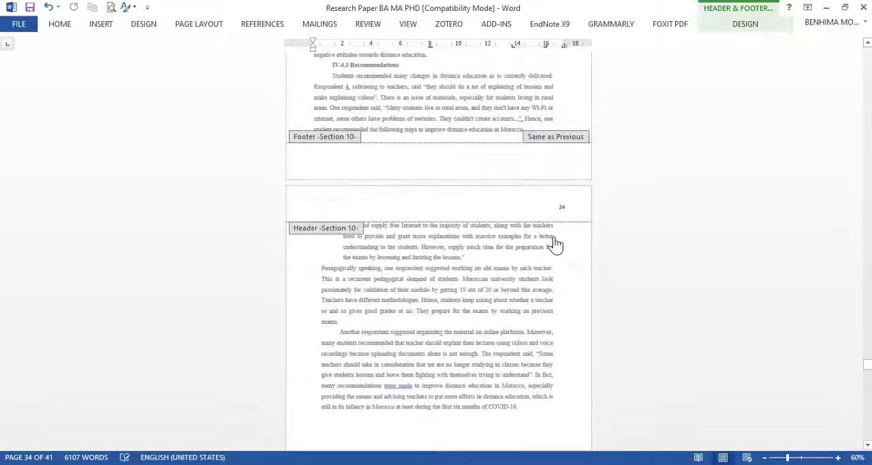
scroll(554, 232, "down", 6)
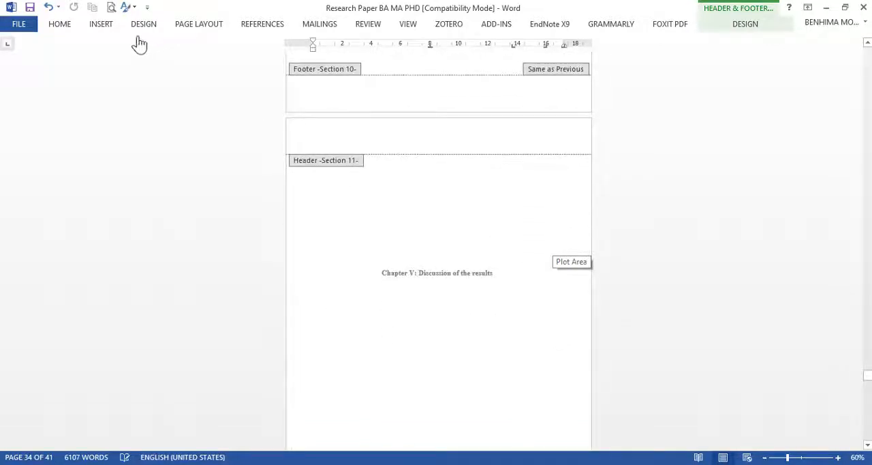
left_click(104, 23)
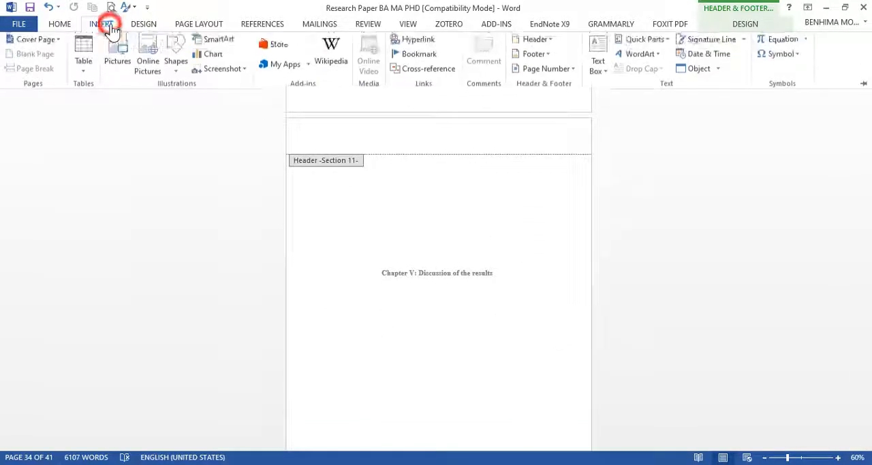
left_click(549, 72)
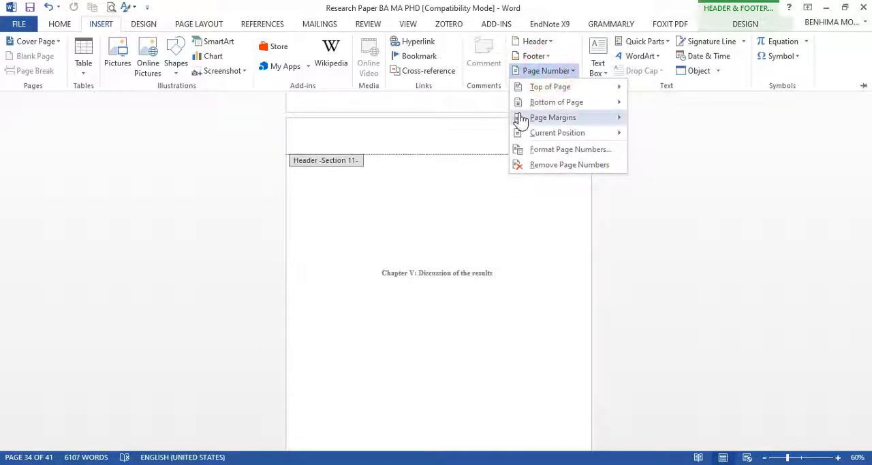
left_click(549, 151)
left_click(419, 274)
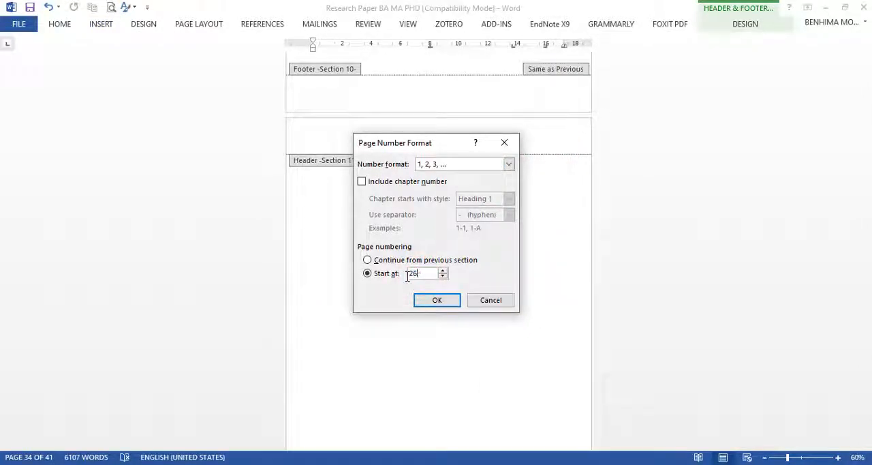
left_click(440, 300)
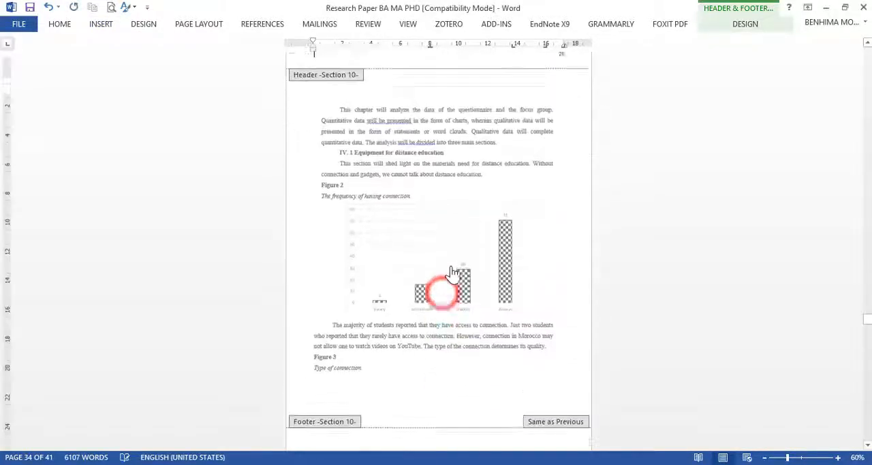
Step: Review the page numbers from the Chapter IV pages through the first page of the Chapter V text
scroll(492, 259, "down", 10)
scroll(493, 255, "down", 15)
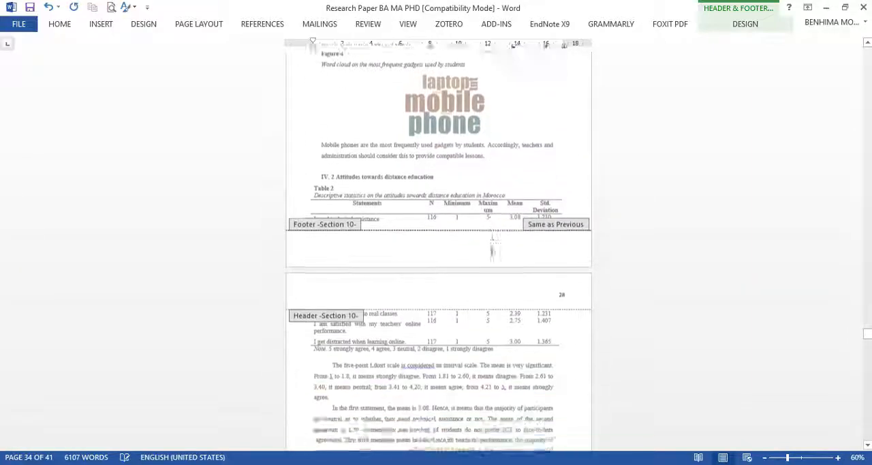
scroll(493, 252, "down", 10)
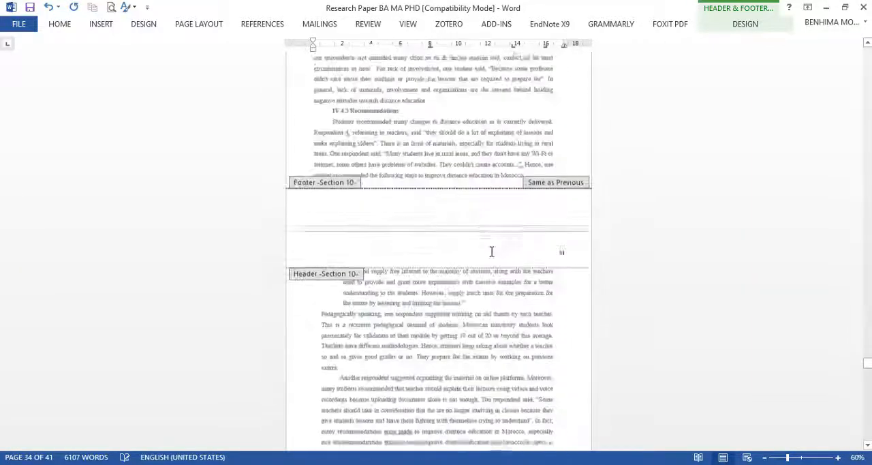
double_click(509, 247)
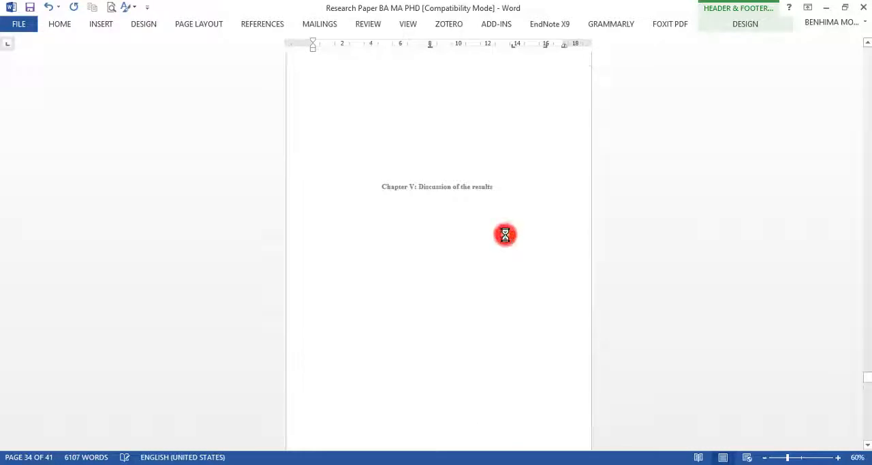
scroll(513, 129, "up", 3)
scroll(497, 232, "up", 15)
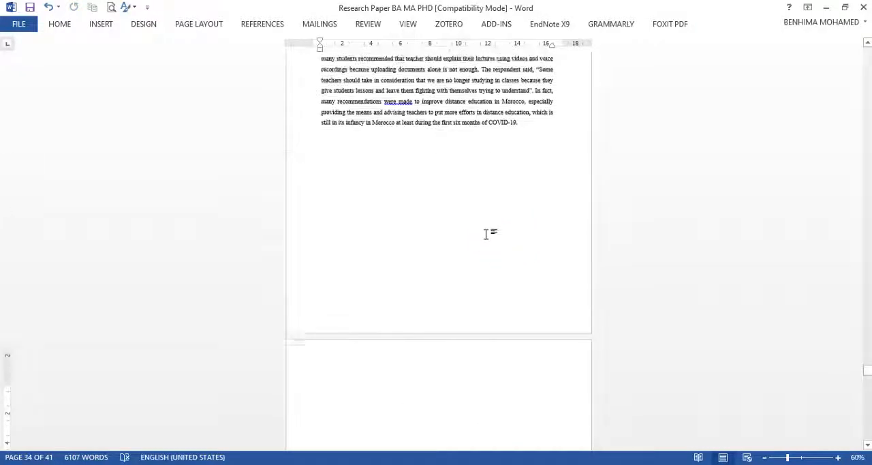
scroll(536, 249, "up", 12)
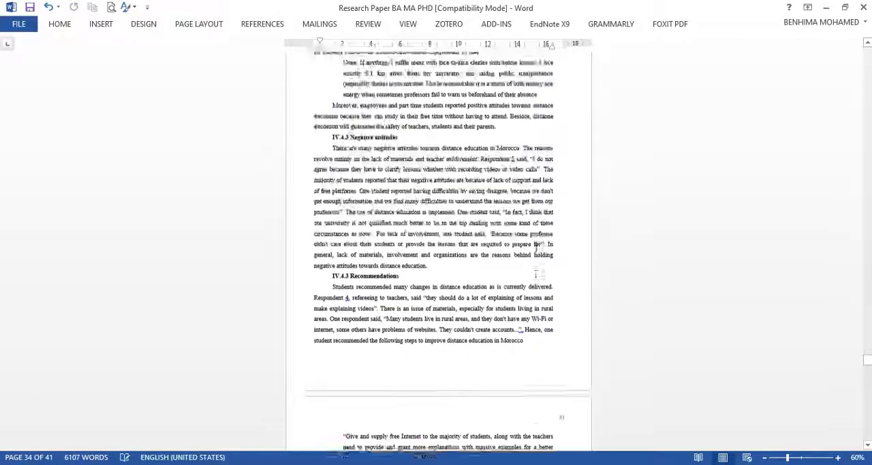
scroll(525, 248, "down", 16)
scroll(518, 215, "down", 10)
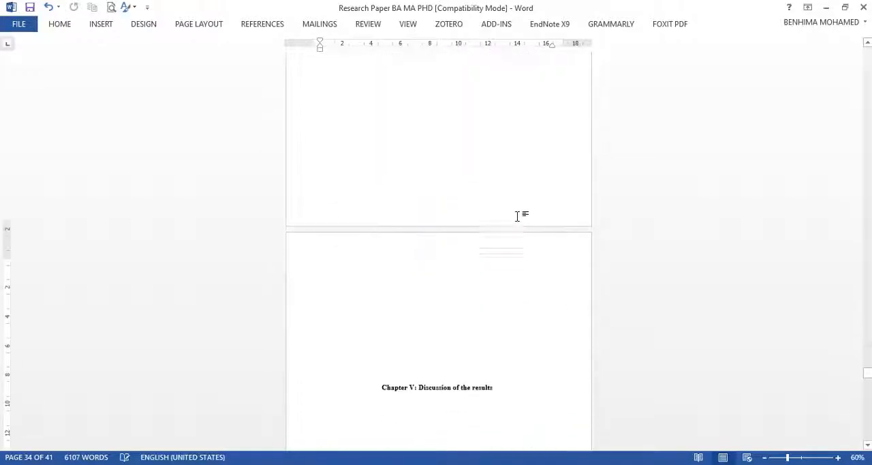
scroll(517, 216, "down", 7)
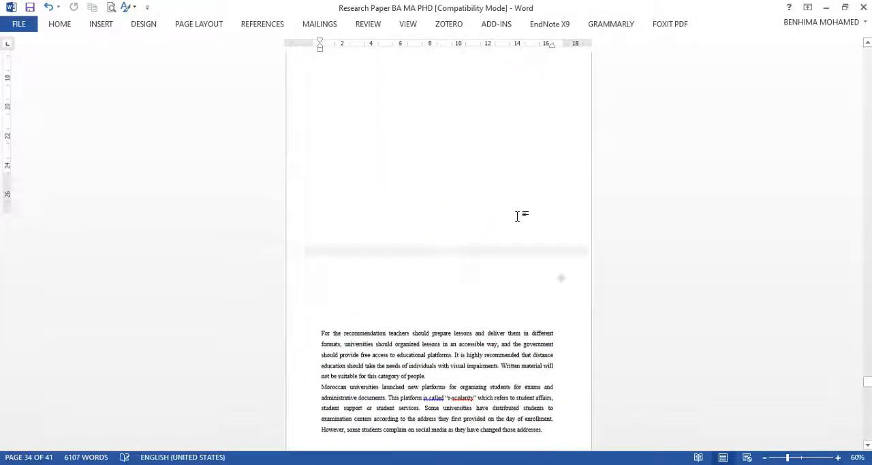
scroll(518, 216, "down", 2)
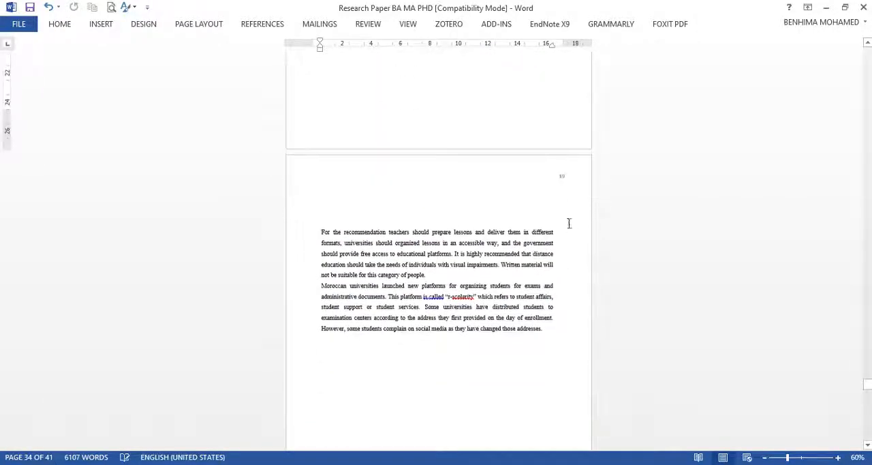
Step: Set the page numbering of Section 12, the Chapter V text, to start at 33
double_click(553, 177)
scroll(553, 179, "up", 12)
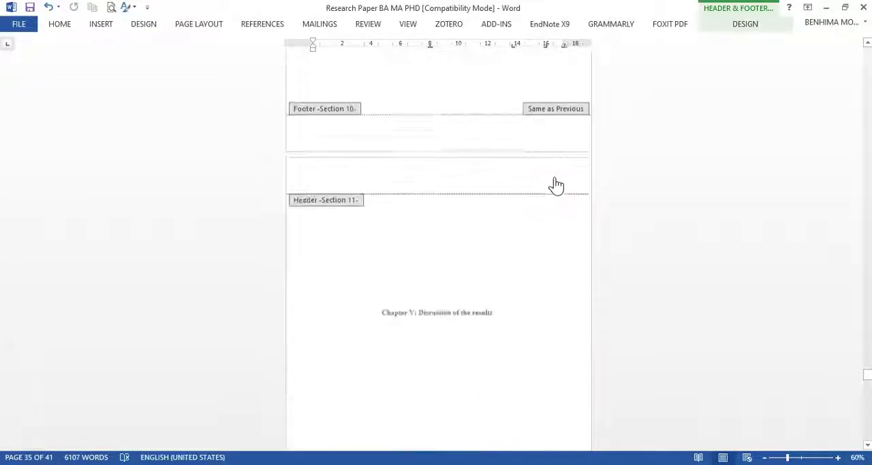
scroll(553, 179, "up", 3)
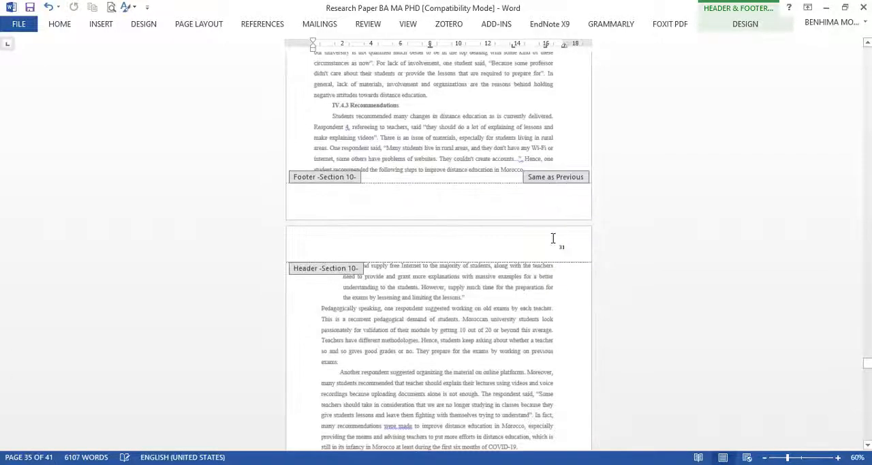
scroll(560, 268, "down", 10)
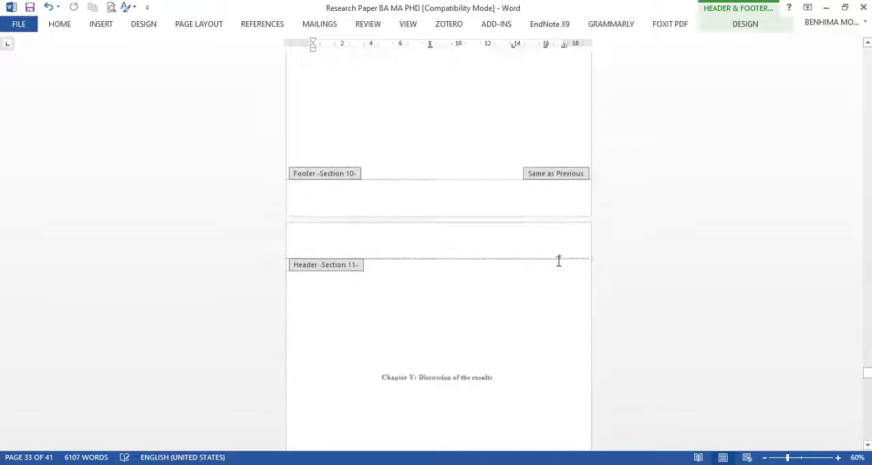
scroll(536, 232, "down", 6)
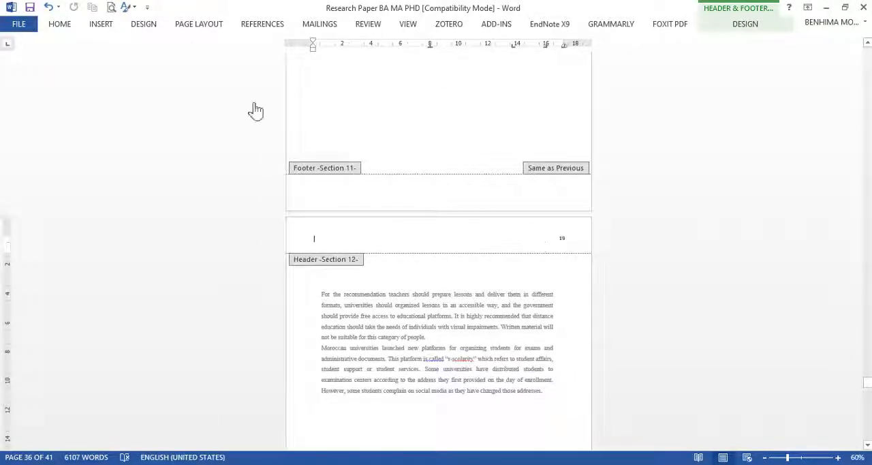
left_click(102, 26)
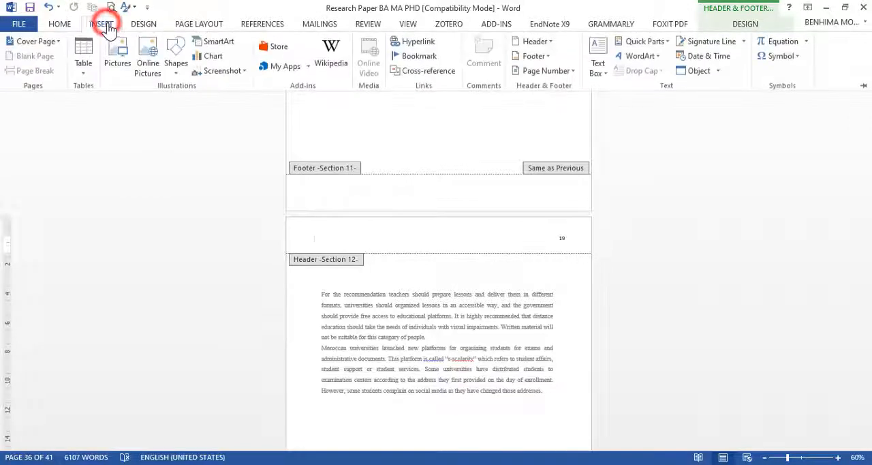
left_click(555, 72)
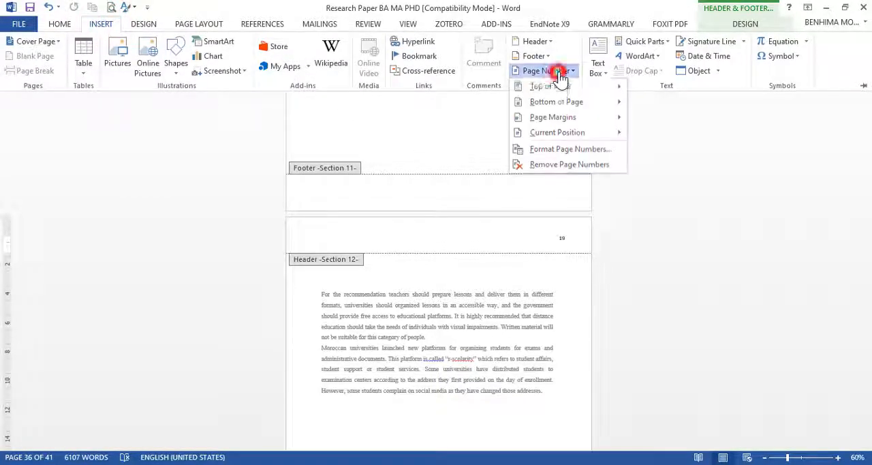
left_click(538, 150)
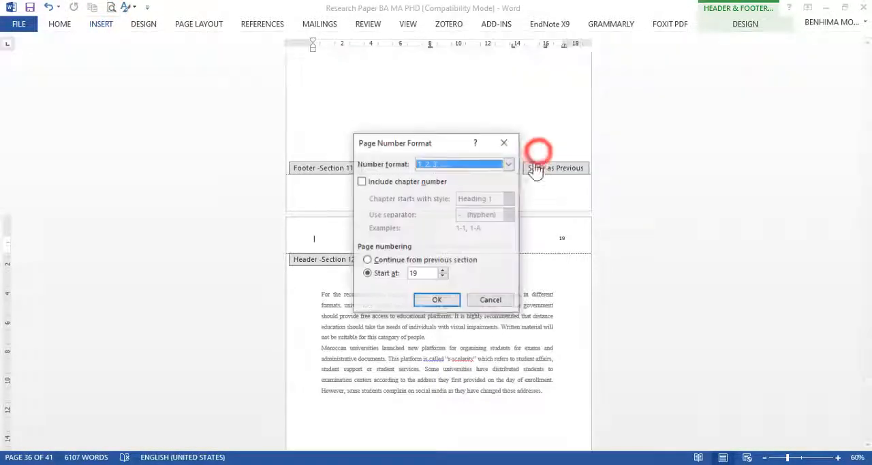
left_click(428, 274)
left_click_drag(409, 274, 371, 274)
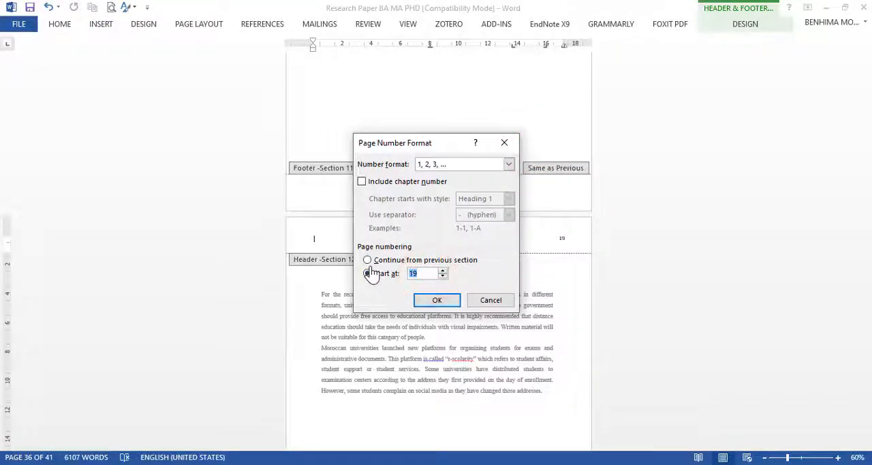
left_click(434, 299)
double_click(463, 203)
Step: Insert a Next Page section break above the "Chapter VI: Conclusion" title
scroll(465, 202, "down", 5)
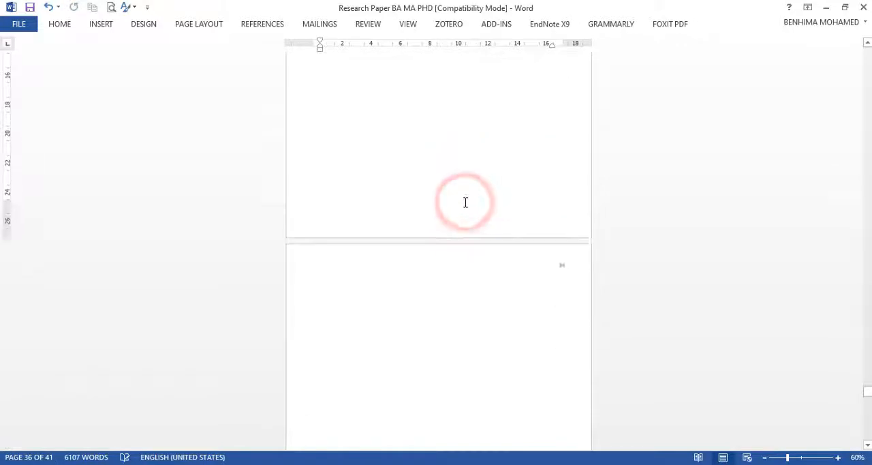
scroll(465, 202, "up", 15)
scroll(465, 202, "down", 6)
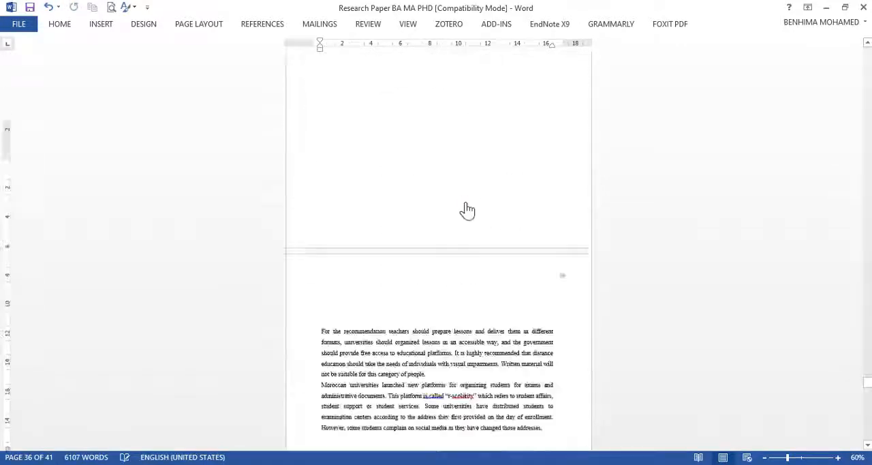
scroll(467, 210, "down", 5)
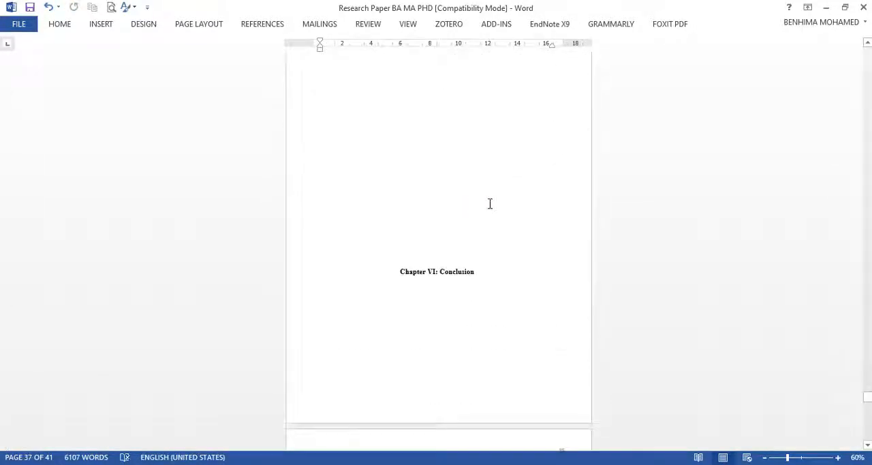
scroll(492, 211, "up", 3)
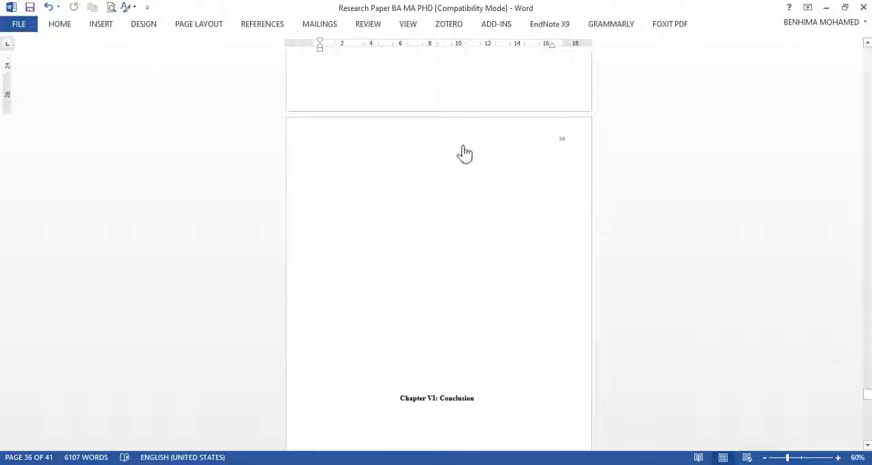
left_click(438, 211)
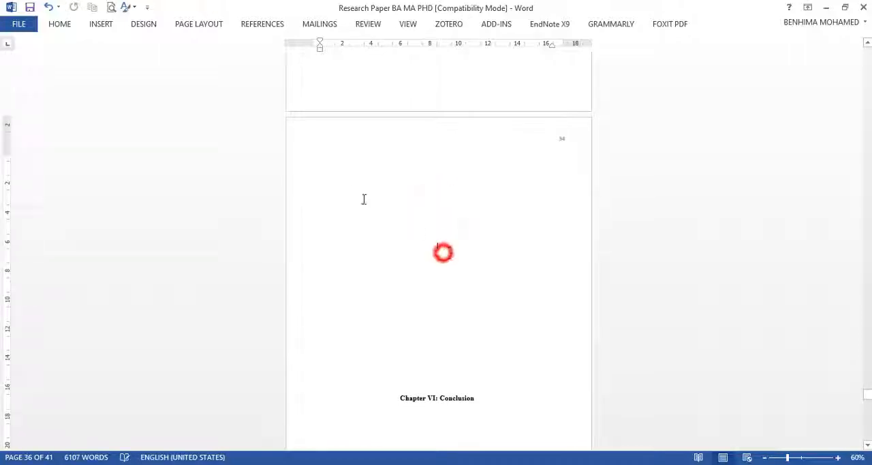
left_click(59, 24)
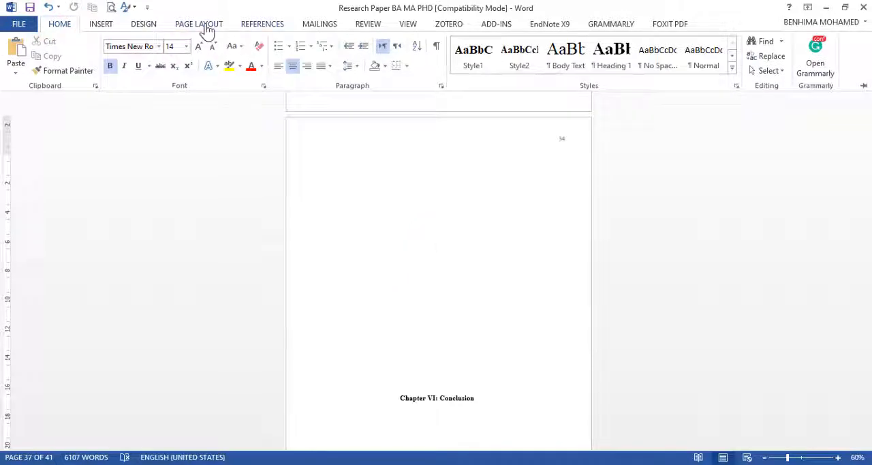
left_click(204, 25)
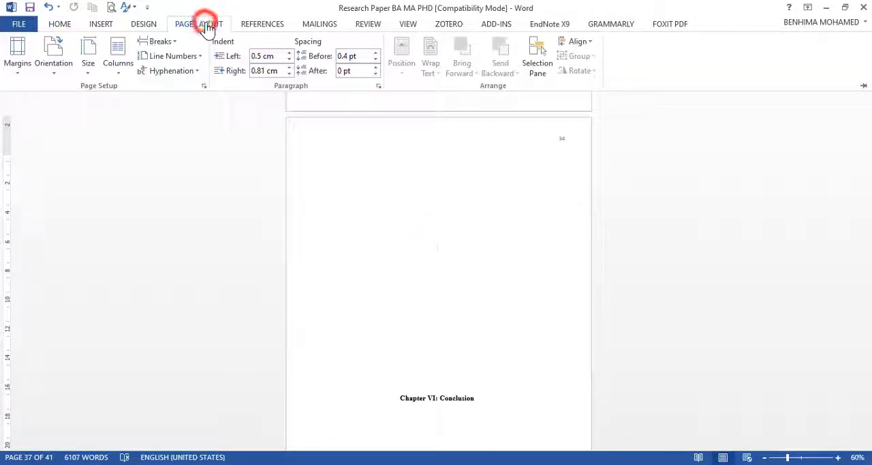
left_click(167, 43)
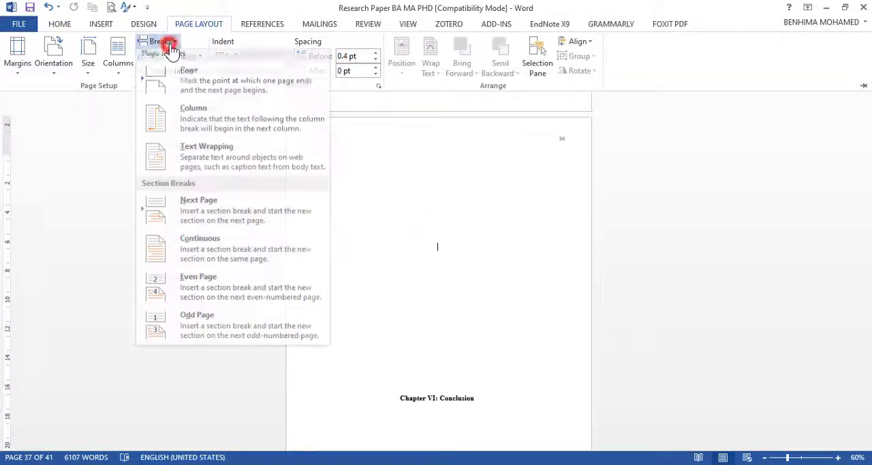
left_click(205, 209)
Step: Insert a Next Page section break below the "Chapter VI: Conclusion" title to separate it from the conclusion text
scroll(340, 235, "down", 10)
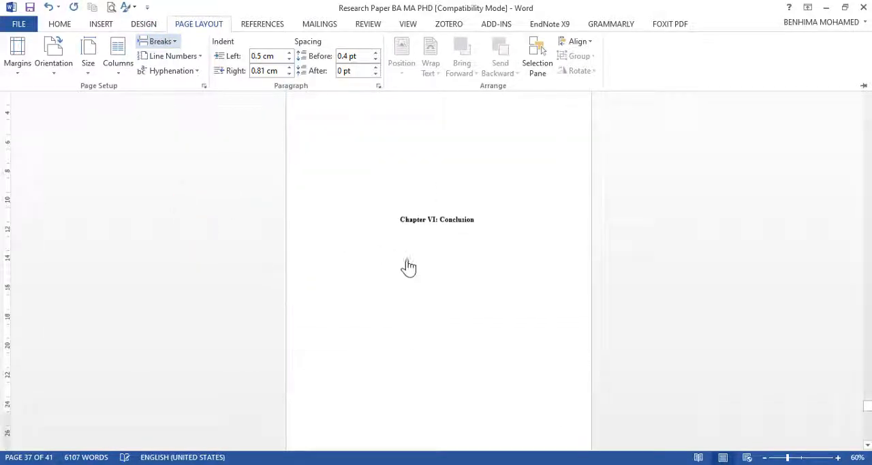
left_click(440, 306)
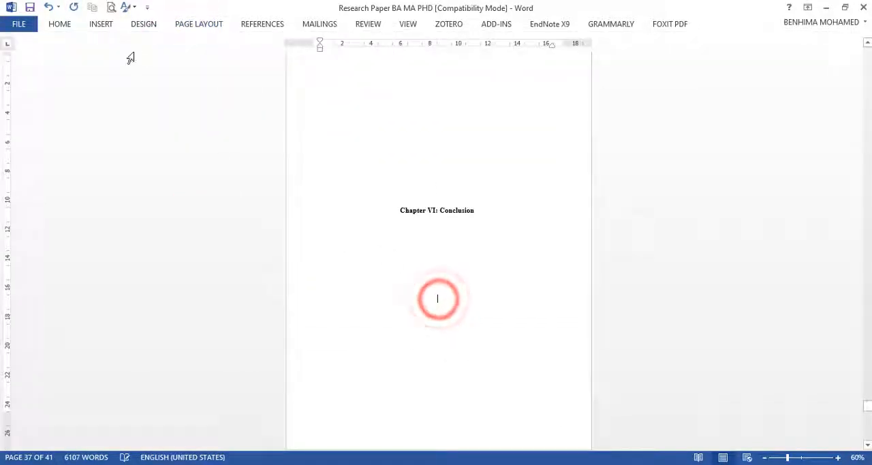
left_click(203, 30)
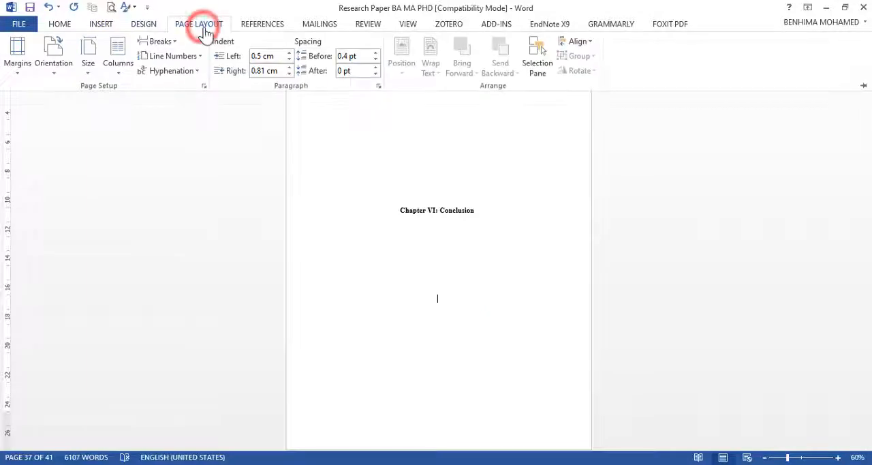
left_click(168, 48)
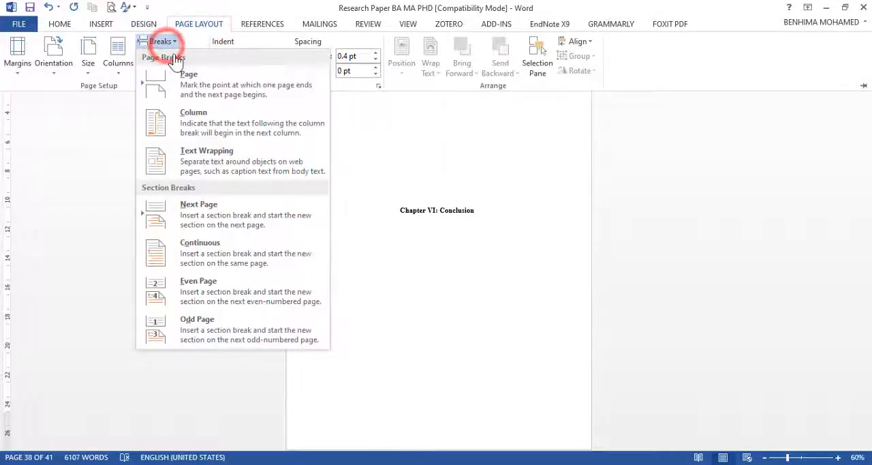
left_click(207, 209)
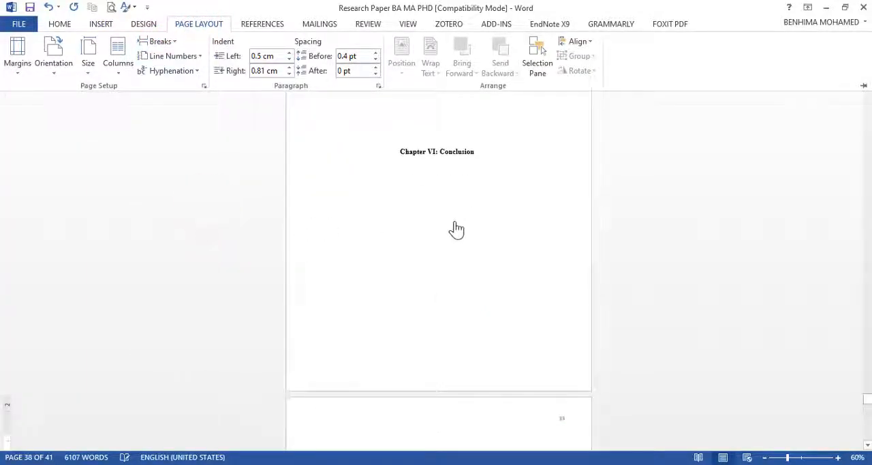
Step: Unlink the Section 13 header on the Chapter VI title page from the previous section
scroll(456, 229, "up", 3)
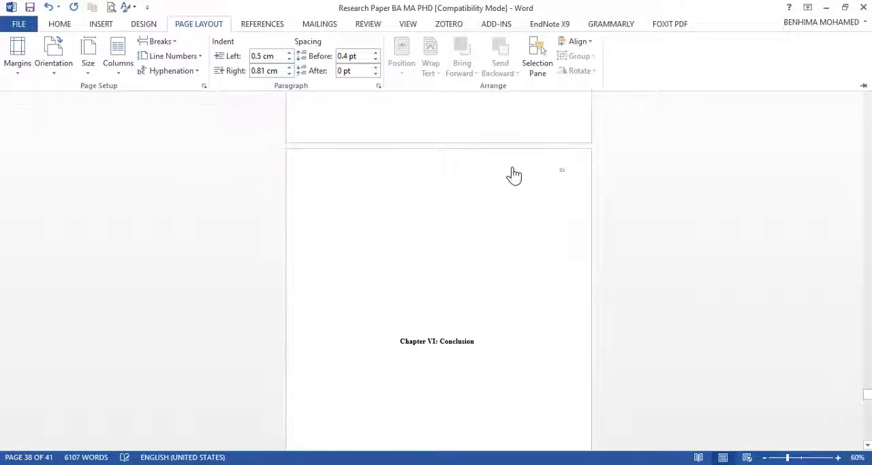
left_click(514, 175)
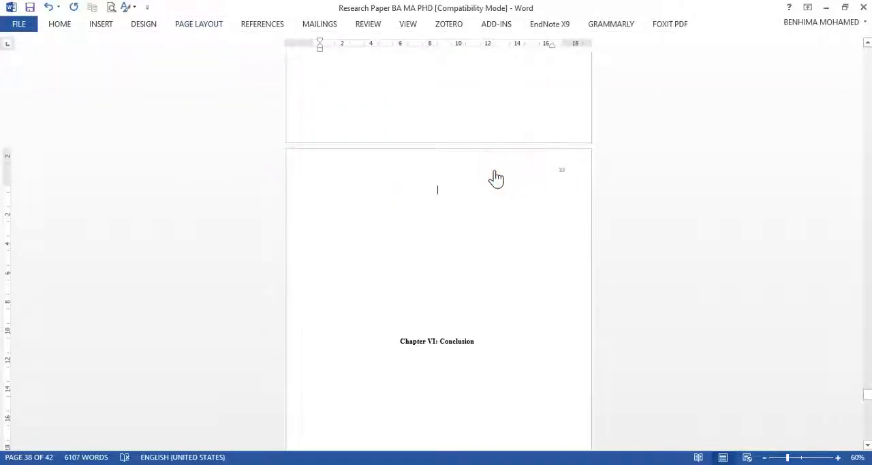
double_click(504, 175)
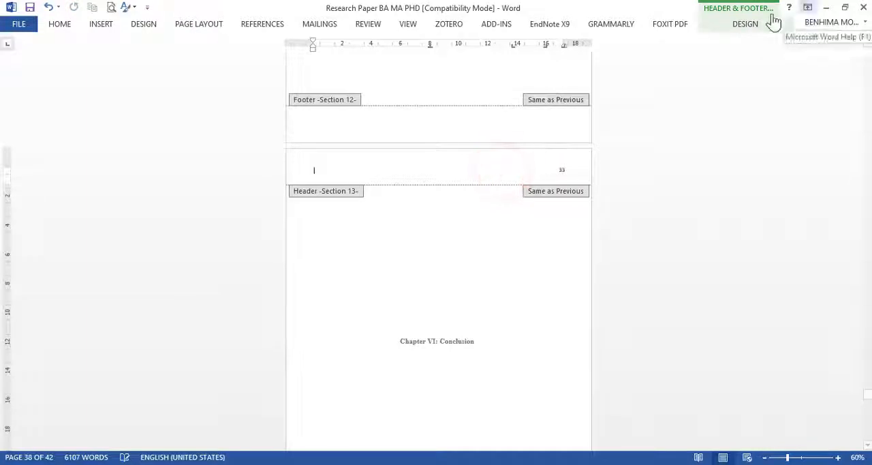
left_click(724, 24)
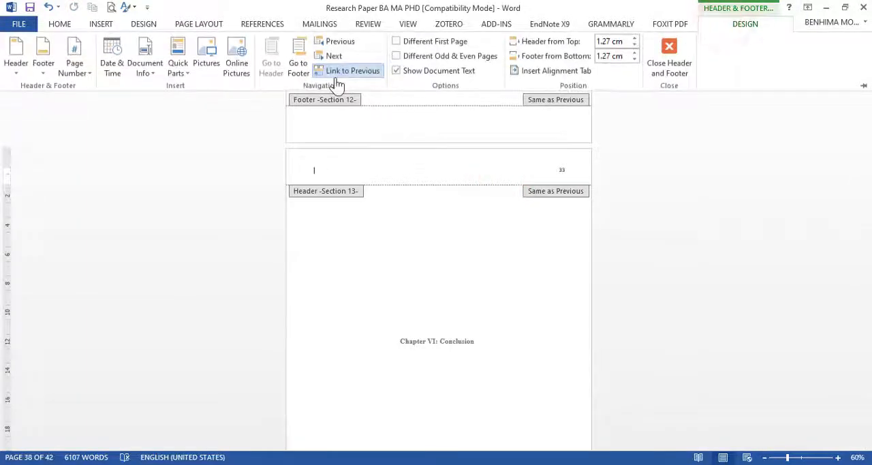
left_click(349, 72)
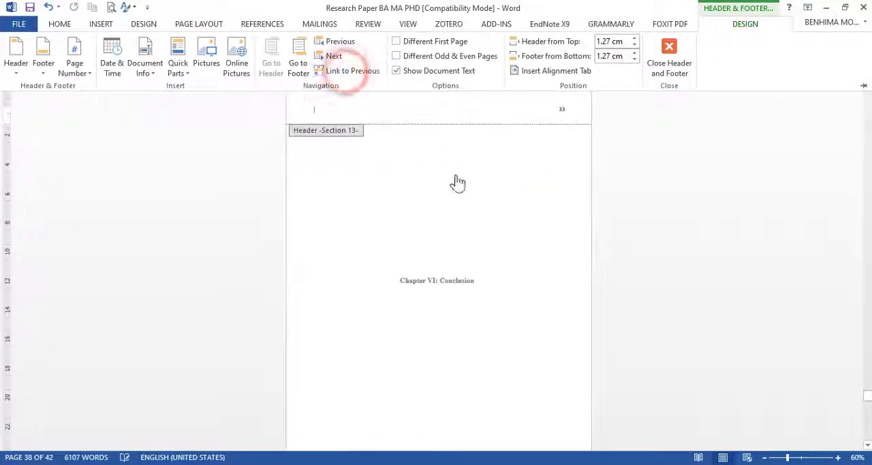
Step: Unlink the Section 14 header above the conclusion text from the previous section and leave header editing
scroll(487, 190, "down", 10)
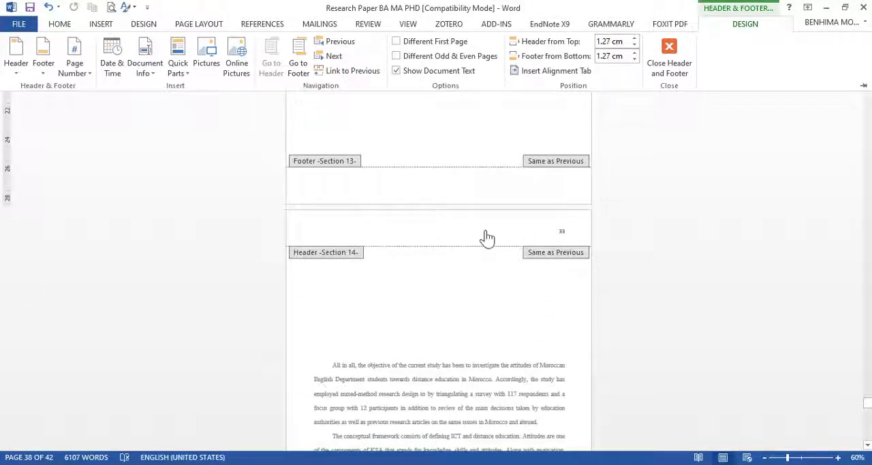
left_click(487, 233)
left_click(488, 230)
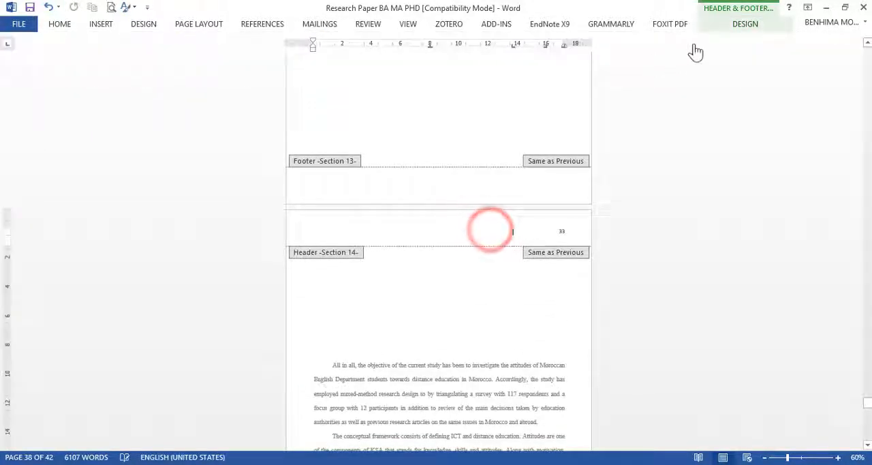
left_click(745, 23)
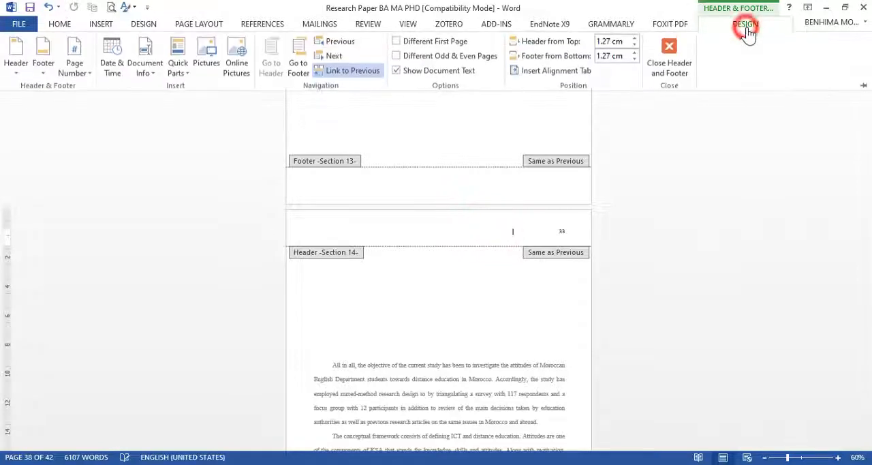
left_click(365, 68)
scroll(506, 121, "down", 2)
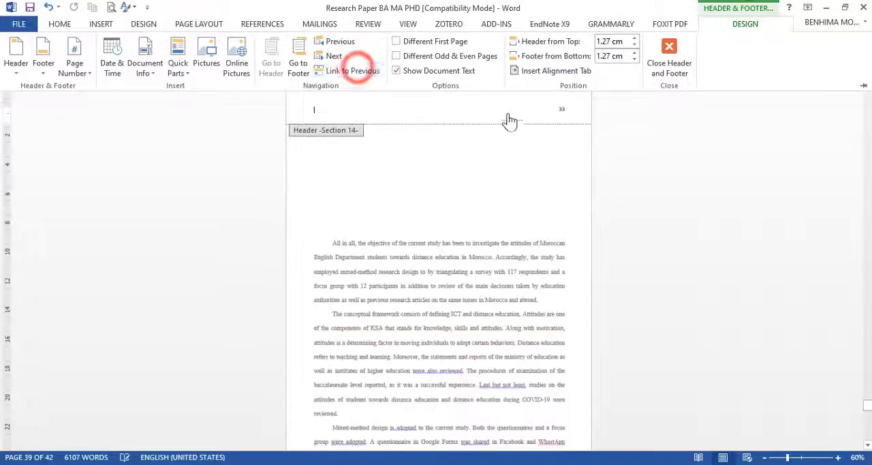
scroll(522, 128, "down", 2)
double_click(463, 227)
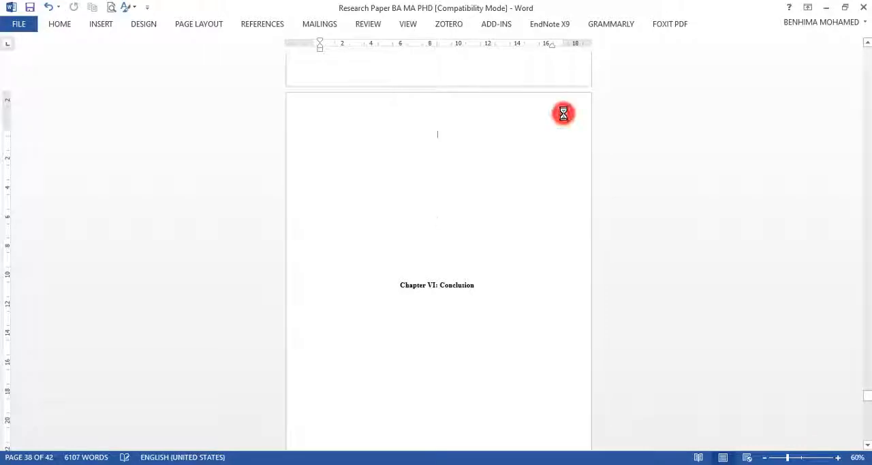
Step: Delete the page number from the Section 13 header on the Chapter VI title page
double_click(564, 114)
double_click(561, 113)
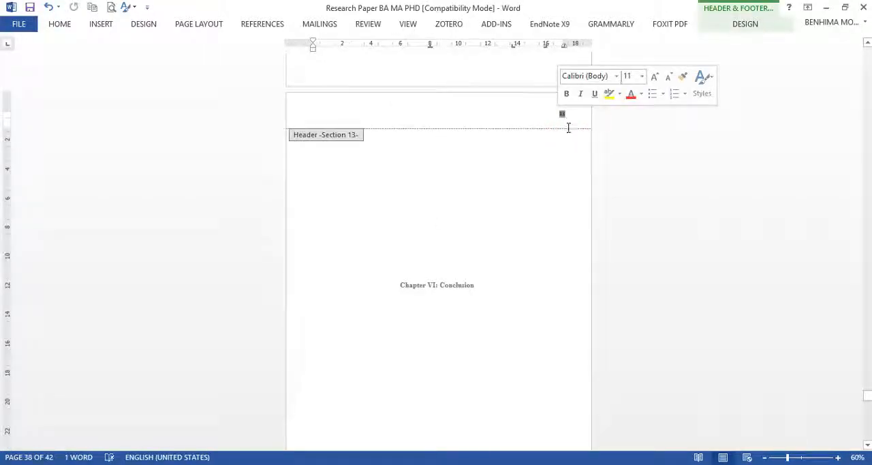
key("Delete")
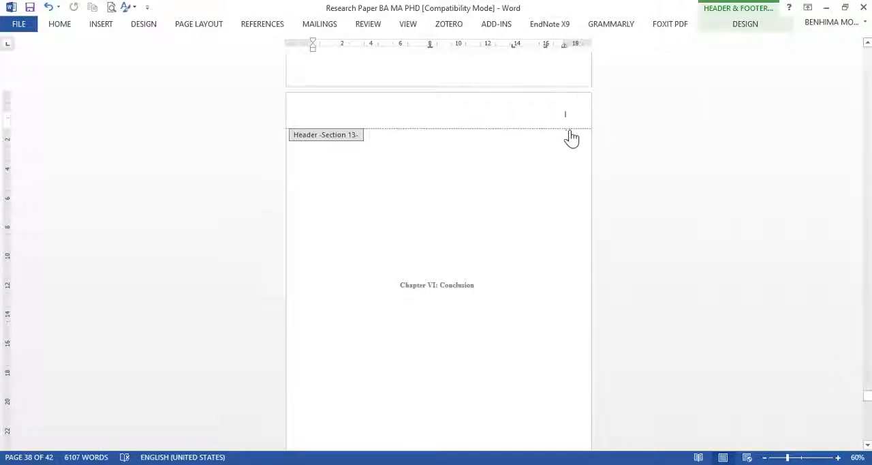
Step: Set the Section 14 page numbering above the conclusion text to start at 34 and leave header editing
scroll(569, 139, "down", 5)
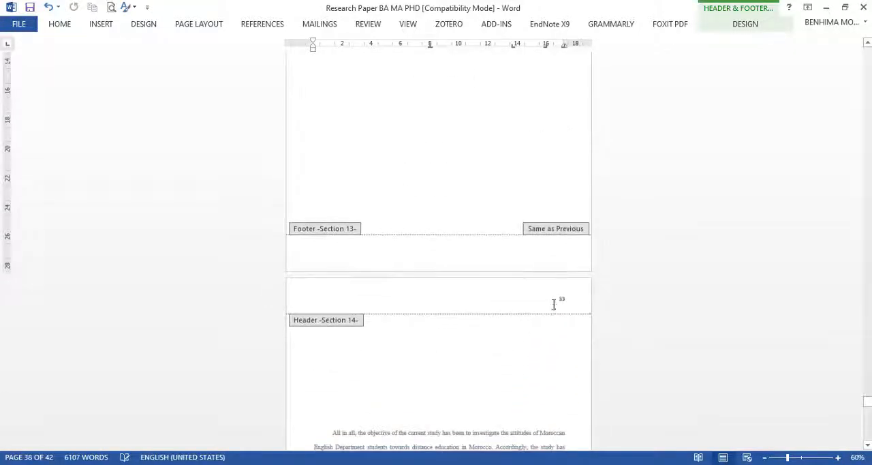
left_click(561, 299)
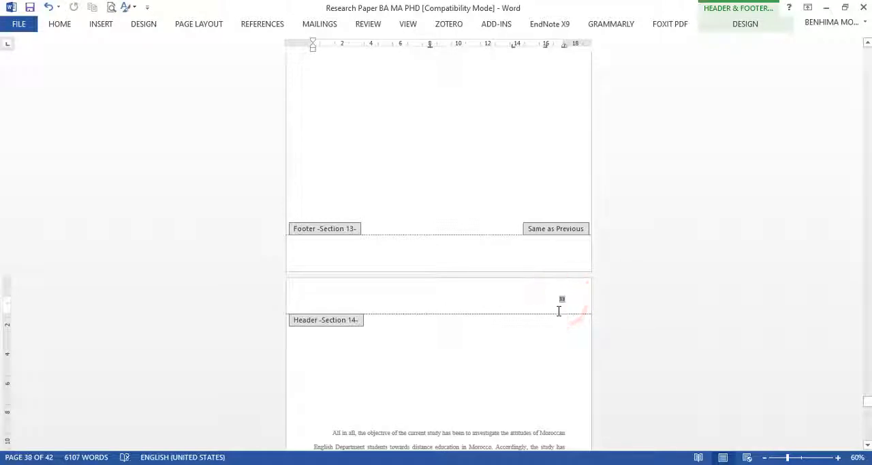
left_click(101, 26)
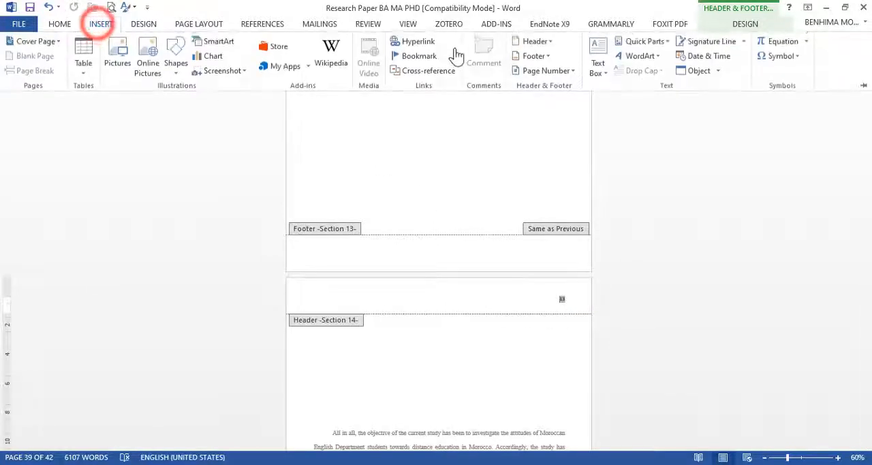
left_click(548, 71)
left_click(532, 150)
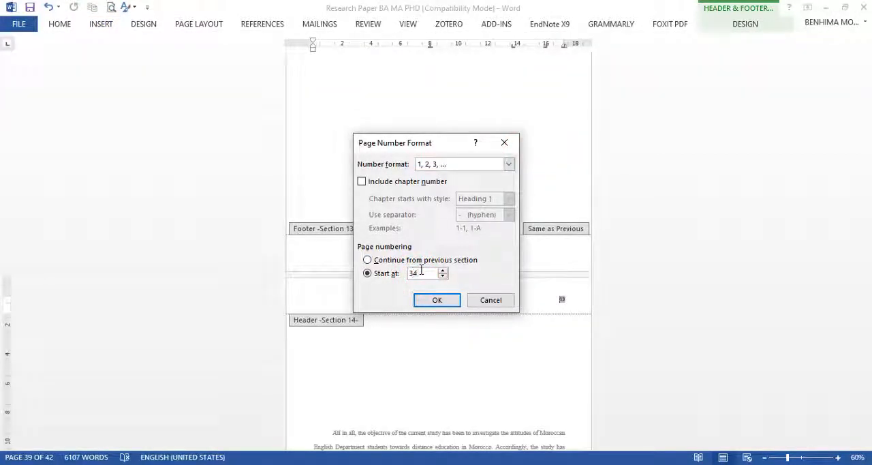
left_click(429, 303)
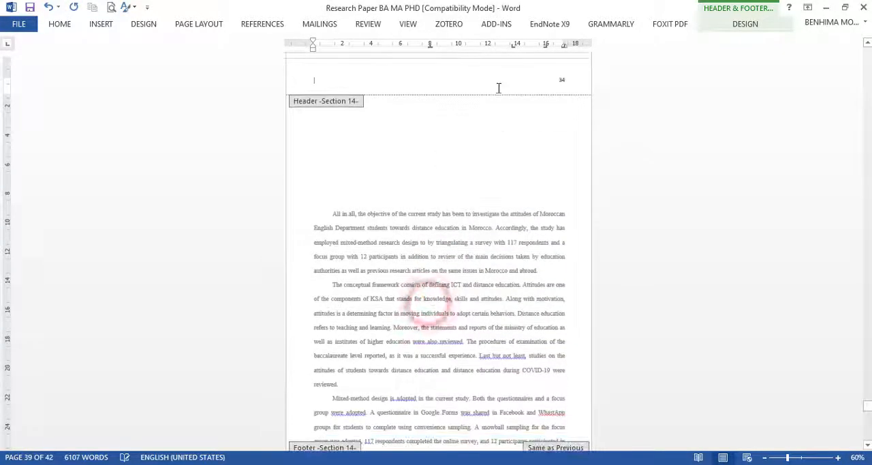
double_click(499, 169)
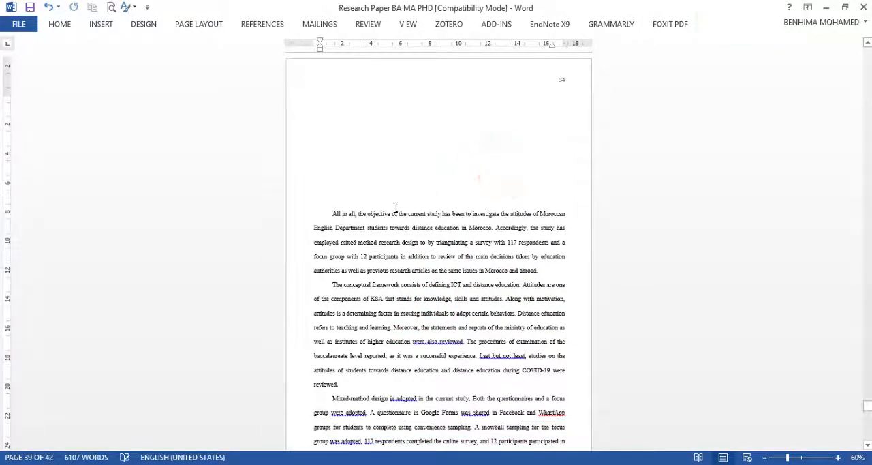
Step: Delete the blank lines above the conclusion text and the surplus blank lines before the Chapter VI title page
left_click_drag(396, 206, 374, 114)
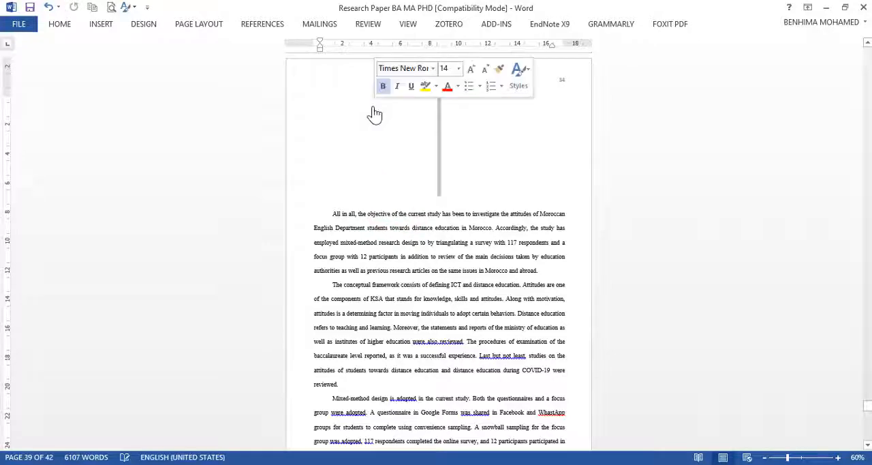
key("Delete")
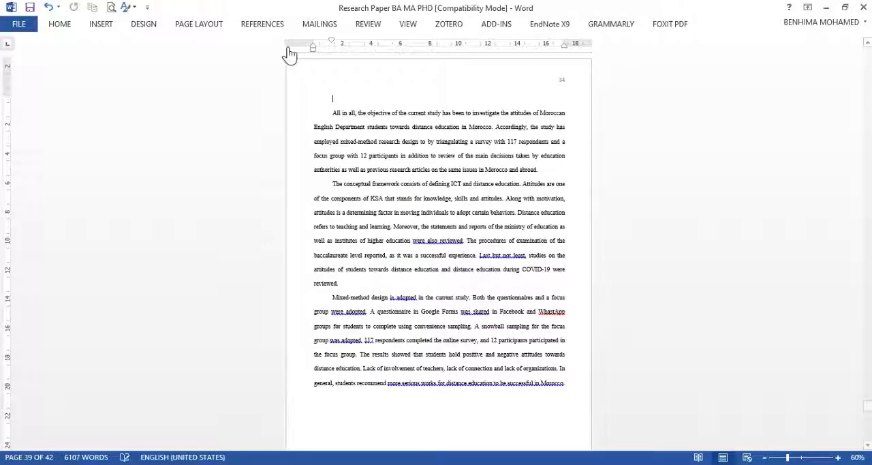
scroll(471, 132, "up", 10)
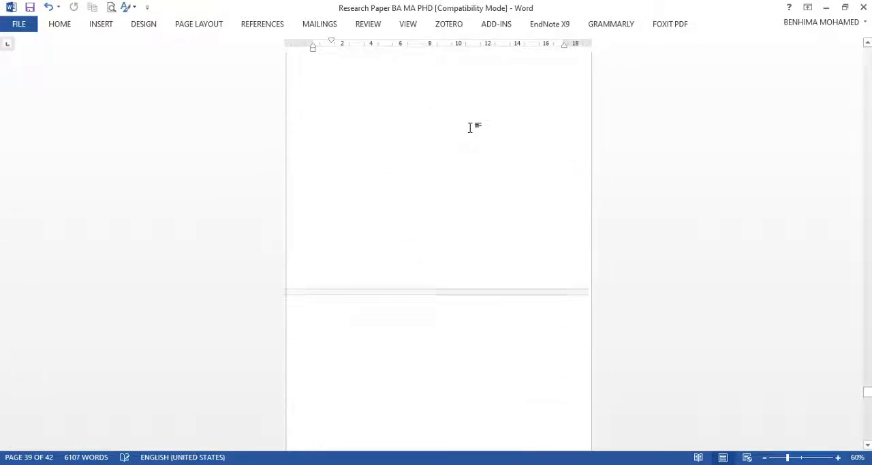
scroll(470, 127, "up", 5)
scroll(420, 91, "up", 5)
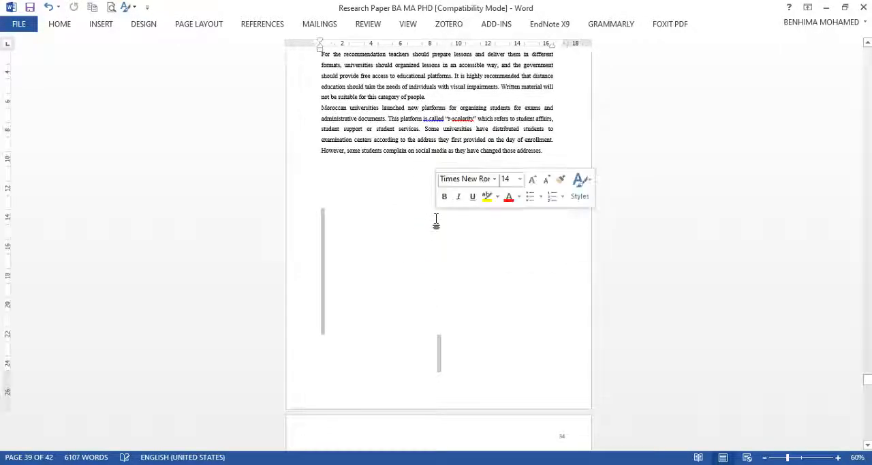
left_click(435, 219)
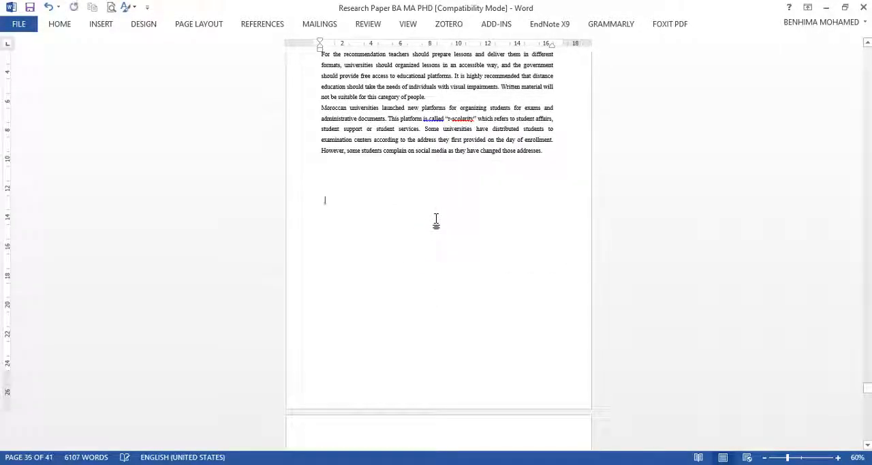
Step: Insert a Next Page section break below the last Bibliography entry to separate it from the Appendices
scroll(448, 208, "down", 4)
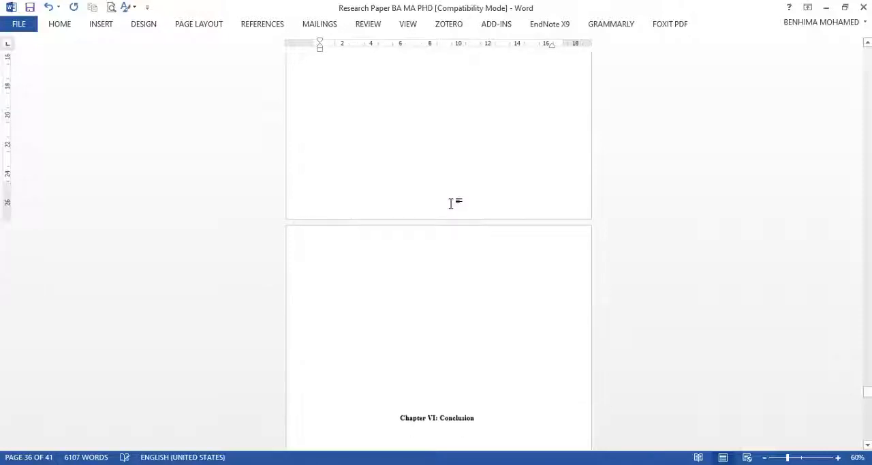
scroll(452, 203, "up", 5)
scroll(451, 203, "up", 2)
scroll(452, 203, "down", 7)
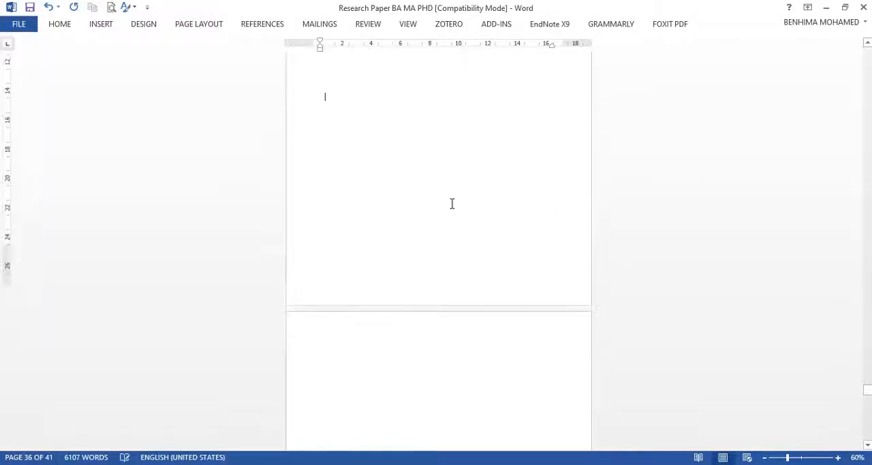
scroll(470, 221, "down", 9)
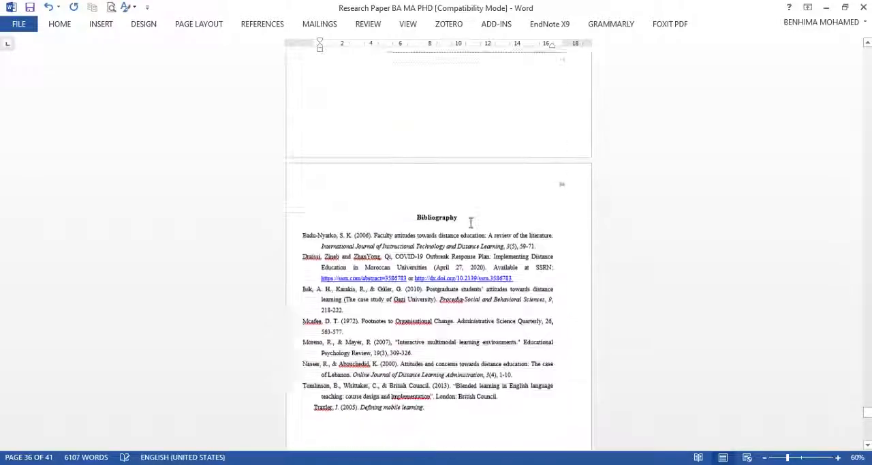
scroll(473, 214, "up", 2)
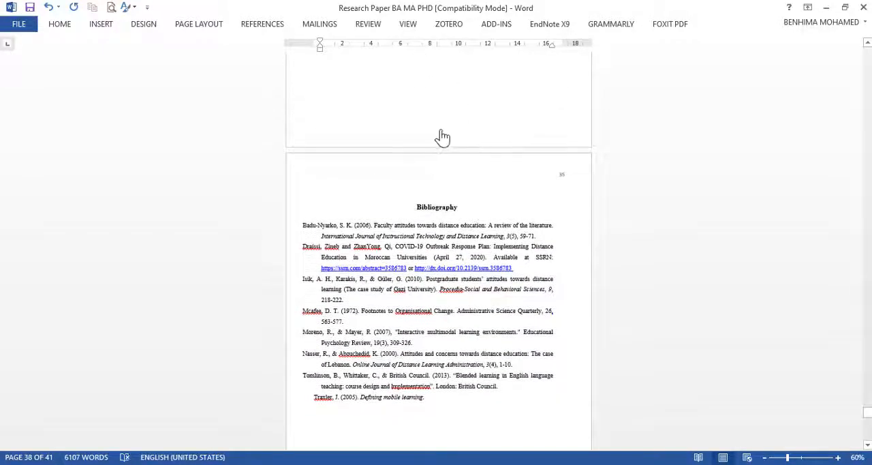
scroll(538, 205, "down", 8)
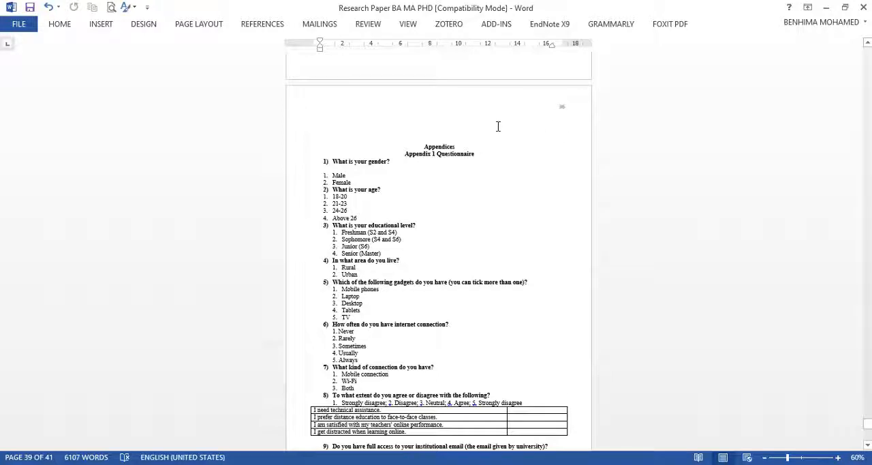
scroll(504, 128, "up", 5)
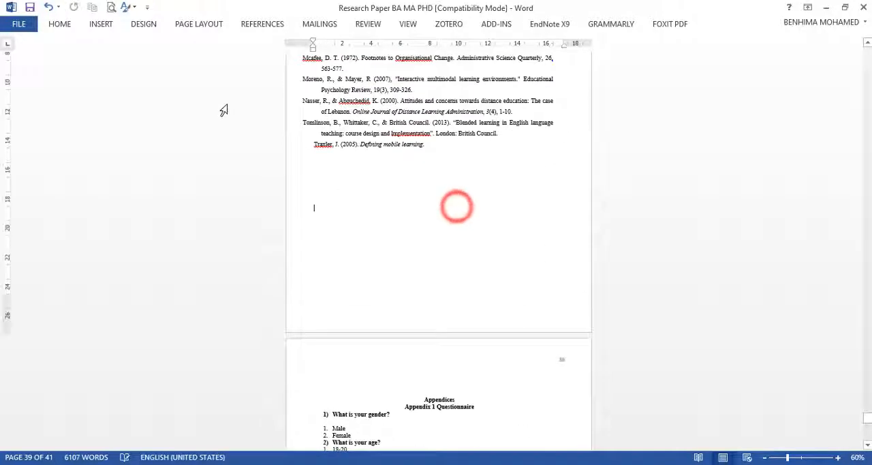
left_click(64, 26)
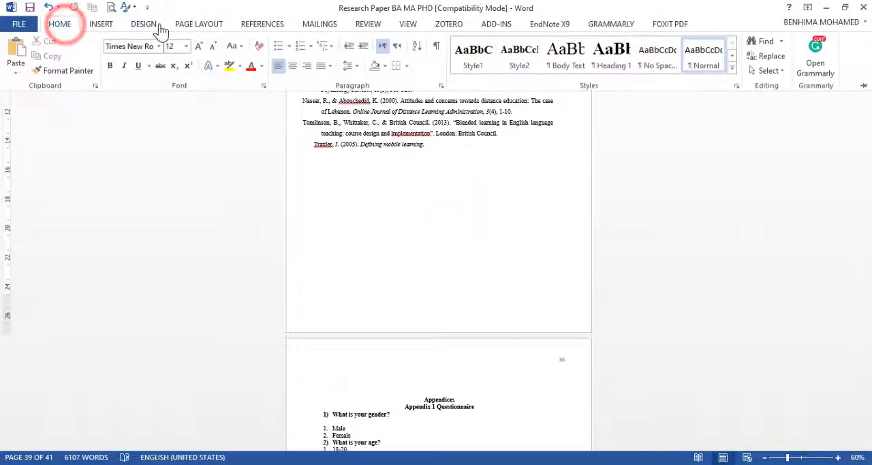
left_click(210, 26)
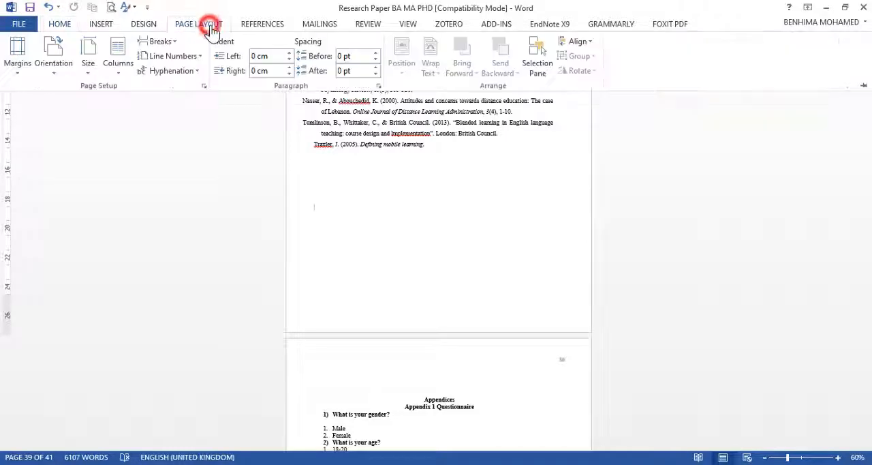
left_click(161, 42)
left_click(192, 204)
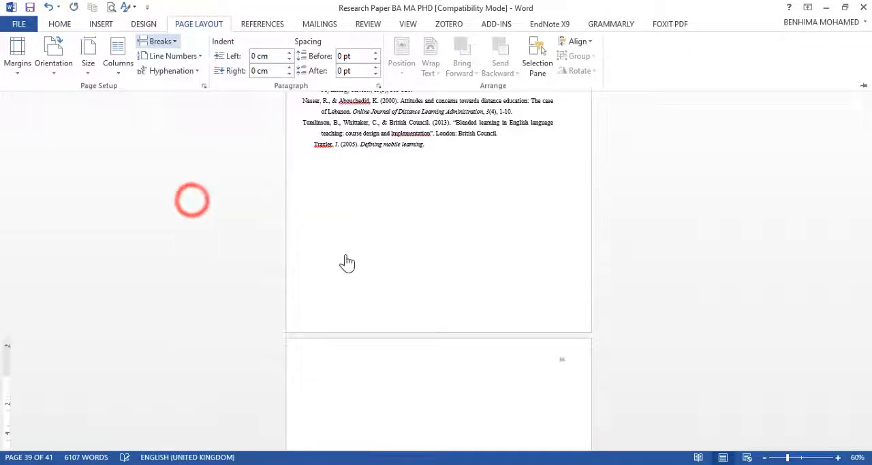
Step: Unlink the Section 15 header on the Appendices page from the previous section
scroll(368, 261, "down", 3)
scroll(477, 212, "up", 1)
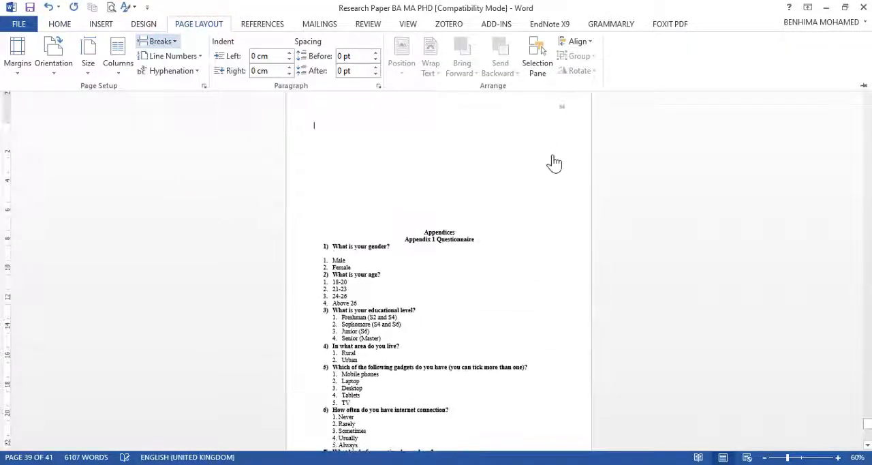
double_click(444, 110)
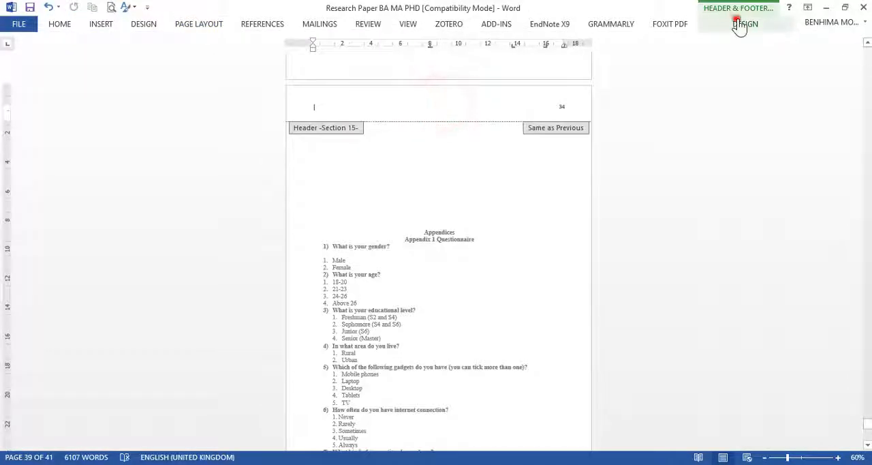
left_click(742, 24)
left_click(353, 71)
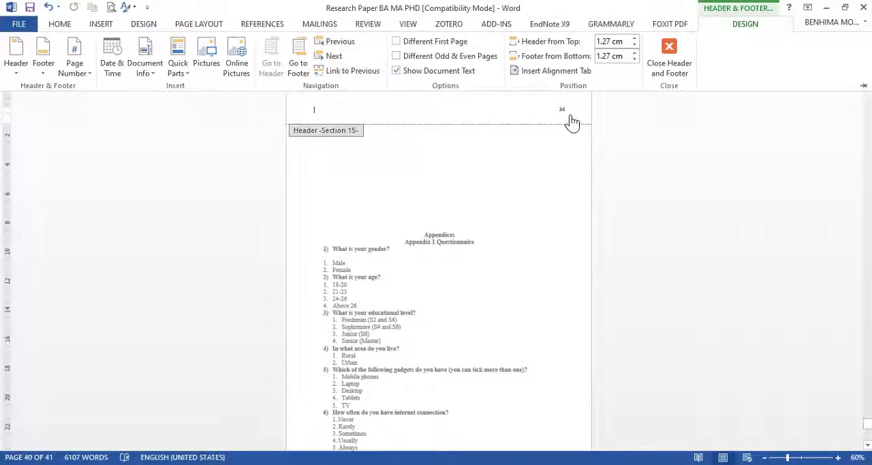
Step: Delete the page number from the Section 15 header, leave header editing, and remove the blank lines above the Appendices heading
left_click(562, 110)
double_click(561, 111)
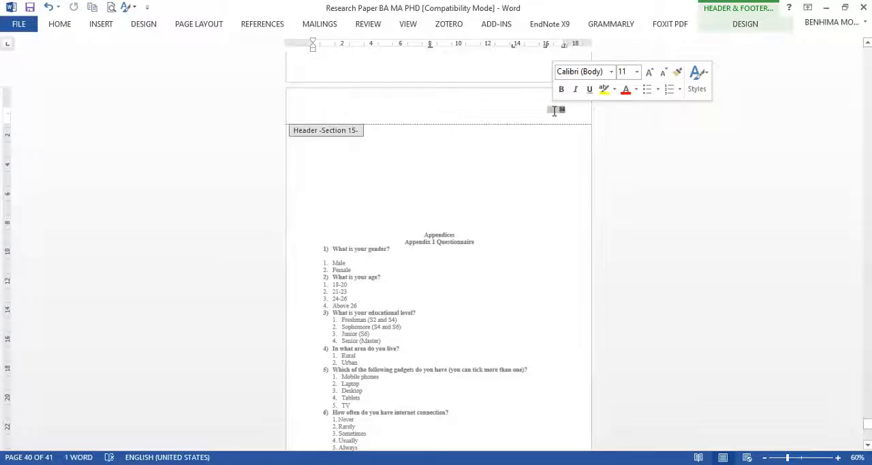
key("Delete")
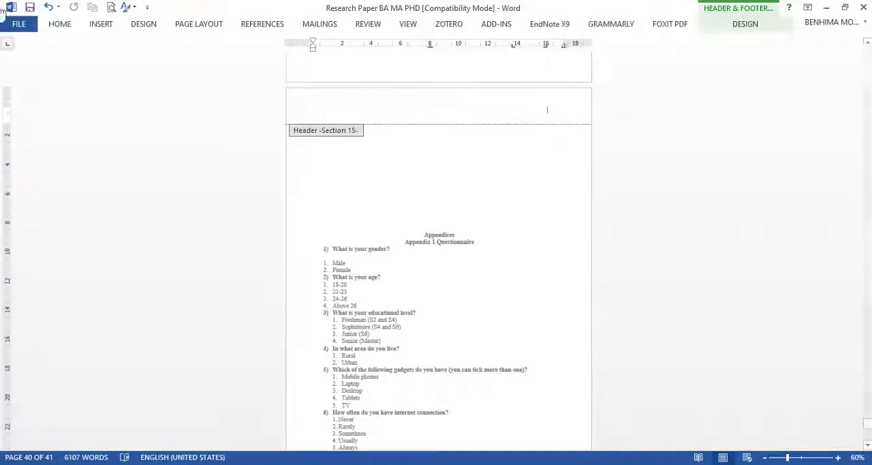
double_click(467, 186)
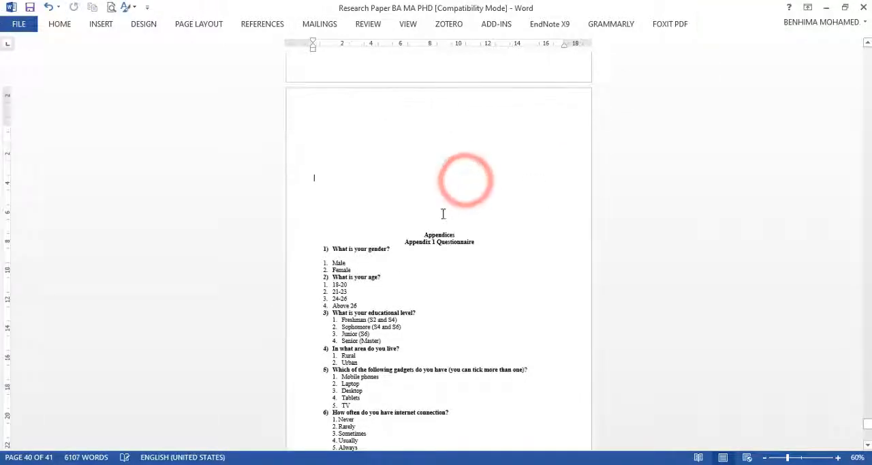
left_click_drag(331, 128, 316, 123)
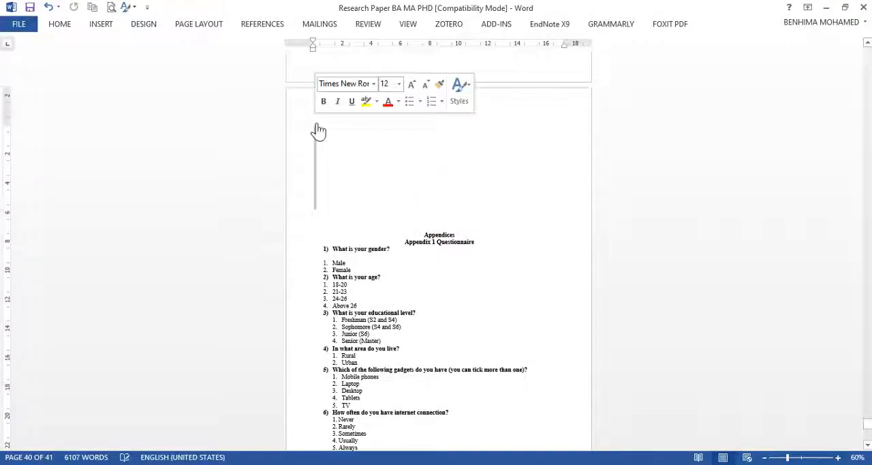
key("Delete")
Step: Review the page numbering and unnumbered title pages from the Appendices back through the earlier chapters
scroll(363, 170, "up", 10)
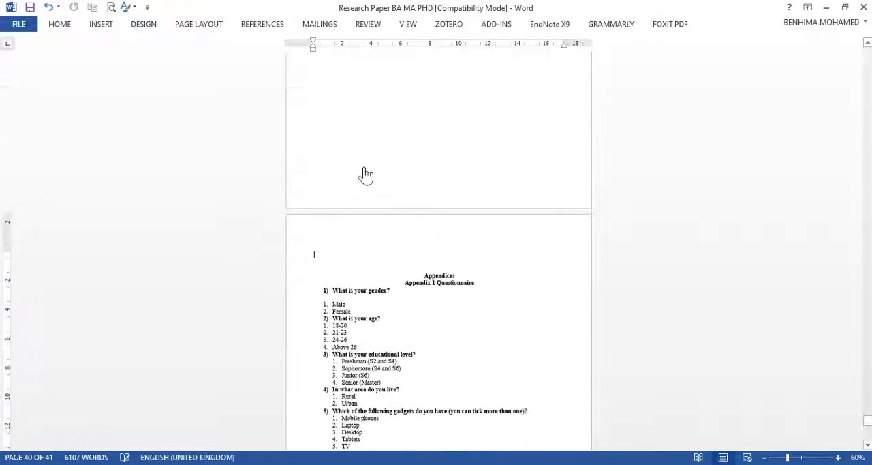
scroll(364, 170, "up", 8)
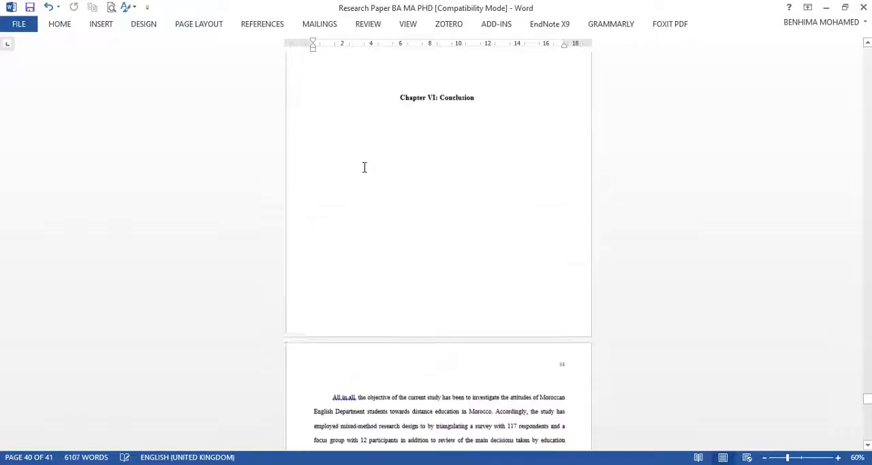
scroll(364, 167, "down", 6)
scroll(363, 166, "down", 10)
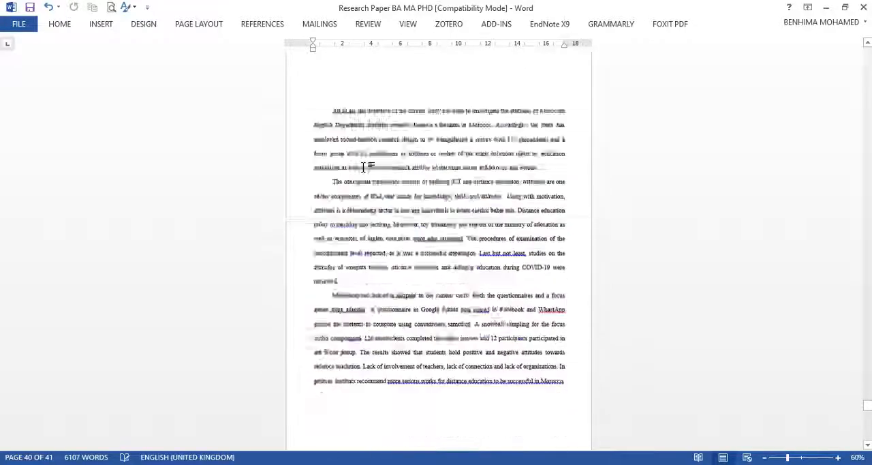
scroll(363, 168, "up", 5)
scroll(367, 175, "up", 15)
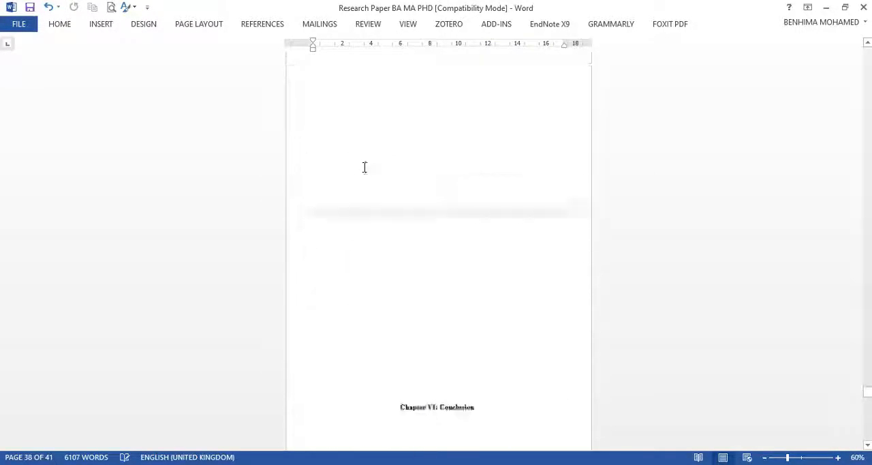
scroll(366, 174, "up", 15)
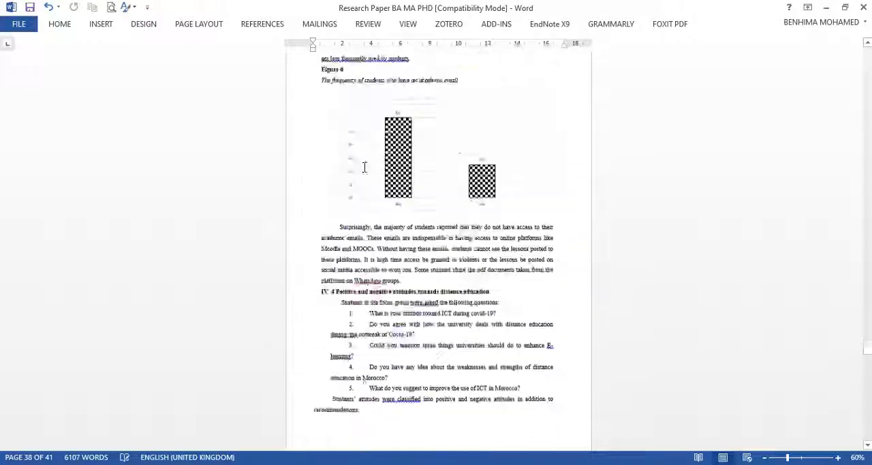
scroll(366, 174, "up", 10)
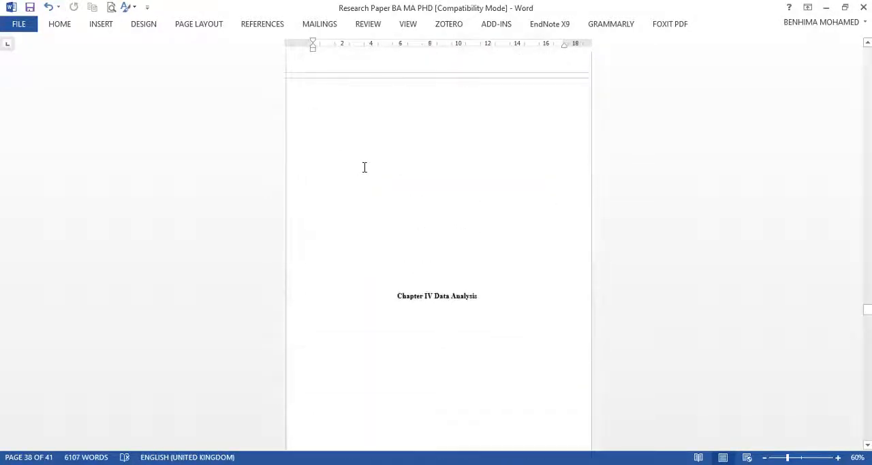
scroll(364, 167, "up", 15)
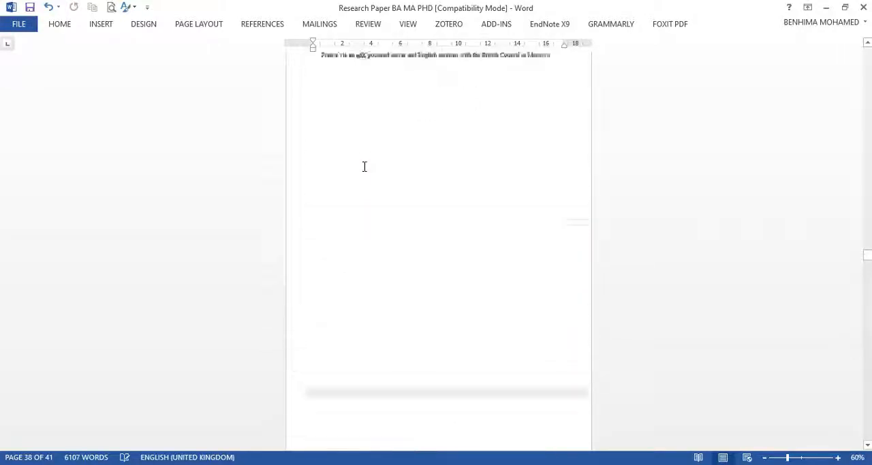
scroll(364, 166, "up", 15)
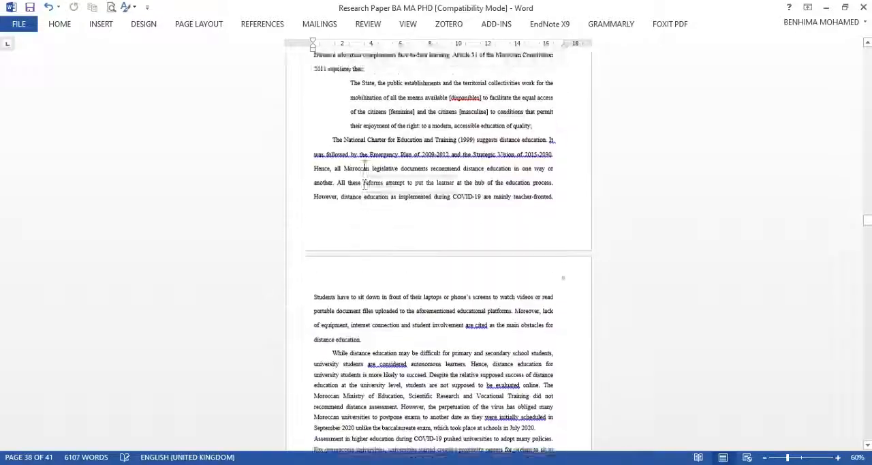
Step: Return to the front matter and delete the blank lines above the Abstract heading
scroll(364, 166, "up", 15)
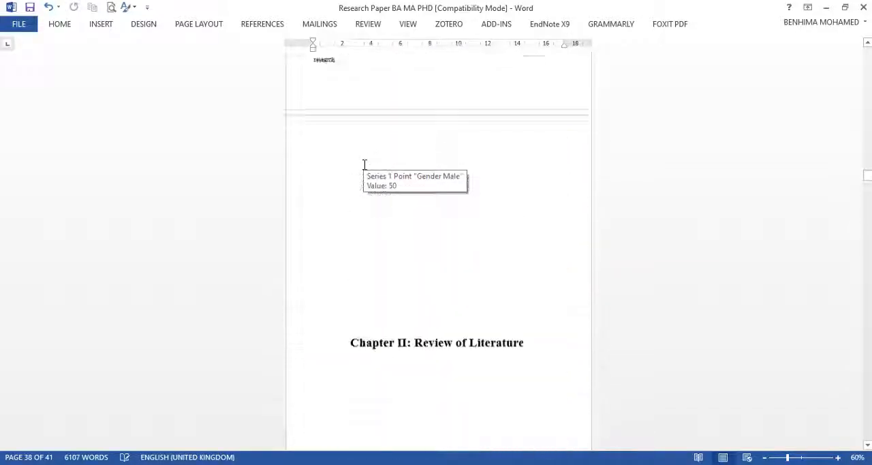
scroll(365, 166, "up", 15)
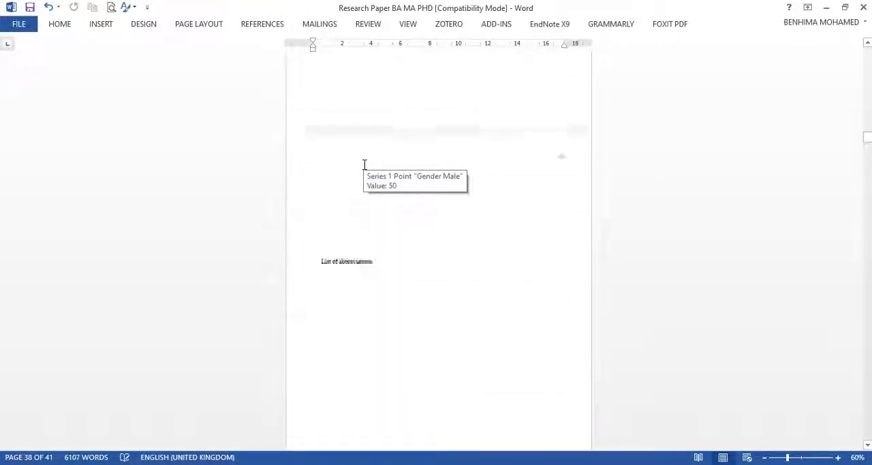
scroll(365, 165, "up", 5)
scroll(364, 166, "up", 8)
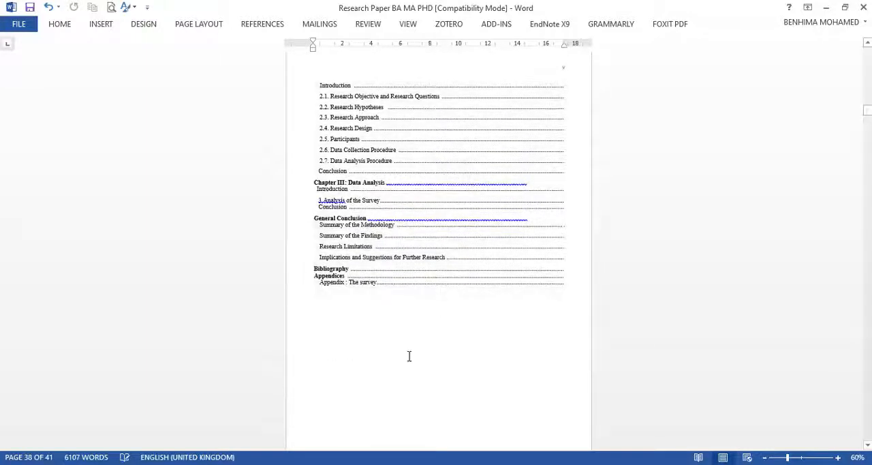
left_click(352, 337)
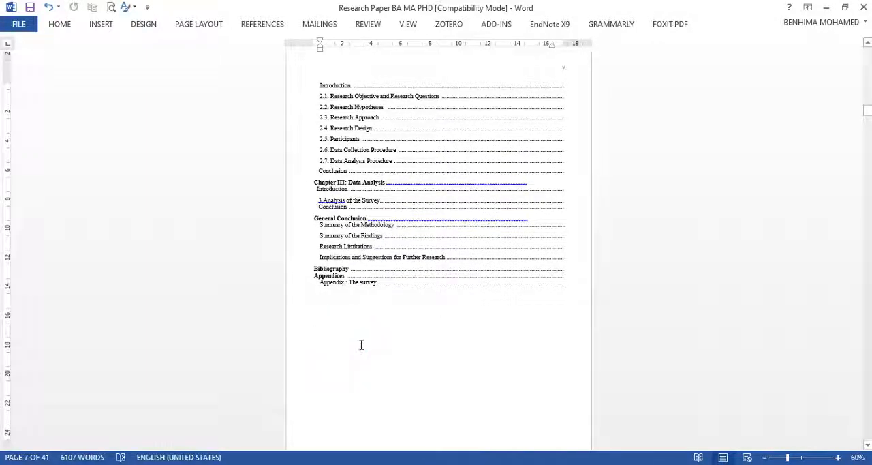
scroll(361, 344, "down", 2)
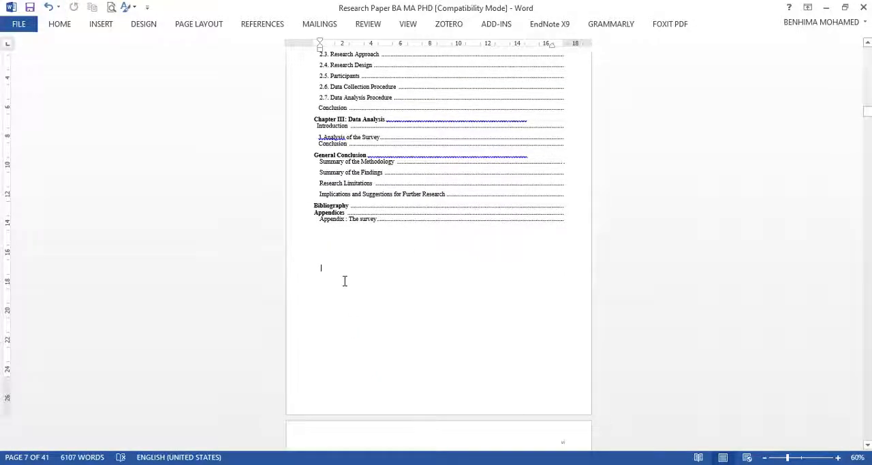
scroll(344, 281, "up", 20)
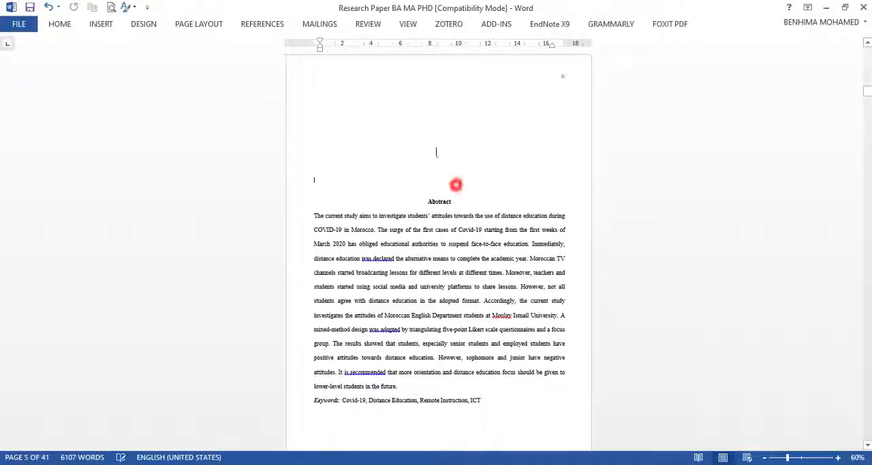
left_click_drag(437, 152, 441, 105)
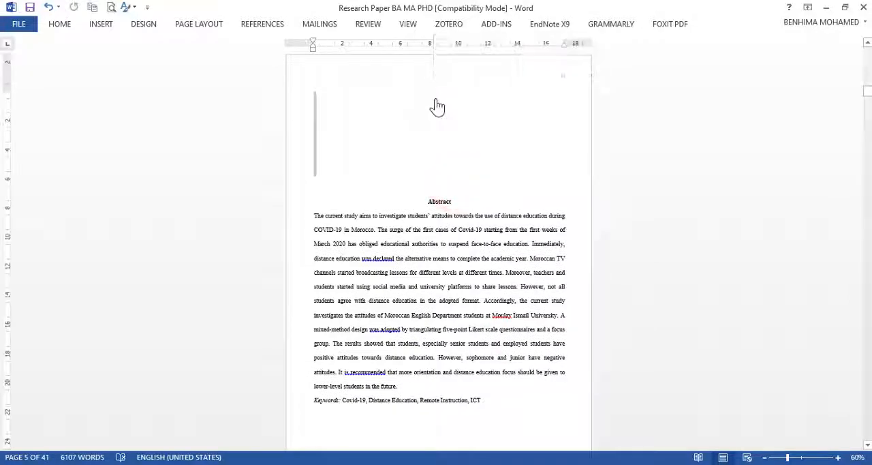
key("Delete")
Step: Delete the blank lines above the Dedication heading
scroll(434, 100, "up", 15)
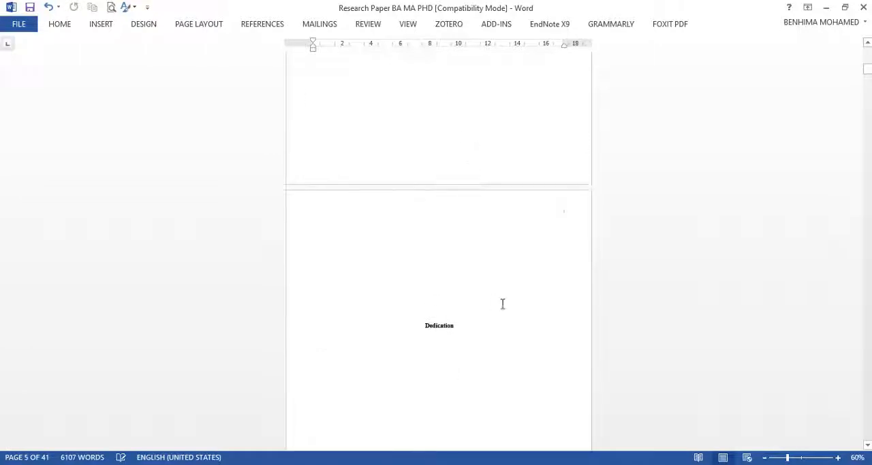
left_click_drag(454, 311, 418, 231)
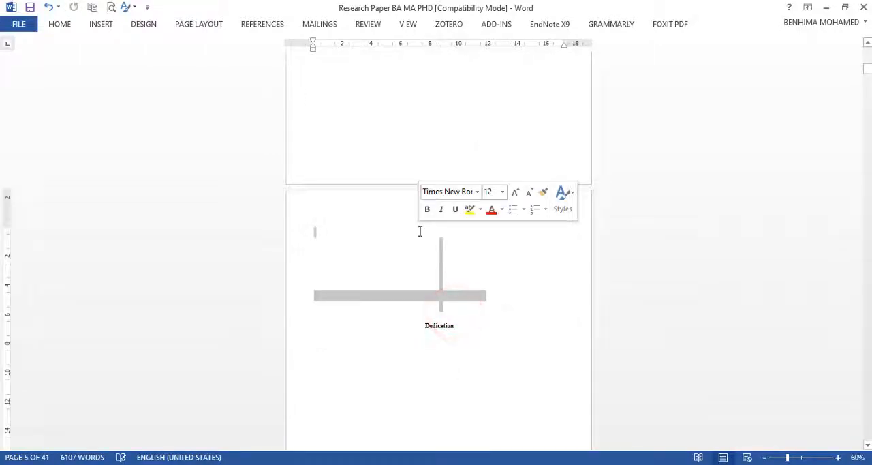
key("Delete")
Step: Try to remove the blank space between the cover page and the Dedication page, and undo the deletion
scroll(419, 230, "up", 5)
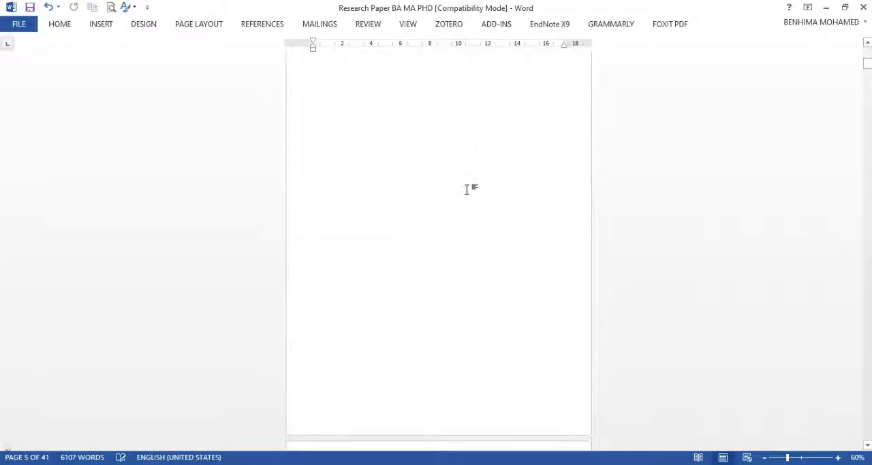
scroll(435, 320, "down", 5)
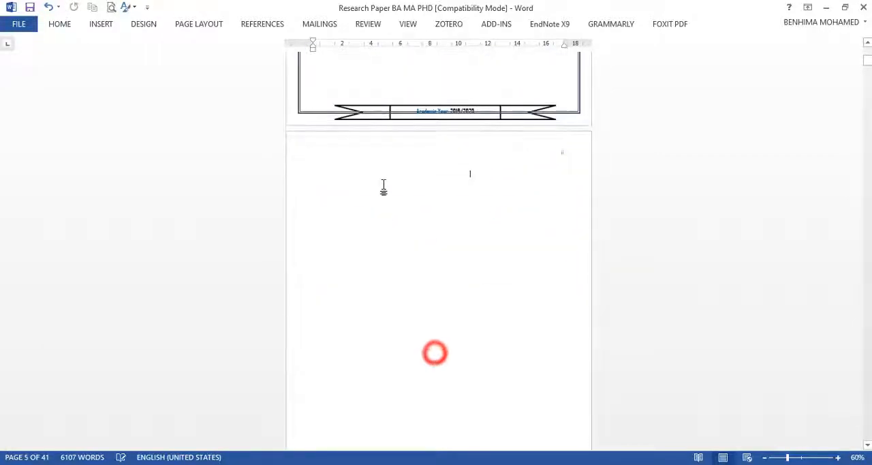
left_click_drag(384, 186, 440, 155)
key("Delete")
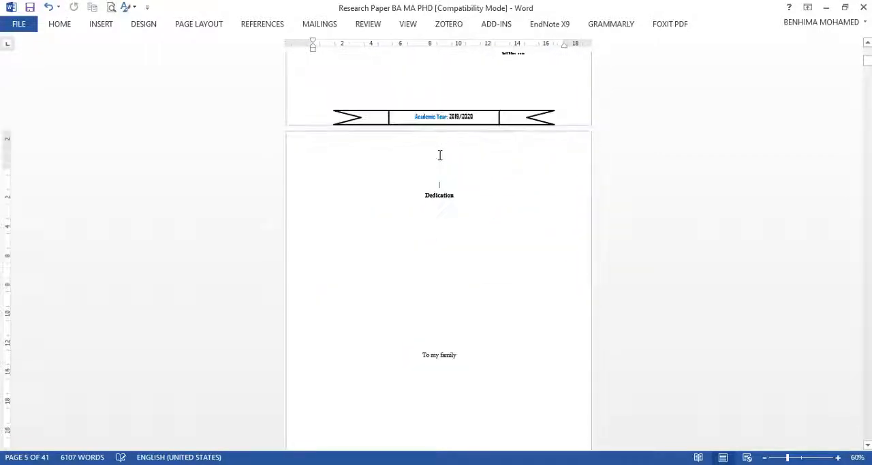
left_click(450, 78)
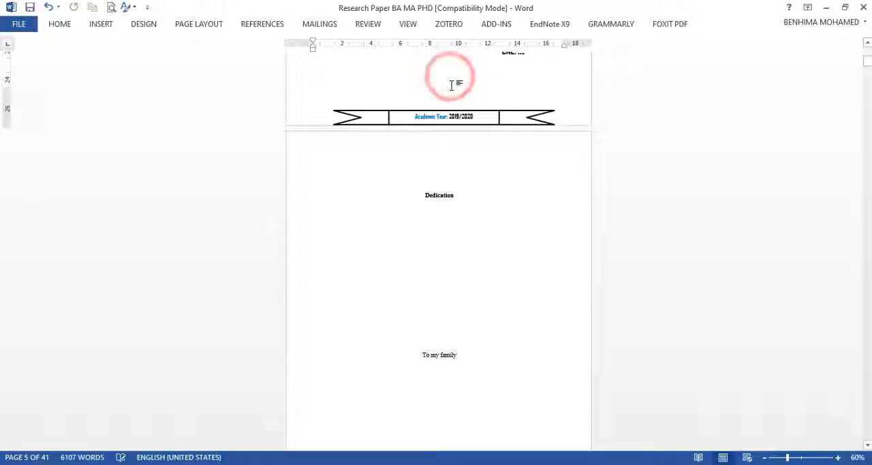
key("Delete")
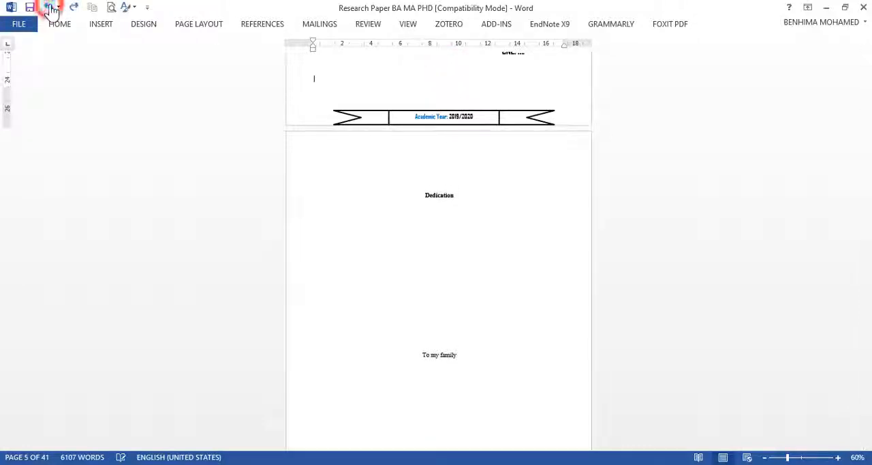
left_click(49, 7)
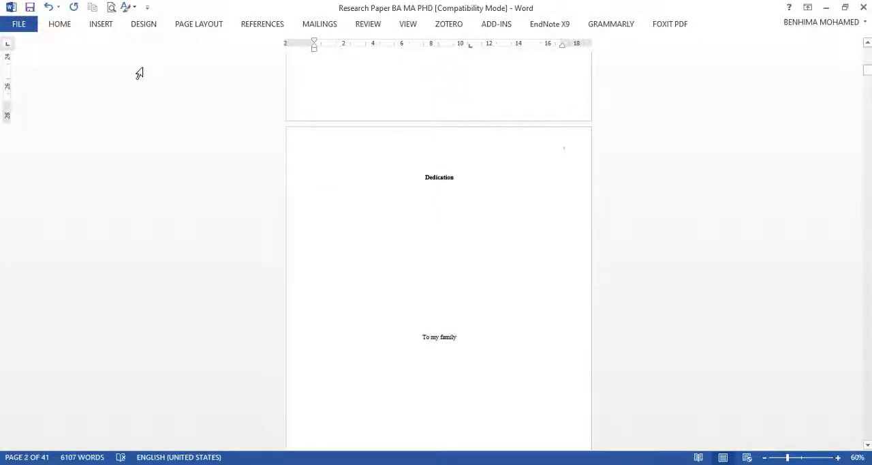
Step: Apply Style1 to the Dedication heading and center it
left_click(56, 26)
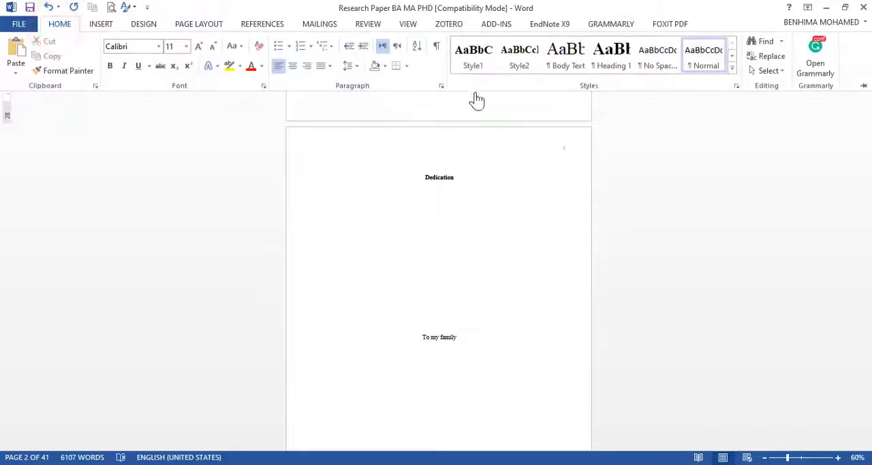
left_click(455, 179)
left_click_drag(455, 178, 418, 179)
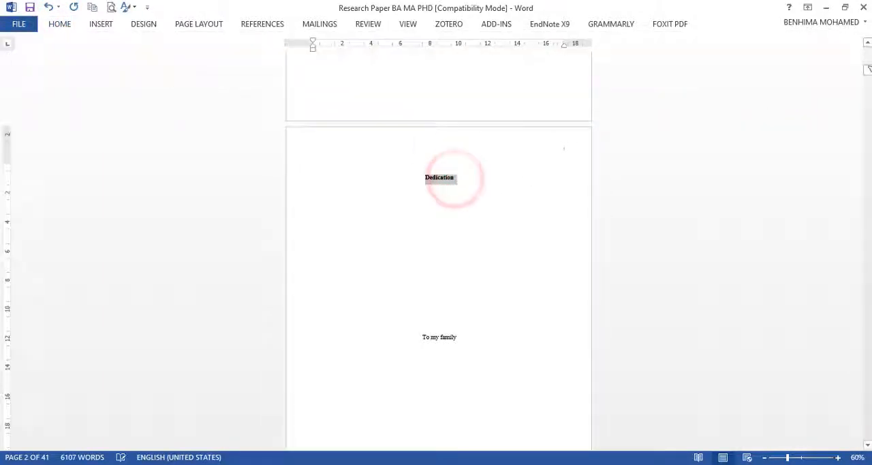
left_click(69, 26)
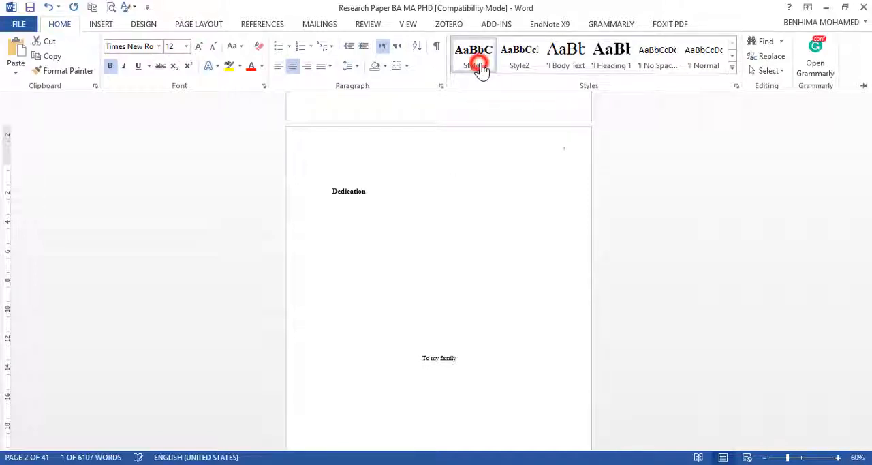
left_click(479, 65)
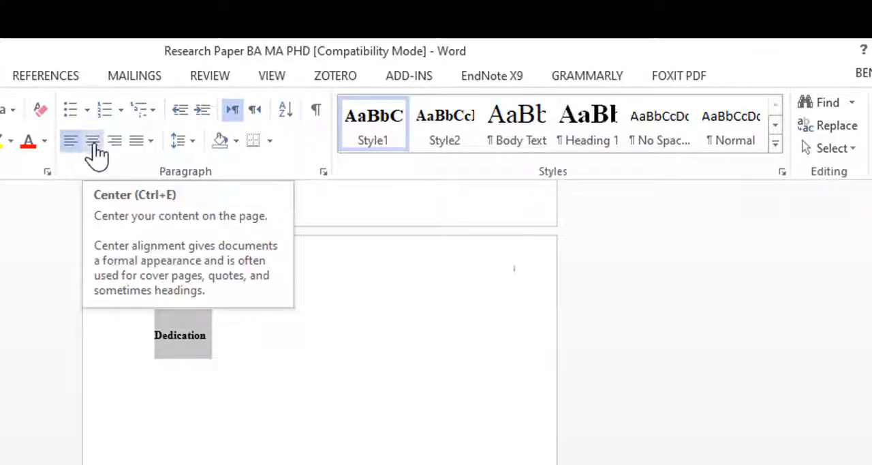
left_click(92, 141)
Step: Format the Acknowledgements heading with Style1 and center alignment
scroll(311, 347, "down", 10)
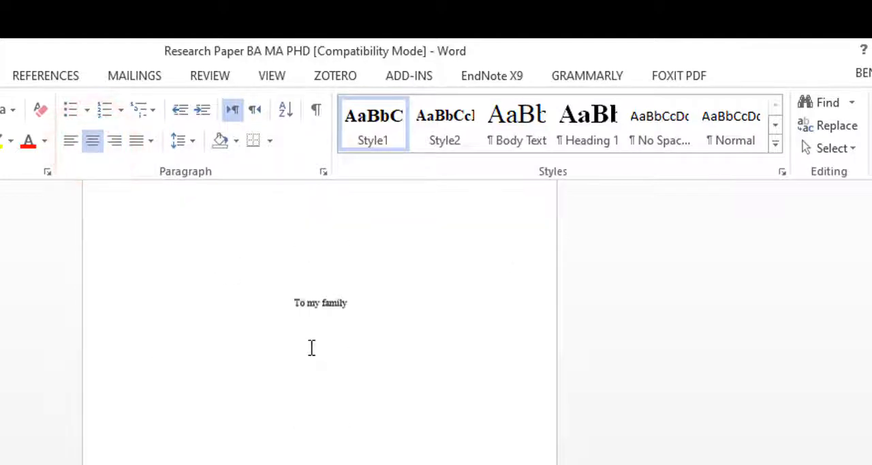
left_click_drag(391, 362, 236, 364)
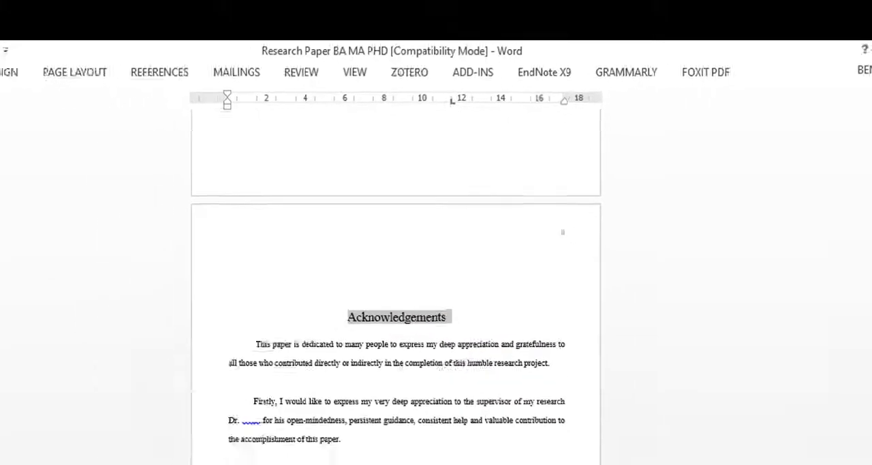
left_click(46, 69)
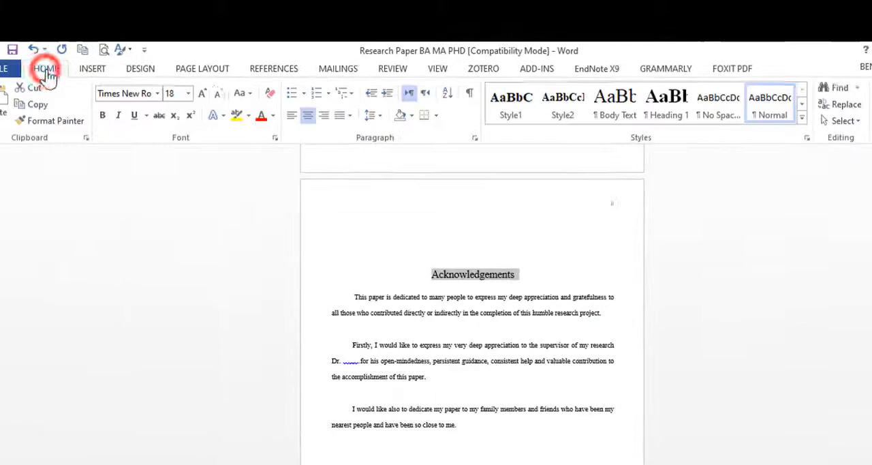
left_click(511, 113)
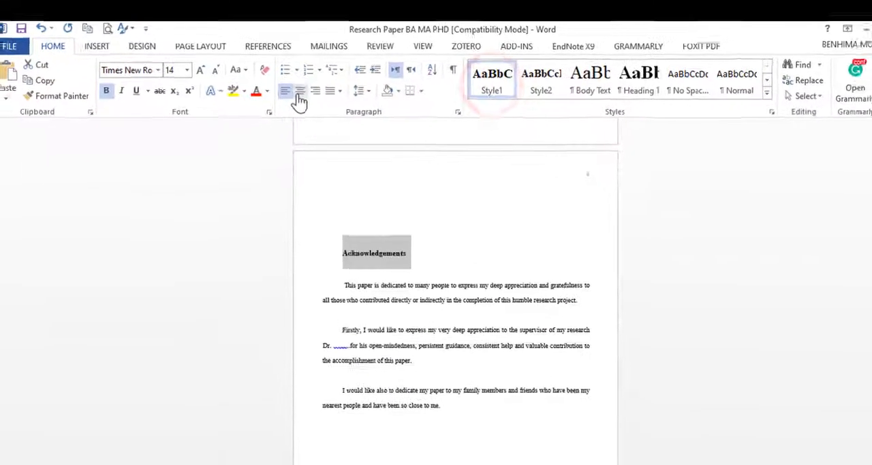
left_click(300, 99)
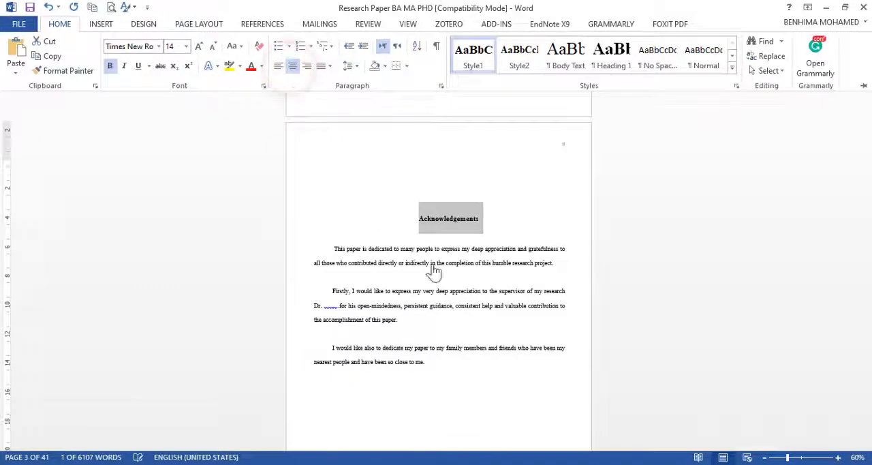
Step: Insert a page break before the Abstract heading so it starts on its own page
scroll(443, 273, "down", 5)
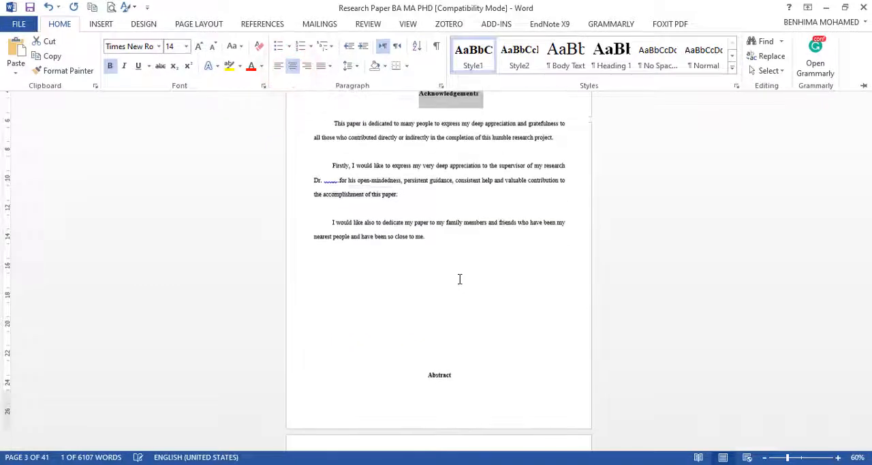
left_click(436, 237)
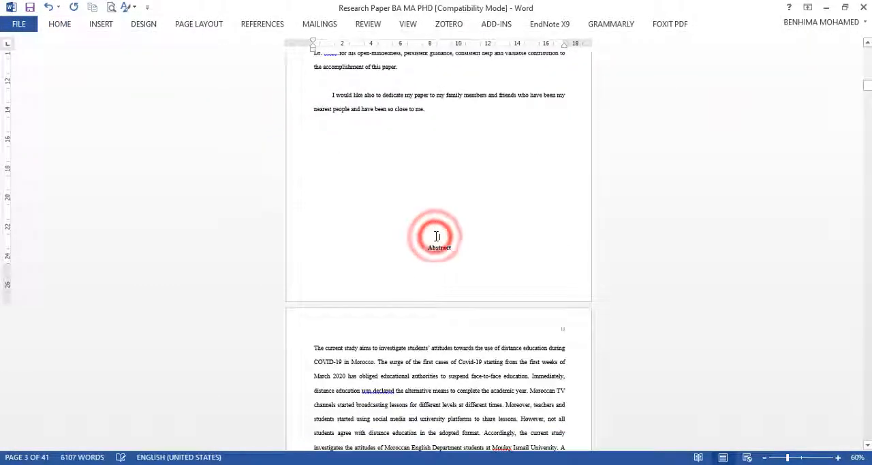
key("ctrl+Return")
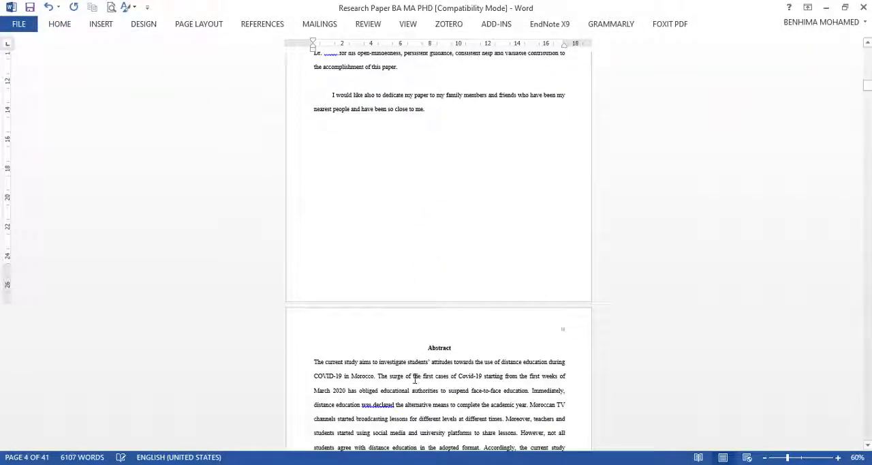
Step: Apply Style1 to the Abstract heading and center it
double_click(446, 350)
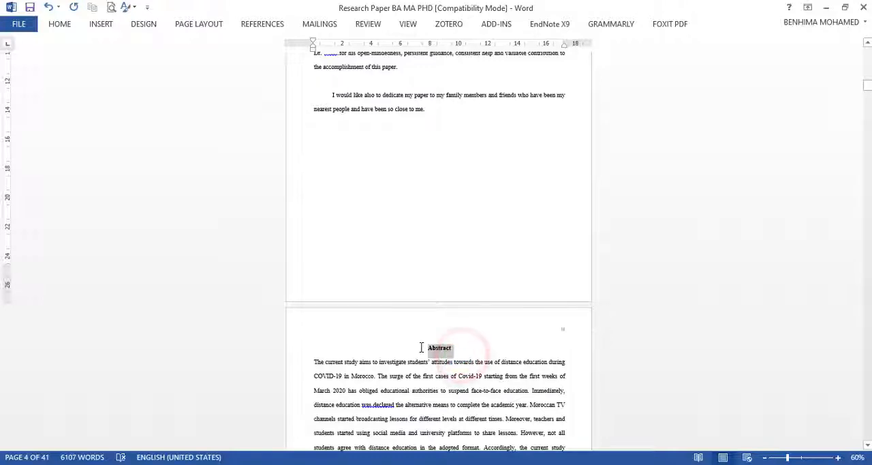
left_click(60, 24)
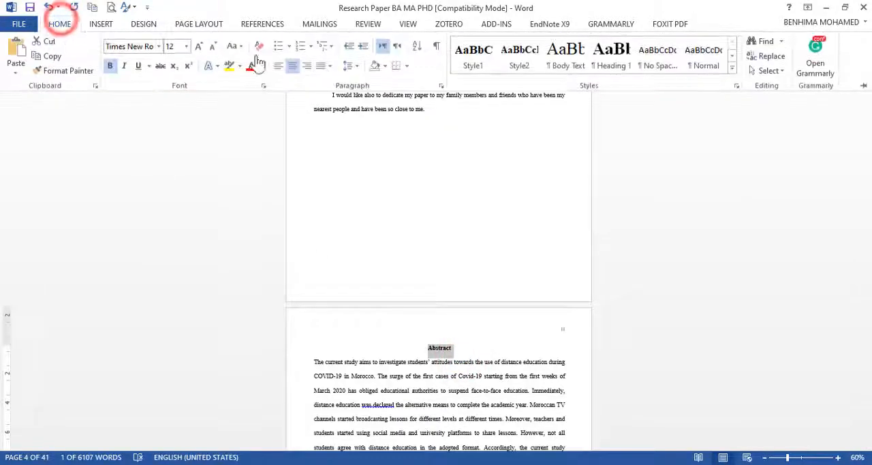
left_click(473, 56)
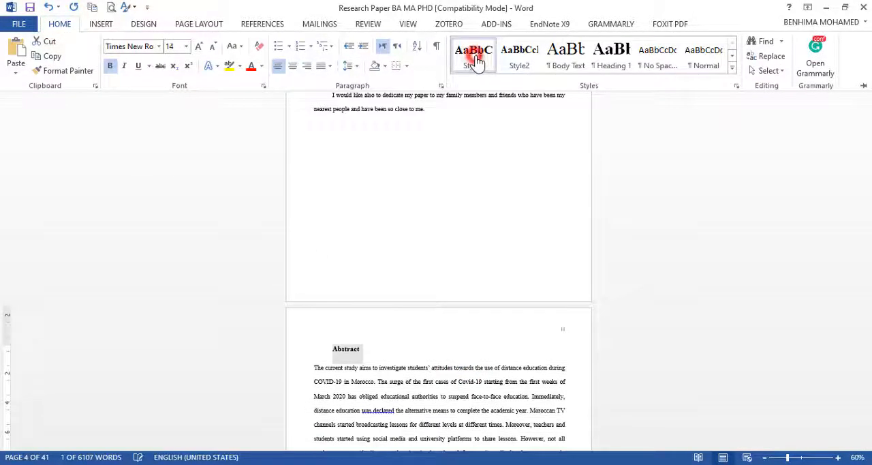
left_click(294, 67)
Step: Apply Style1 to the List of tables heading after the Table of Contents
scroll(502, 245, "down", 10)
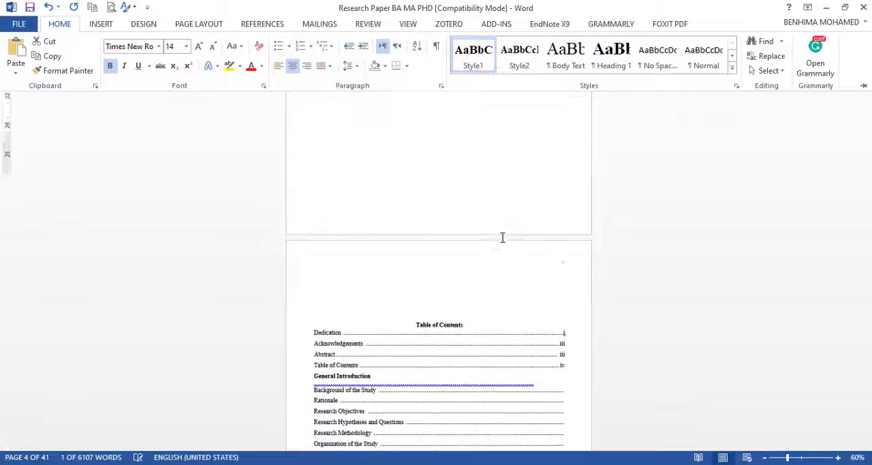
scroll(502, 237, "down", 12)
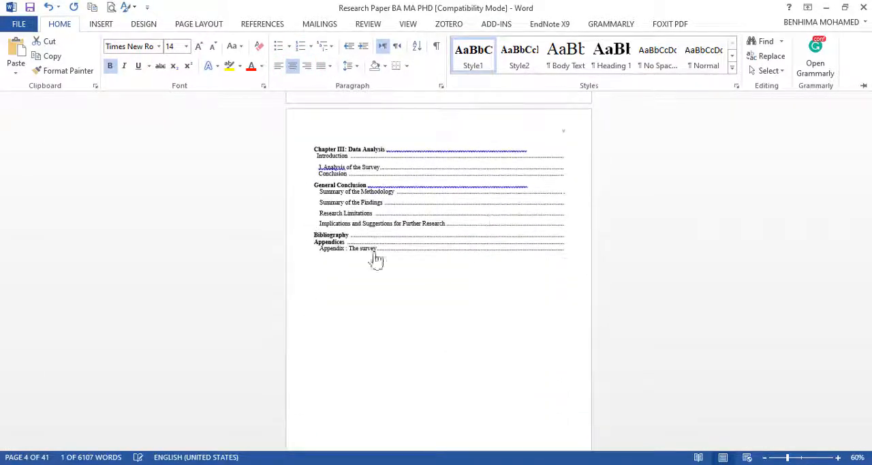
scroll(404, 320, "down", 10)
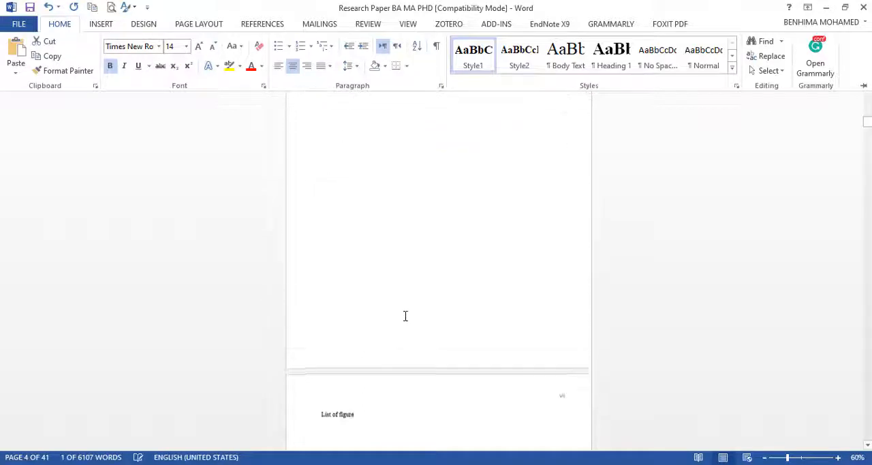
scroll(356, 257, "up", 3)
left_click_drag(364, 250, 288, 243)
left_click(60, 24)
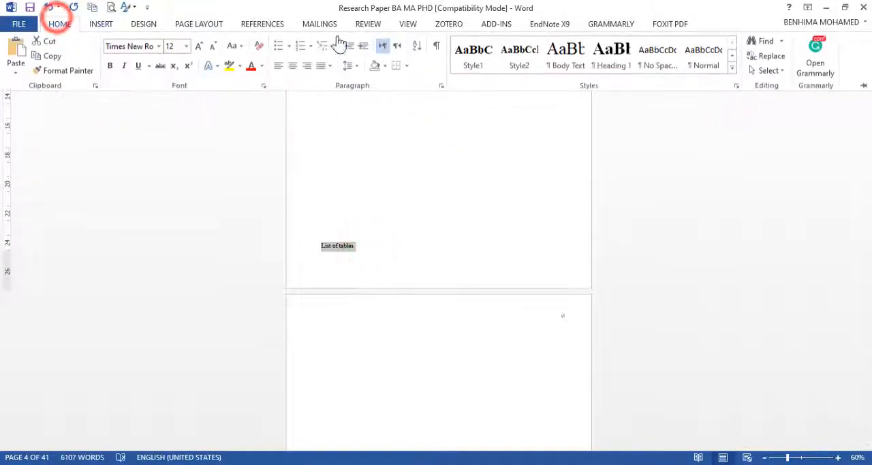
left_click(473, 58)
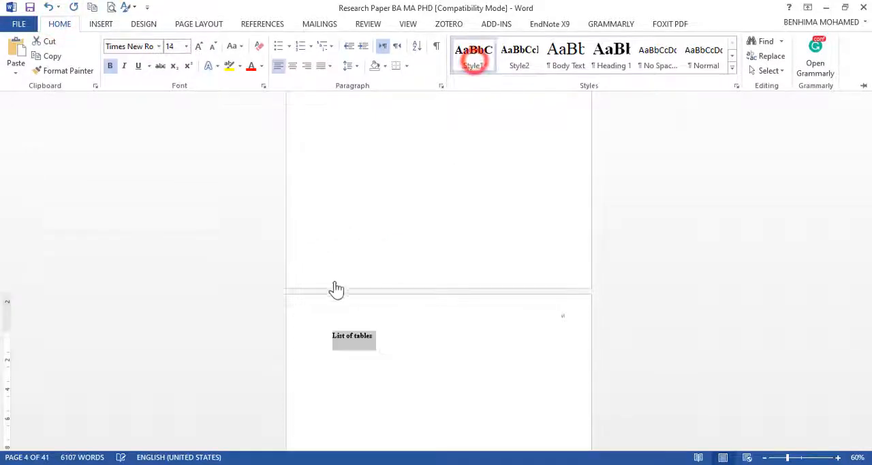
scroll(365, 344, "down", 10)
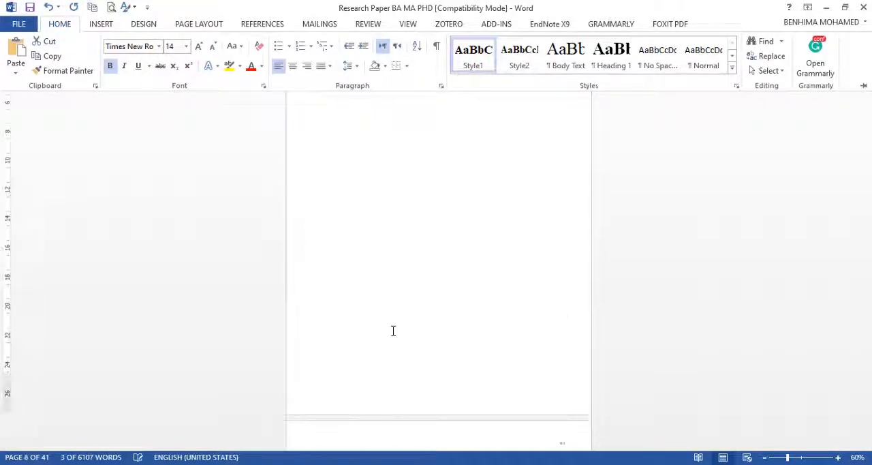
Step: Apply Style1 to the "List of figure" heading that follows the list of tables page
left_click(366, 215)
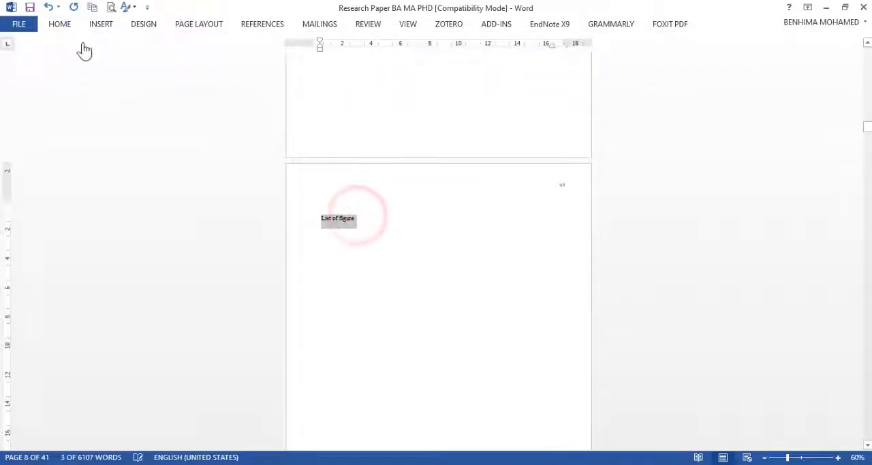
left_click(60, 24)
left_click(495, 63)
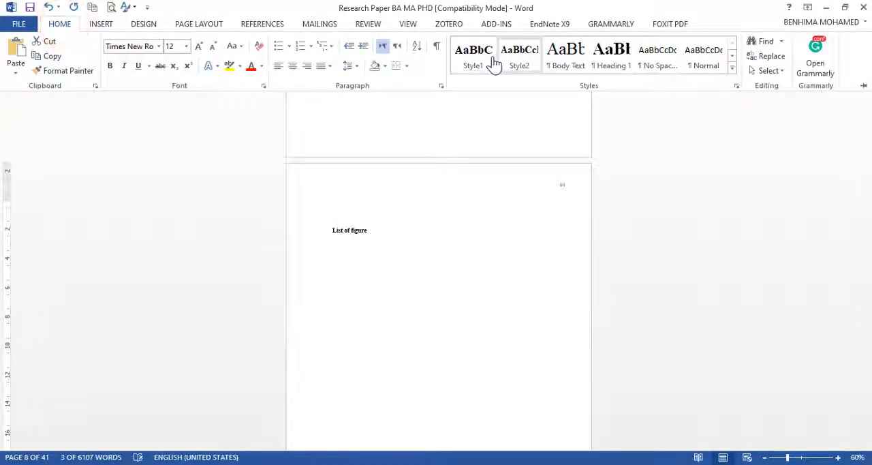
Step: Apply Style1 to the "Chapter I: General Introduction" title and center it
scroll(418, 164, "down", 15)
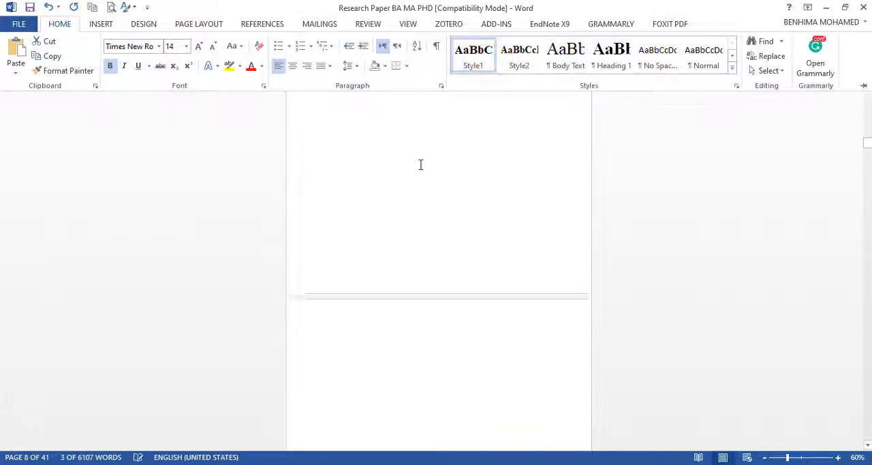
scroll(420, 164, "down", 5)
left_click(506, 140)
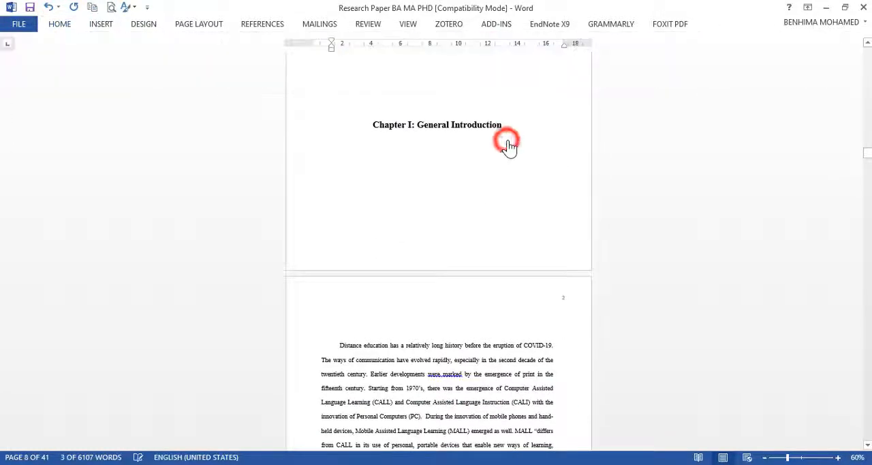
triple_click(502, 129)
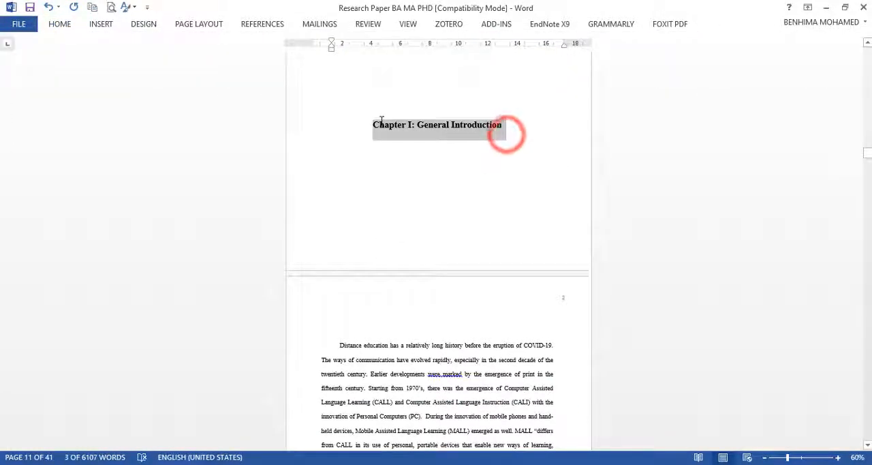
left_click(60, 25)
left_click(475, 66)
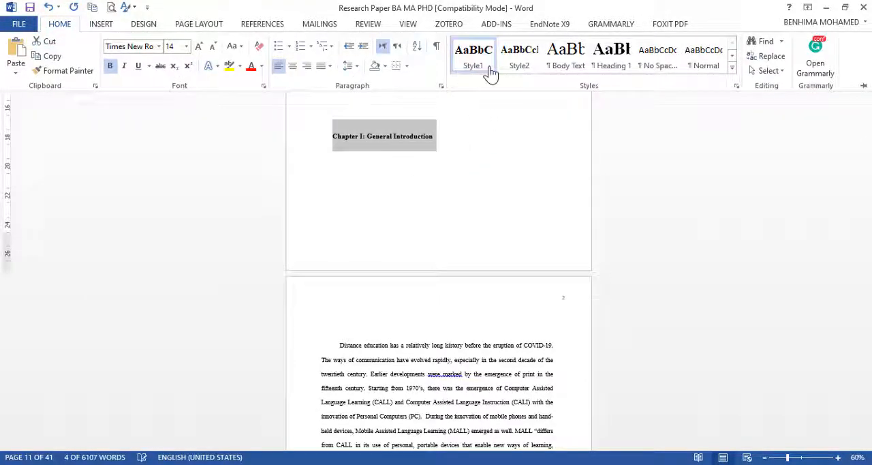
left_click(294, 74)
Step: Format the "Chapter II: Review of Literature" title with Style1 and center alignment
scroll(441, 178, "down", 10)
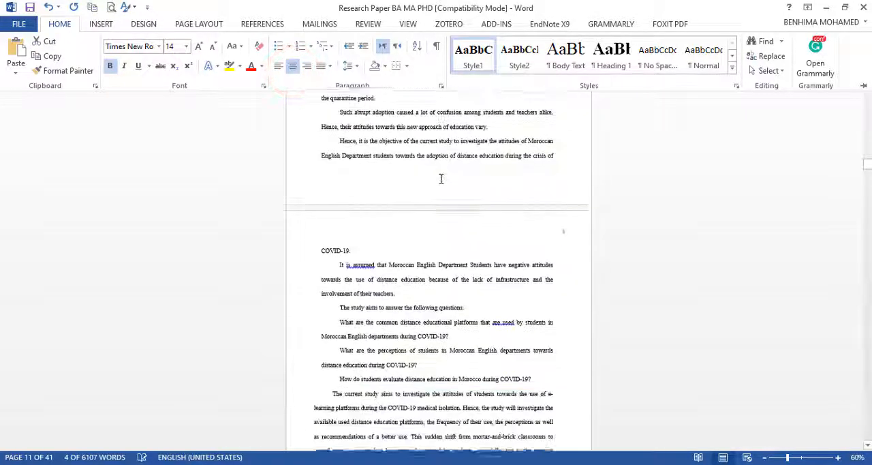
scroll(441, 178, "down", 15)
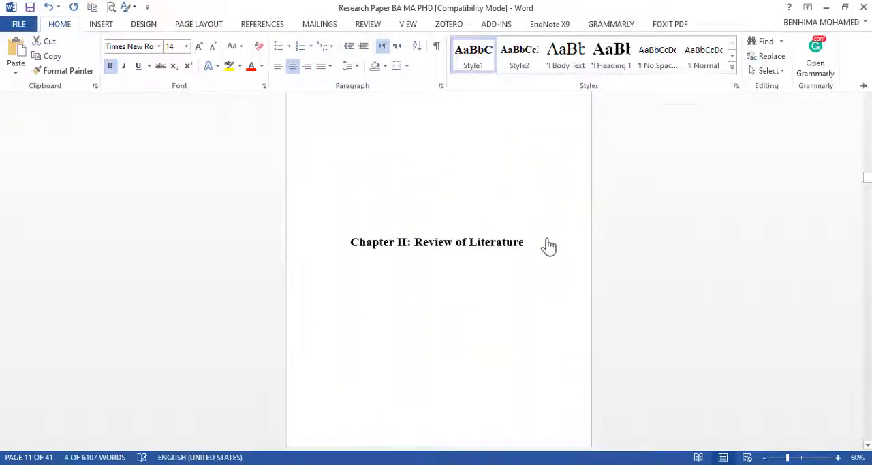
left_click(549, 245)
left_click_drag(539, 240, 316, 243)
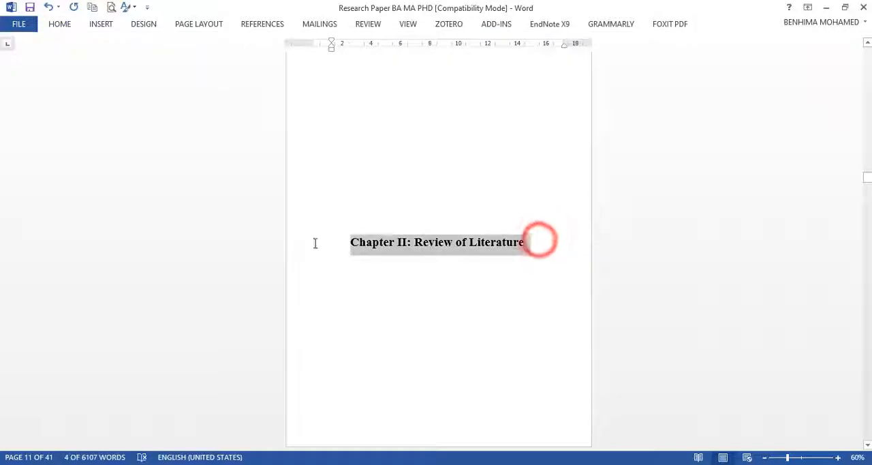
left_click(59, 24)
left_click(473, 53)
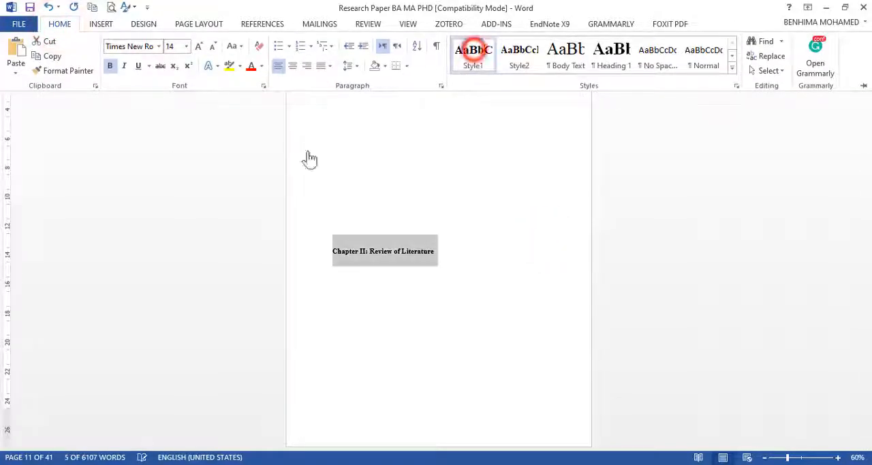
left_click(293, 65)
Step: Select the "II.1 Definitions of key terms" subheading in Chapter II and bring up the available text styles
scroll(380, 170, "down", 5)
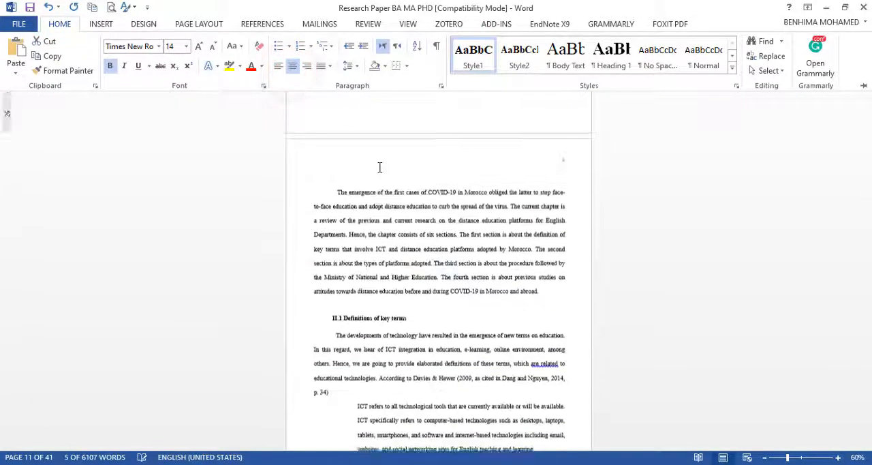
scroll(380, 167, "down", 5)
scroll(399, 252, "up", 3)
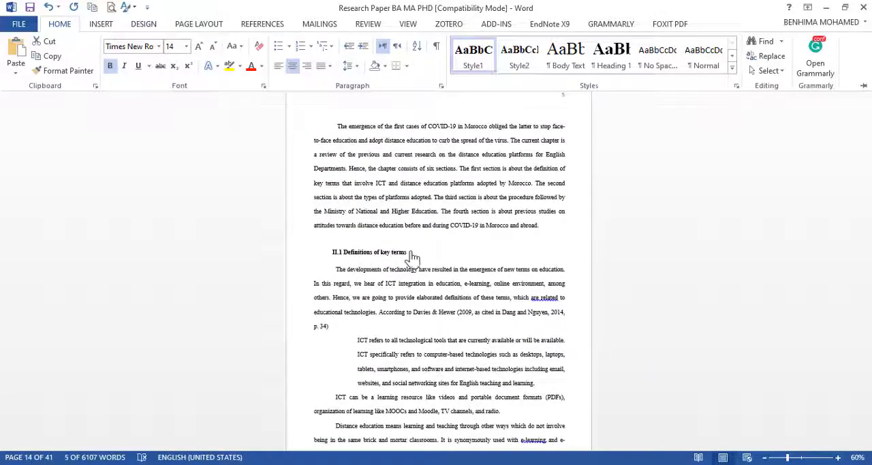
left_click(414, 253)
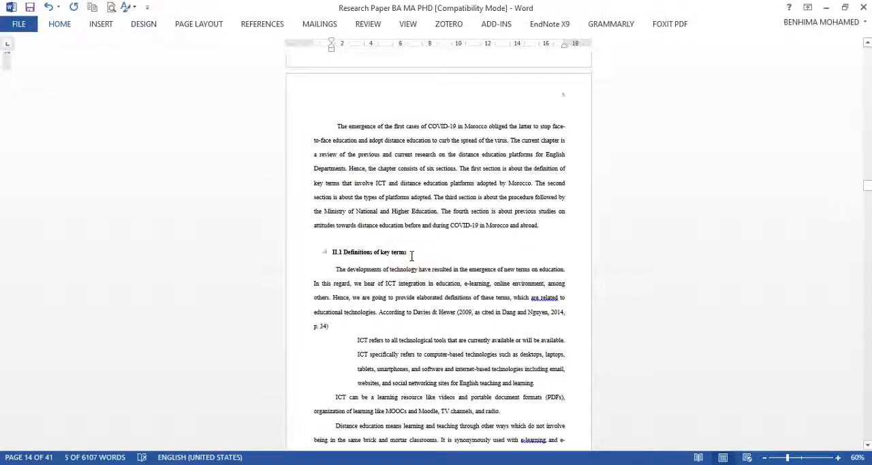
left_click_drag(391, 252, 333, 252)
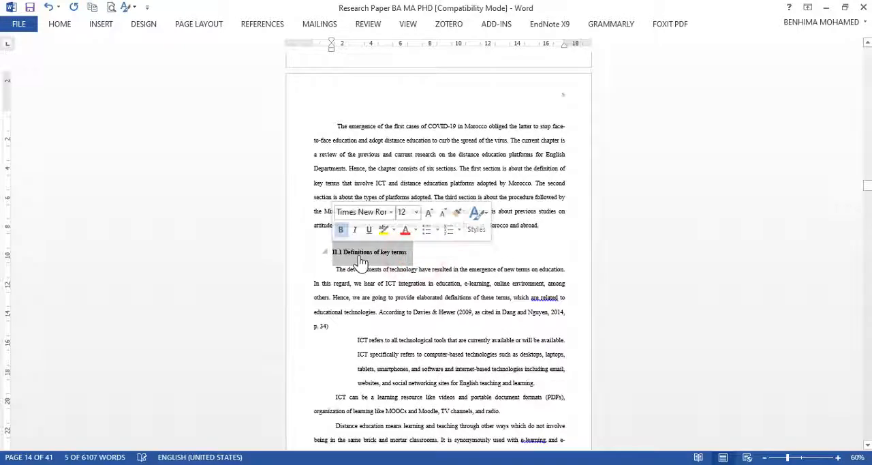
left_click(62, 26)
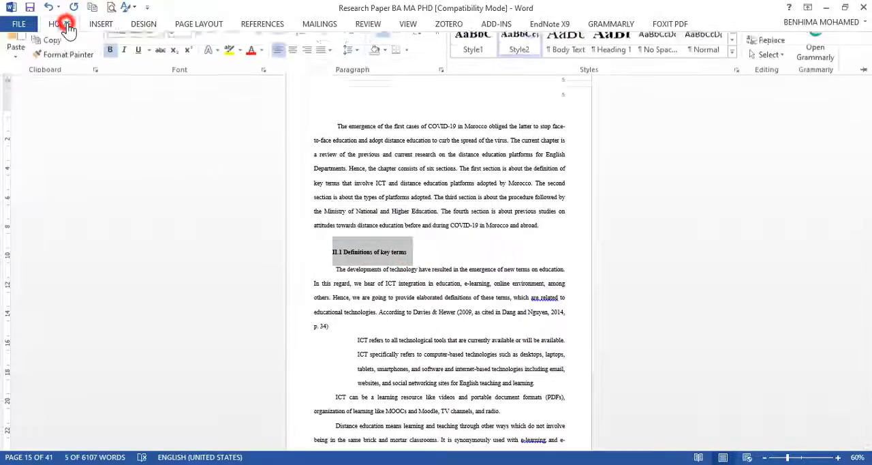
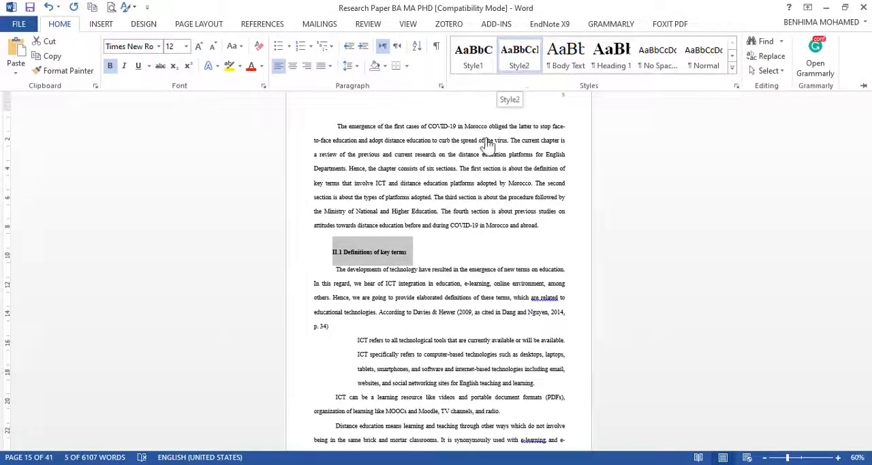
Step: Apply Style2 to the "II.2. Types of distance education platforms" subheading in Chapter II
scroll(393, 249, "down", 10)
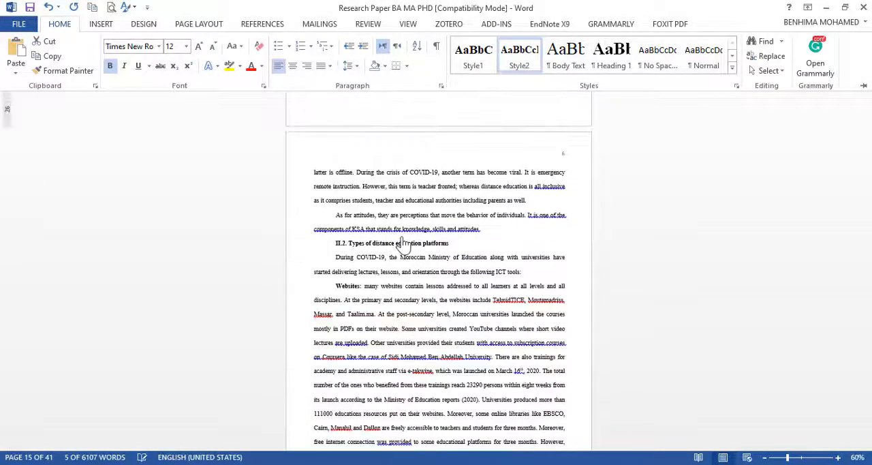
left_click(402, 244)
left_click_drag(469, 239, 318, 236)
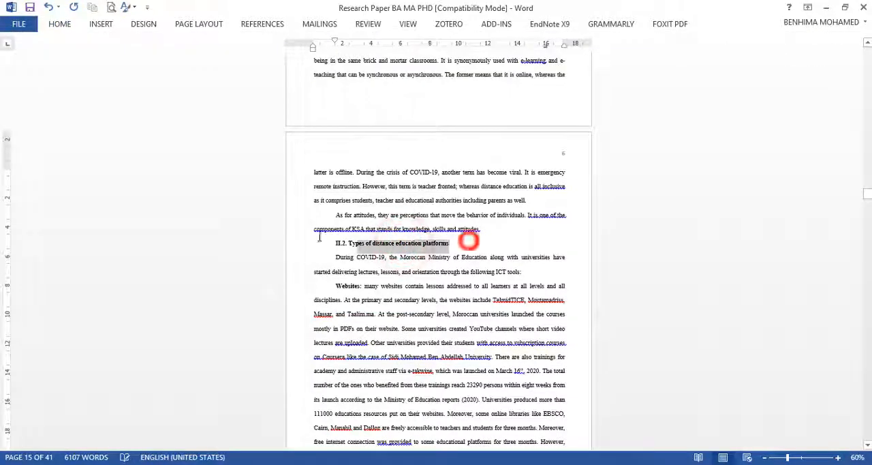
left_click(73, 28)
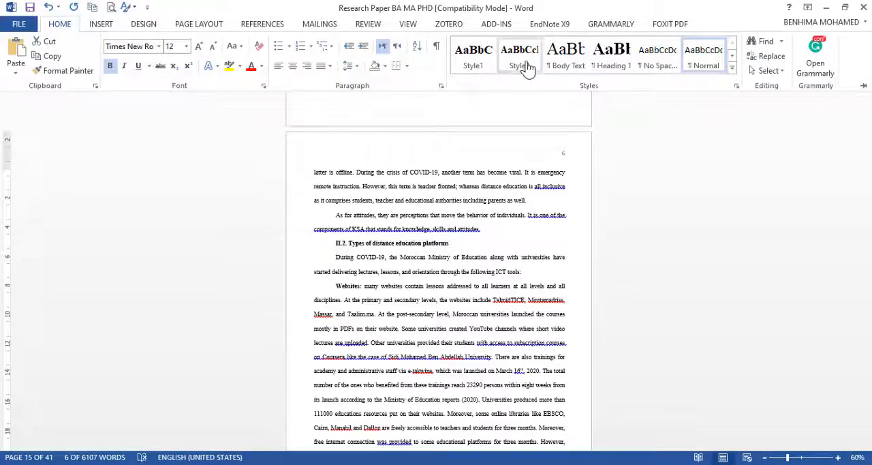
Step: Apply Style2 to the "II.3. The procedures taken by schools and universities during quarantine" subheading
scroll(398, 286, "down", 3)
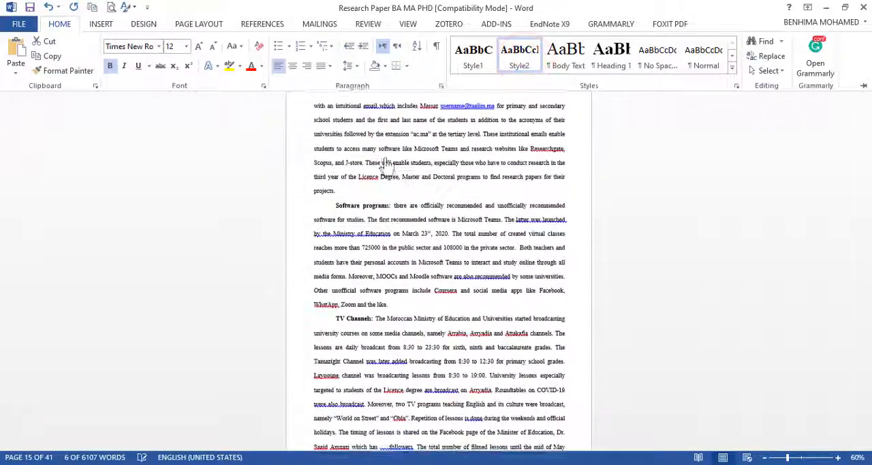
scroll(373, 323, "down", 8)
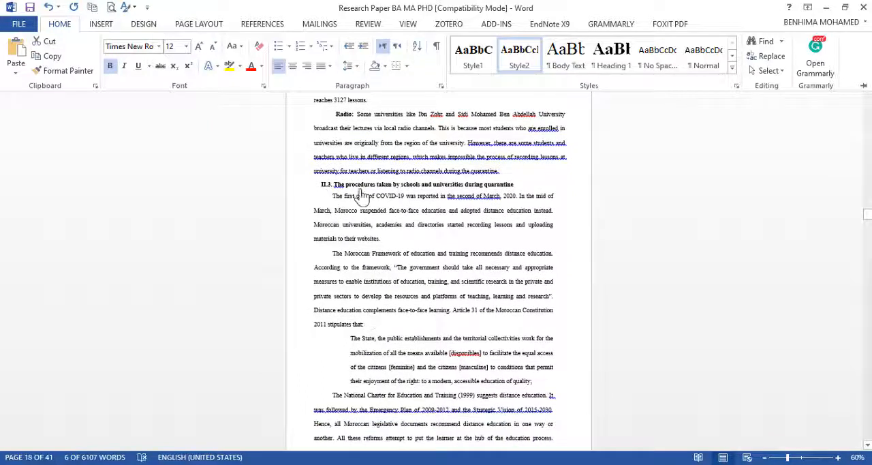
left_click(521, 192)
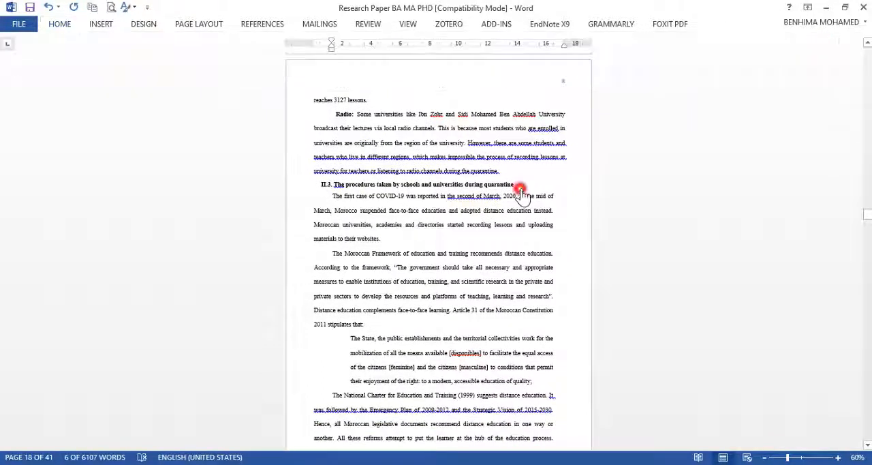
left_click(307, 184)
left_click(60, 24)
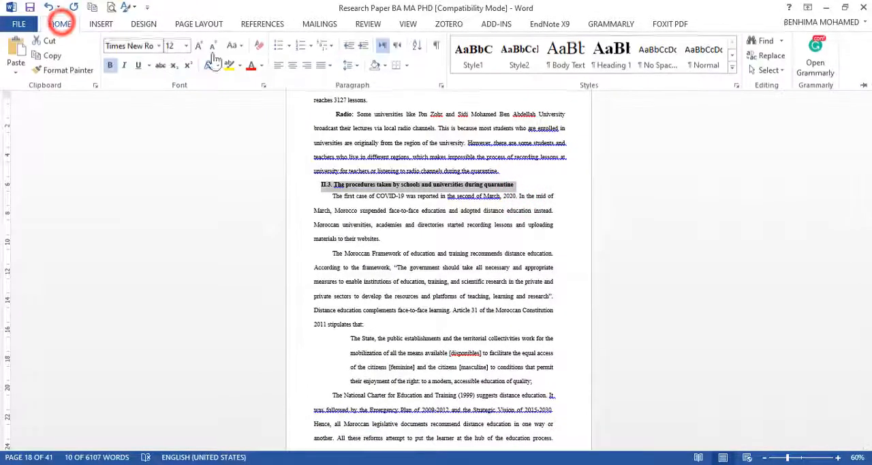
left_click(516, 62)
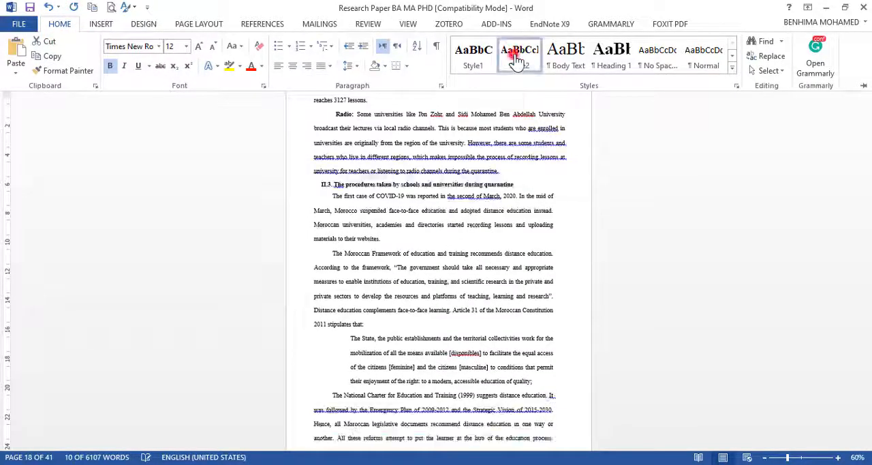
Step: Format the "Chapter III: Methodology" title with Style1 and center it
scroll(364, 204, "down", 10)
scroll(386, 259, "down", 15)
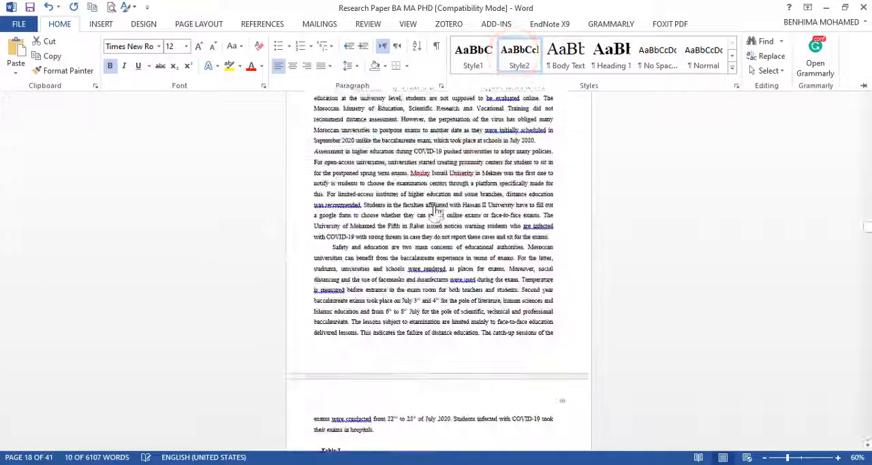
scroll(389, 266, "down", 15)
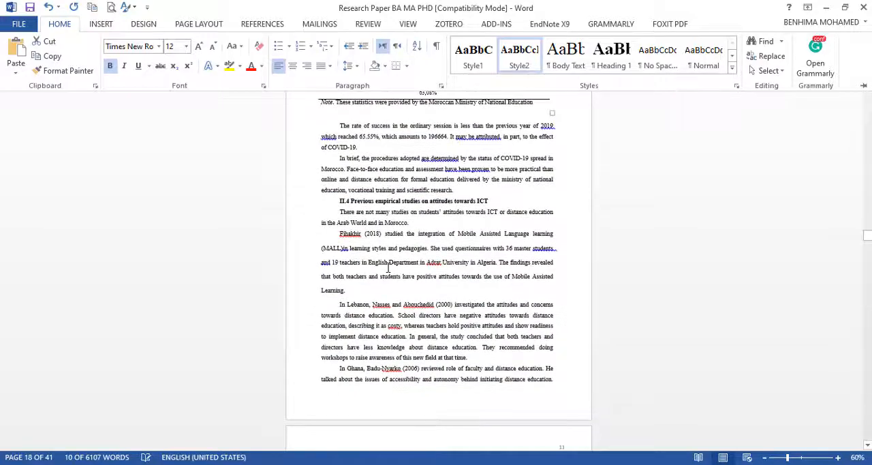
scroll(388, 266, "down", 12)
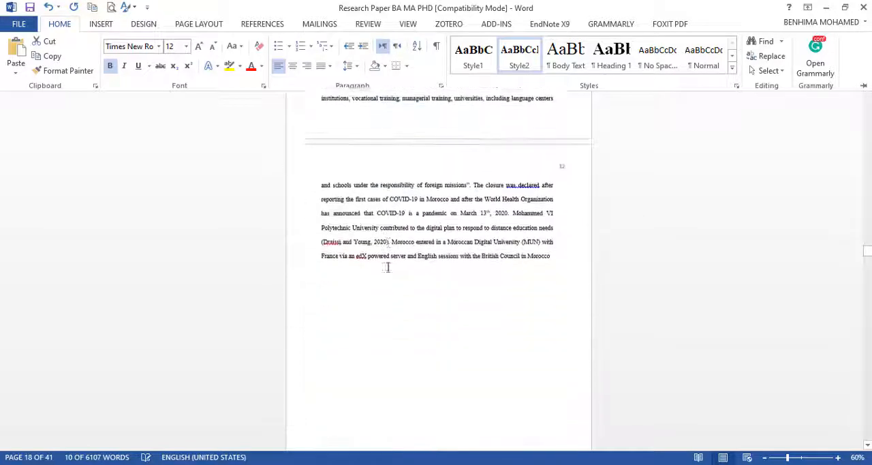
left_click(495, 309)
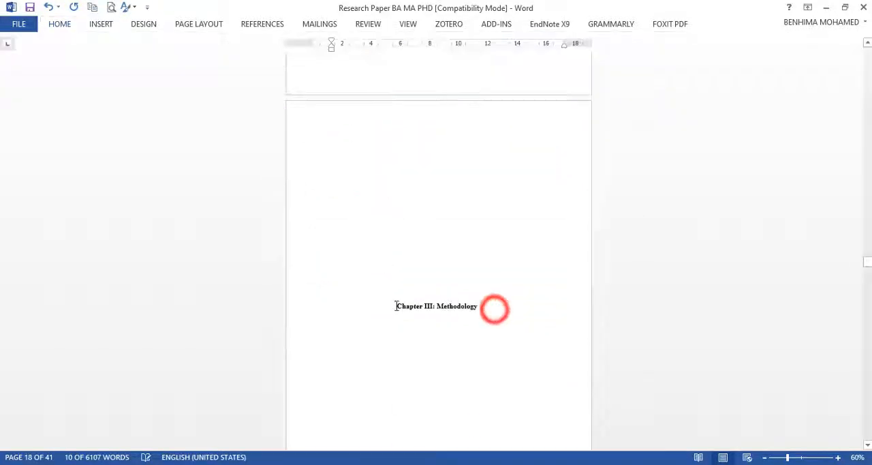
left_click_drag(390, 307, 479, 313)
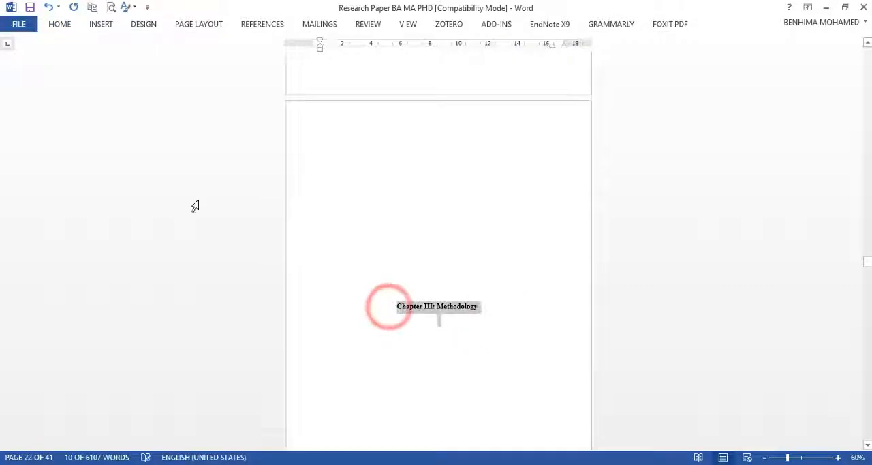
left_click(60, 26)
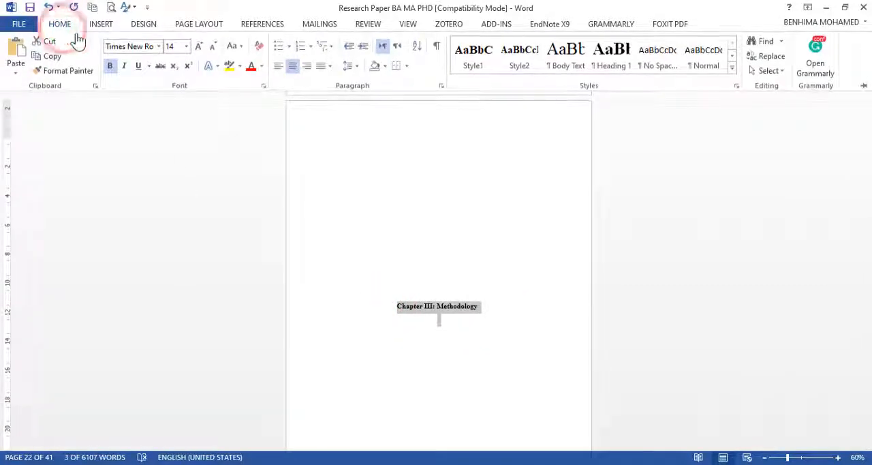
left_click(480, 60)
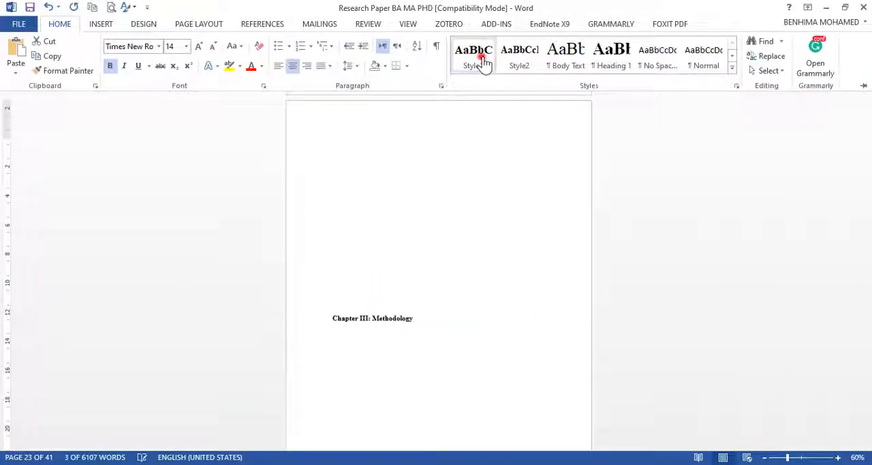
left_click(295, 66)
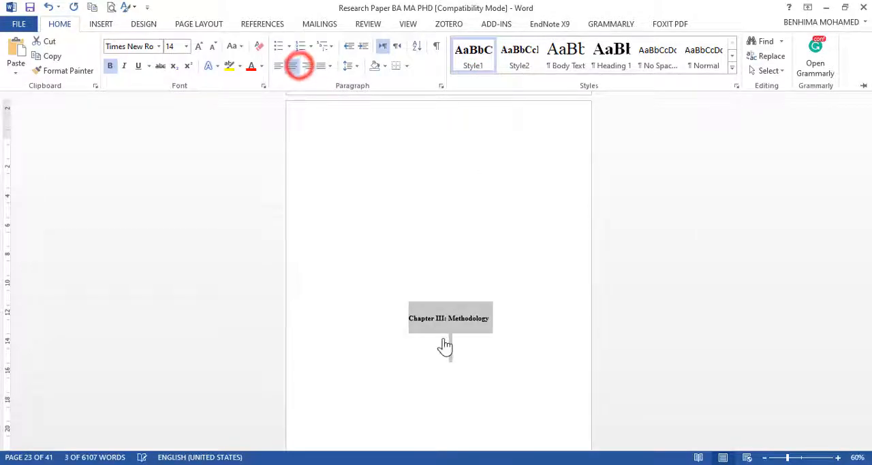
Step: Apply Style2 to the "III.1 Research design" subheading in the methodology chapter
scroll(444, 344, "down", 12)
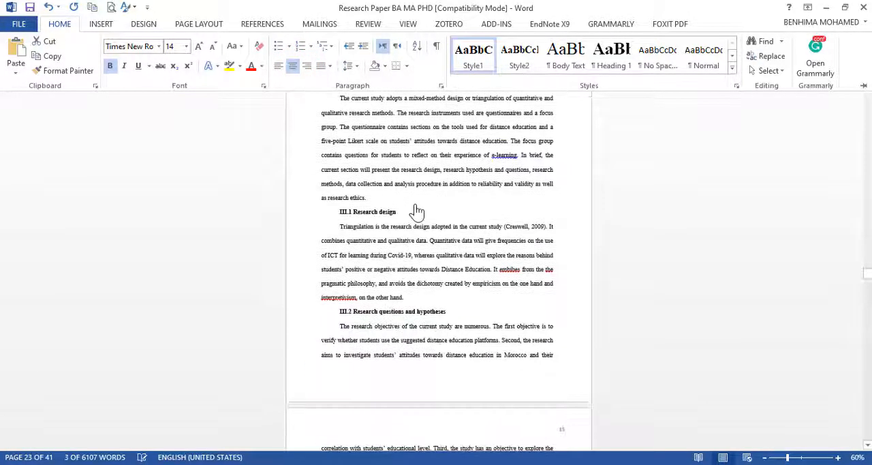
left_click(404, 212)
left_click_drag(405, 210, 336, 204)
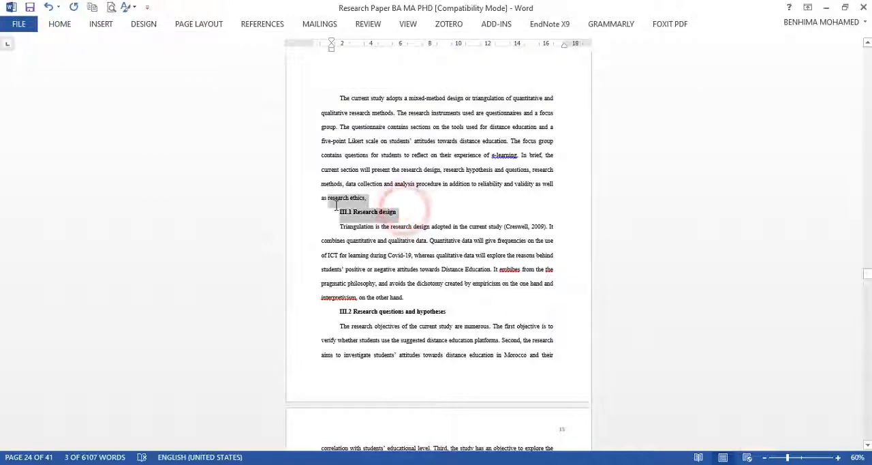
left_click(67, 25)
left_click(516, 59)
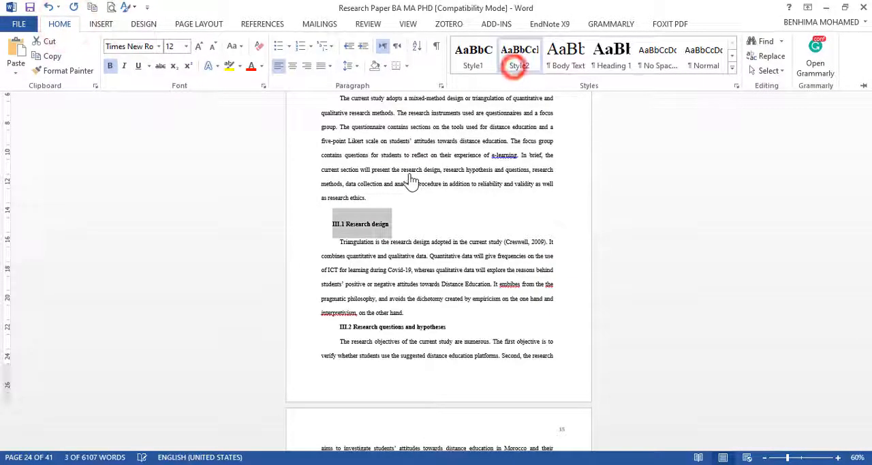
Step: Apply Style2 to the "III.2 Research questions and hypotheses" subheading
scroll(456, 267, "down", 2)
left_click_drag(447, 263, 341, 265)
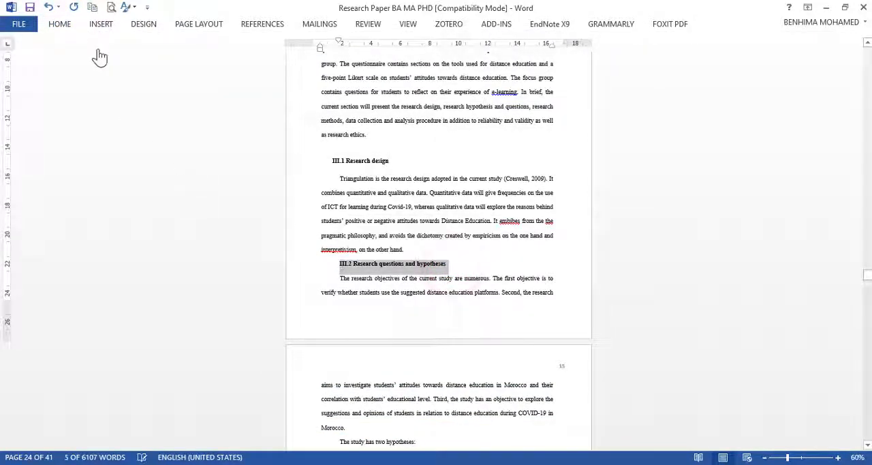
left_click(63, 27)
left_click(515, 58)
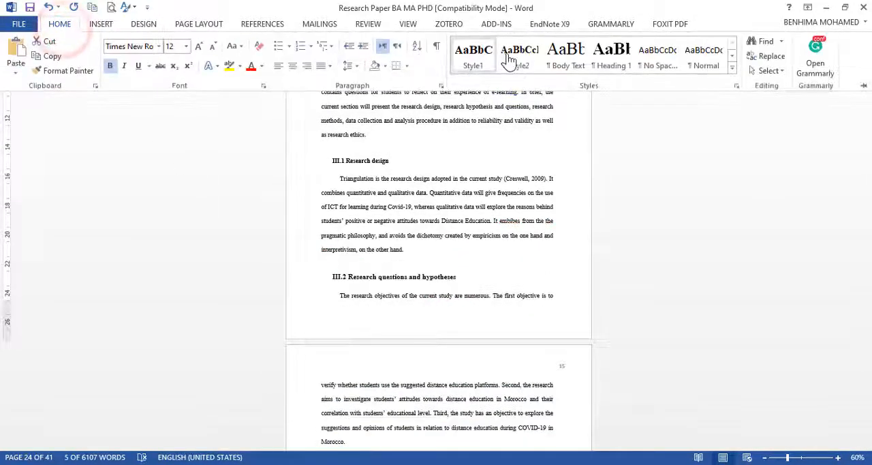
Step: Format the "III.3 Population and sampling" subheading, just above Figure 1, with Style2
scroll(363, 403, "down", 5)
scroll(364, 404, "down", 6)
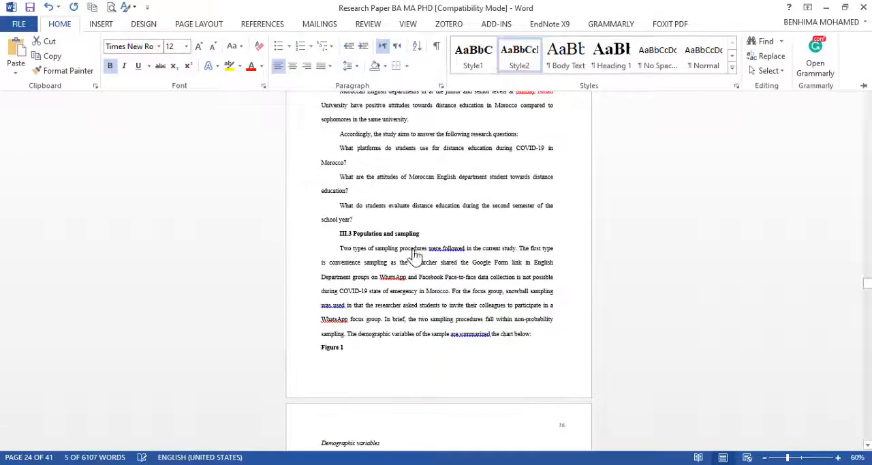
left_click(427, 233)
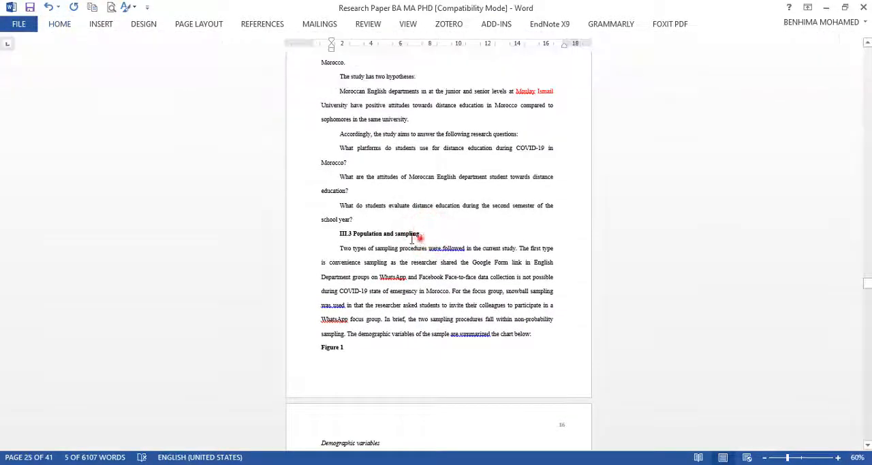
left_click(59, 27)
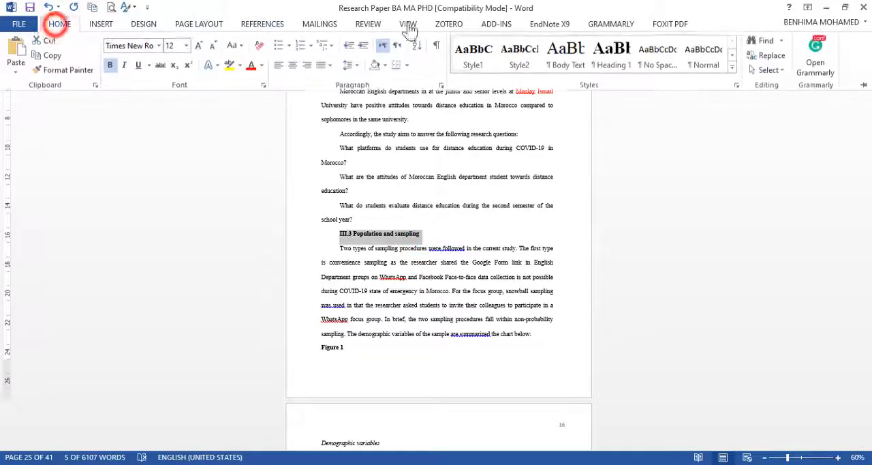
left_click(520, 58)
Step: Apply Style2 to the "III.4 Data Collection Procedure" subheading below the demographic variables chart
scroll(367, 248, "down", 7)
scroll(368, 249, "down", 5)
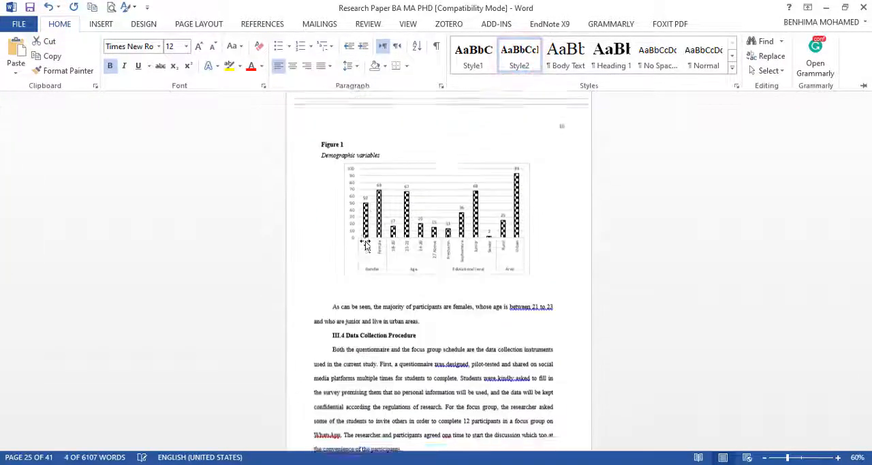
left_click(404, 256)
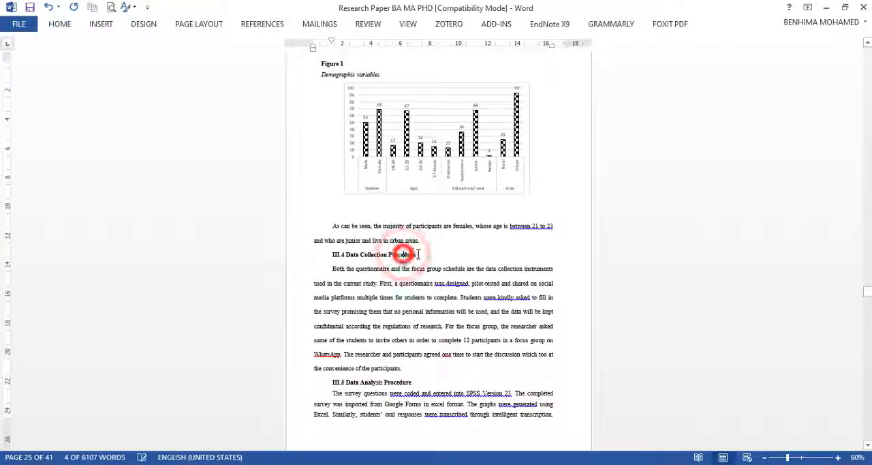
left_click(422, 254)
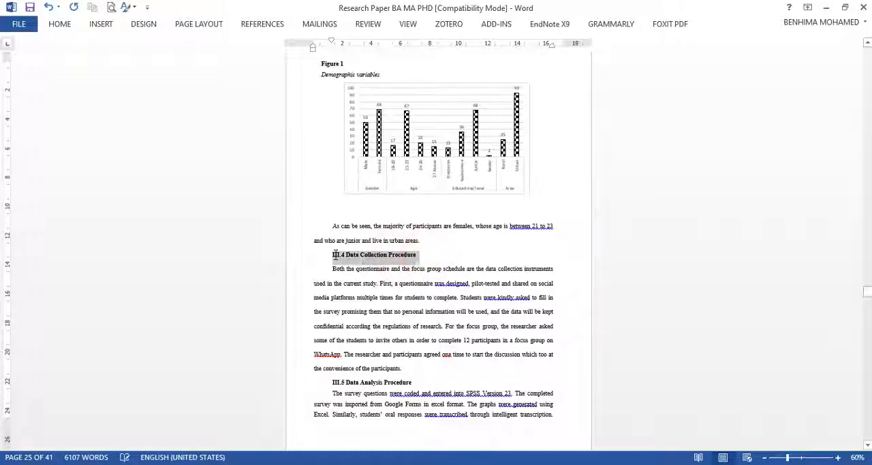
left_click(60, 32)
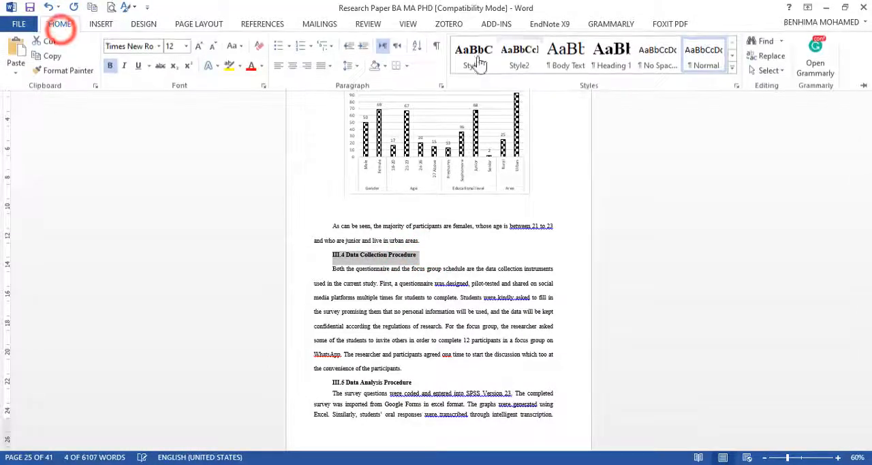
left_click(536, 61)
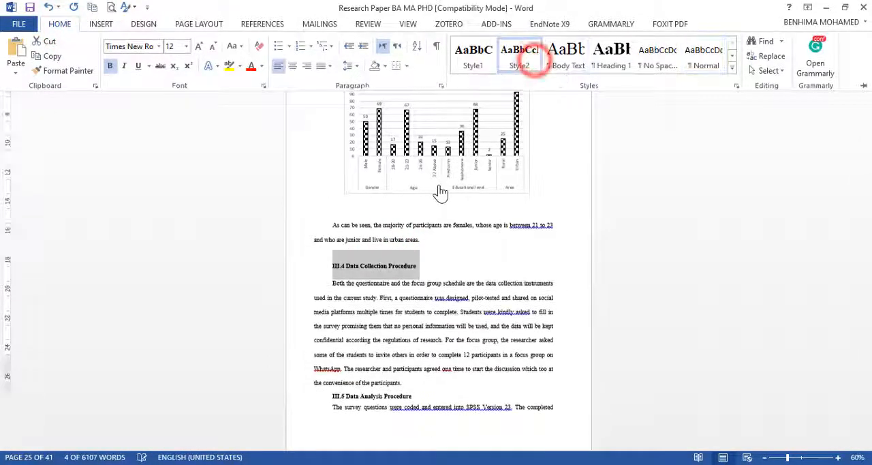
Step: Select only the "III.5 Data Analysis Procedure" subheading and apply Style2 to it
scroll(432, 204, "down", 3)
left_click(431, 280)
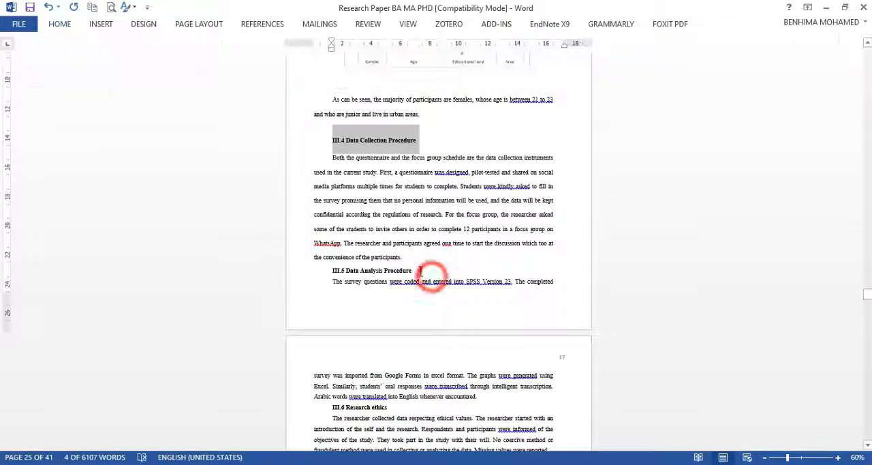
left_click_drag(416, 270, 331, 272)
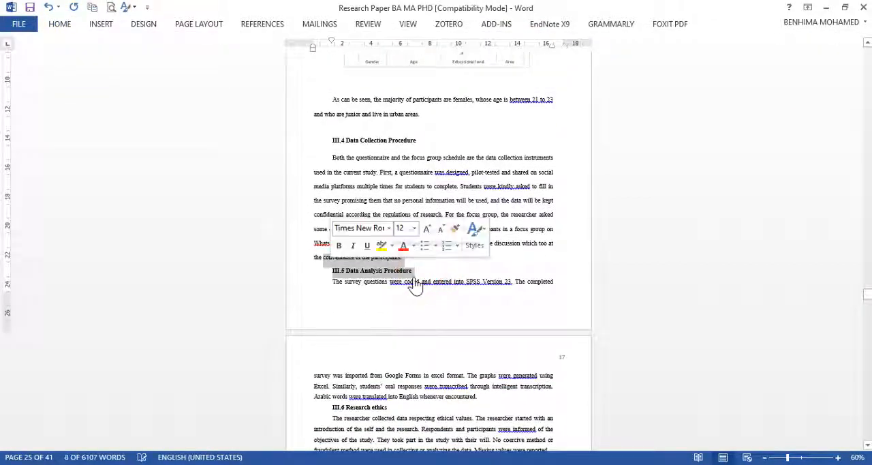
left_click(413, 277)
left_click_drag(415, 274, 355, 274)
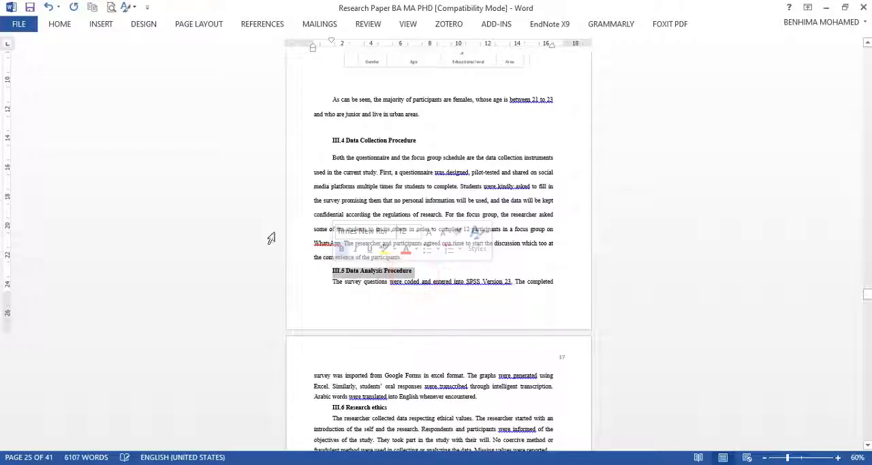
left_click(60, 27)
left_click(519, 66)
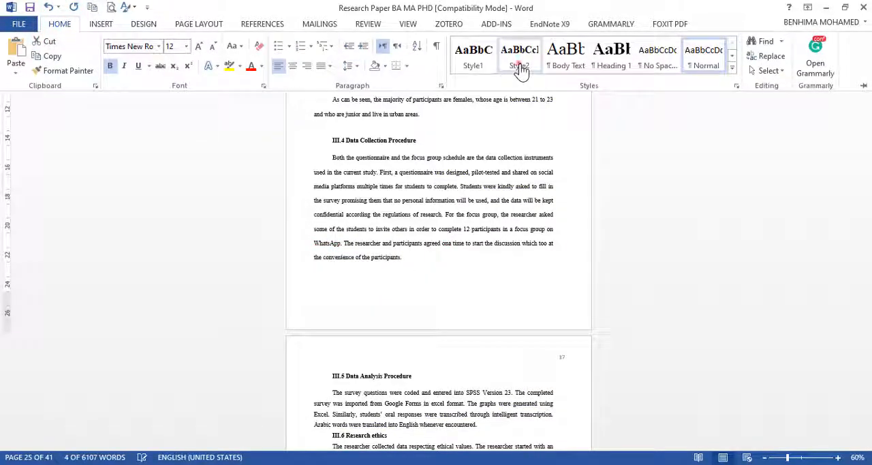
Step: Apply Style2 to the "III.6 Research ethics" subheading
scroll(409, 238, "down", 5)
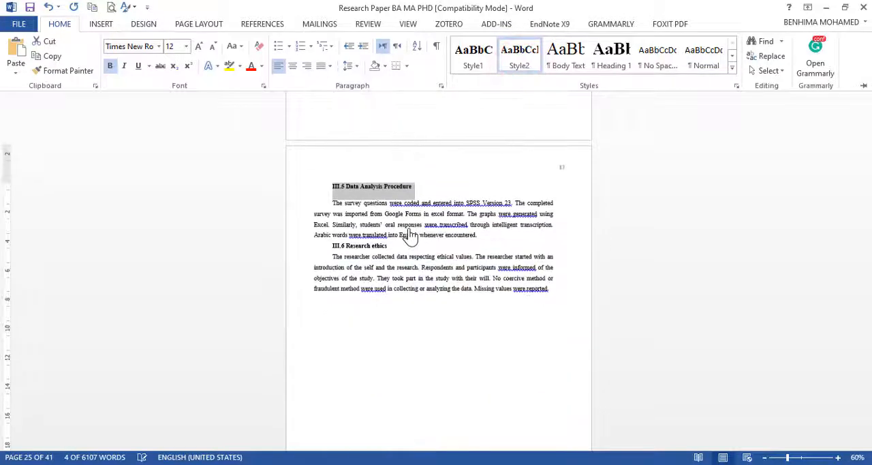
left_click(394, 254)
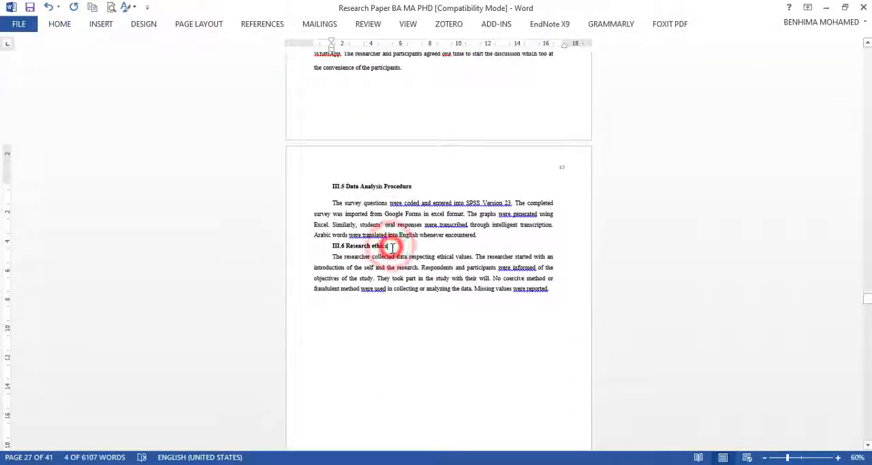
mouse_move(341, 244)
left_mouse_down()
mouse_move(320, 235)
mouse_move(333, 245)
left_mouse_up()
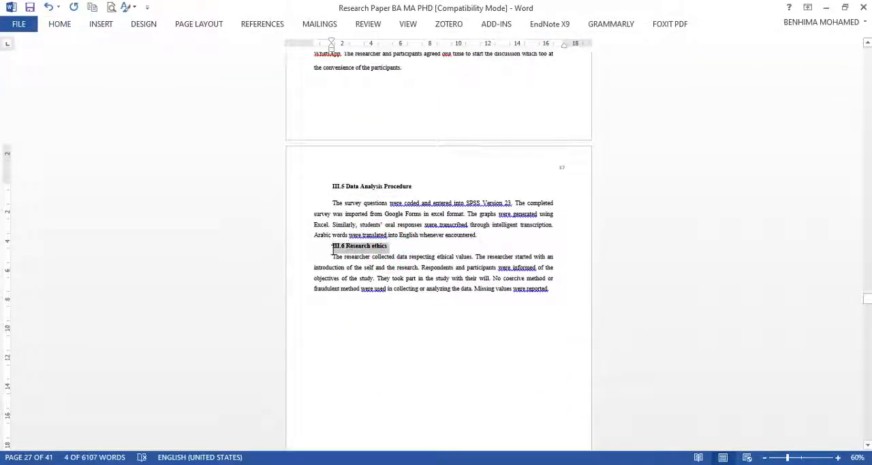
left_click(60, 25)
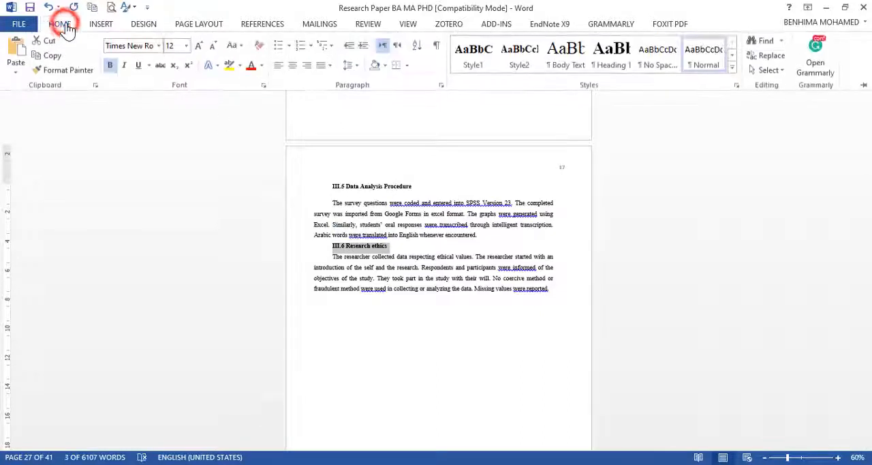
left_click(522, 61)
Step: Apply Style1 to the "Chapter IV Data Analysis" title and center it
scroll(354, 266, "down", 5)
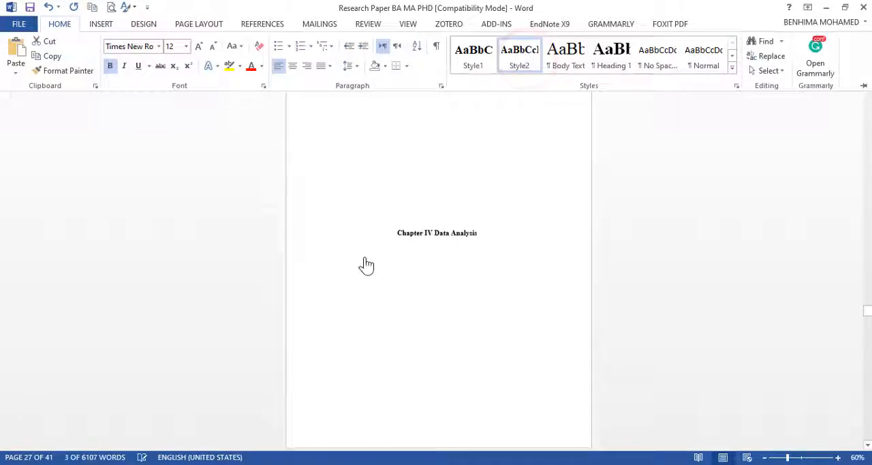
left_click_drag(479, 236, 399, 235)
left_click(60, 24)
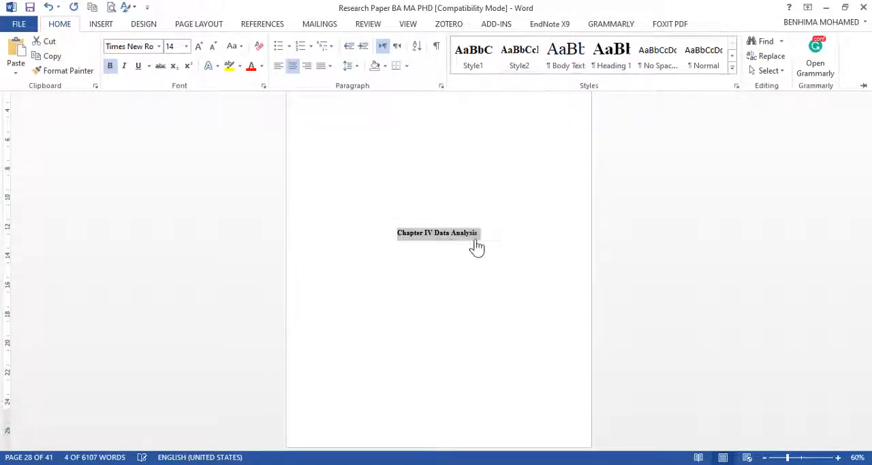
left_click(479, 68)
left_click(292, 65)
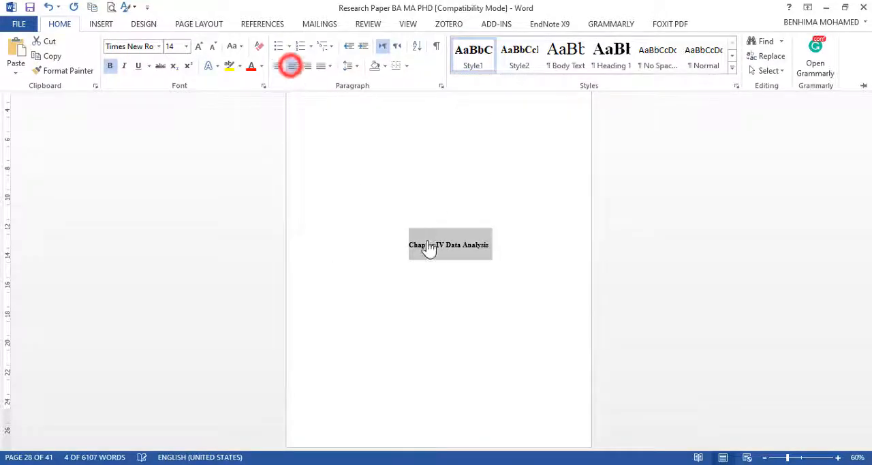
Step: Apply Style2 to the "IV. 1 Equipment for distance education" subheading above Figure 2
scroll(428, 241, "down", 5)
scroll(428, 241, "down", 5)
scroll(389, 250, "up", 3)
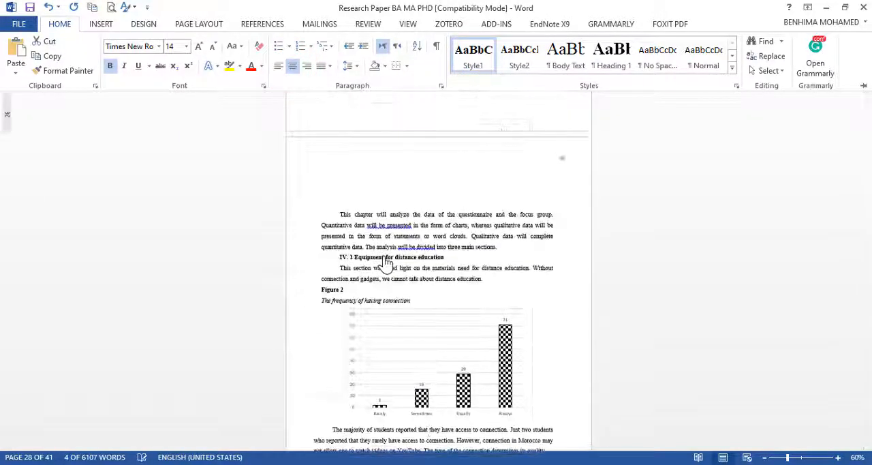
scroll(366, 255, "down", 1)
left_click_drag(451, 192, 326, 197)
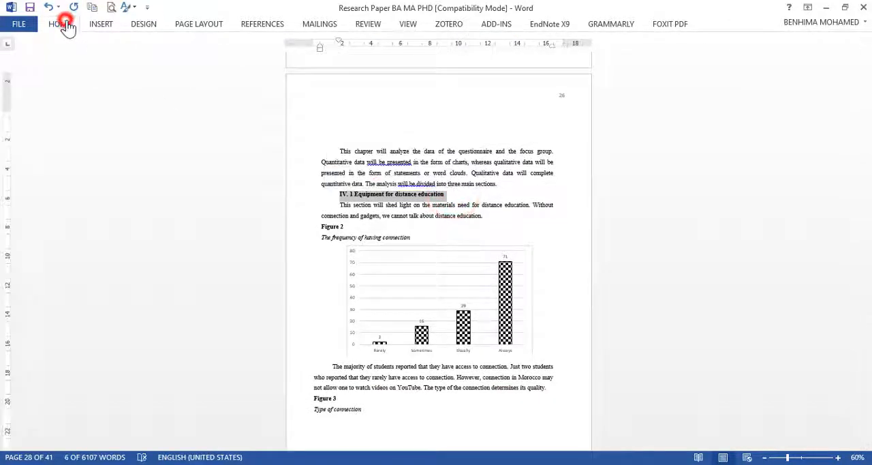
left_click(63, 24)
left_click(520, 61)
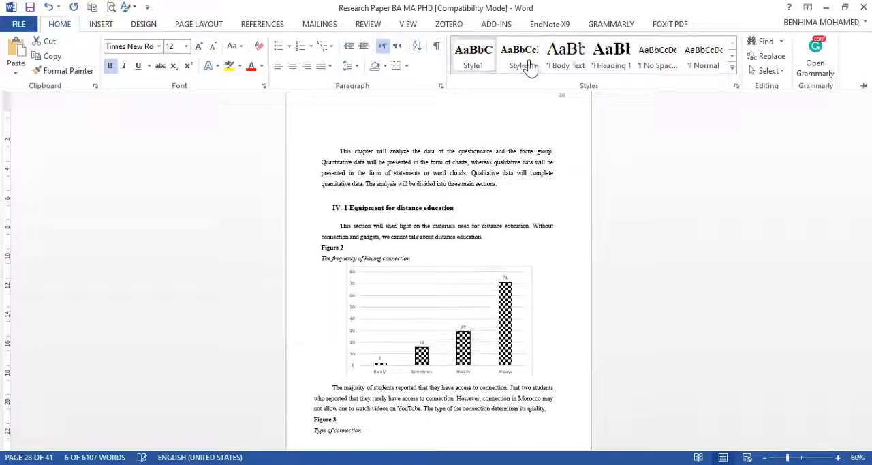
left_click(527, 61)
Step: Apply Style2 to the "IV. 2 Attitudes towards distance education" subheading above Table 2
scroll(341, 247, "down", 5)
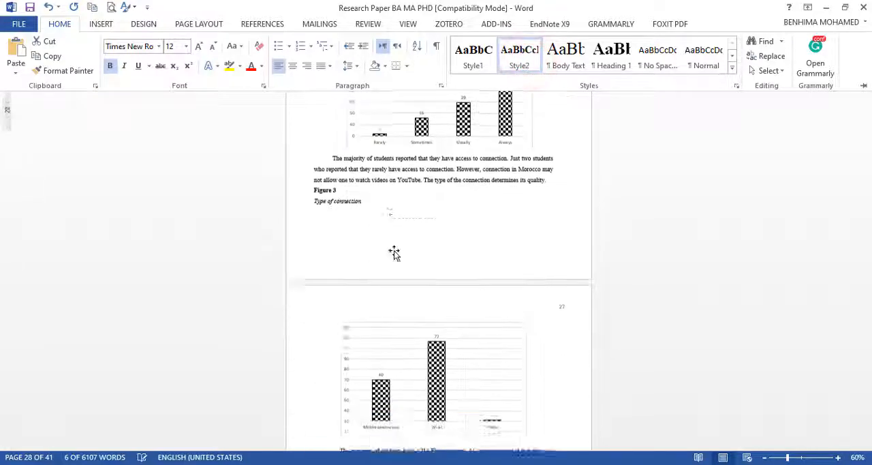
scroll(394, 253, "down", 8)
left_click(432, 223)
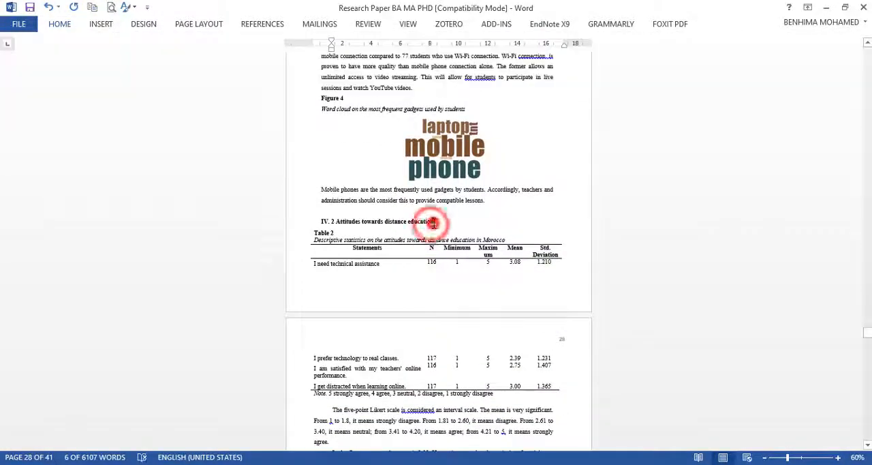
triple_click(432, 223)
left_click(59, 23)
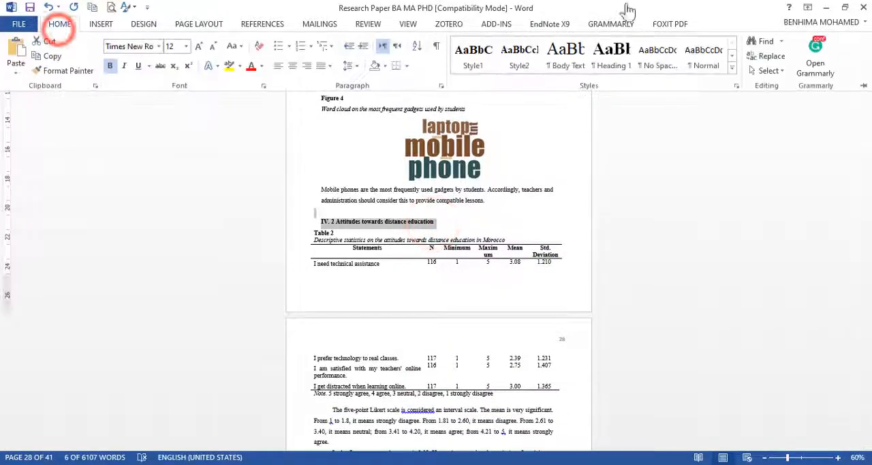
left_click(538, 69)
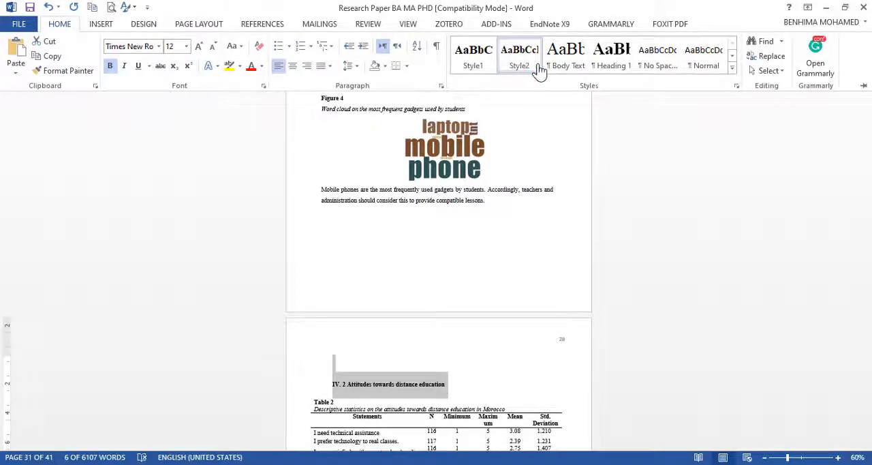
Step: Format the "IV. 3 Access and use of distance education platforms" subheading above Figure 5 with Style2
scroll(458, 202, "down", 10)
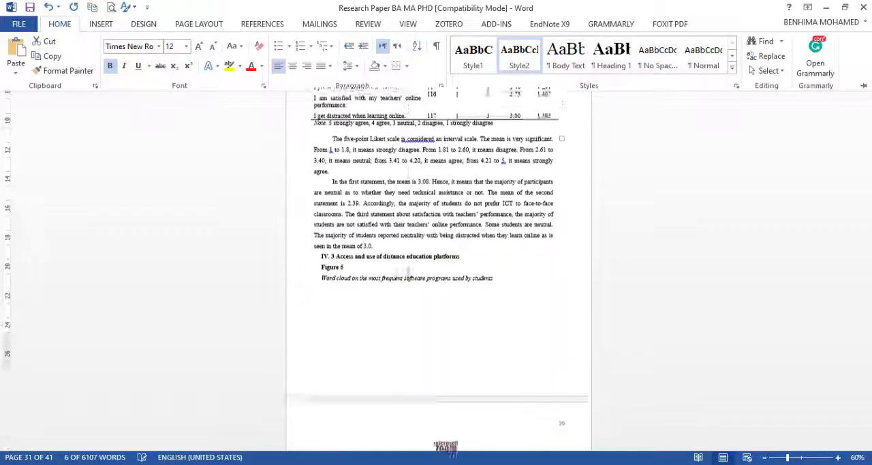
left_click_drag(469, 232, 319, 233)
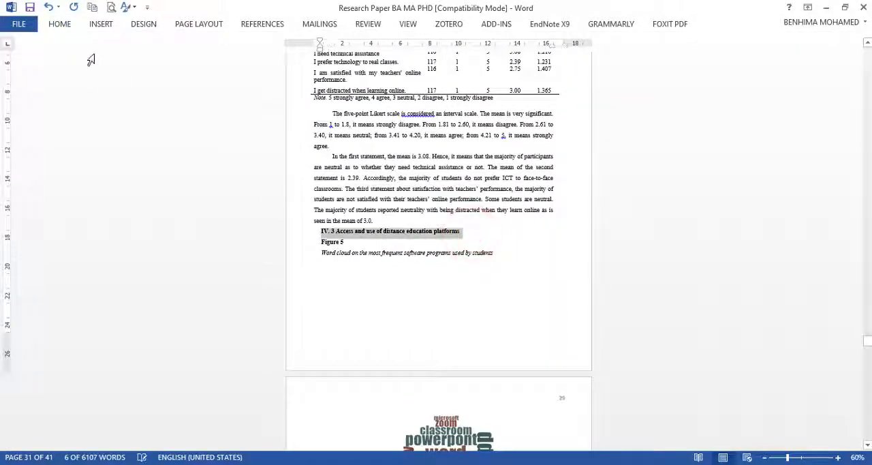
left_click(60, 27)
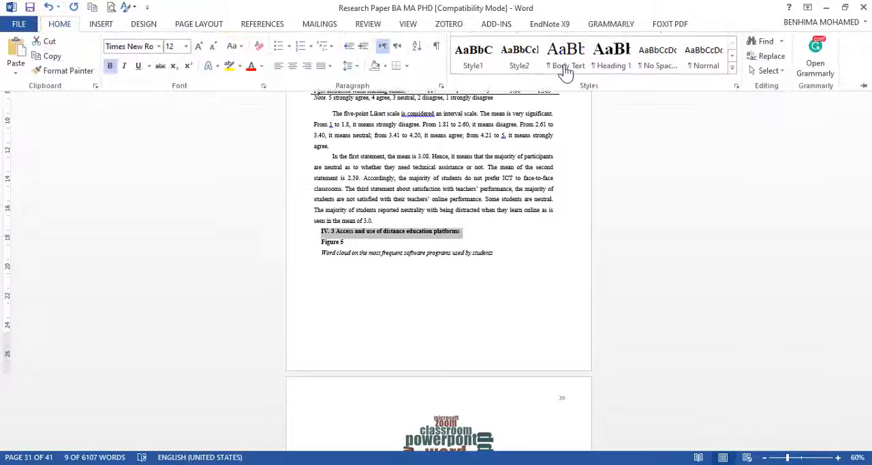
left_click(525, 62)
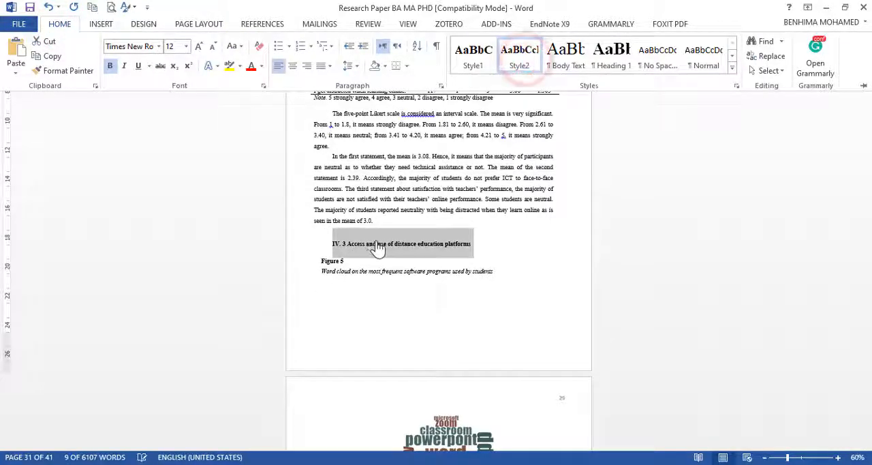
Step: Apply Style2 to the "IV. 4 Positive and negative attitudes towards distance education" subheading
scroll(379, 209, "down", 3)
scroll(402, 220, "down", 6)
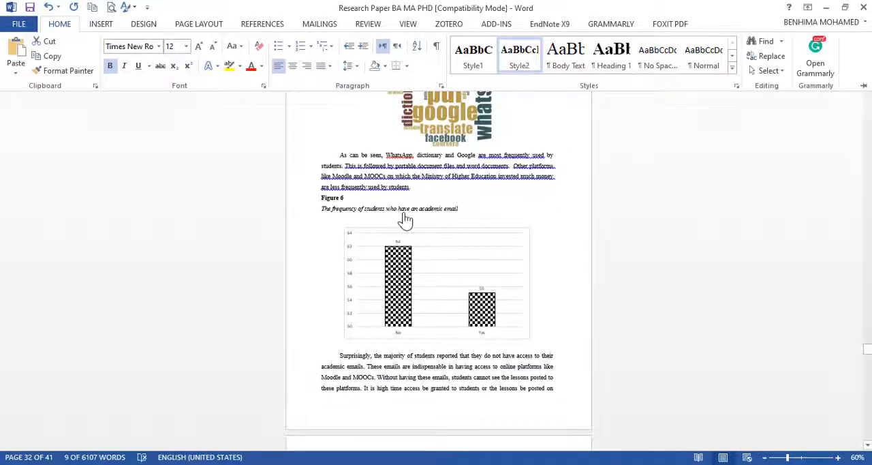
scroll(405, 218, "down", 8)
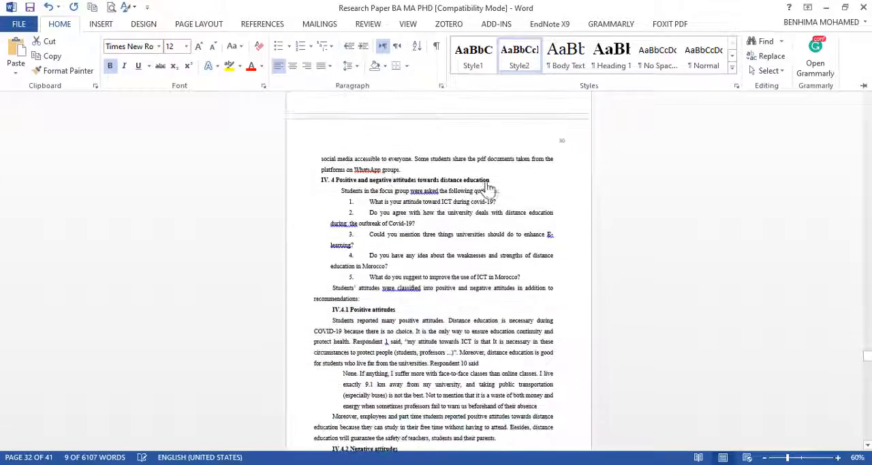
left_click_drag(487, 182, 302, 184)
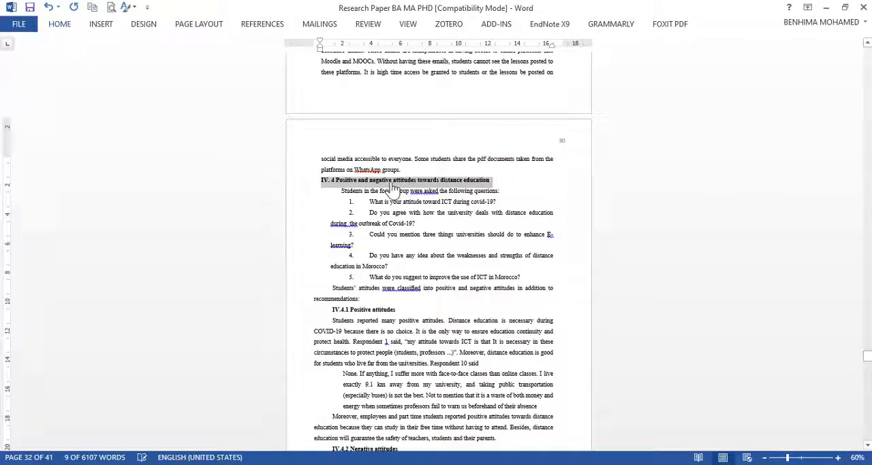
left_click(63, 23)
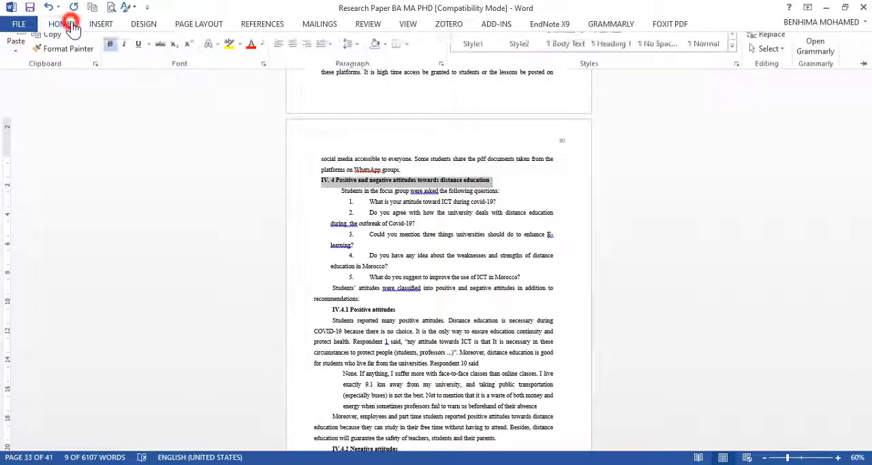
left_click(550, 68)
left_click(520, 55)
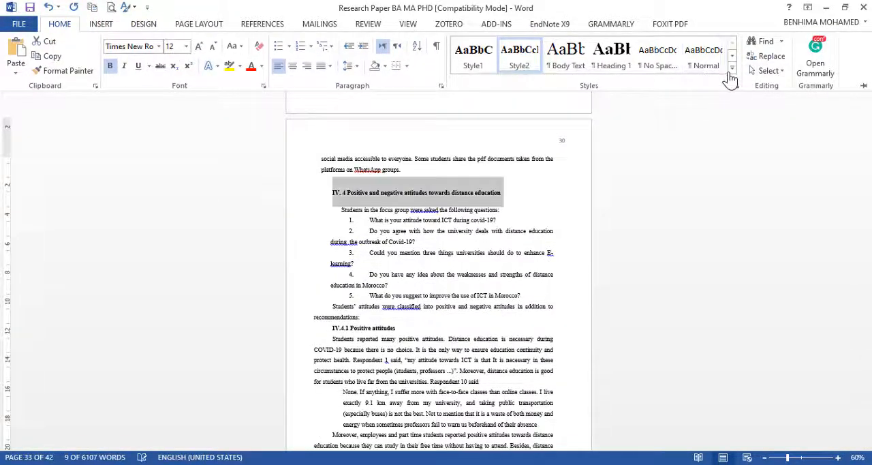
left_click(731, 72)
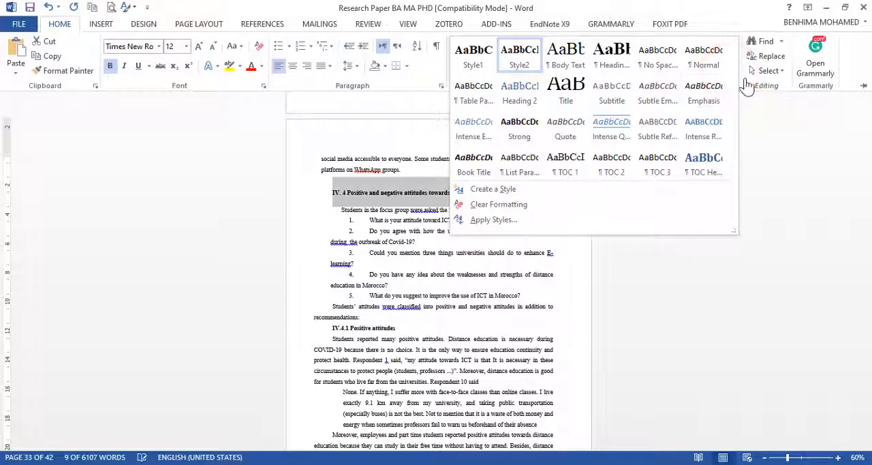
left_click(451, 313)
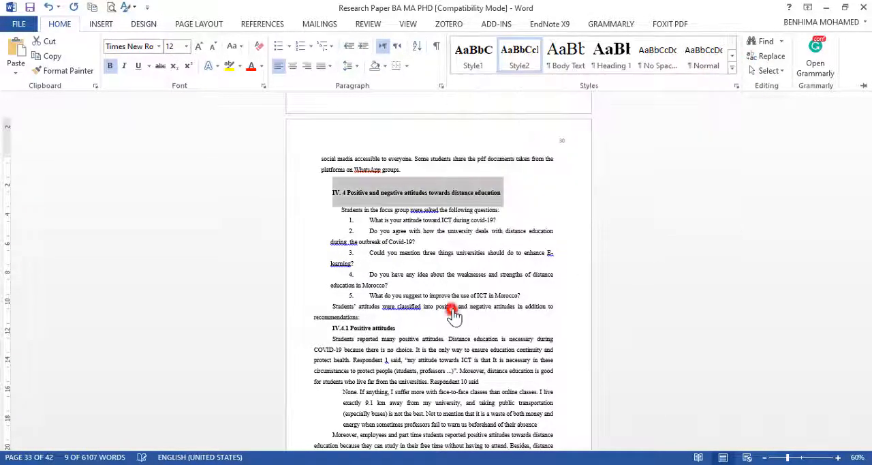
left_click(733, 71)
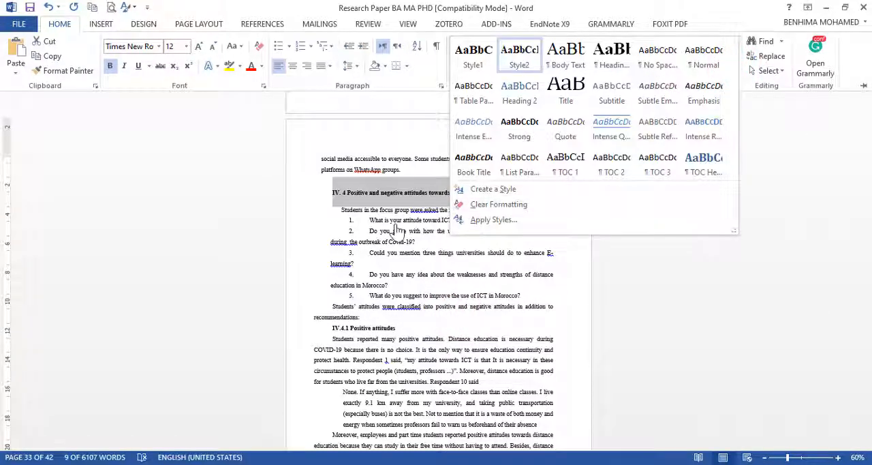
right_click(522, 64)
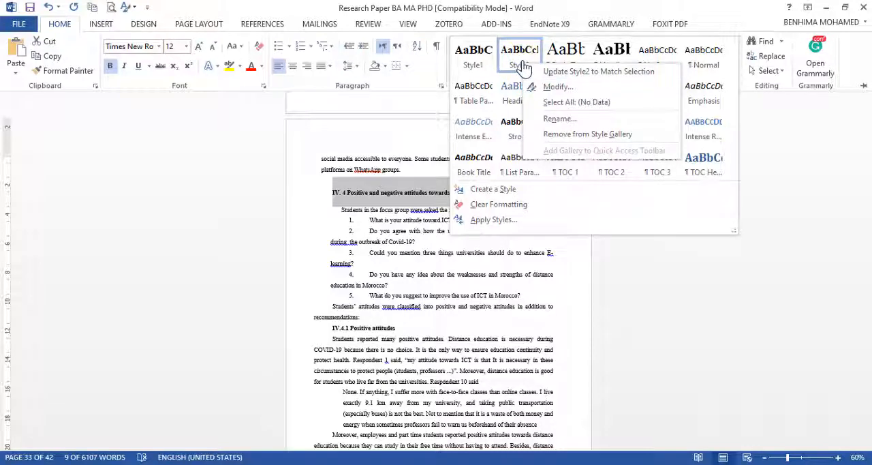
left_click(570, 93)
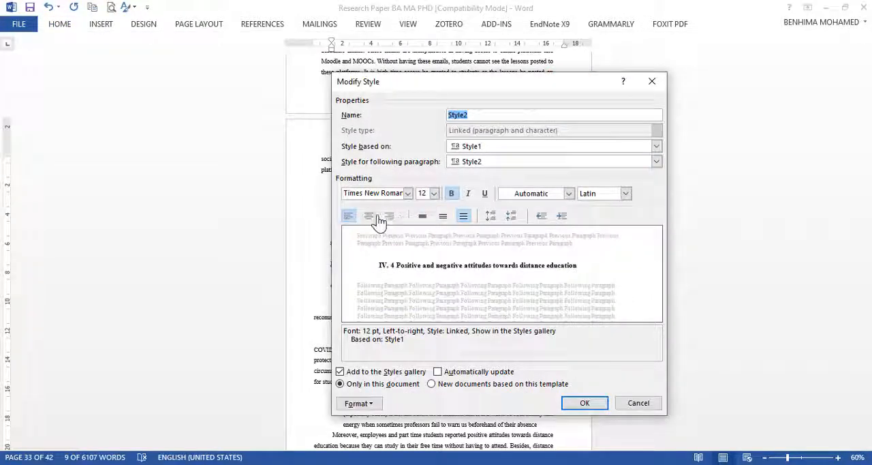
left_click(651, 82)
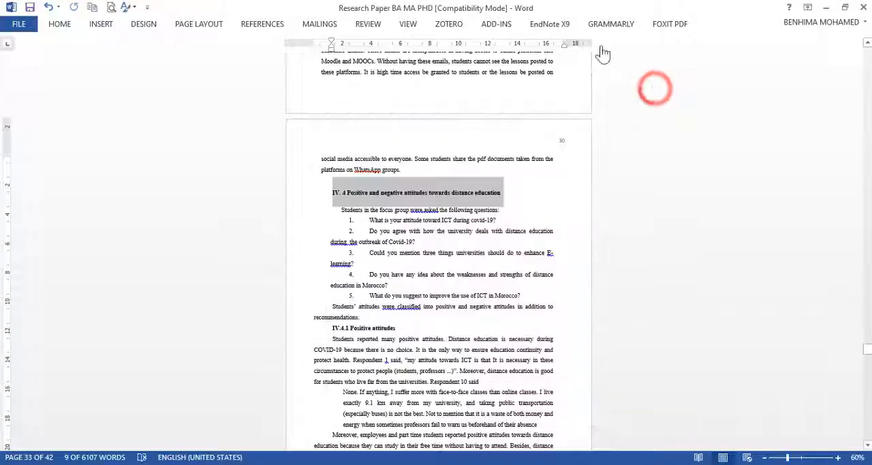
Step: Modify the Style1 definition so that its text is centered
left_click(60, 27)
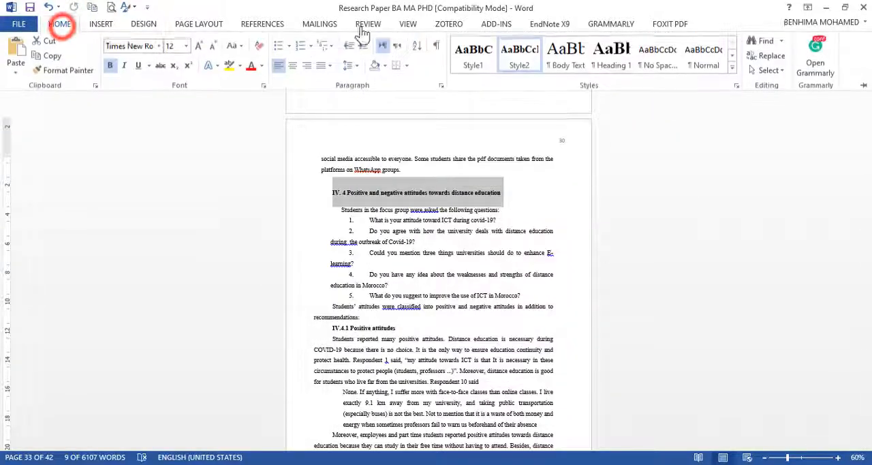
right_click(471, 62)
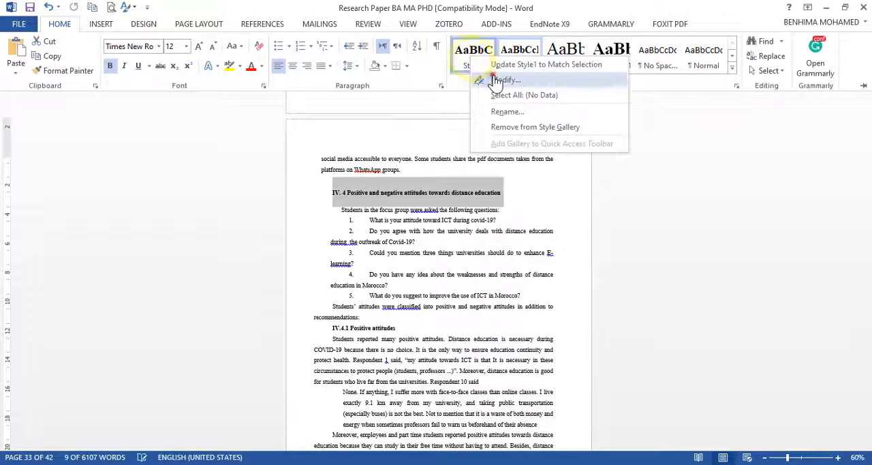
left_click(491, 79)
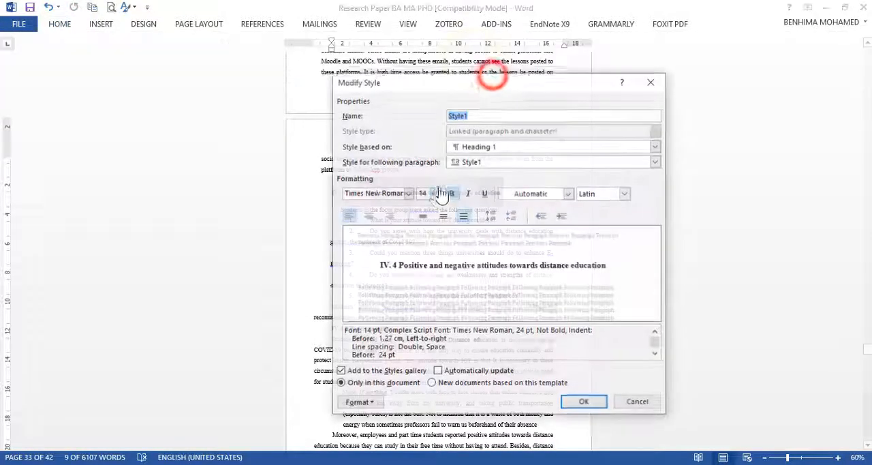
left_click(368, 216)
left_click(586, 403)
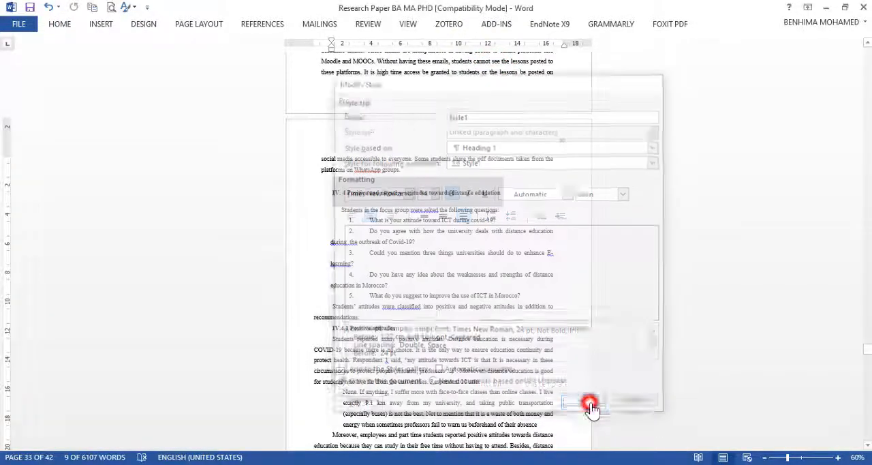
Step: Reapply Style2 to the "IV. 4 Positive and negative attitudes towards distance education" subheading and undo the centering change made to the Style1 definition
left_click(414, 242)
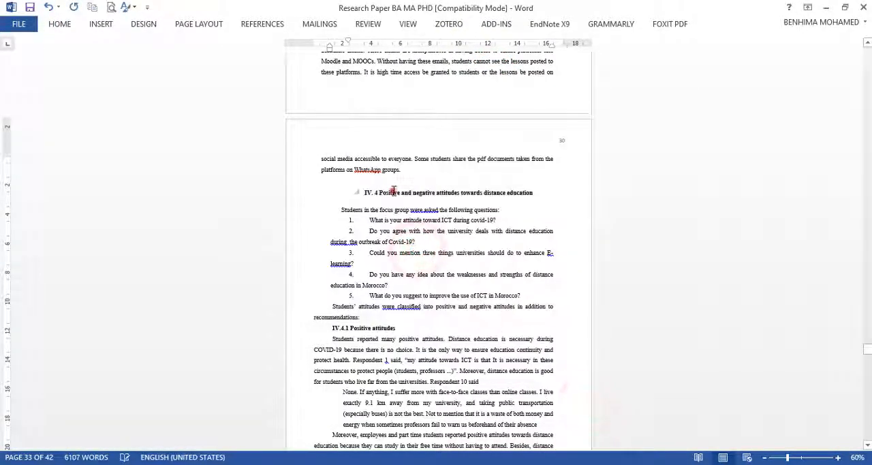
triple_click(582, 194)
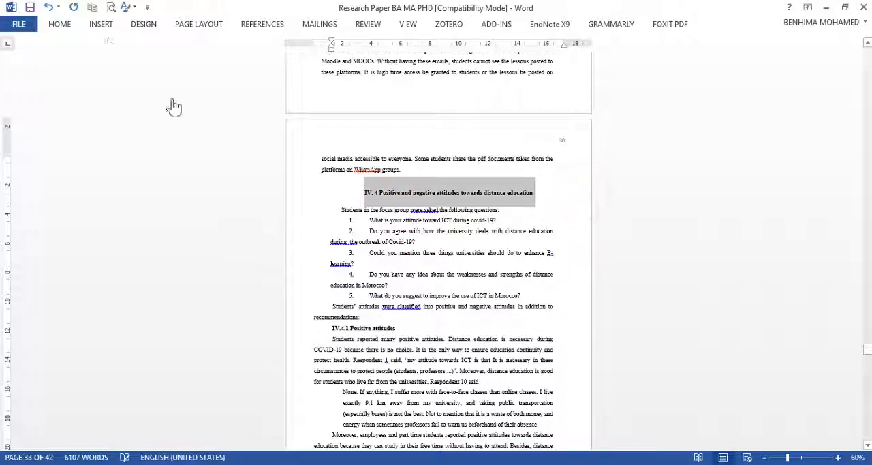
left_click(60, 28)
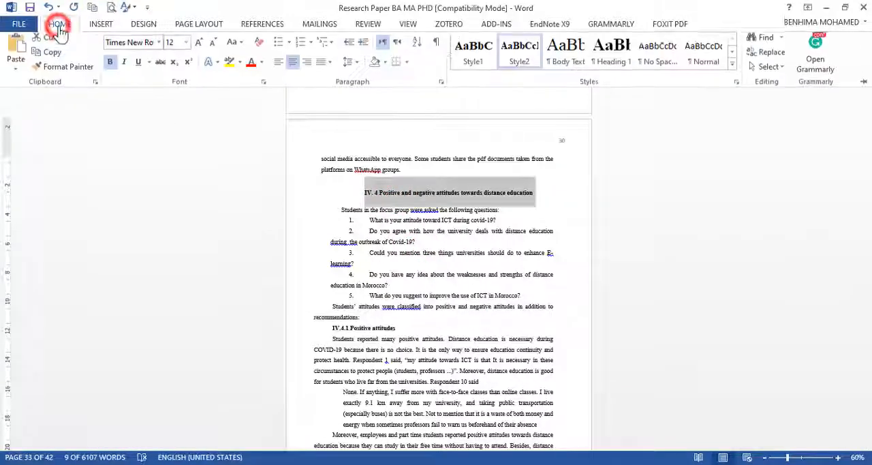
left_click(518, 68)
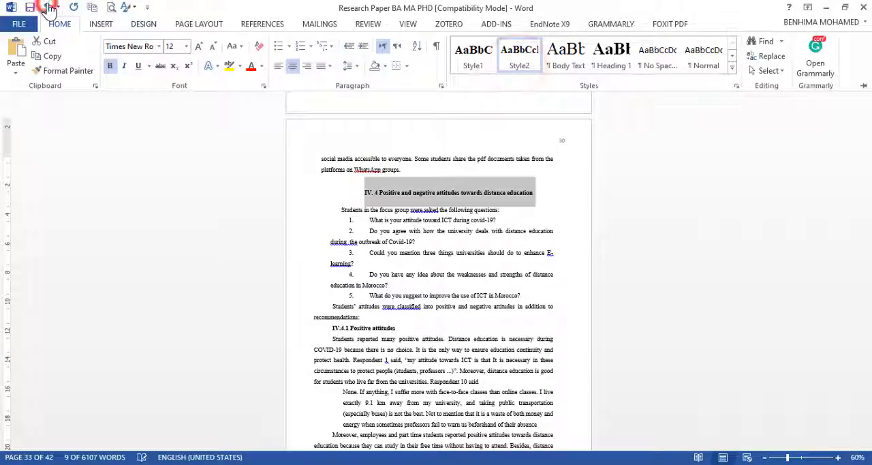
left_click(49, 9)
Step: Apply the Heading 2 style to the "IV.4.1 Positive attitudes" subheading
scroll(375, 314, "down", 10)
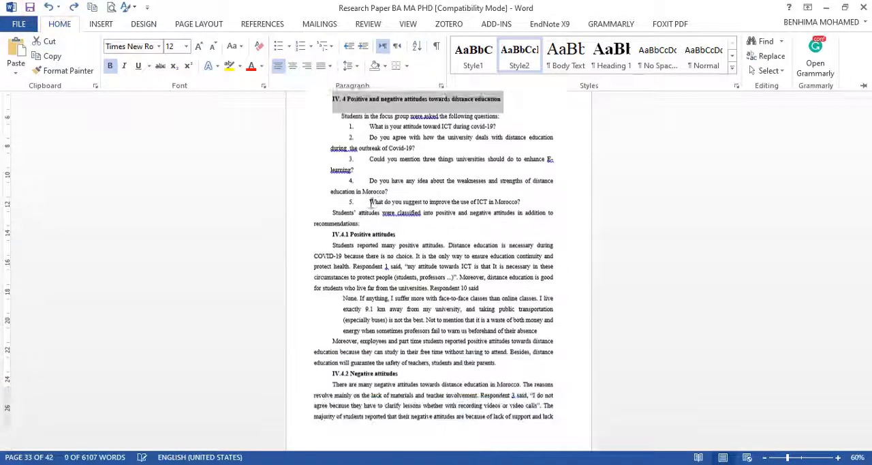
scroll(375, 208, "up", 4)
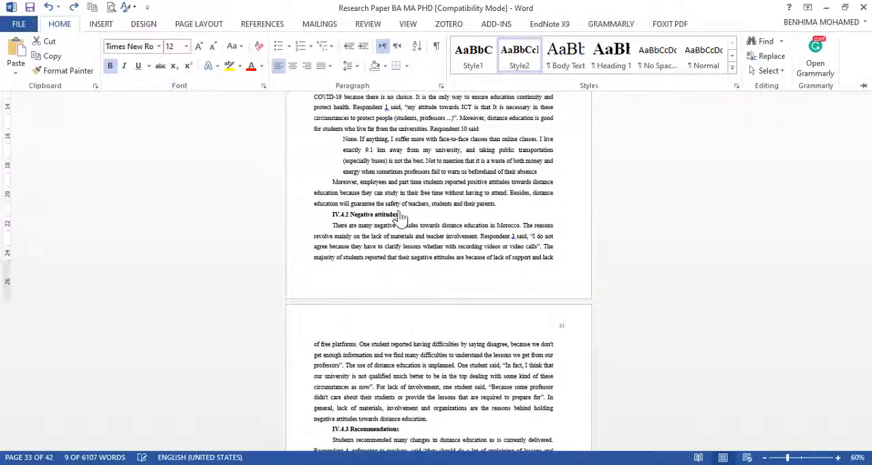
left_click(401, 214)
left_click(402, 214)
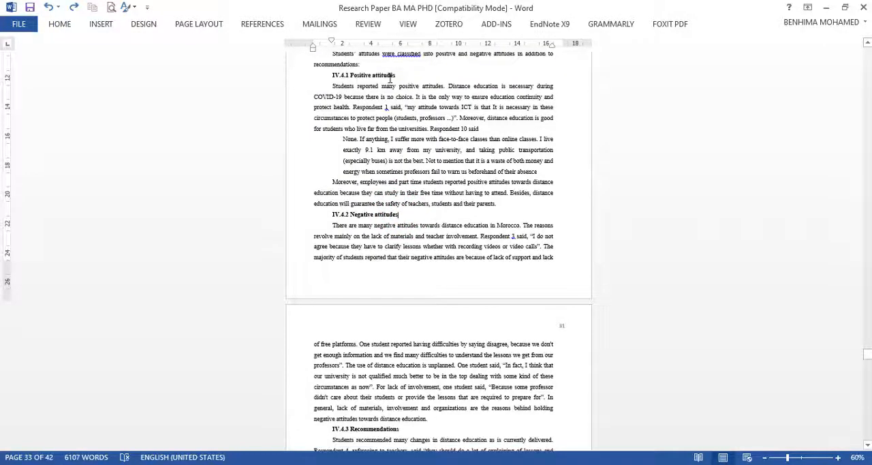
left_click_drag(397, 75, 333, 75)
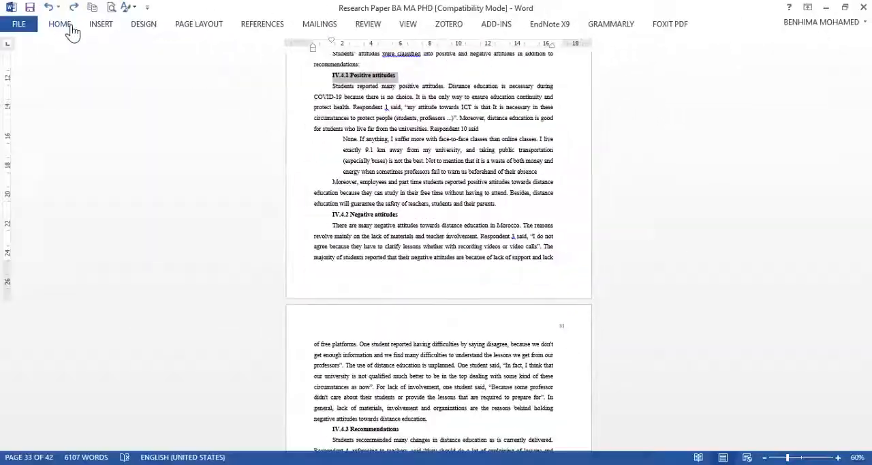
left_click(64, 25)
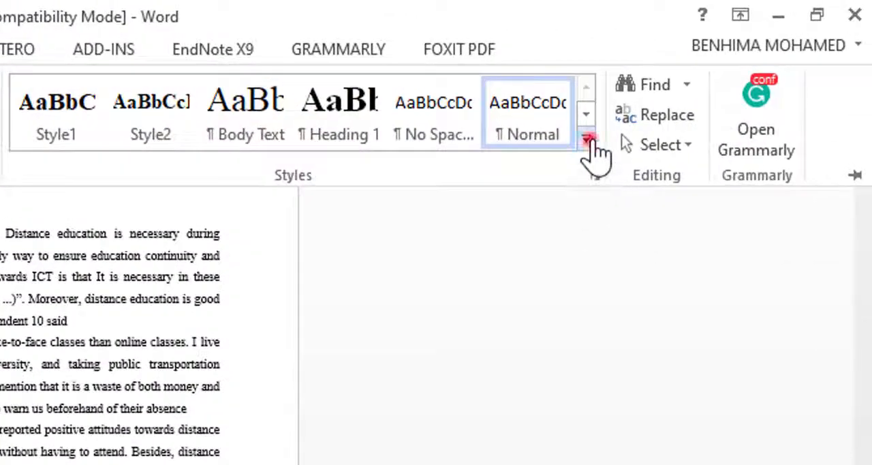
left_click(587, 139)
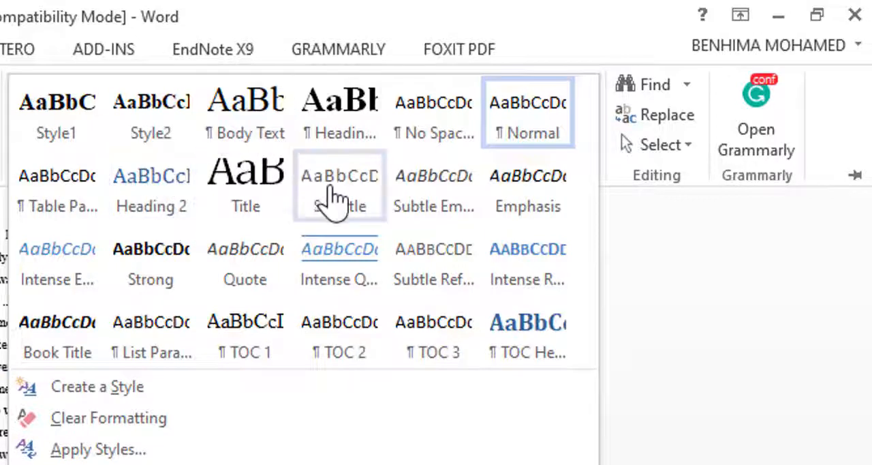
left_click(177, 211)
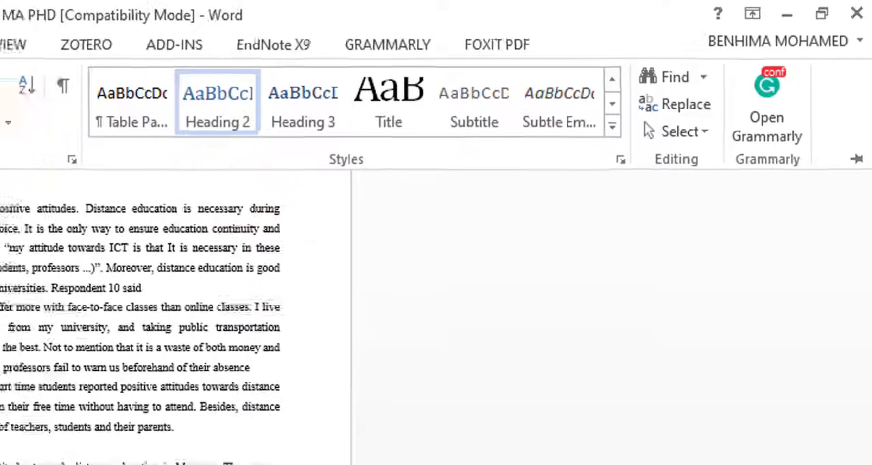
Step: Format the "IV.4.3 Recommendations" subheading with the Heading 2 style
scroll(341, 179, "down", 9)
scroll(396, 157, "up", 3)
left_click(403, 143)
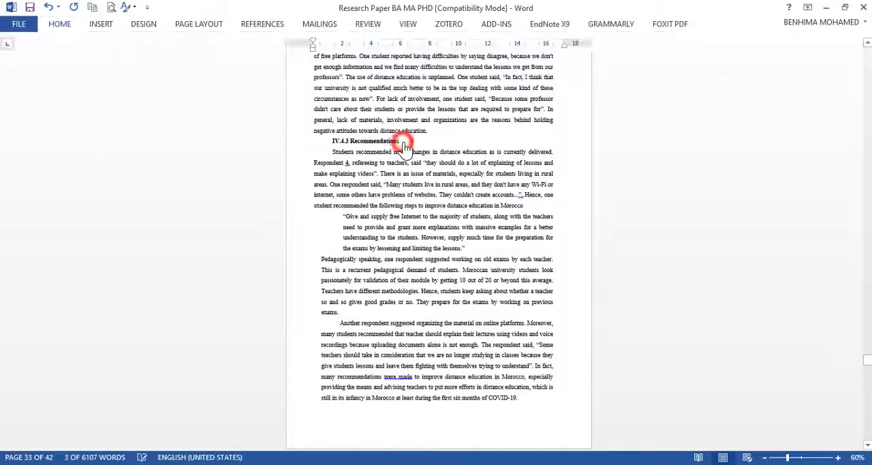
triple_click(403, 144)
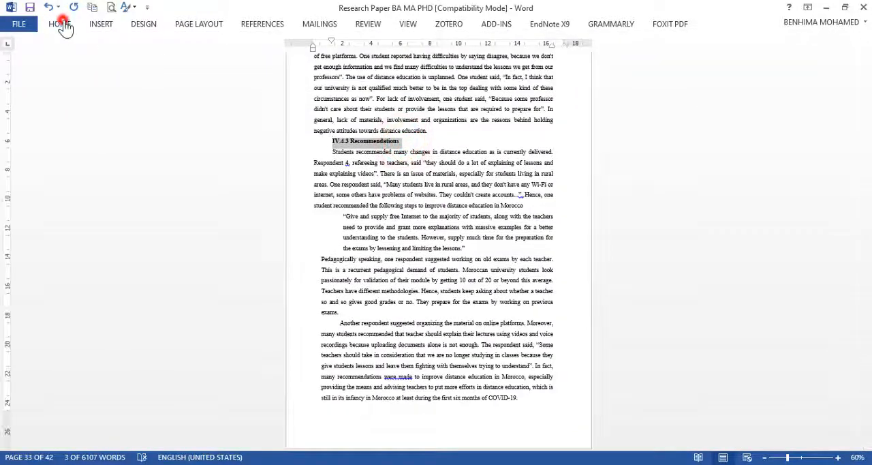
left_click(61, 25)
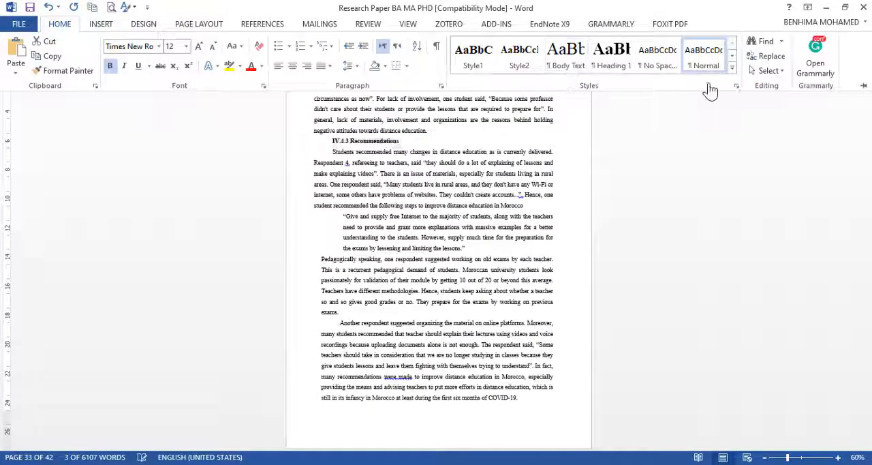
left_click(732, 67)
left_click(517, 99)
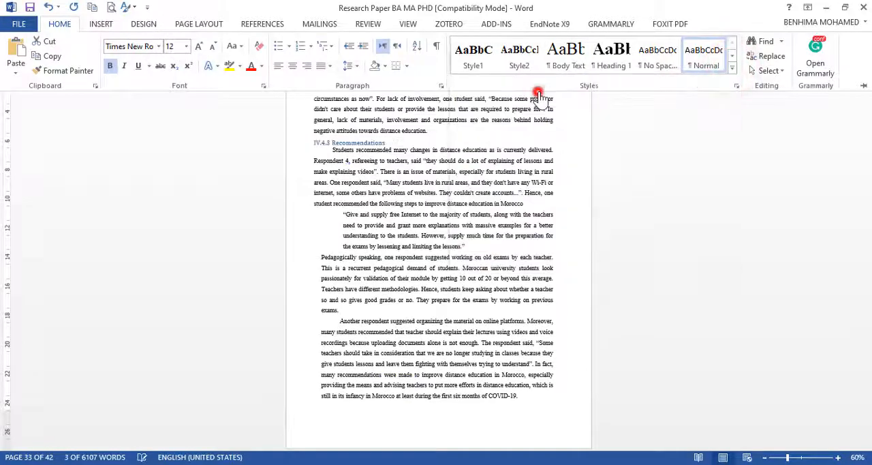
Step: Apply the Heading 2 style to the "IV.4.2 Negative attitudes" subheading
scroll(375, 198, "up", 15)
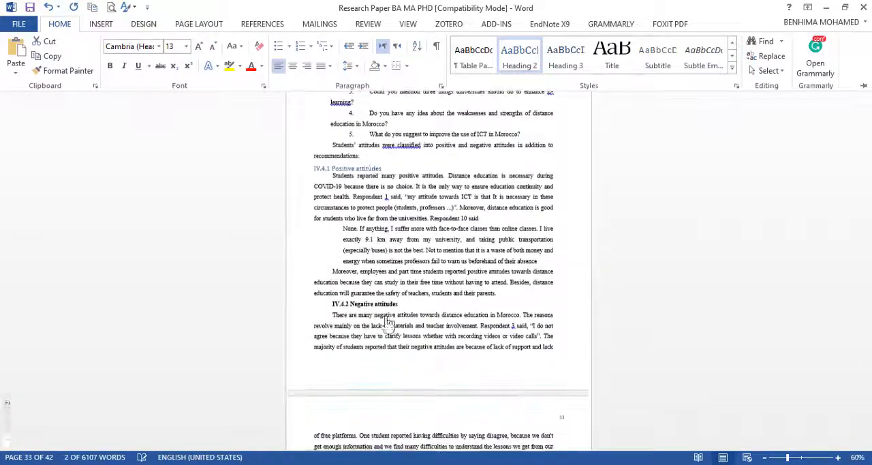
left_click(412, 314)
triple_click(408, 304)
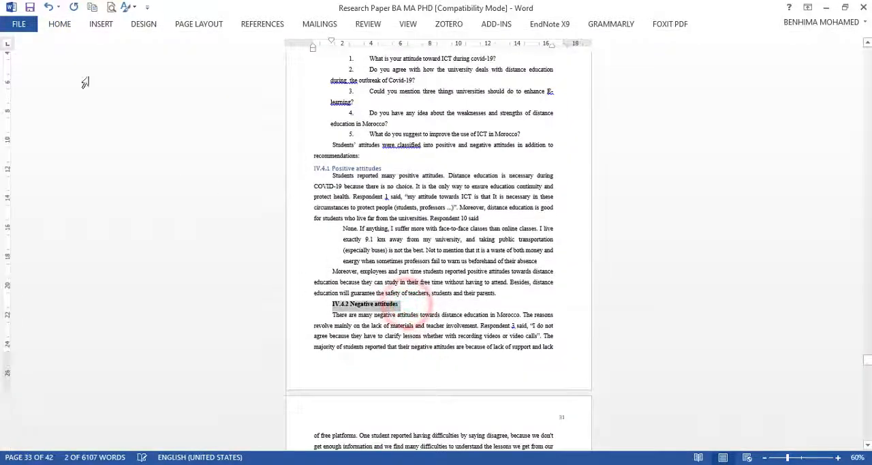
left_click(60, 24)
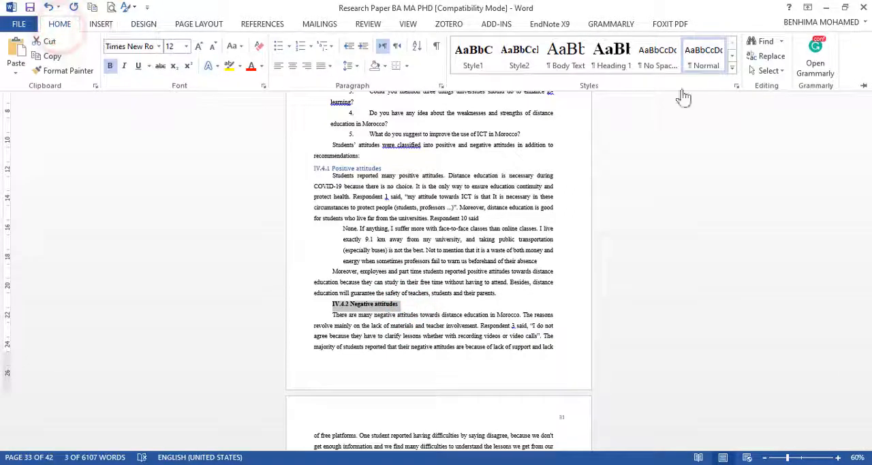
left_click(734, 68)
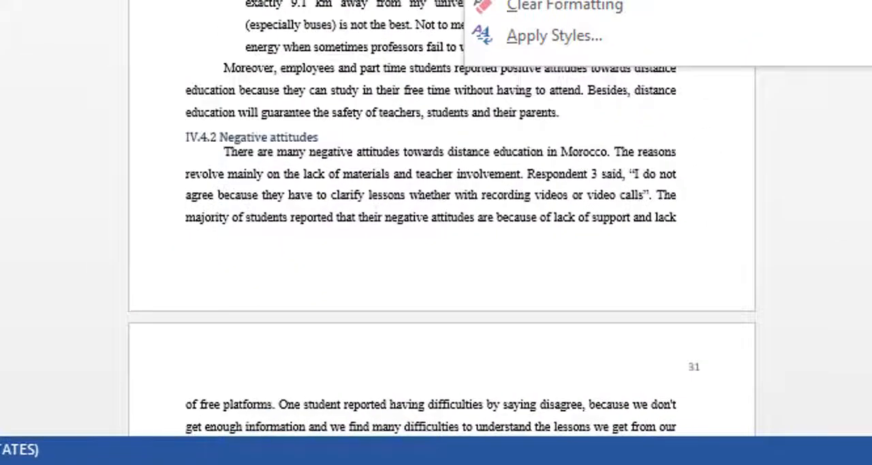
left_click(613, 1)
Step: Apply Style1 to the "Chapter V: Discussion of the results" title and center it
left_click(314, 92)
scroll(313, 92, "down", 20)
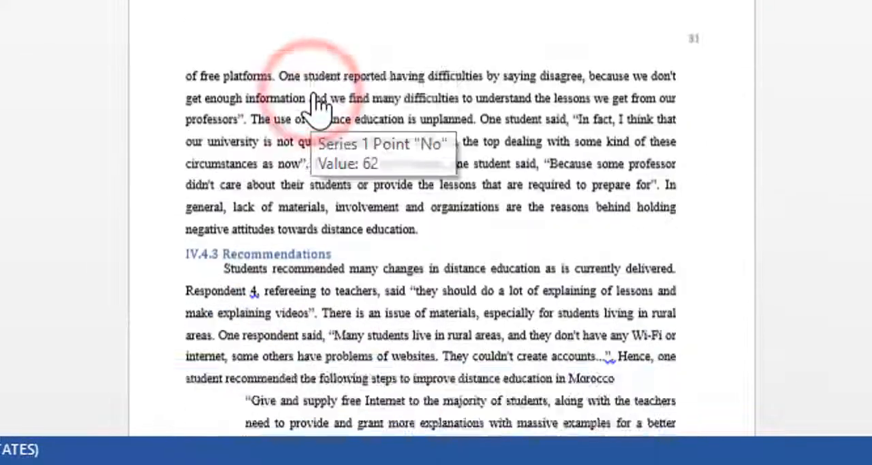
scroll(471, 41, "down", 5)
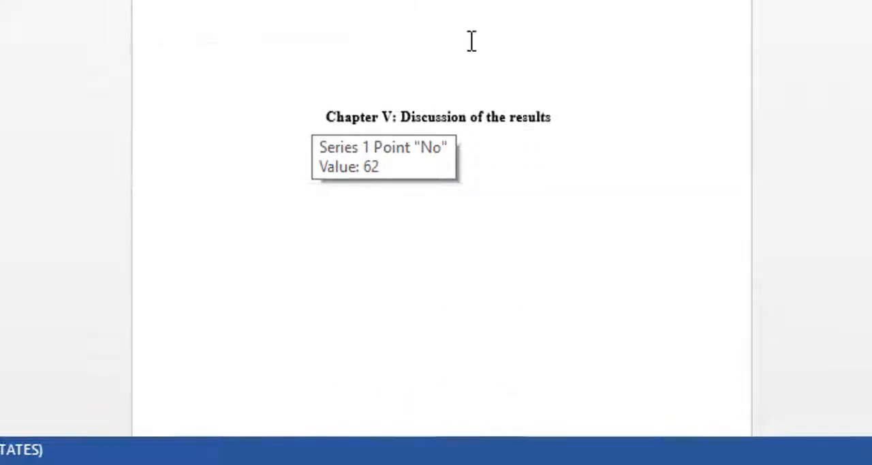
left_click(487, 237)
left_click_drag(514, 230, 380, 215)
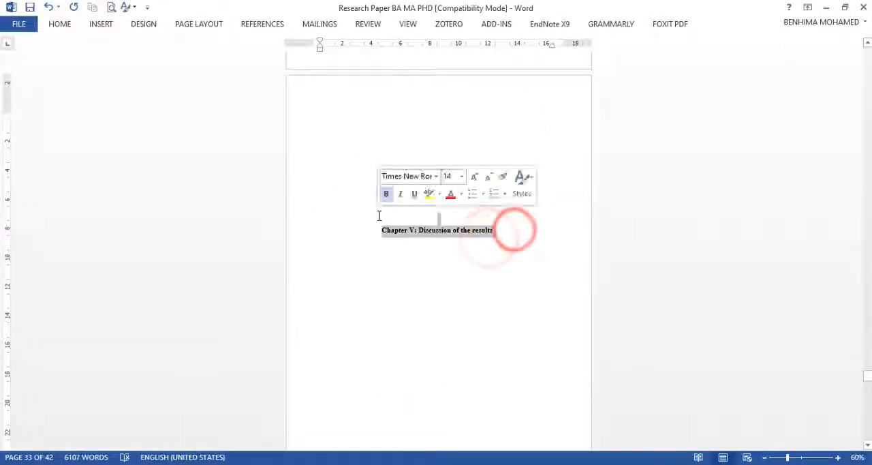
left_click(60, 24)
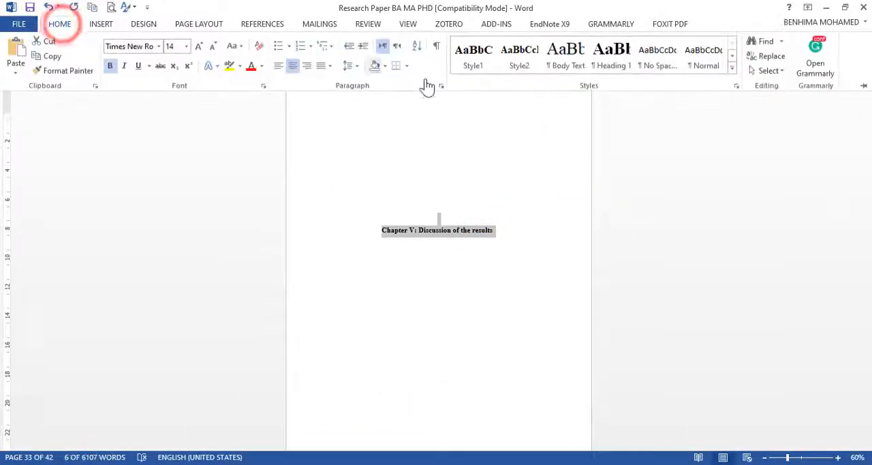
left_click(475, 61)
left_click(293, 66)
Step: Format the "Chapter VI: Conclusion" title with Style1 and center alignment
scroll(391, 243, "down", 10)
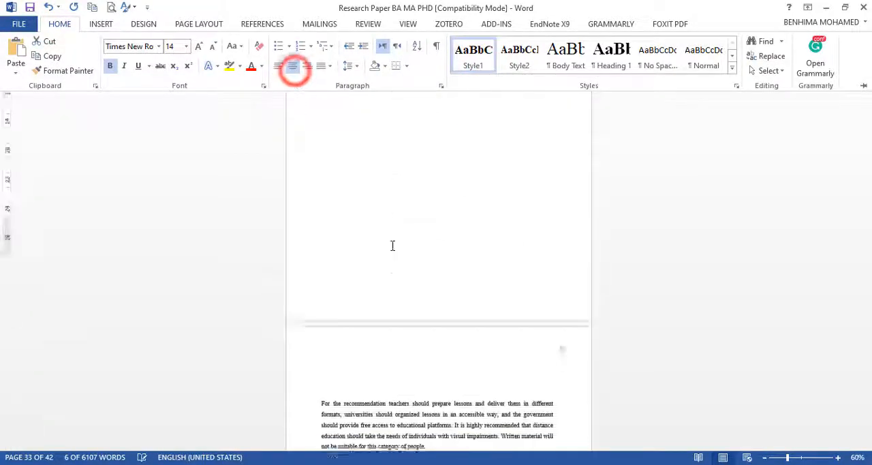
scroll(399, 246, "down", 2)
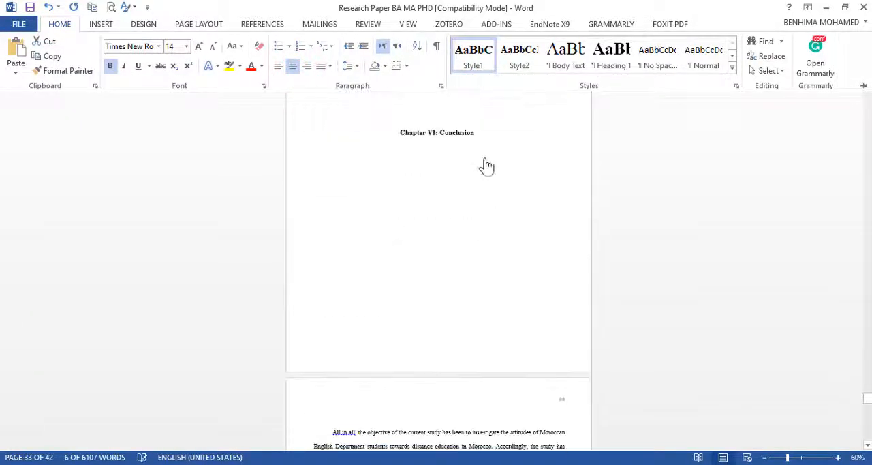
left_click_drag(486, 134, 389, 130)
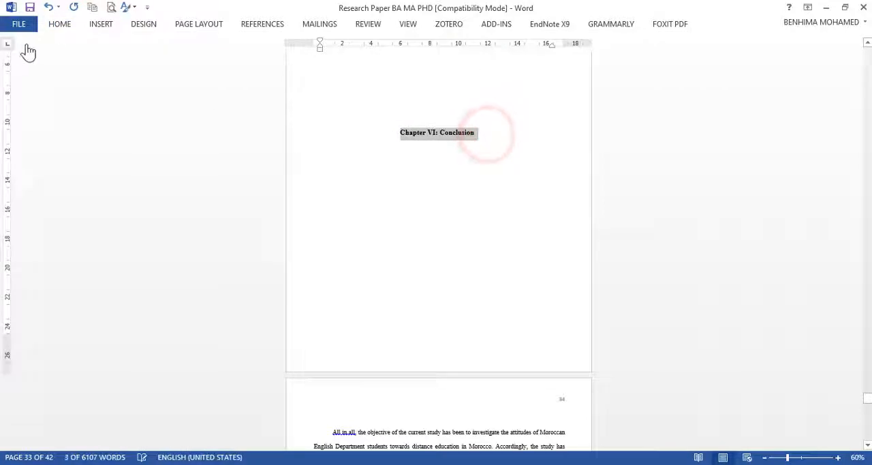
left_click(60, 27)
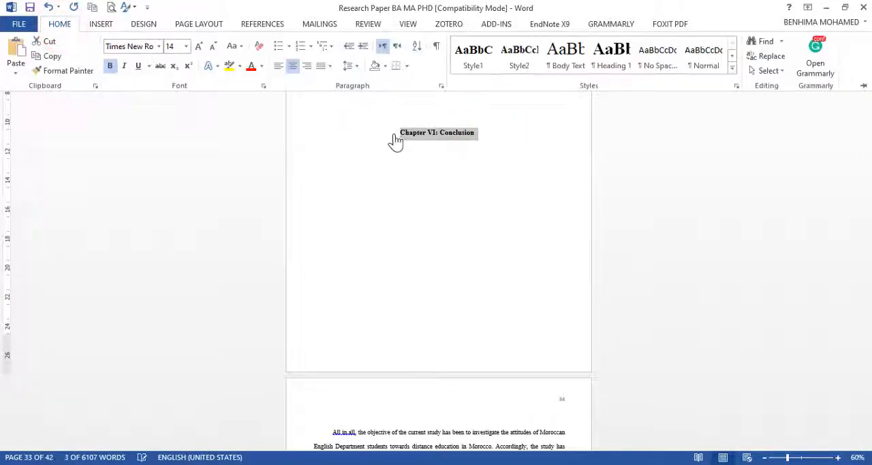
left_click(476, 60)
left_click(292, 66)
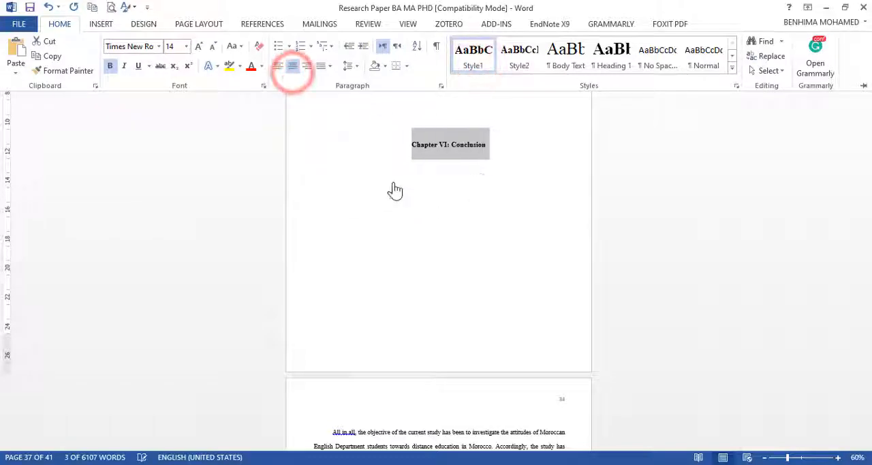
Step: Apply Style1 to the "Bibliography" heading above the reference list and center it
scroll(395, 191, "down", 15)
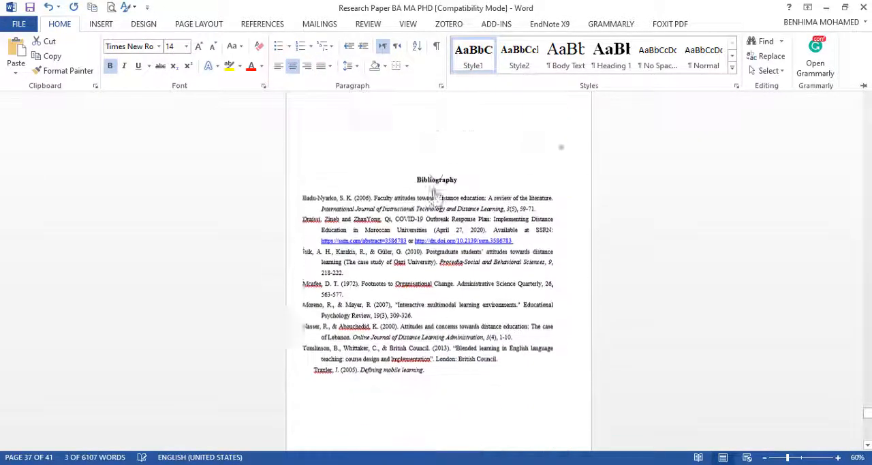
left_click_drag(463, 172, 416, 172)
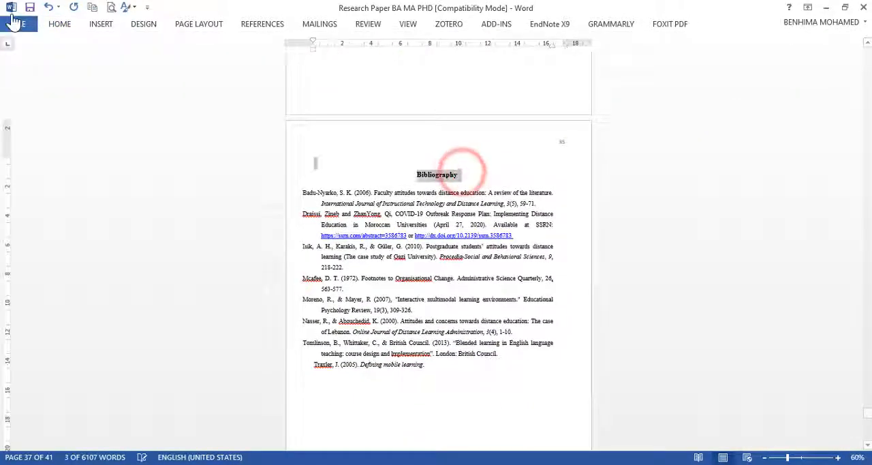
left_click(58, 24)
left_click(467, 53)
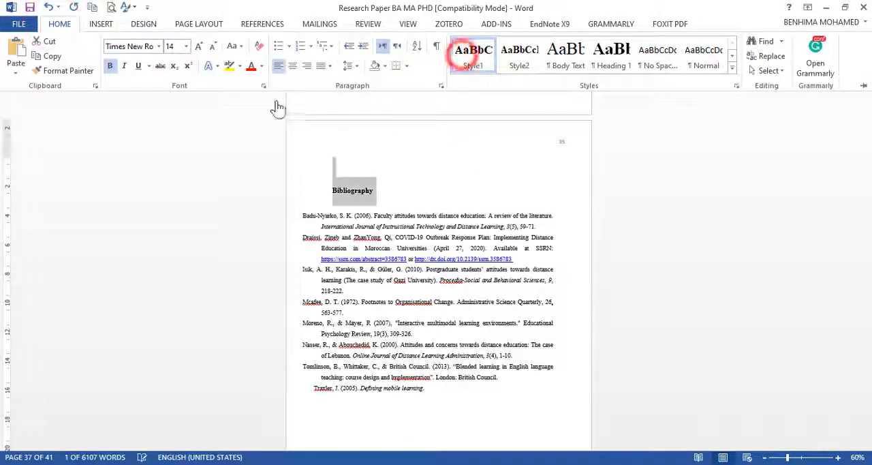
left_click(292, 68)
Step: Apply Style1 to the "Appendices" heading above the questionnaire and center it
scroll(429, 265, "down", 10)
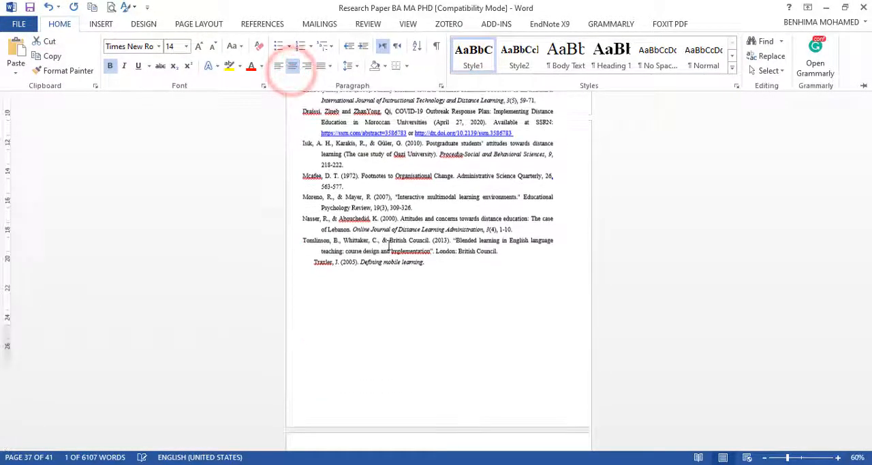
double_click(460, 304)
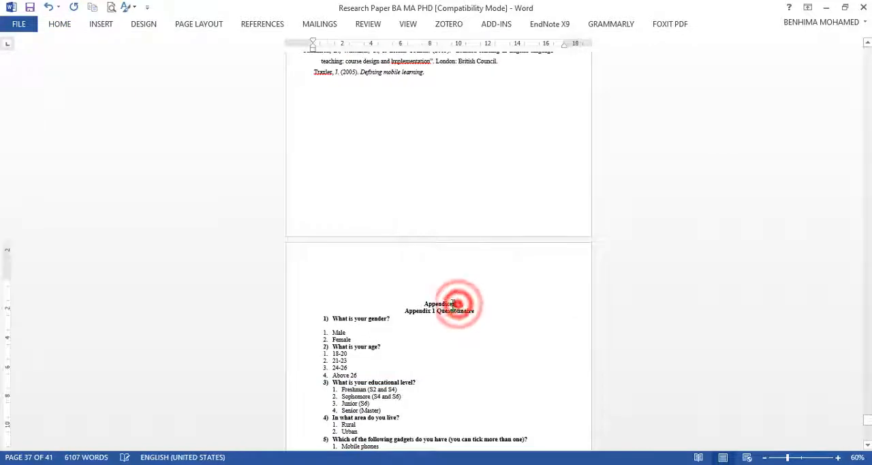
left_click(68, 24)
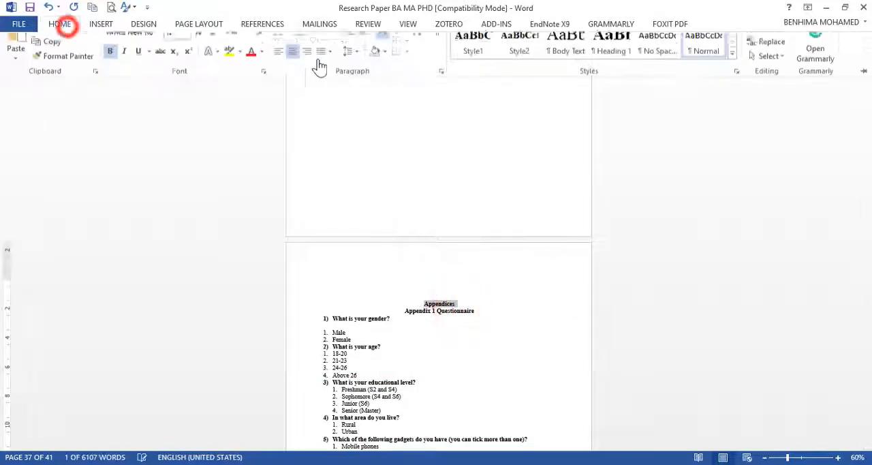
left_click(474, 57)
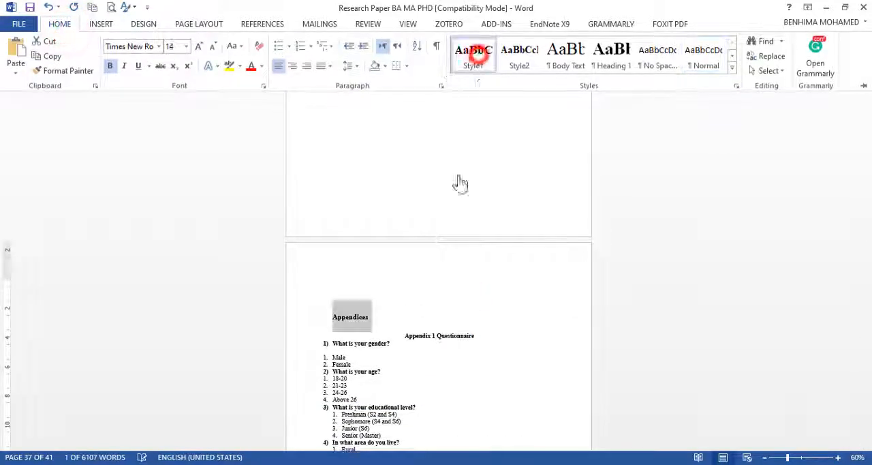
left_click(293, 65)
Step: Insert an Automatic Table 1 table of contents in the blank space below the manually typed contents list
scroll(612, 248, "up", 5)
scroll(613, 248, "up", 15)
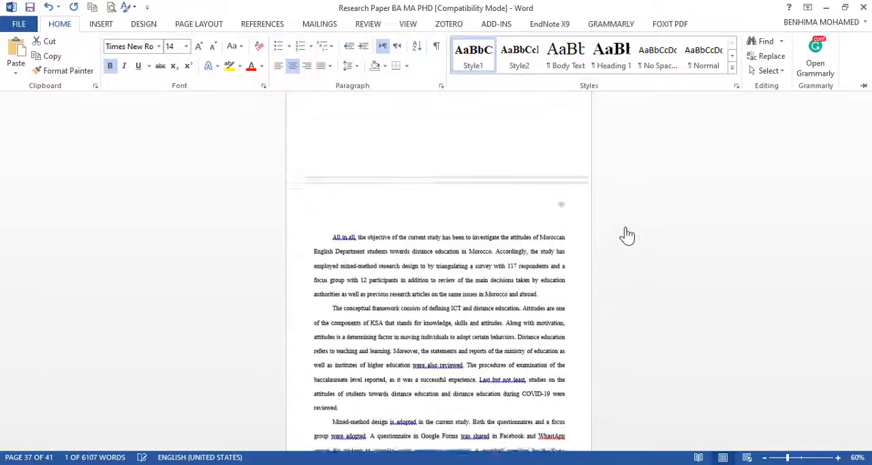
scroll(534, 210, "up", 10)
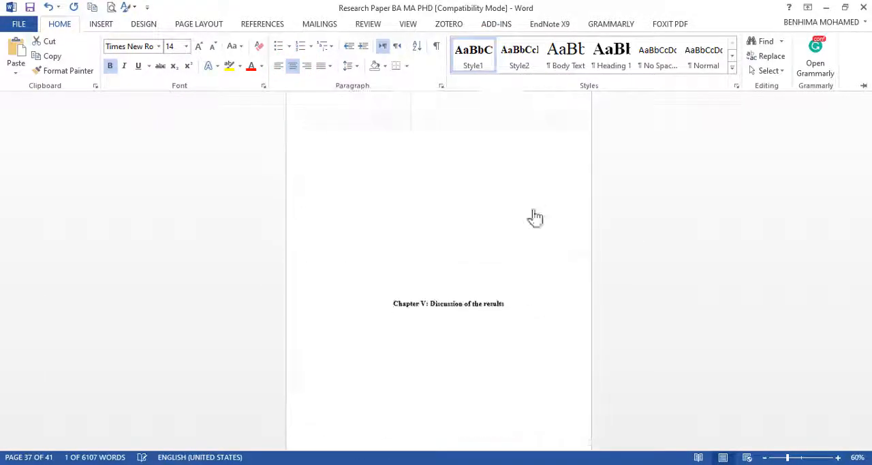
scroll(380, 220, "up", 10)
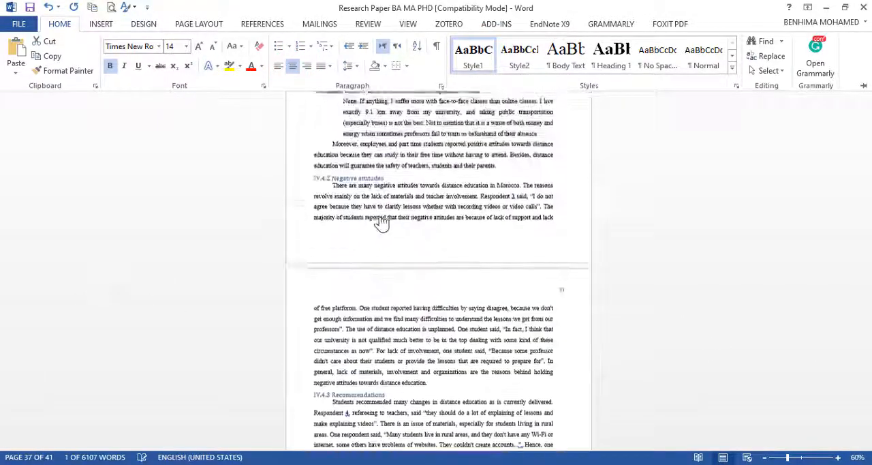
left_click_drag(867, 352, 868, 49)
scroll(407, 292, "down", 15)
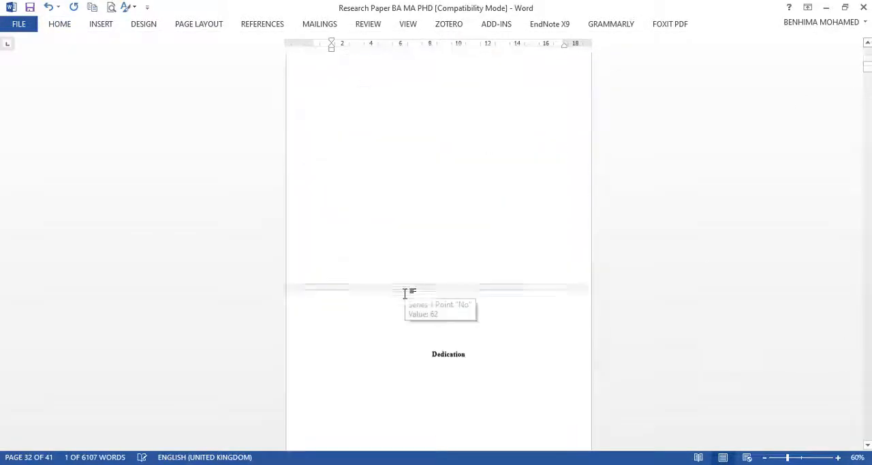
scroll(406, 293, "down", 15)
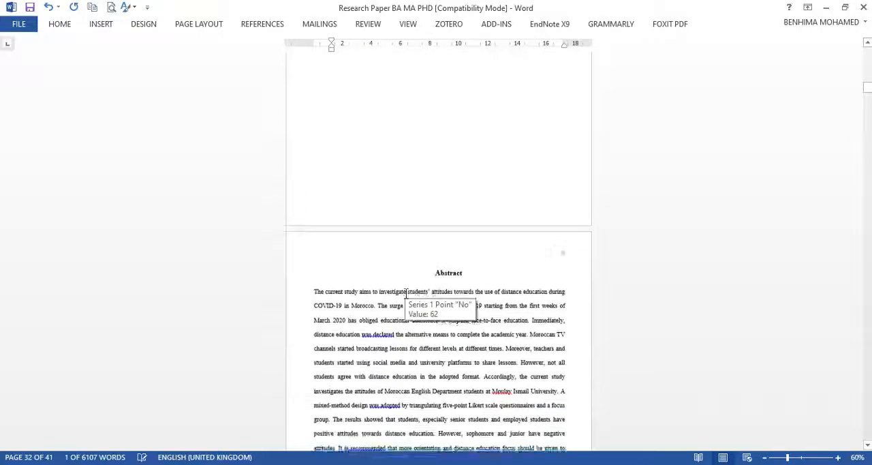
scroll(406, 293, "down", 5)
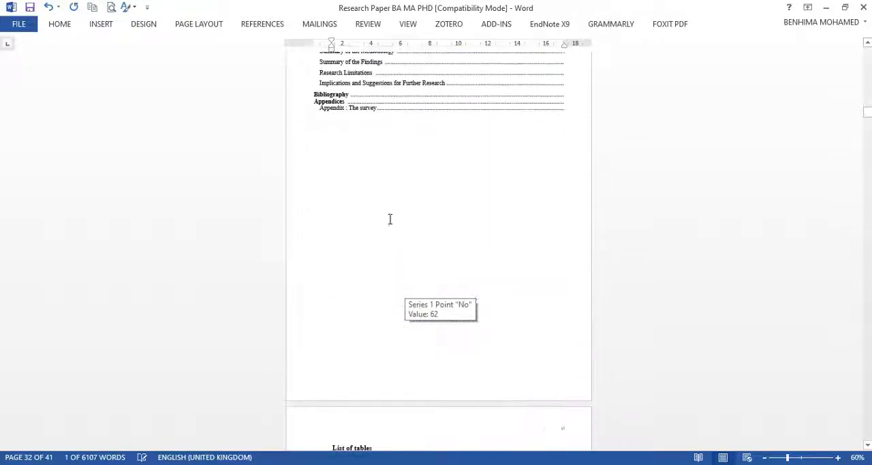
left_click(344, 147)
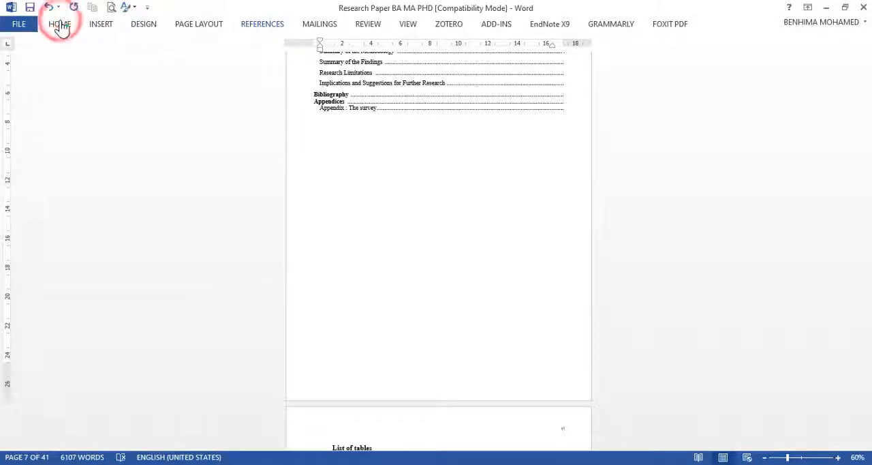
double_click(365, 162)
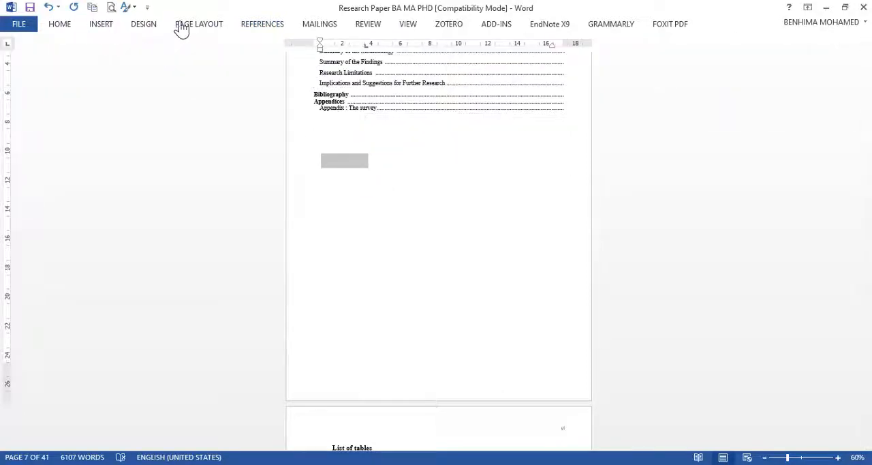
left_click(262, 24)
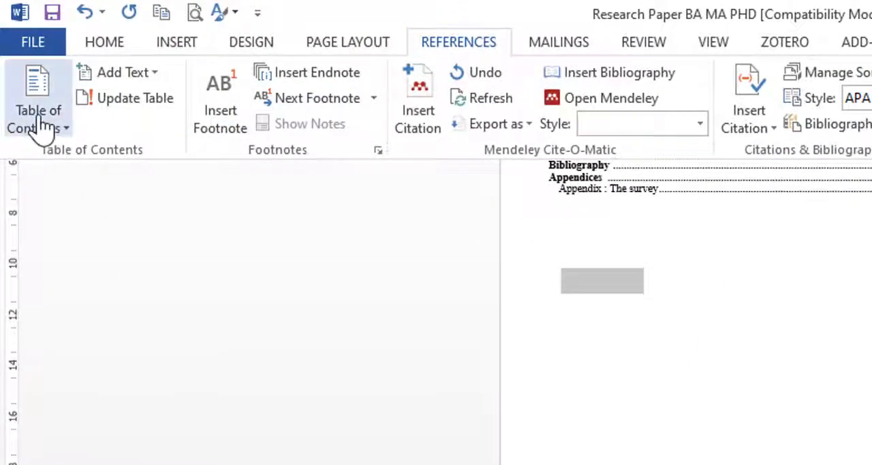
left_click(57, 131)
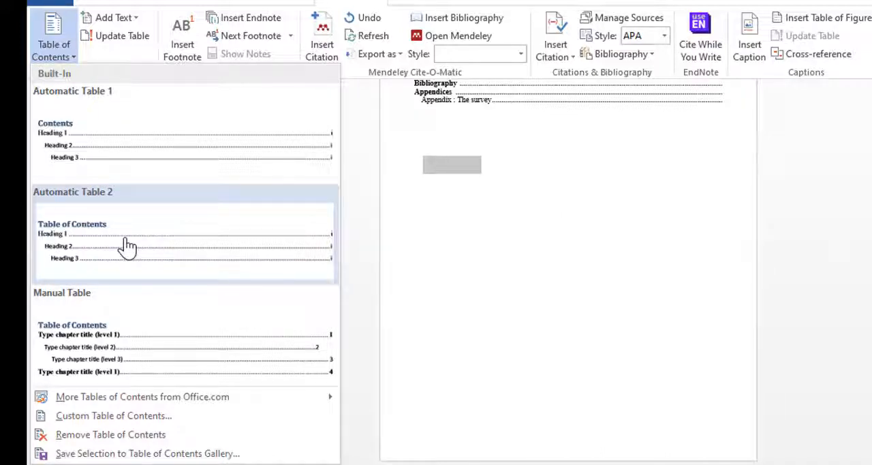
left_click(137, 177)
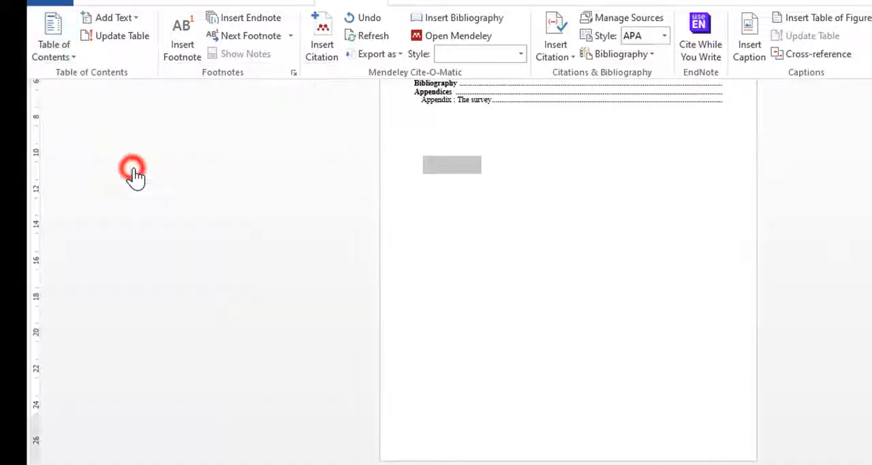
Step: Format the entire generated table of contents, including its "Contents" title, in Times New Roman at size 12
scroll(433, 306, "up", 10)
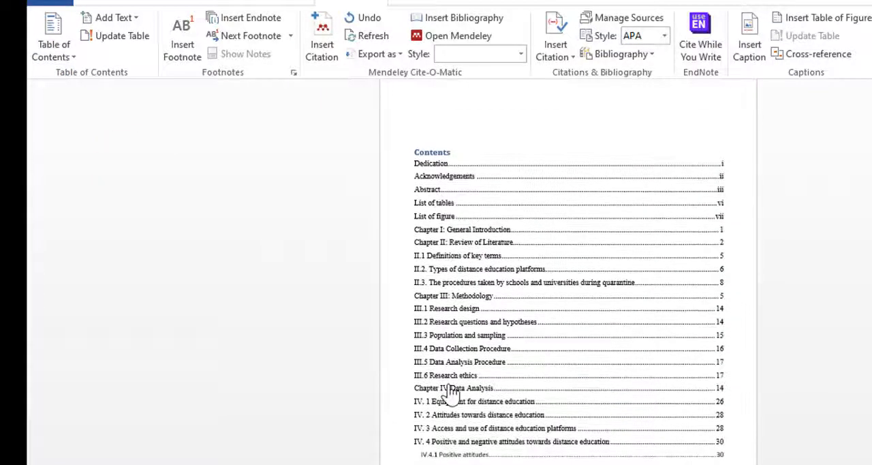
scroll(450, 392, "down", 3)
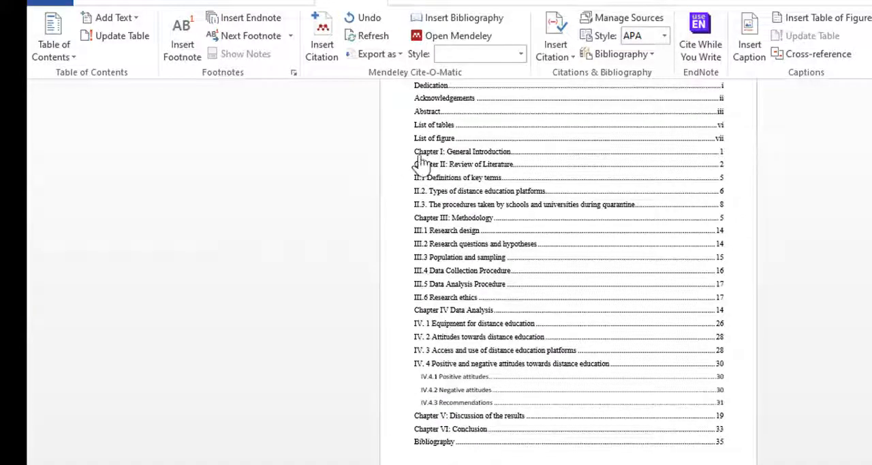
left_click(494, 430)
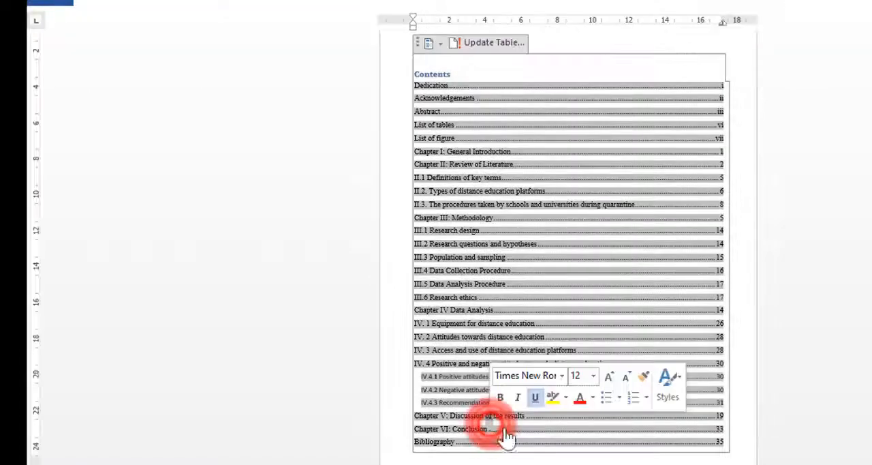
left_click(417, 74)
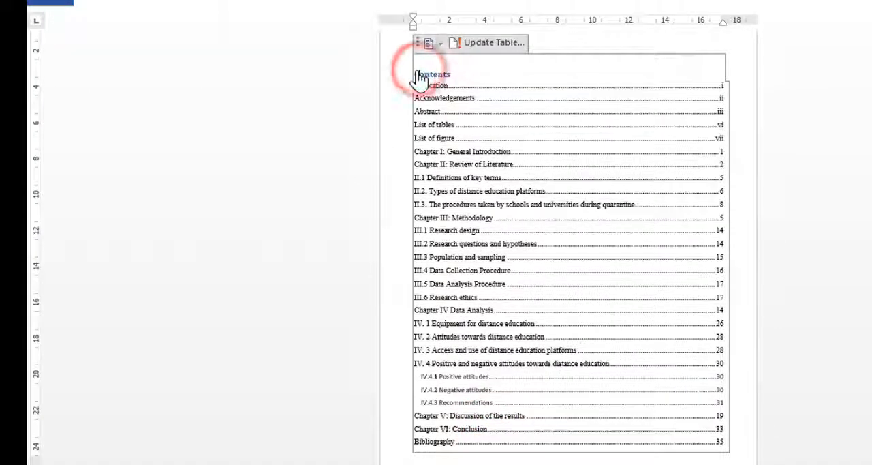
left_click(466, 112)
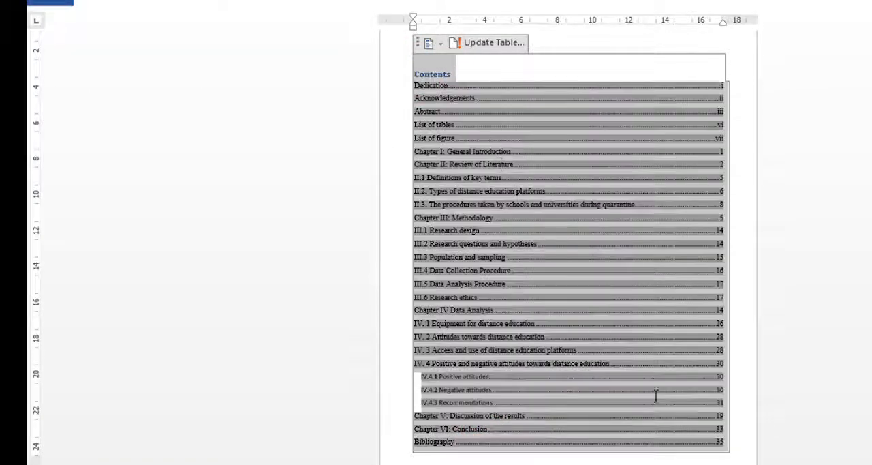
left_click_drag(656, 396, 728, 446)
left_click(66, 18)
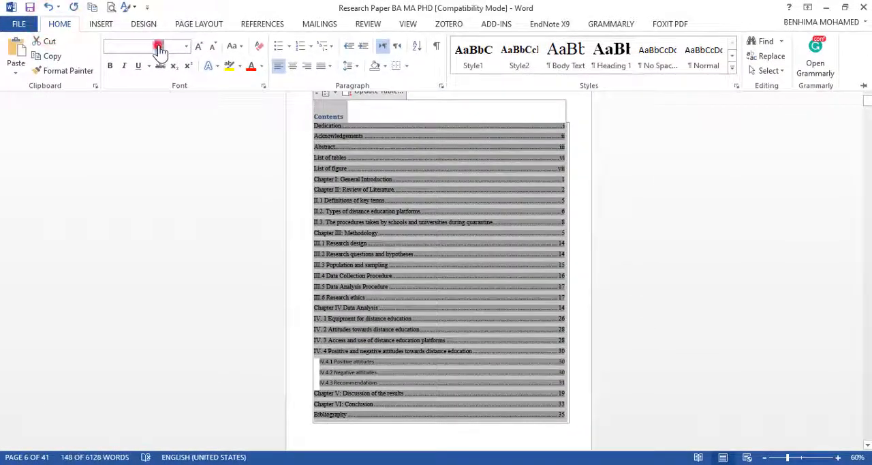
left_click(158, 46)
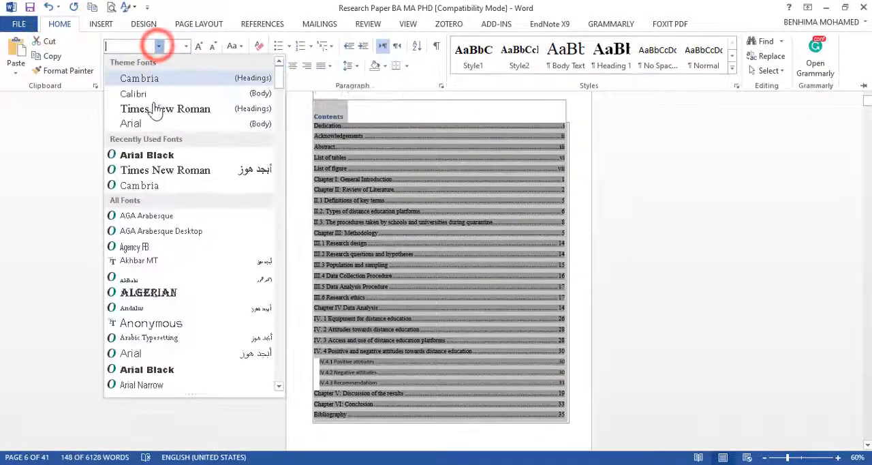
left_click(152, 107)
left_click(186, 46)
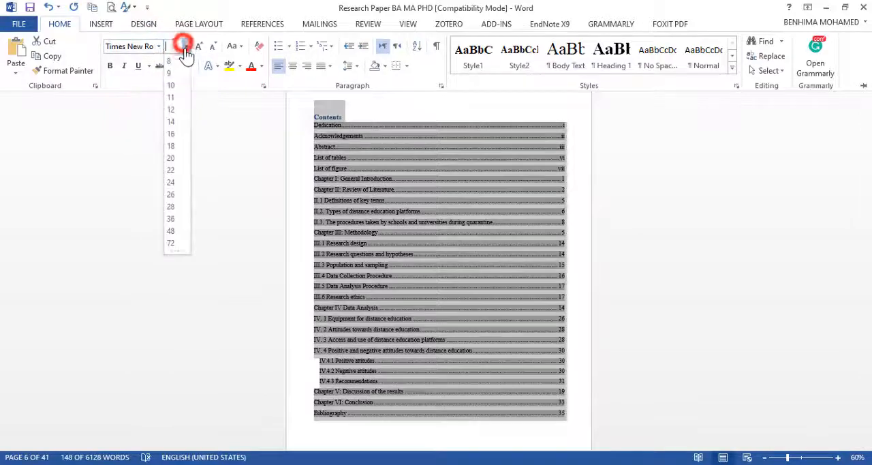
left_click(174, 109)
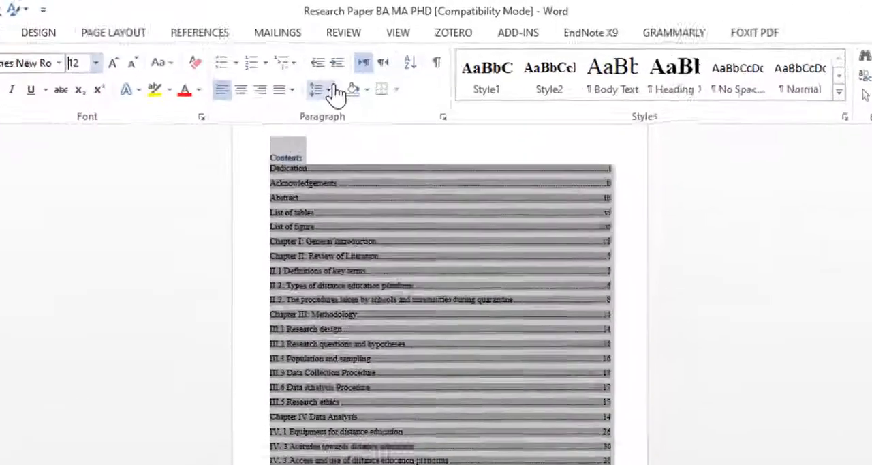
Step: Set the line spacing of the whole table of contents to 2.0
left_click(356, 65)
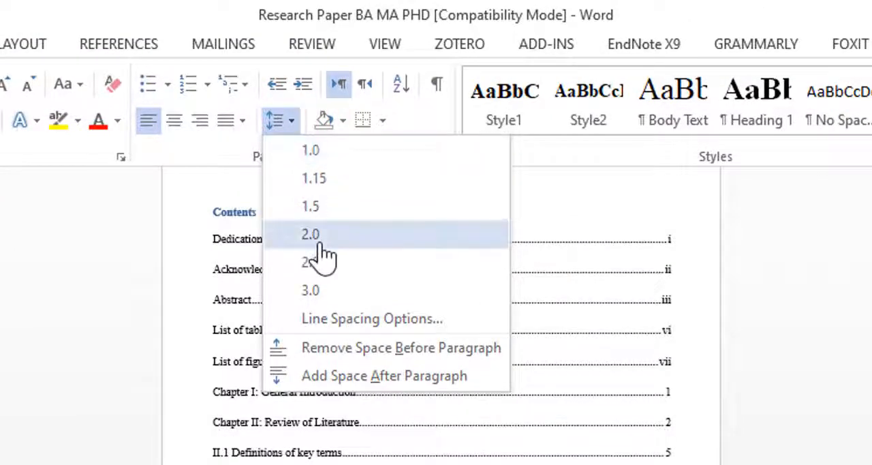
left_click(314, 240)
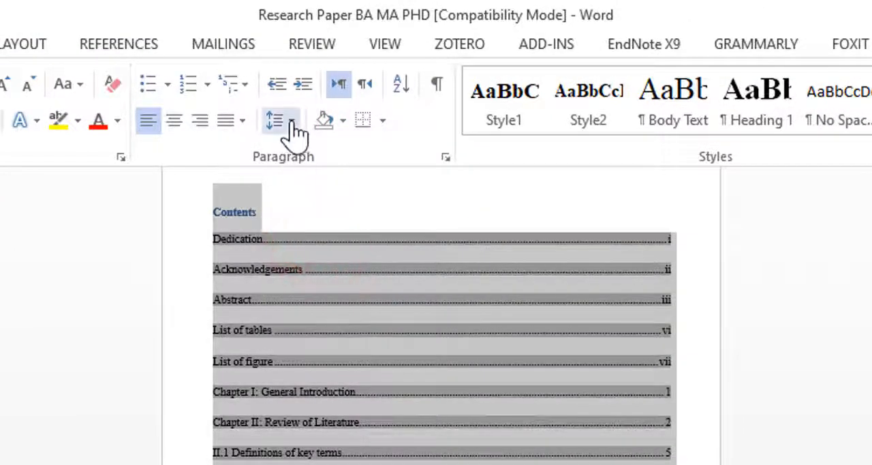
left_click(290, 126)
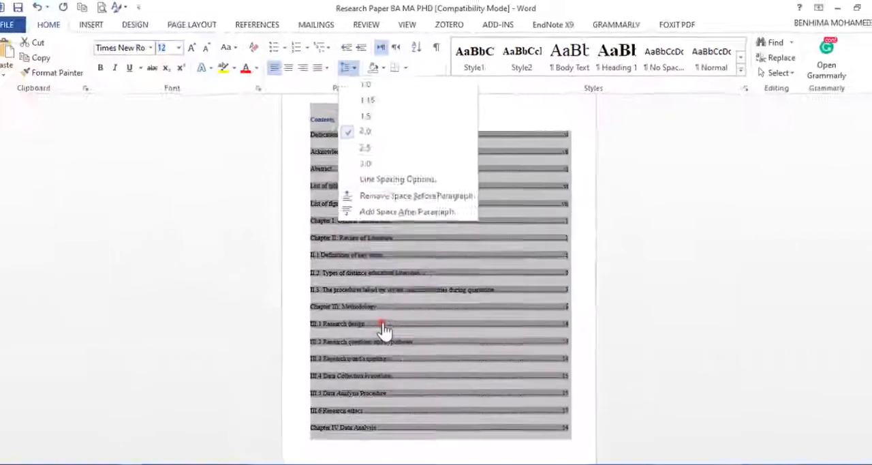
left_click(384, 311)
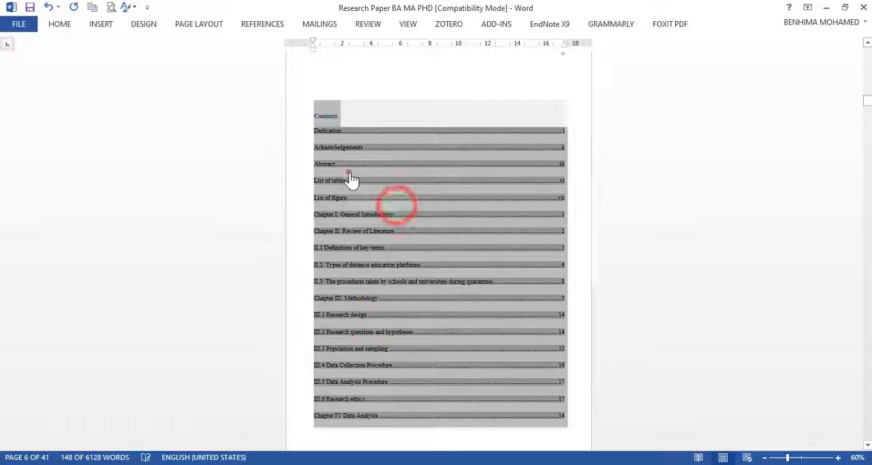
Step: Change the font color of the "Contents" title above the table of contents to black
left_click(350, 168)
left_click(345, 115)
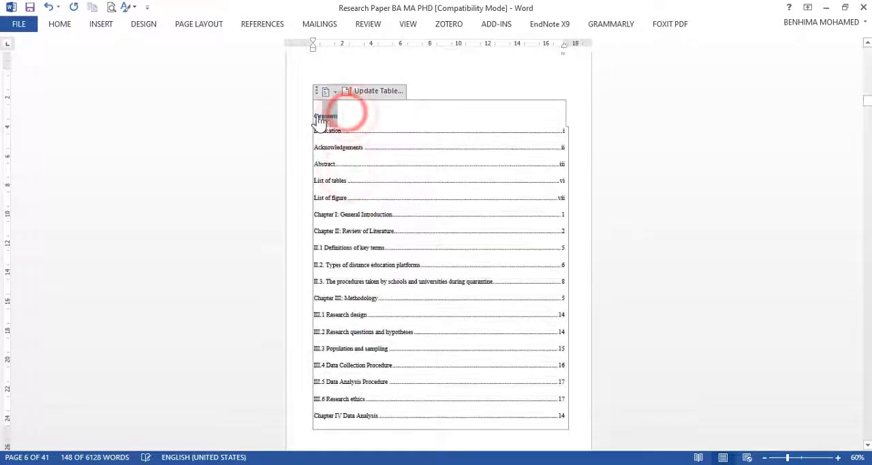
left_click(64, 27)
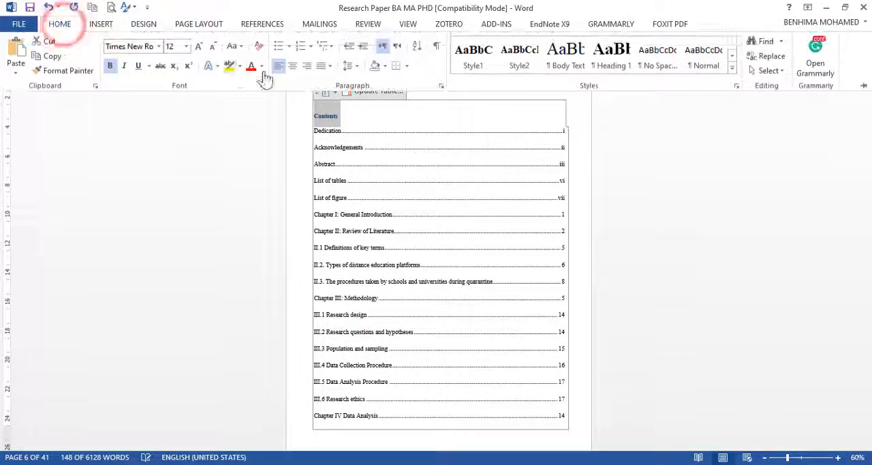
left_click(262, 66)
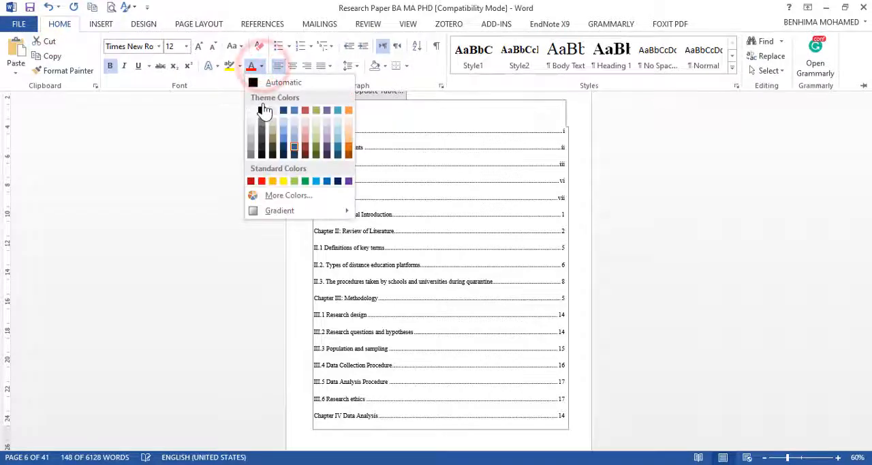
left_click(263, 110)
Step: Look through the table of contents and follow its "III.2 Research questions and hypotheses" entry to that section
scroll(370, 159, "down", 10)
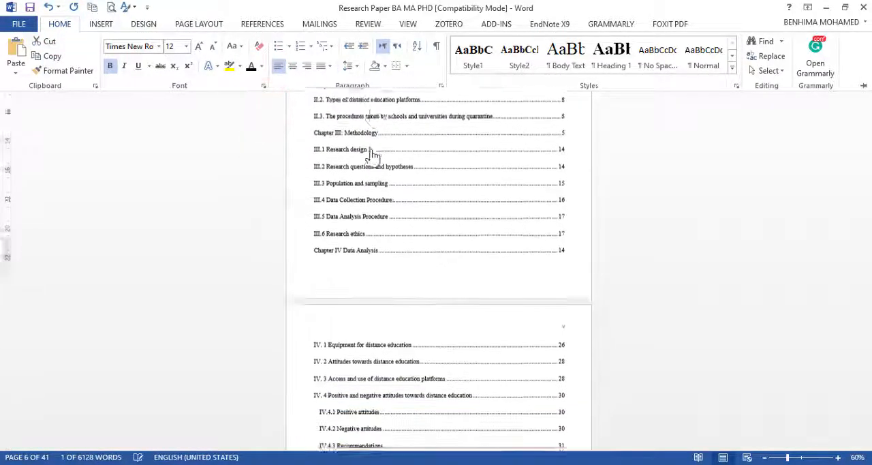
scroll(389, 197, "up", 6)
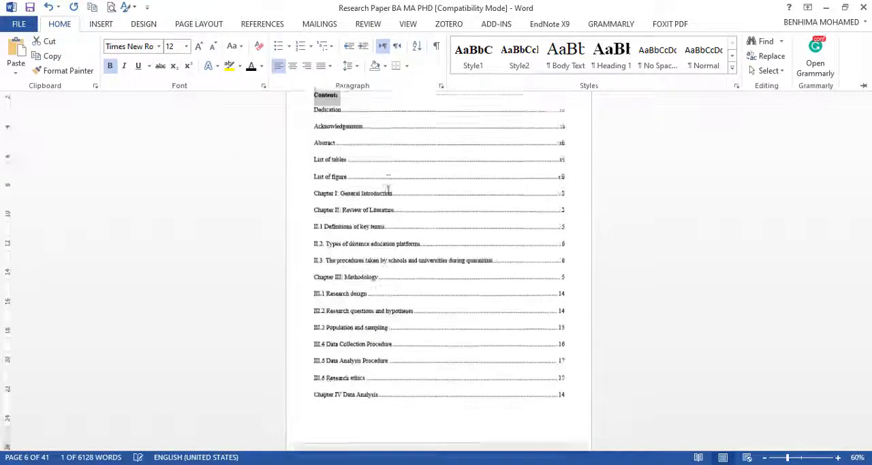
scroll(389, 196, "down", 2)
scroll(389, 199, "down", 1)
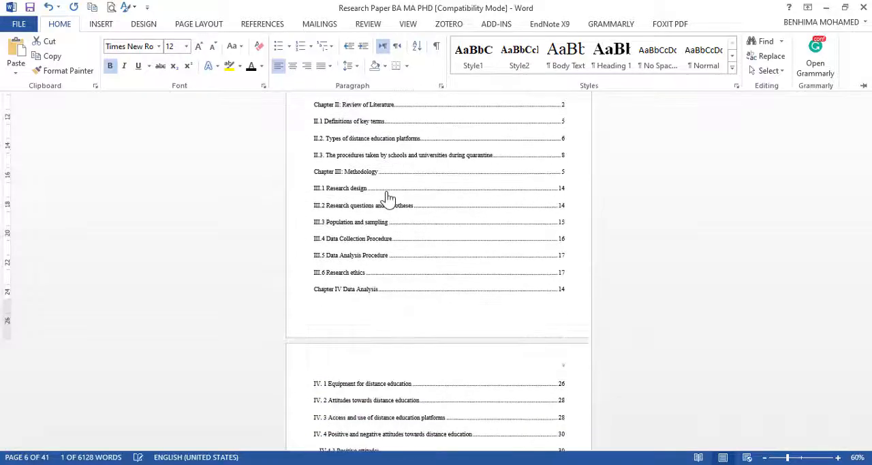
left_click(350, 205, "ctrl")
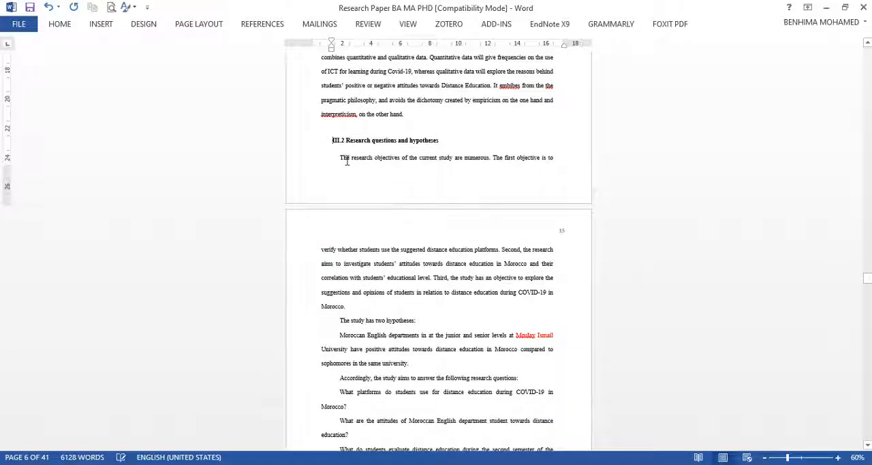
Step: Return to the table of contents and update its page numbers only
scroll(375, 167, "up", 1)
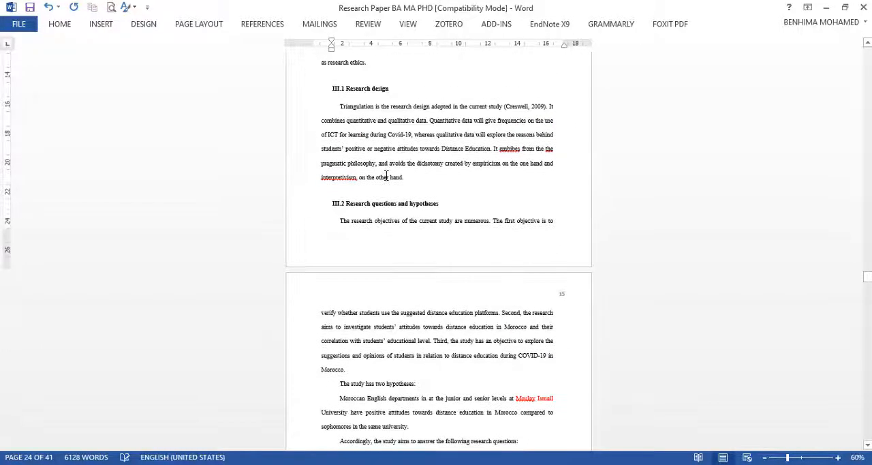
scroll(436, 165, "up", 12)
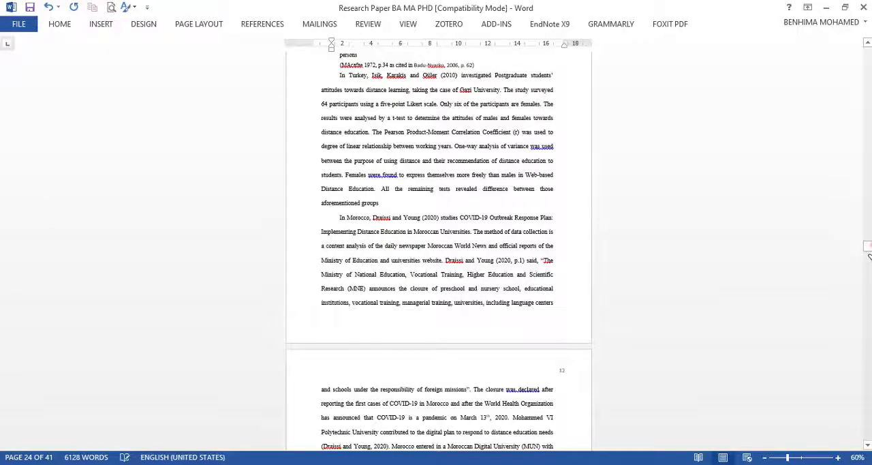
left_click_drag(868, 248, 868, 99)
scroll(358, 261, "down", 7)
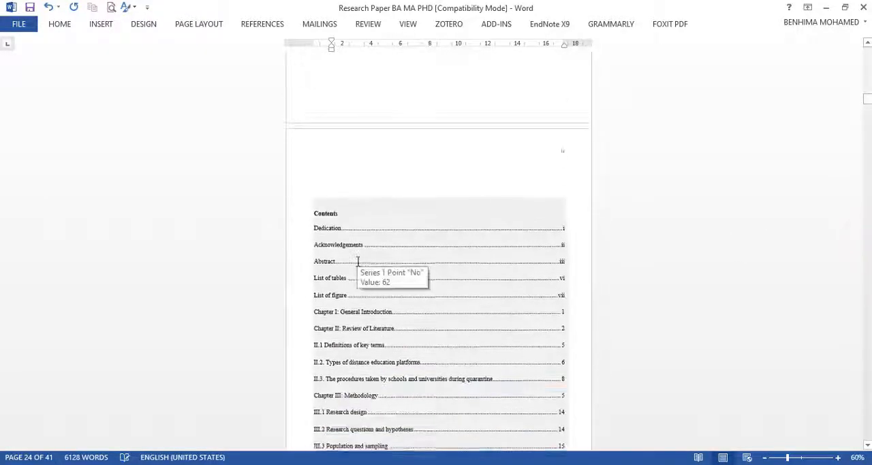
scroll(361, 267, "down", 7)
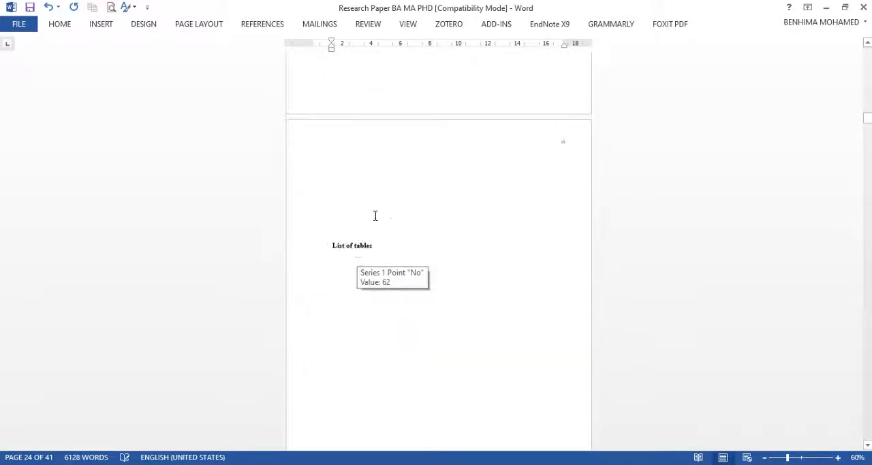
scroll(502, 250, "down", 4)
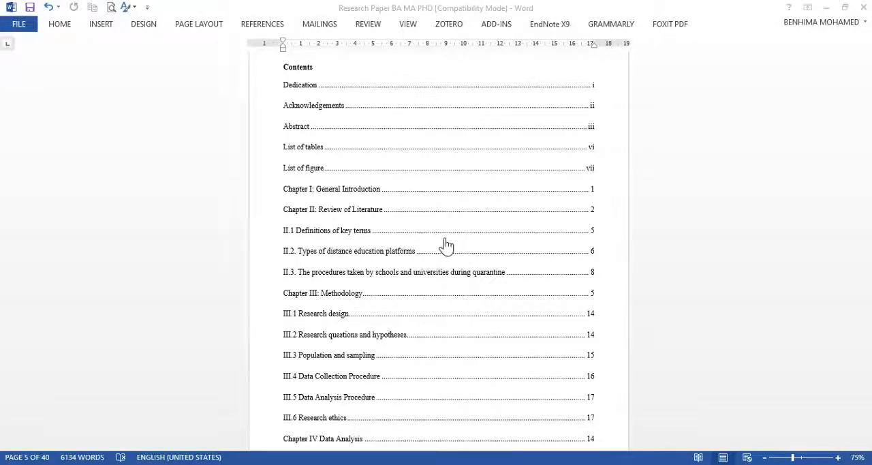
scroll(446, 246, "up", 5)
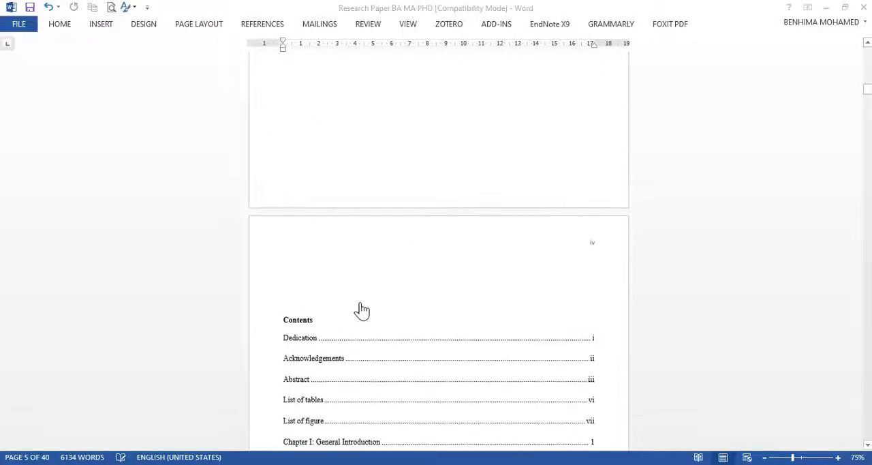
left_click(306, 327)
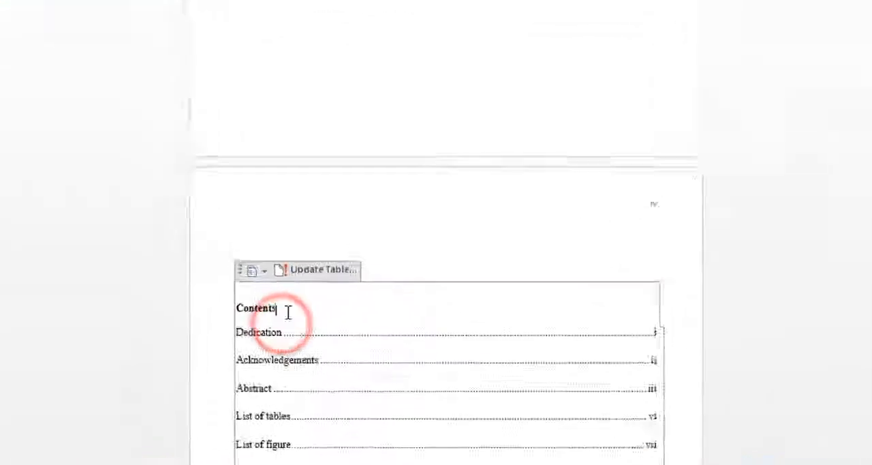
left_click(318, 271)
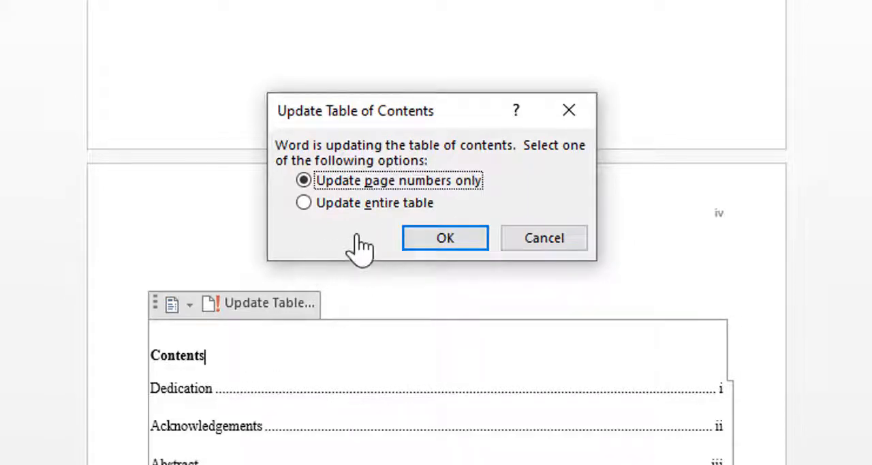
left_click(446, 243)
Step: Add a "Table 3:" entry with a placeholder title, a dotted leader and page number 24 to the list of tables
scroll(446, 246, "down", 5)
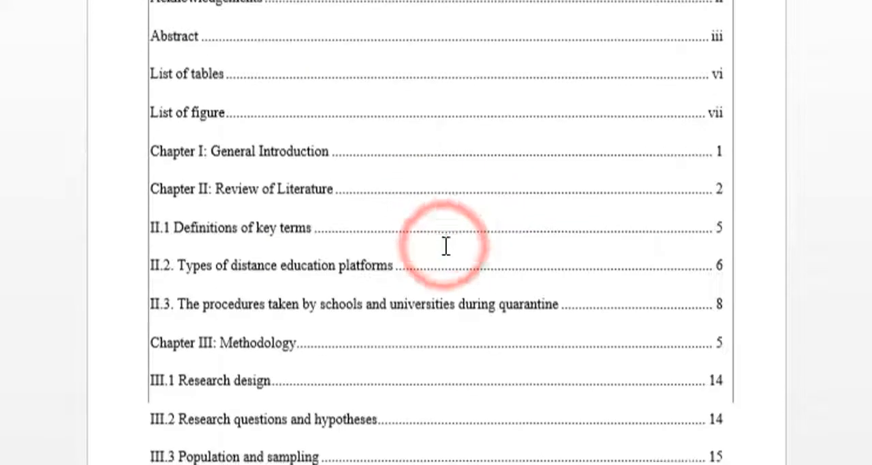
scroll(446, 245, "down", 15)
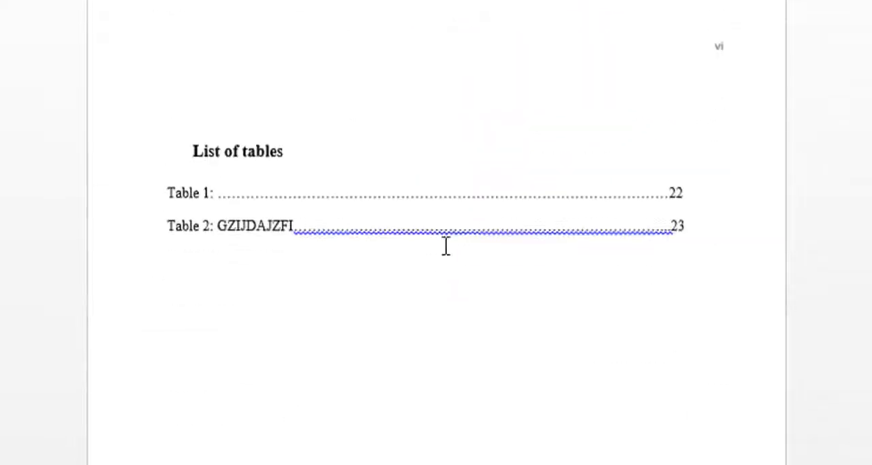
scroll(446, 245, "down", 3)
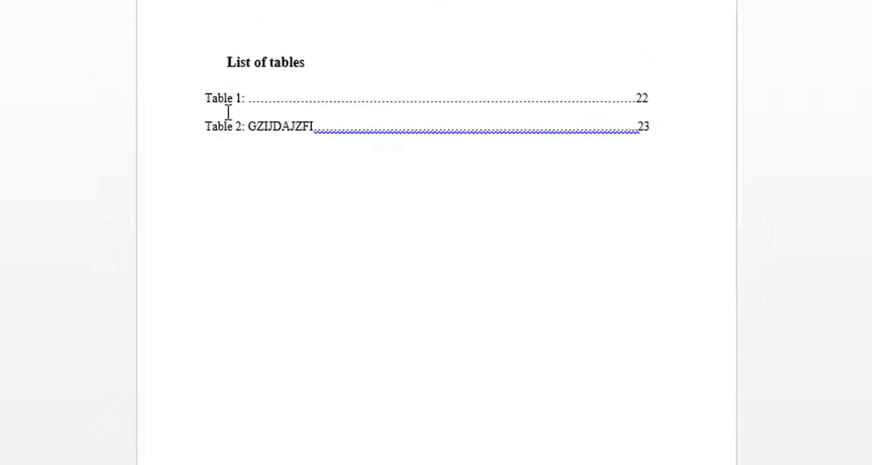
left_click(665, 138)
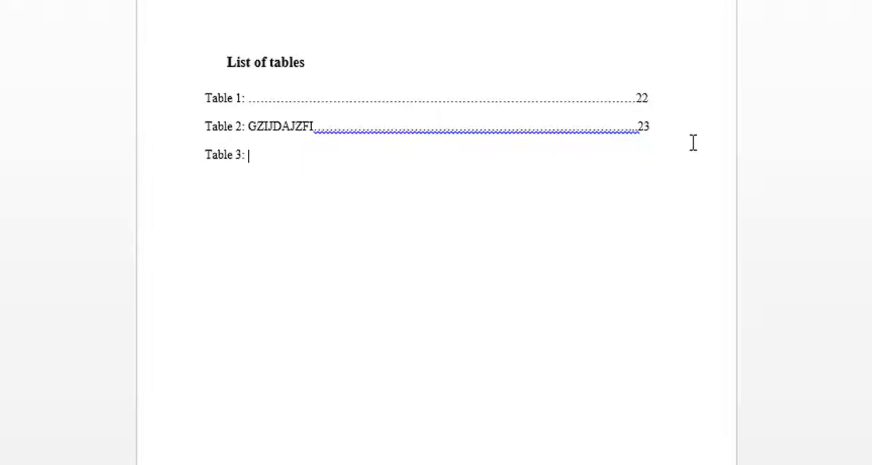
type("eifjeqi")
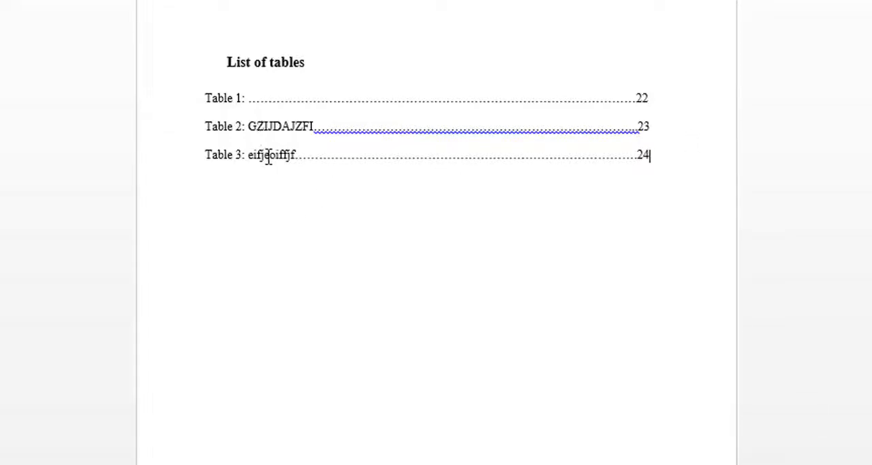
Step: Delete the block of blank lines above the "List of abbreviations" title on page viii
scroll(273, 171, "down", 15)
scroll(259, 279, "down", 6)
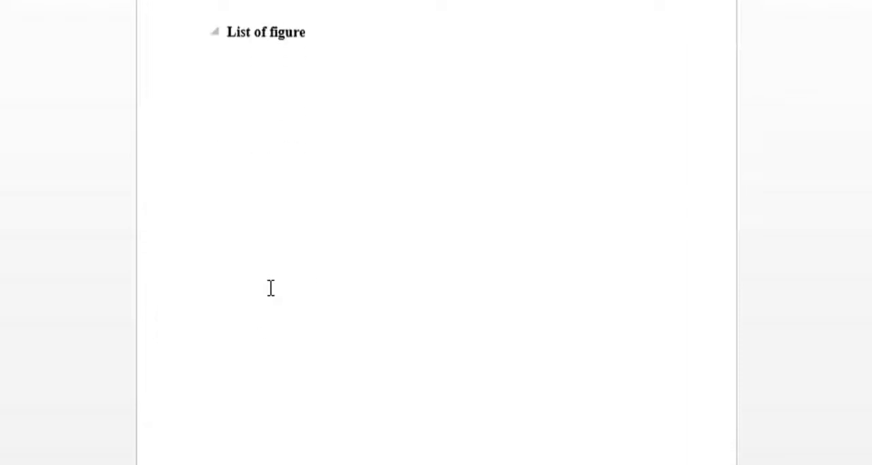
scroll(273, 293, "down", 10)
scroll(239, 415, "down", 2)
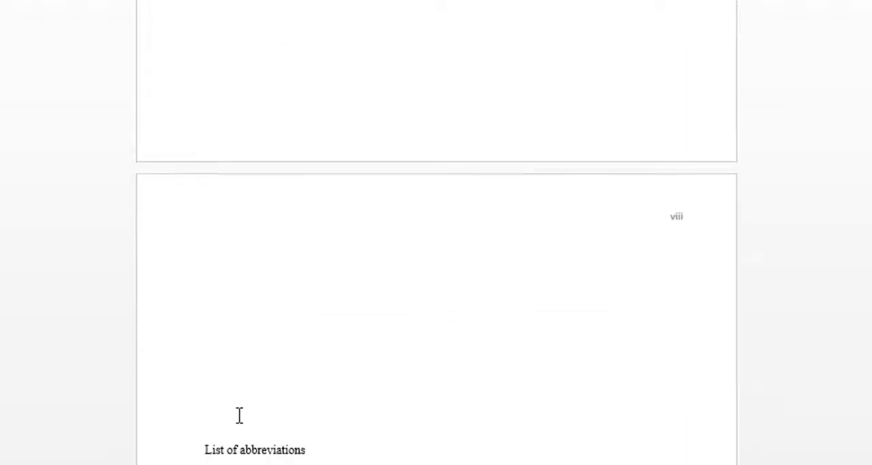
left_click_drag(240, 388, 198, 235)
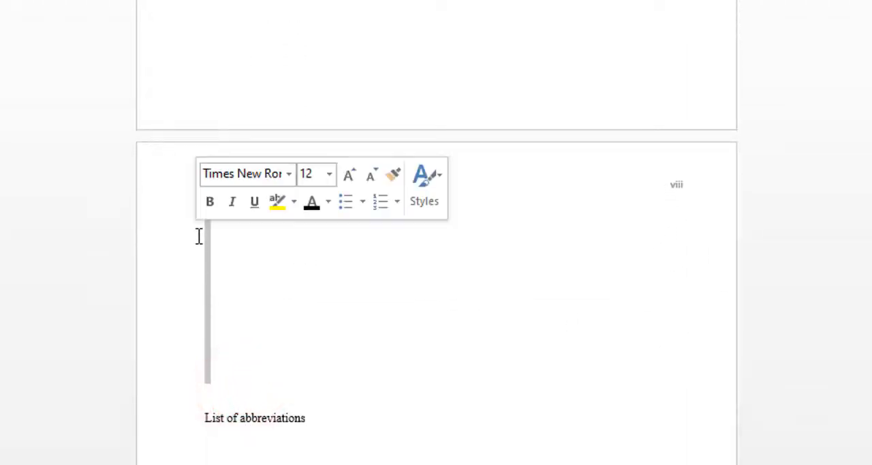
key("Delete")
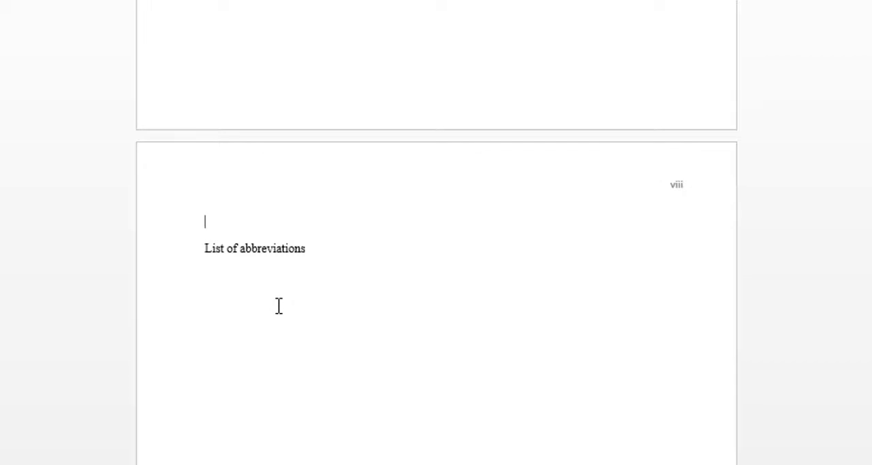
scroll(303, 293, "up", 15)
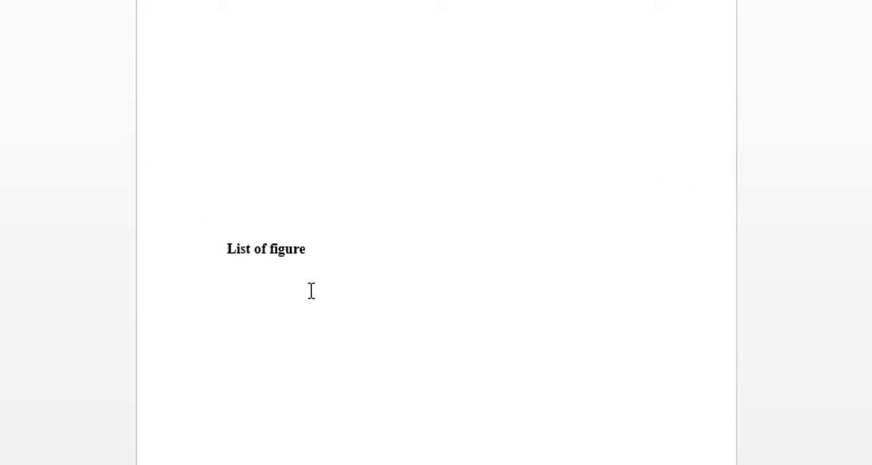